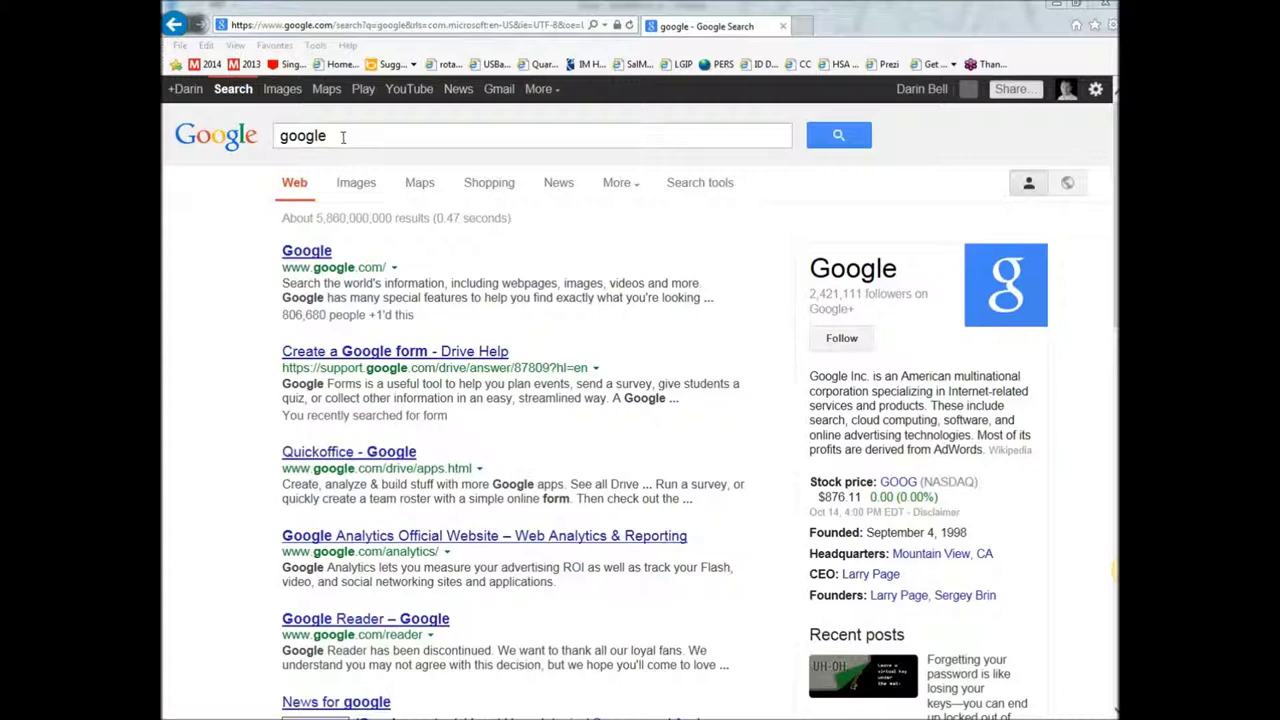
# Search the web for "google maps" and open the Google Maps site from the results.
pyautogui.click(343, 137)
pyautogui.write('ma')
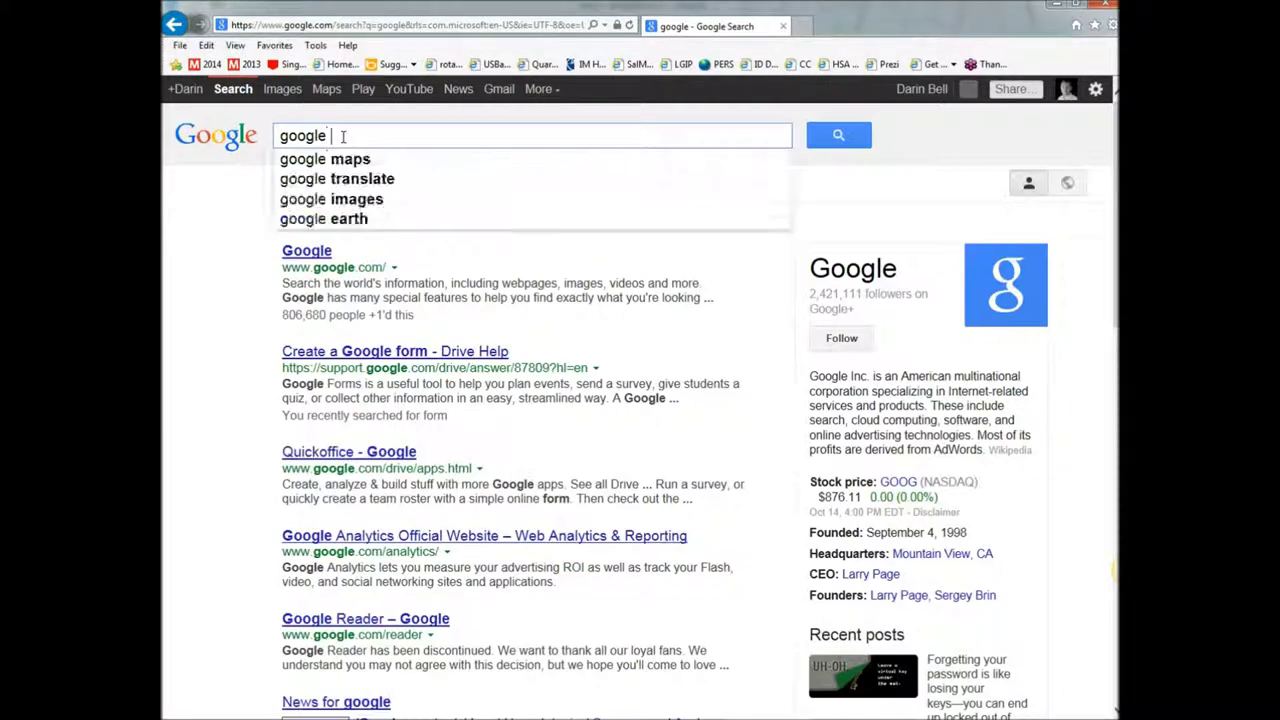
pyautogui.write('ps')
pyautogui.press('Return')
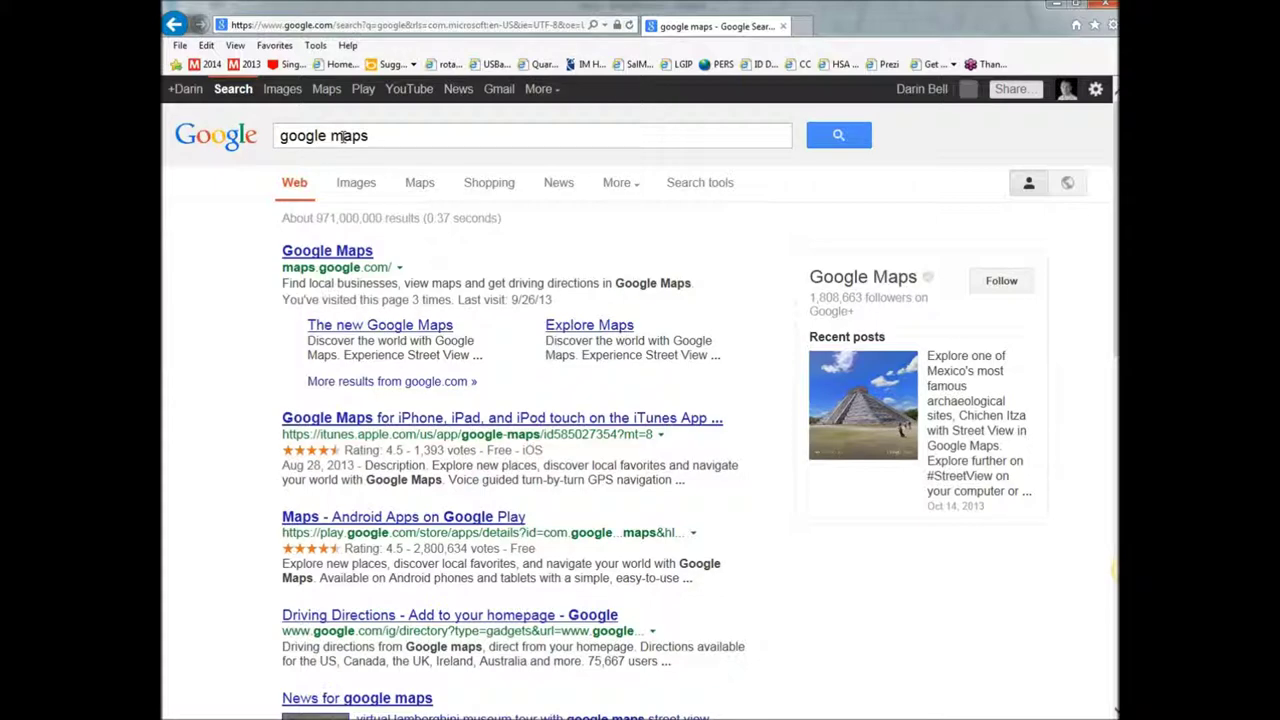
pyautogui.click(338, 258)
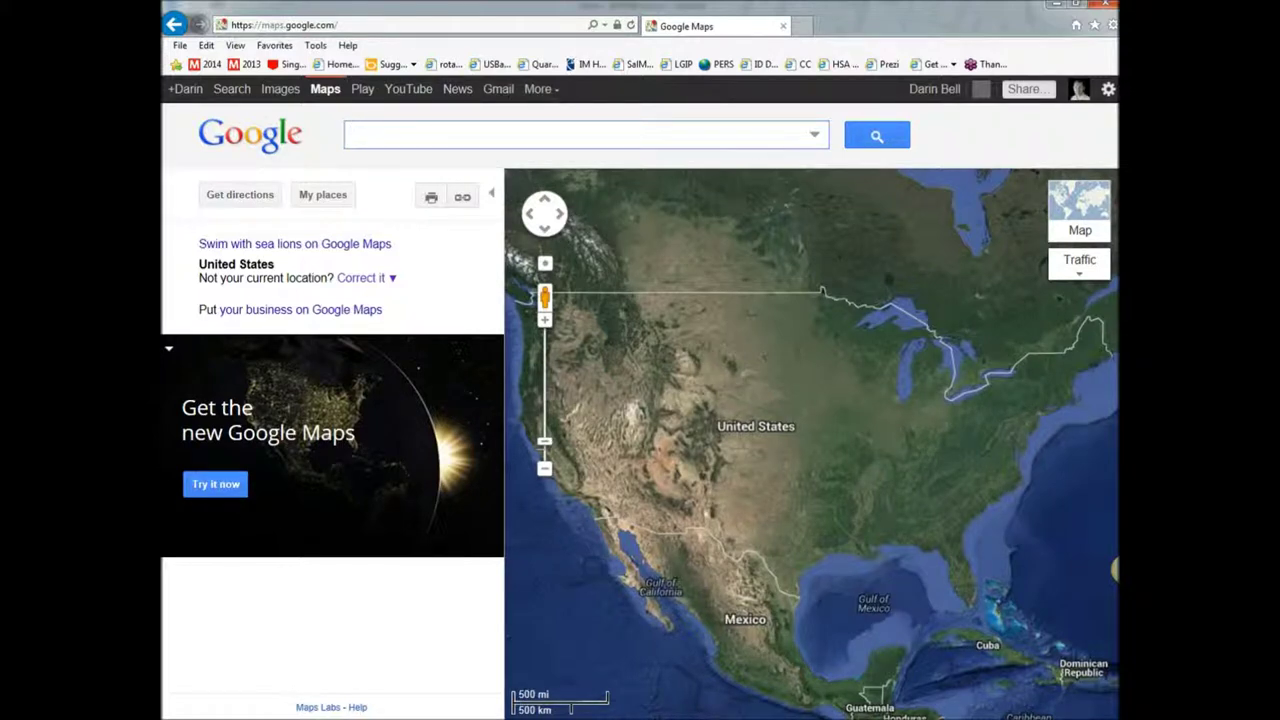
# Switch to Excel 2013 and create a blank workbook.
pyautogui.press('super')
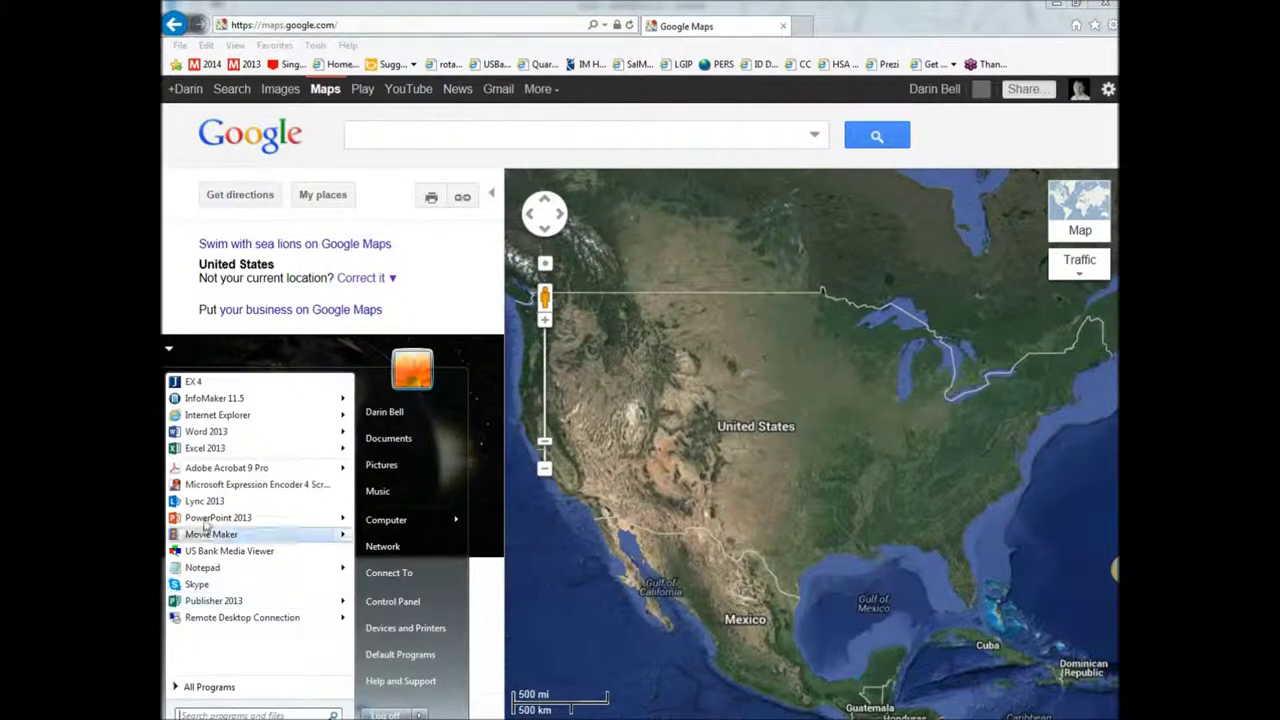
pyautogui.moveTo(218, 453)
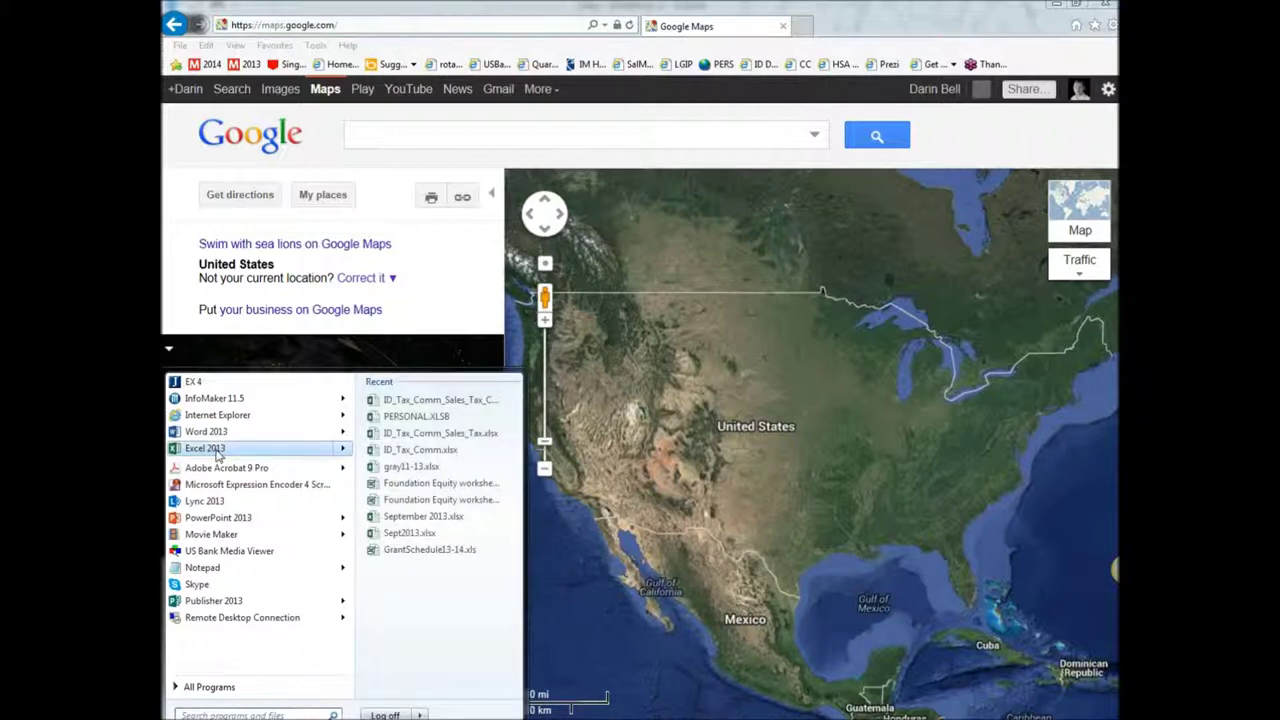
pyautogui.click(218, 453)
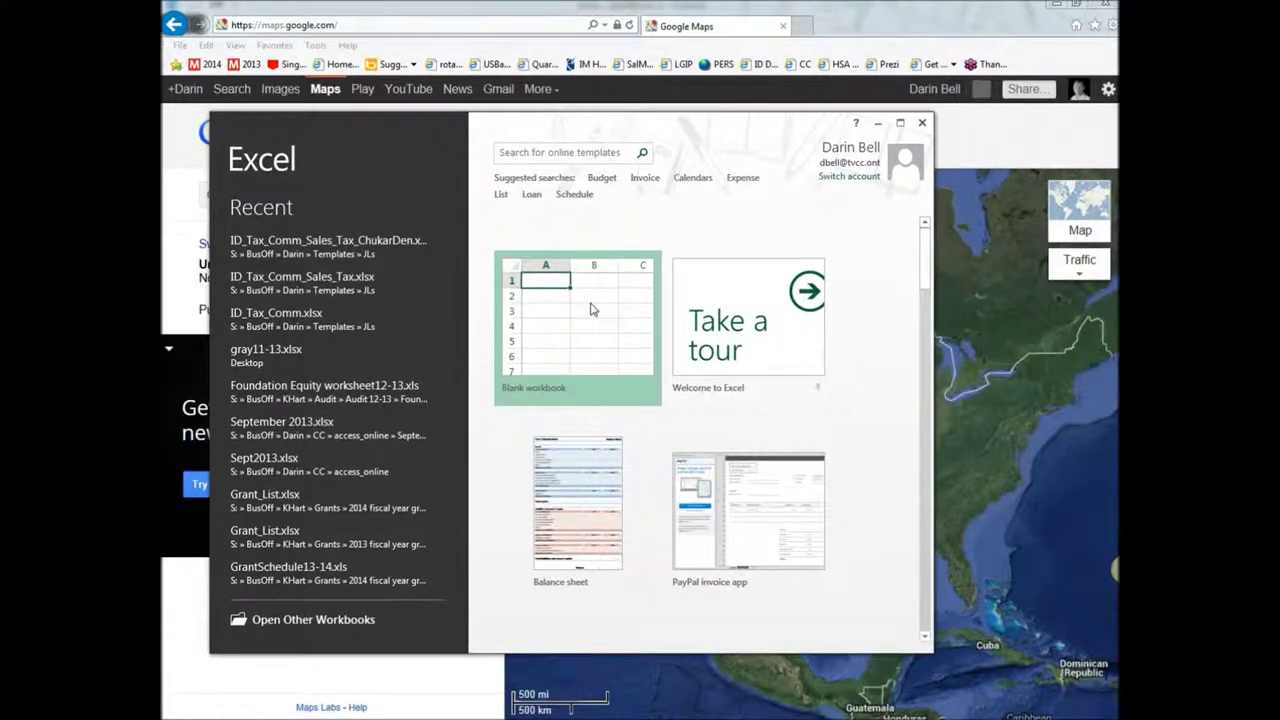
pyautogui.click(591, 310)
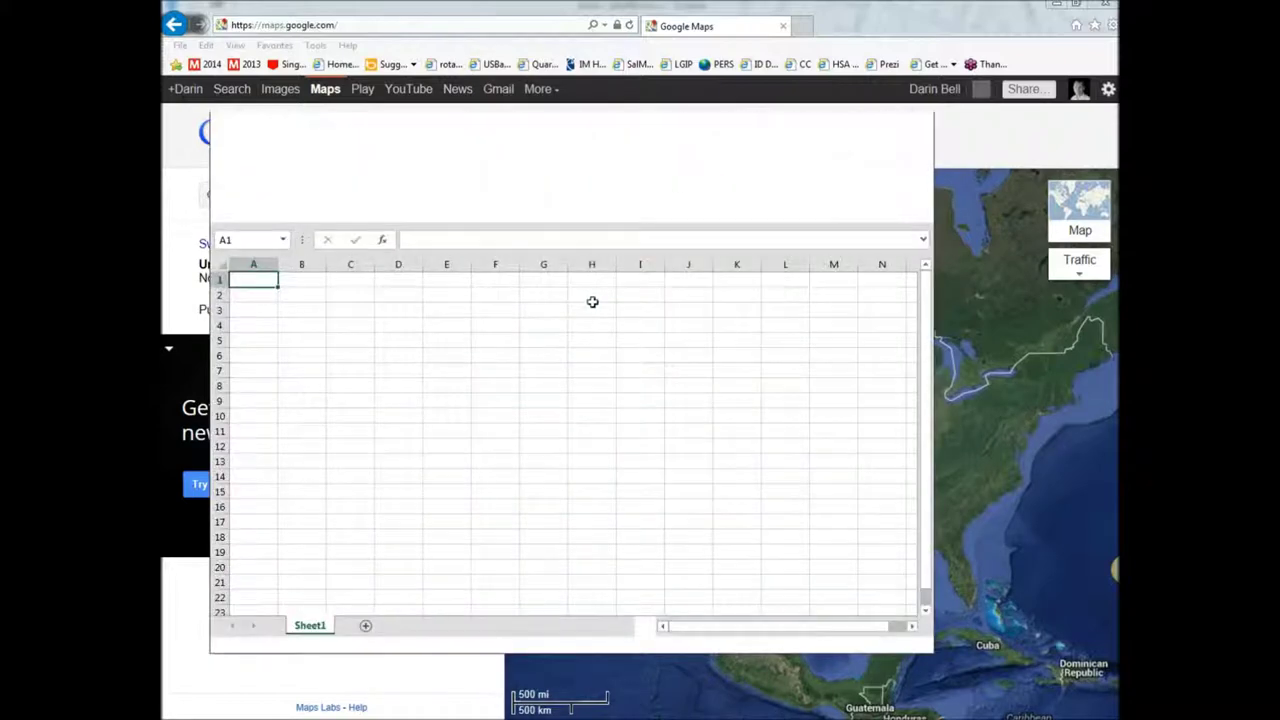
pyautogui.click(591, 310)
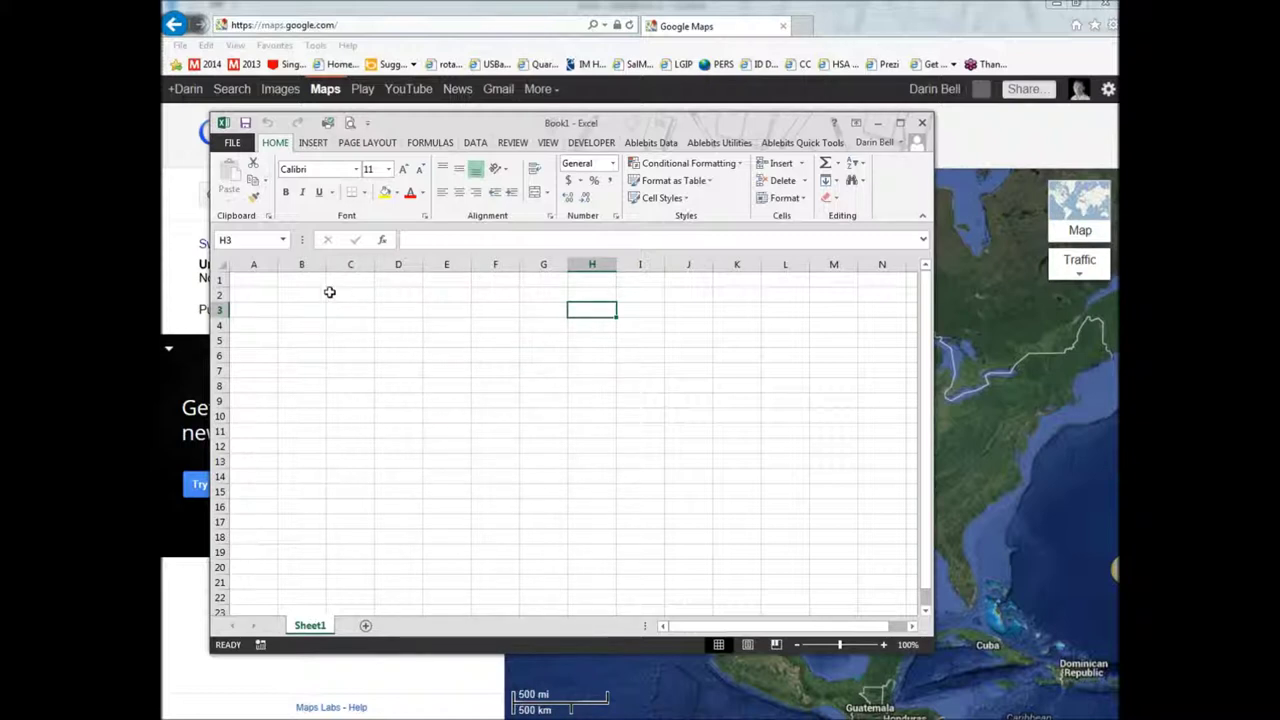
# Merge and center cells C2:F2 and enter the title "Internet Road Trip" in them.
pyautogui.moveTo(340, 294); pyautogui.dragTo(495, 294)
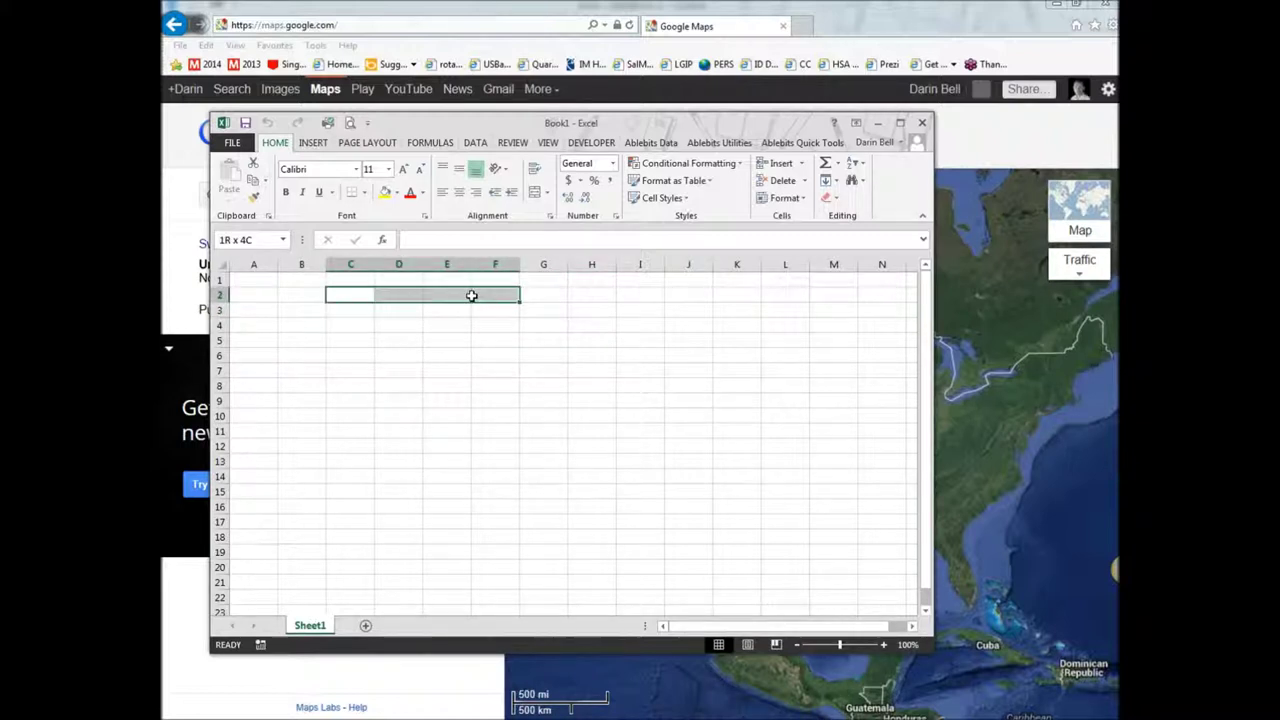
pyautogui.click(535, 193)
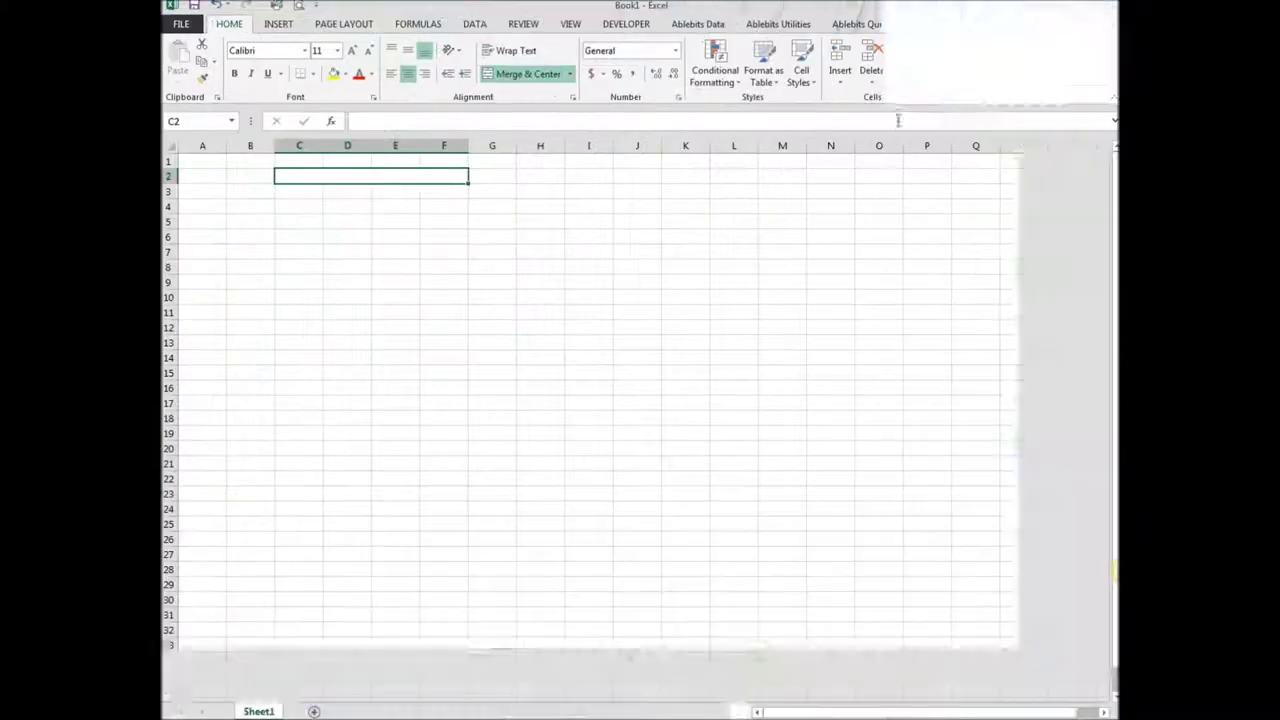
pyautogui.click(900, 122)
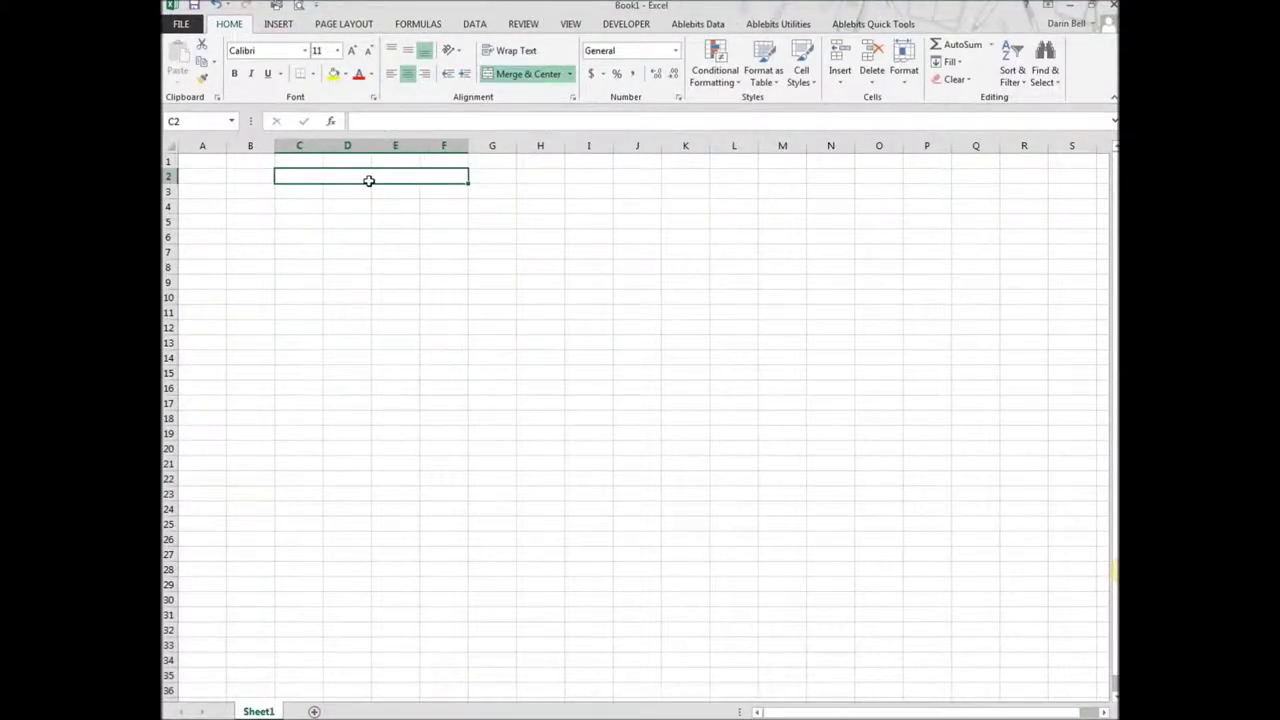
pyautogui.write('Internet')
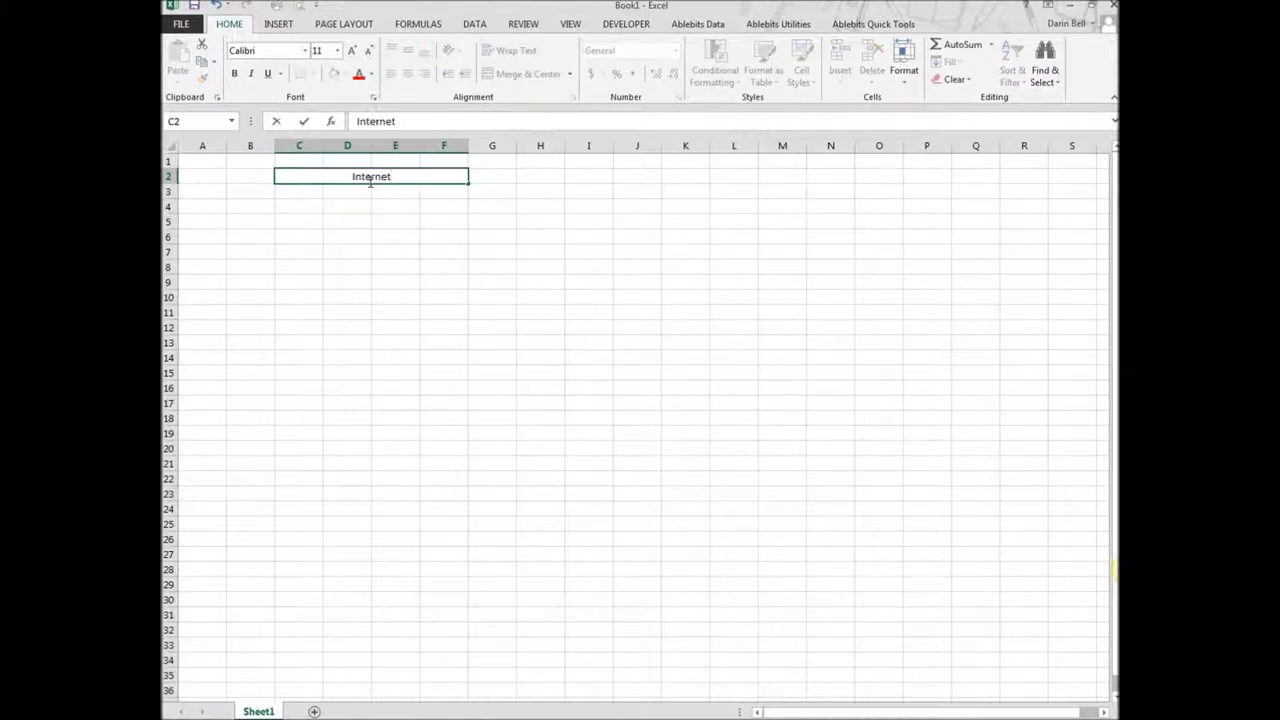
pyautogui.write(' Road ')
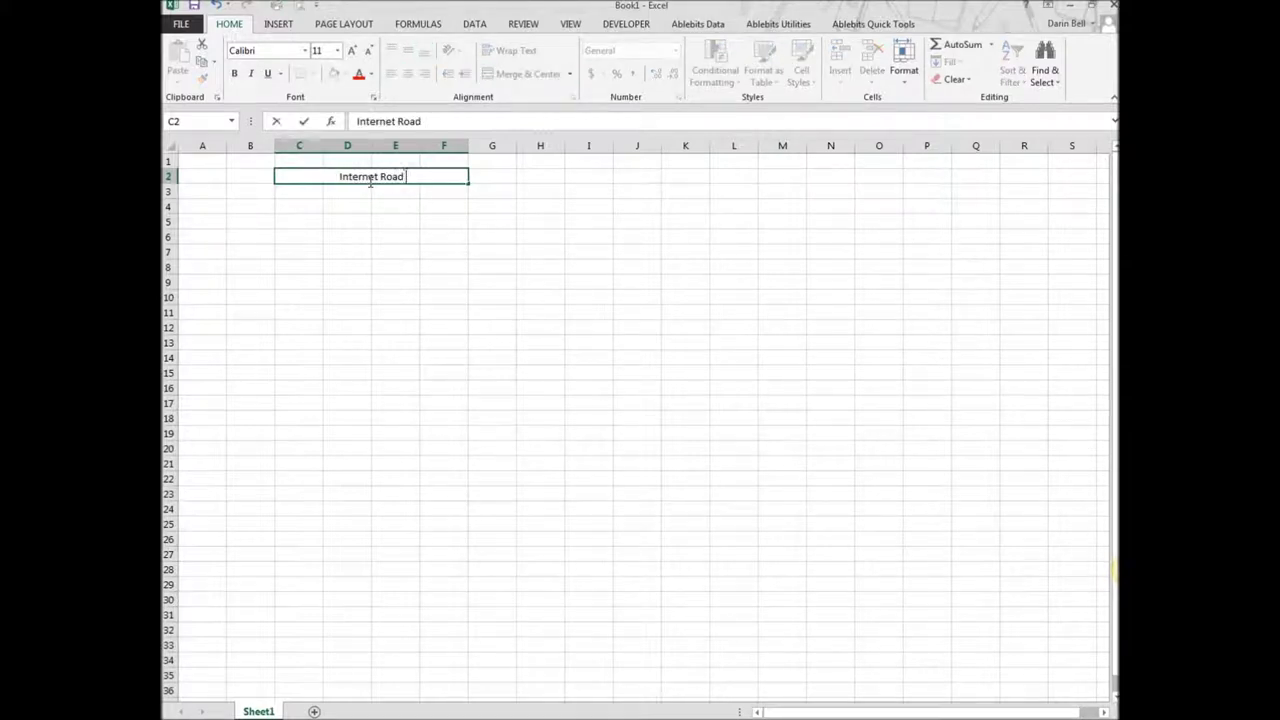
pyautogui.write('Trip')
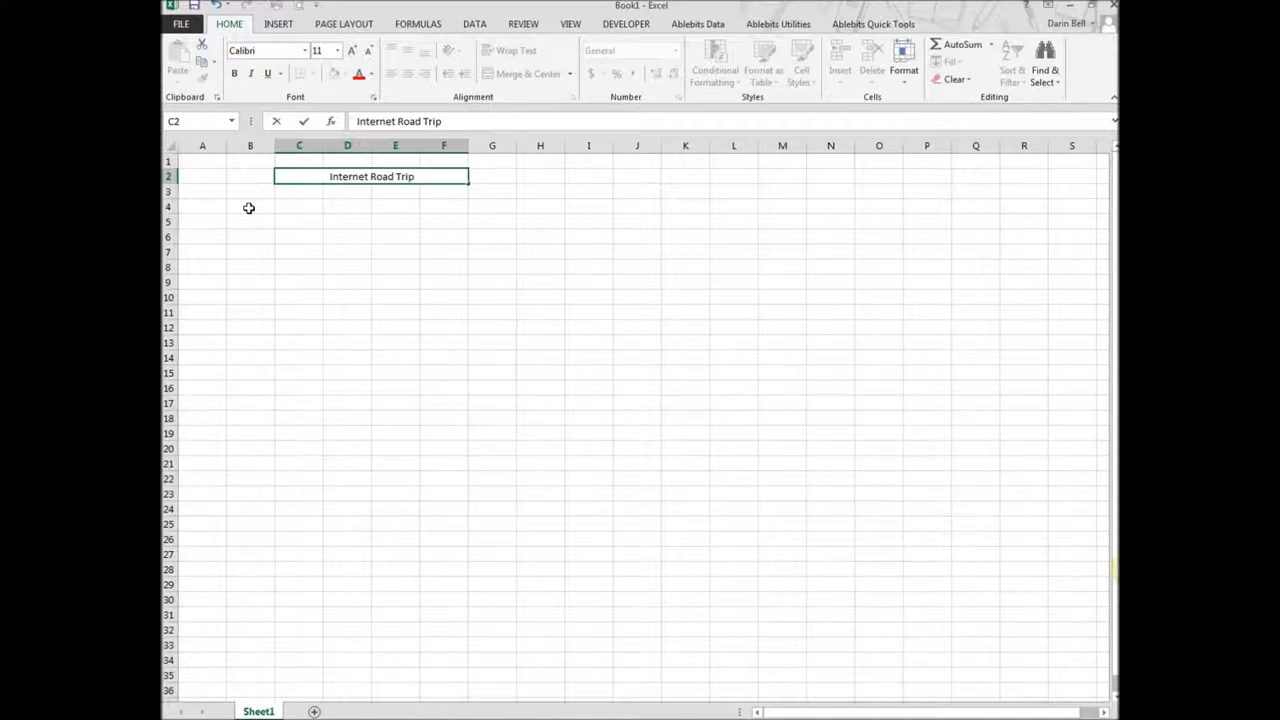
# Examine the budget table's header row, expense categories, and the Spent Each Day and Amount Remaining rows.
pyautogui.moveTo(647, 719)
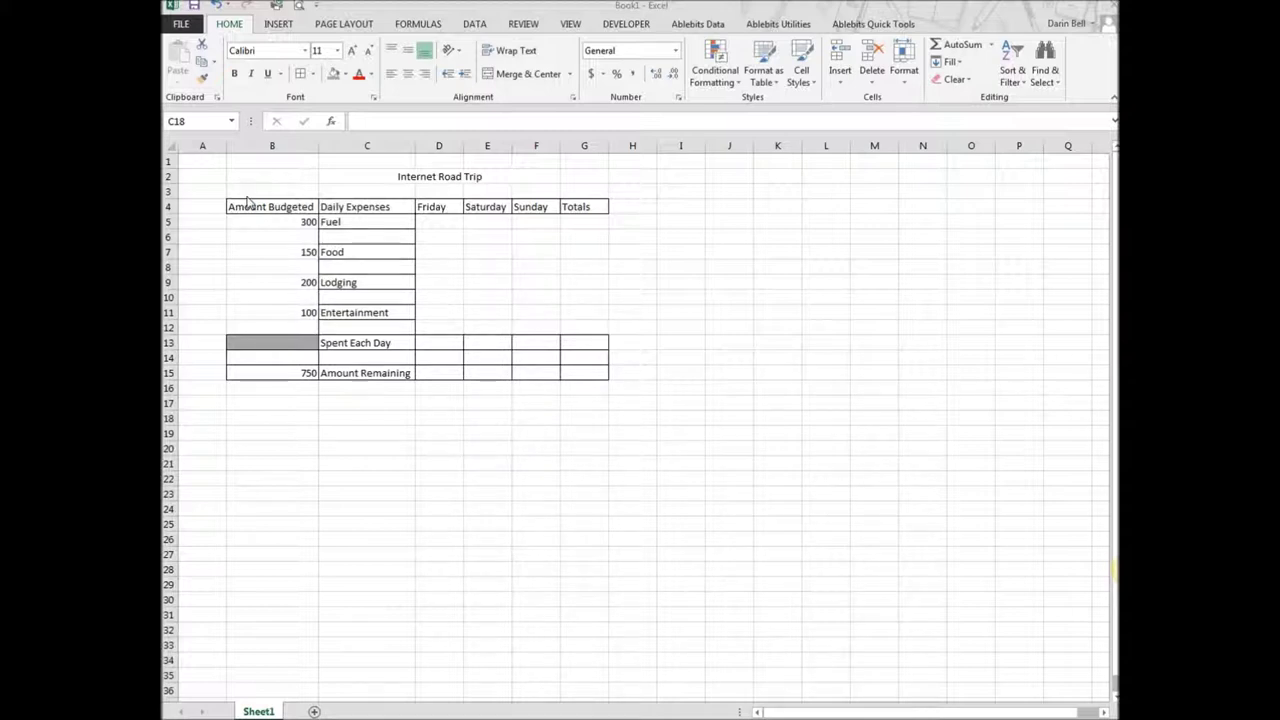
pyautogui.moveTo(240, 203); pyautogui.dragTo(571, 206)
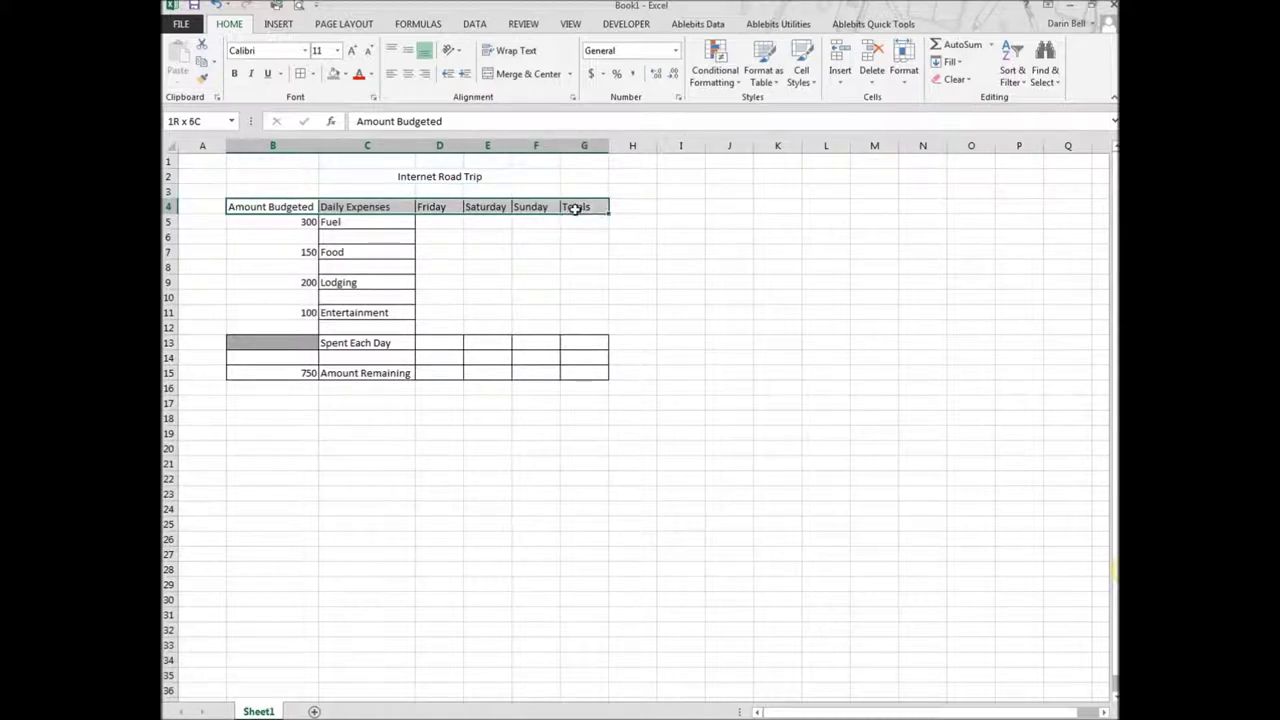
pyautogui.click(340, 222)
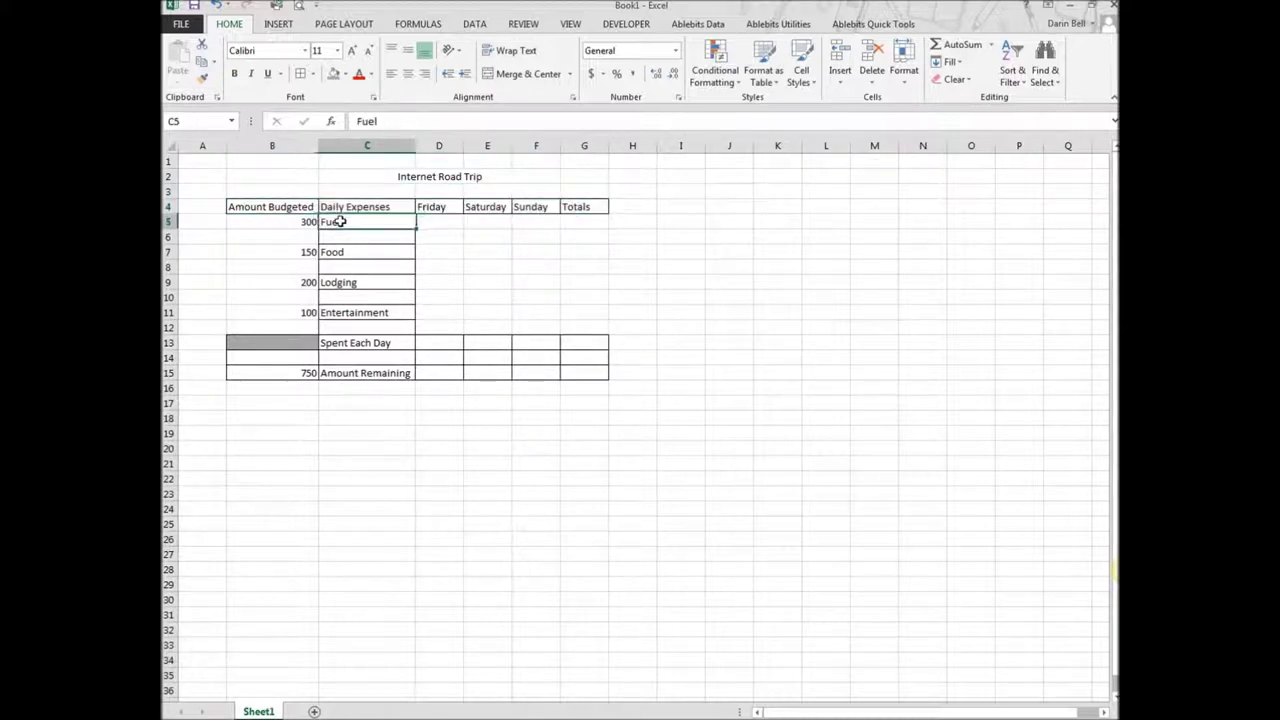
pyautogui.click(338, 252)
pyautogui.click(342, 282)
pyautogui.click(338, 310)
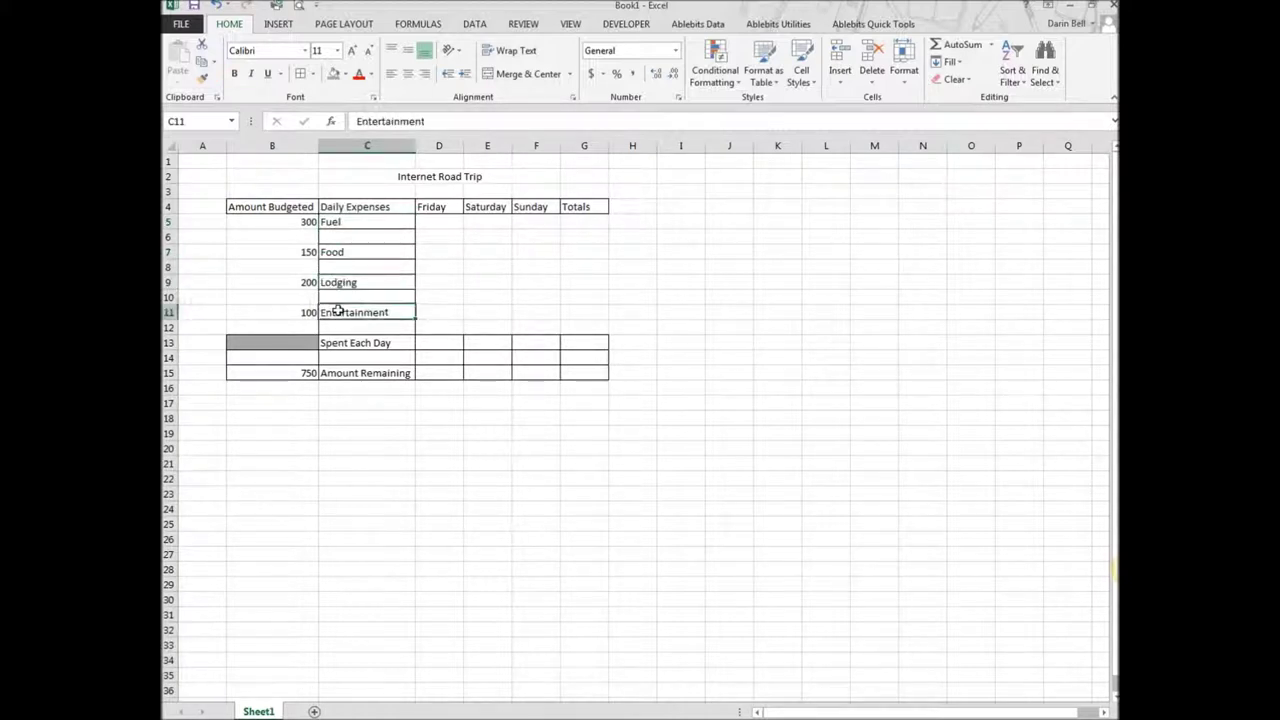
pyautogui.click(334, 342)
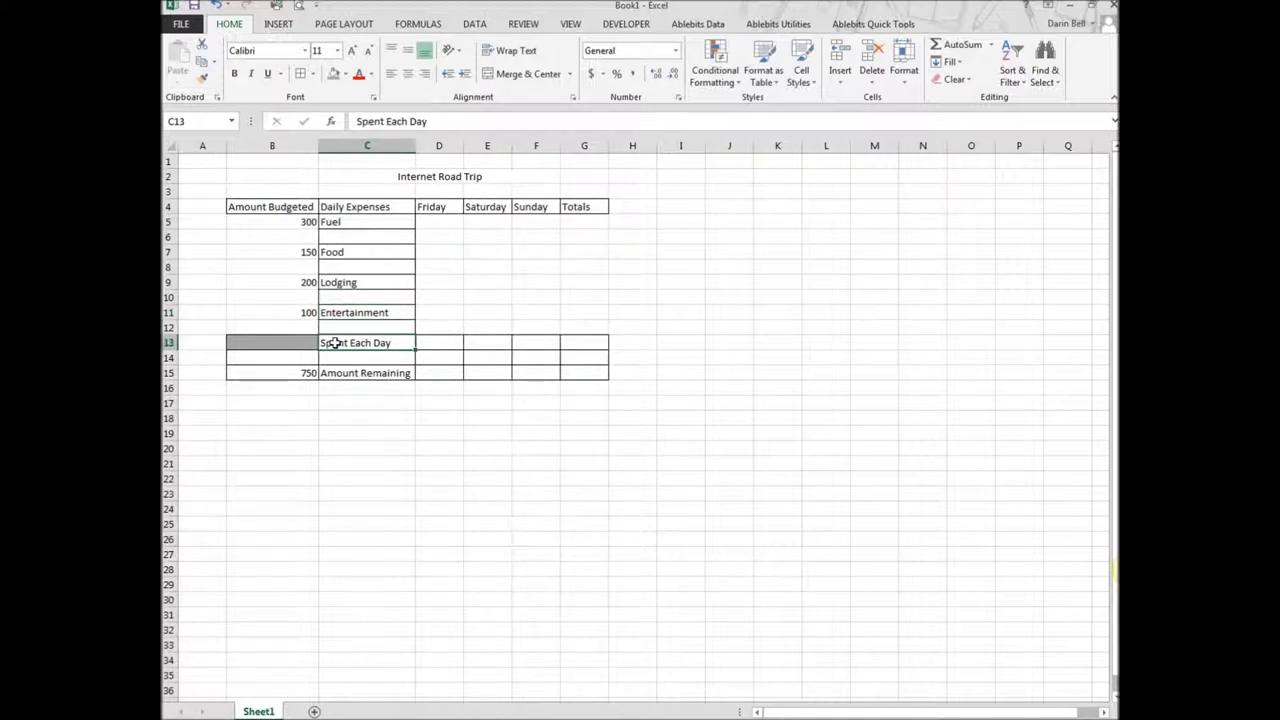
pyautogui.moveTo(334, 342); pyautogui.dragTo(582, 336)
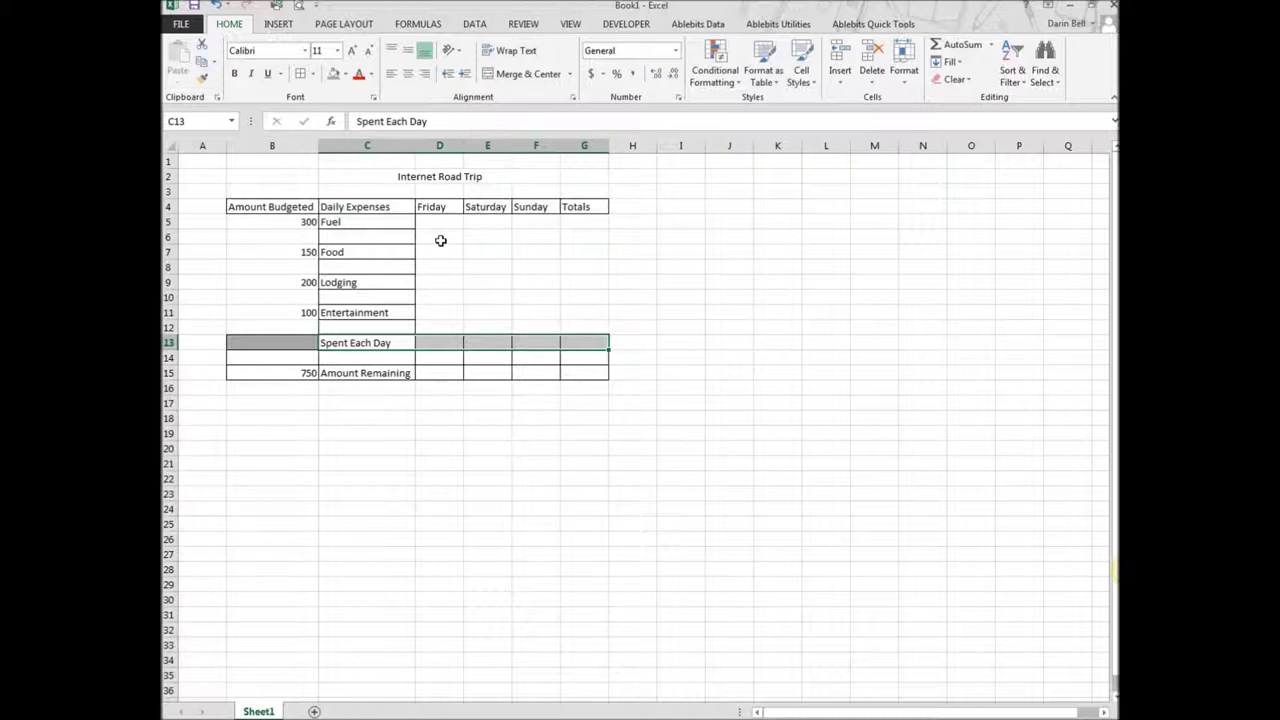
pyautogui.click(334, 372)
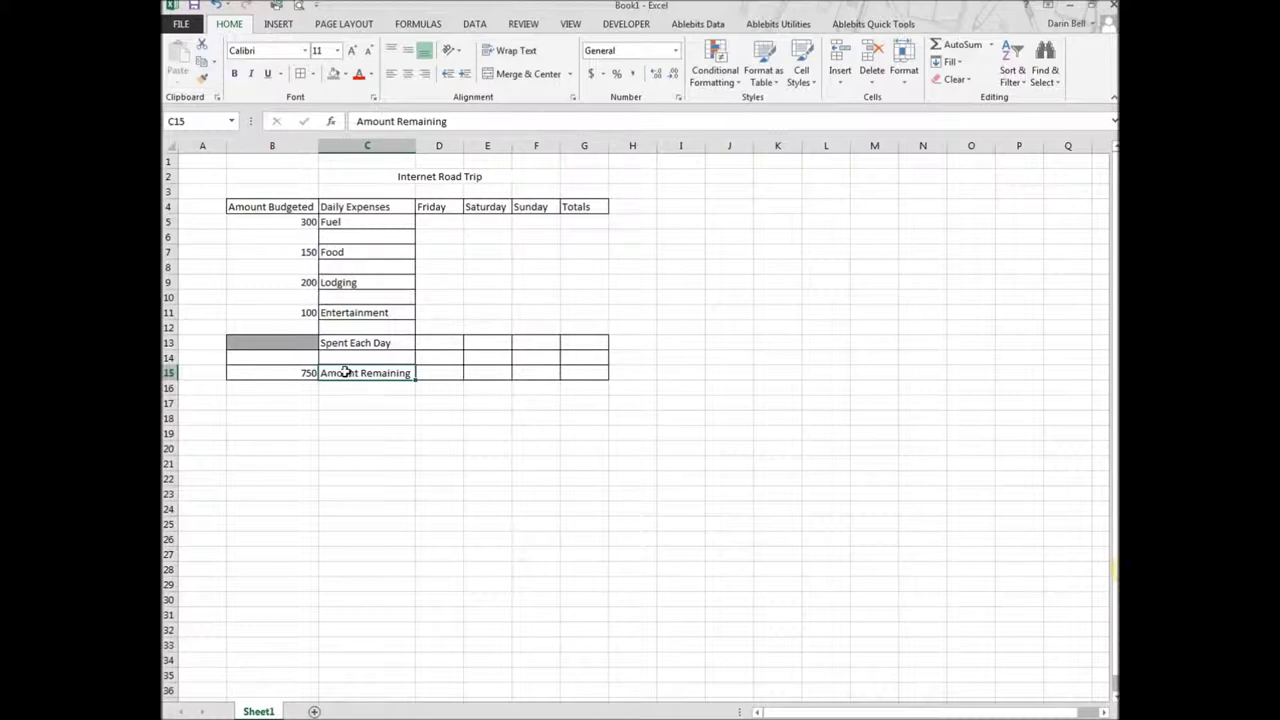
pyautogui.click(444, 344)
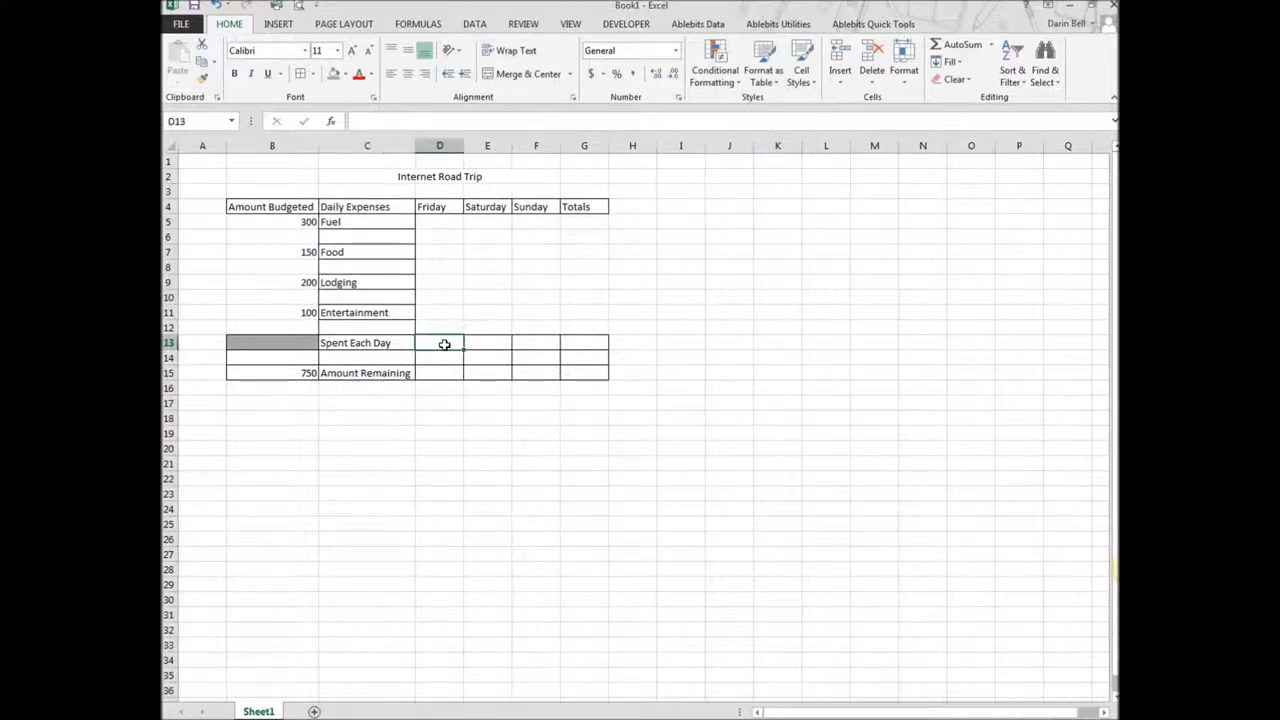
pyautogui.click(286, 373)
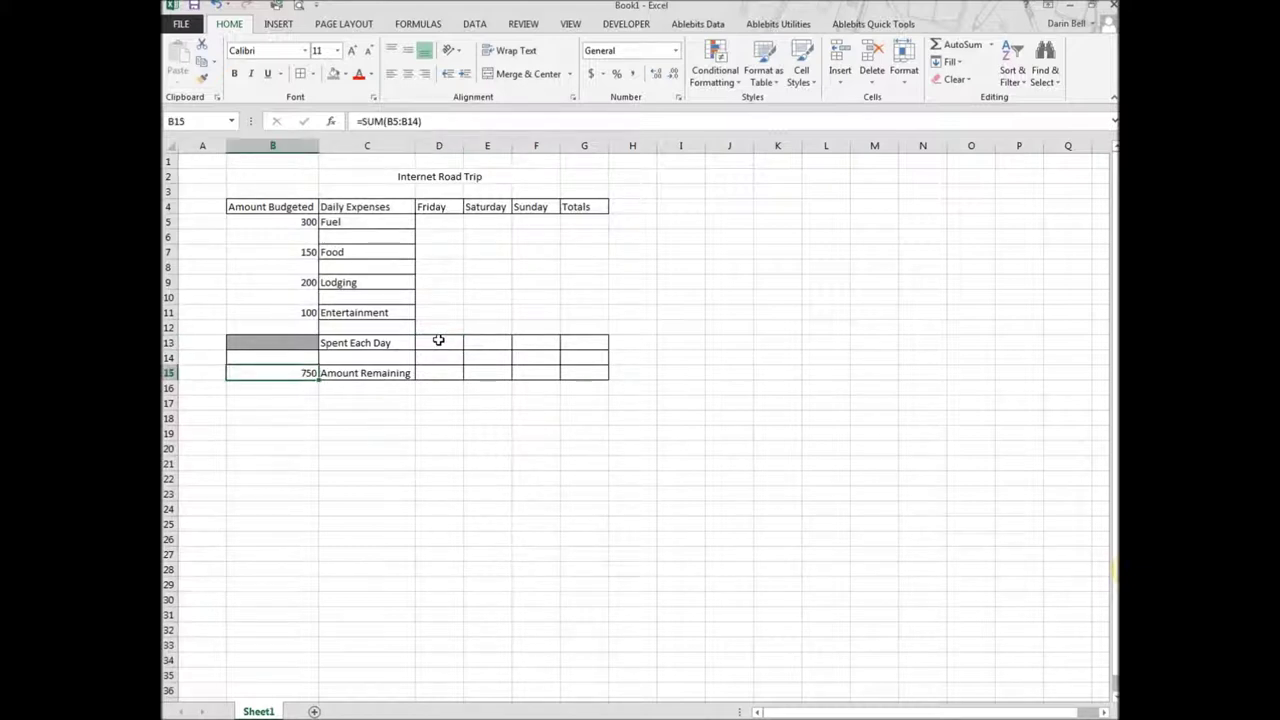
pyautogui.click(437, 373)
pyautogui.moveTo(437, 373); pyautogui.dragTo(595, 357)
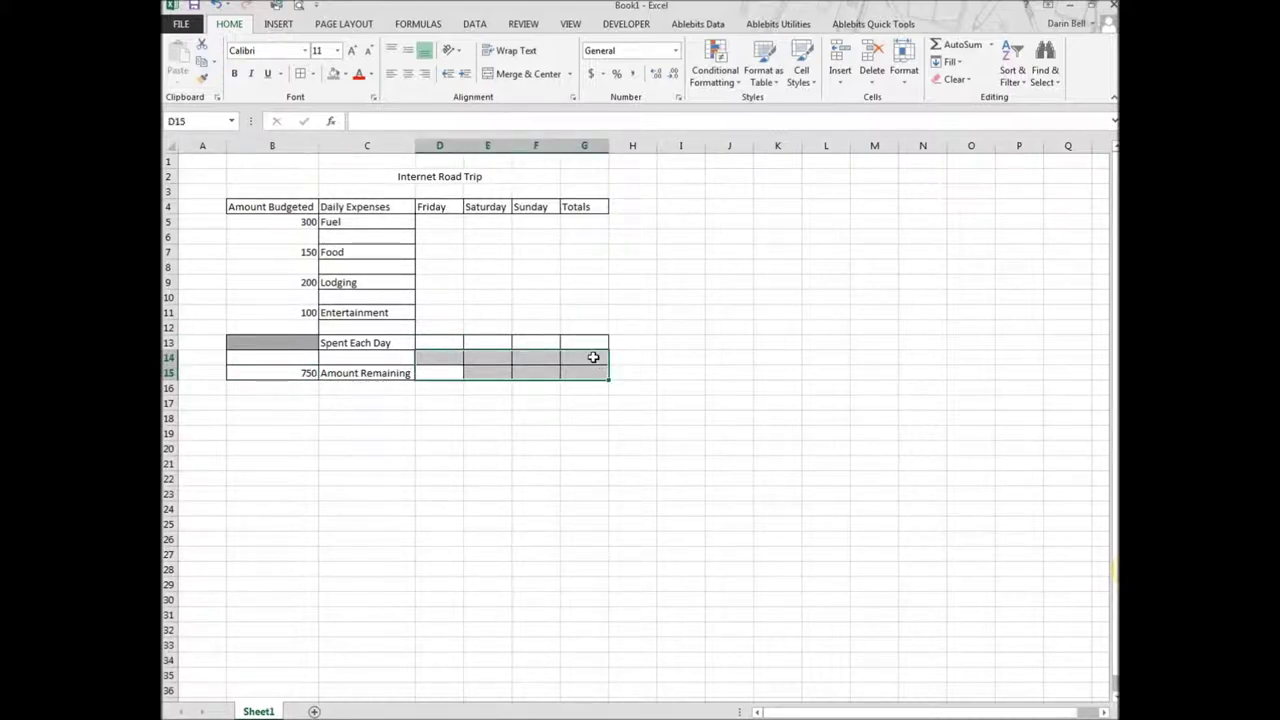
# Examine the Amount Budgeted column and the cells covered by the sum formula in B15.
pyautogui.click(309, 222)
pyautogui.click(286, 207)
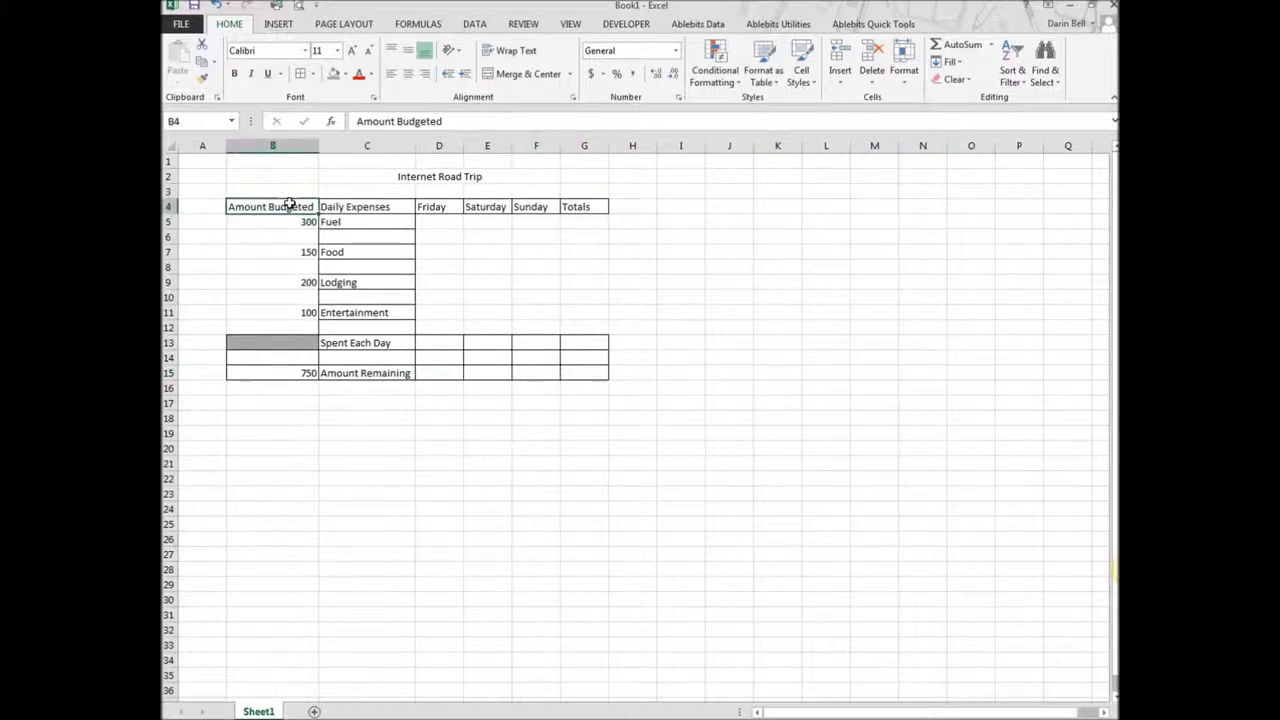
pyautogui.click(305, 222)
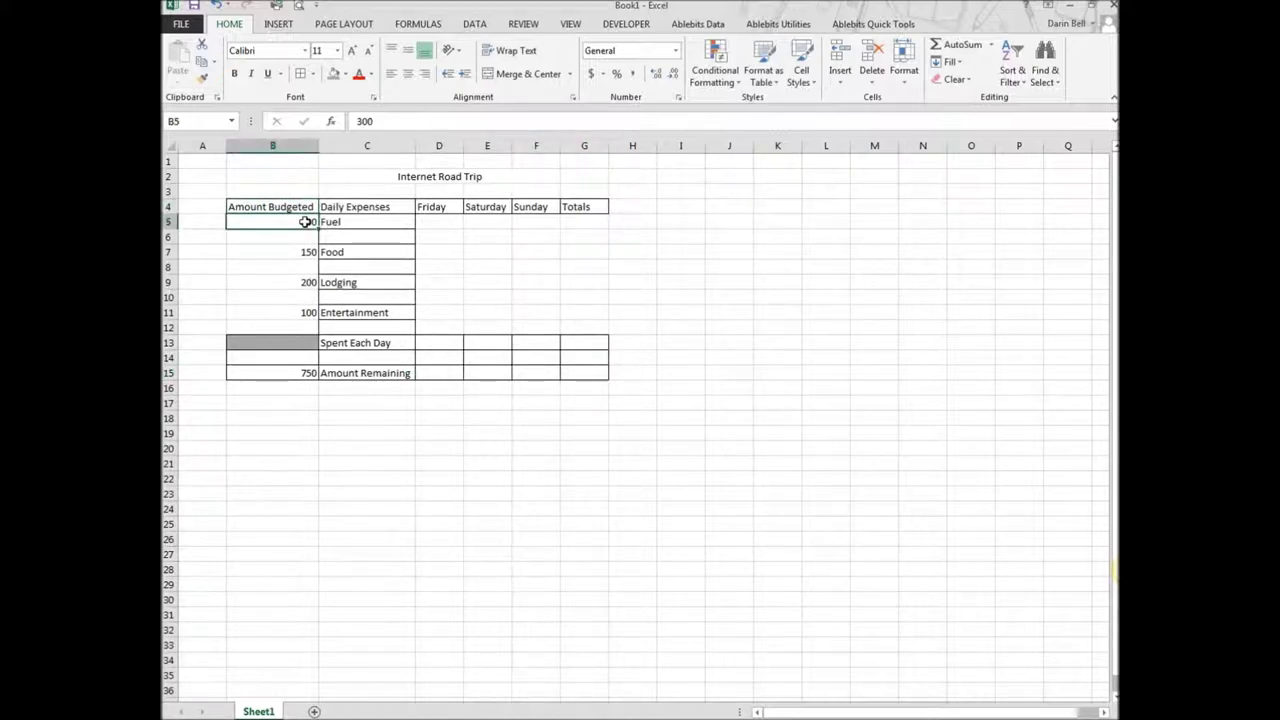
pyautogui.moveTo(305, 222); pyautogui.dragTo(291, 320)
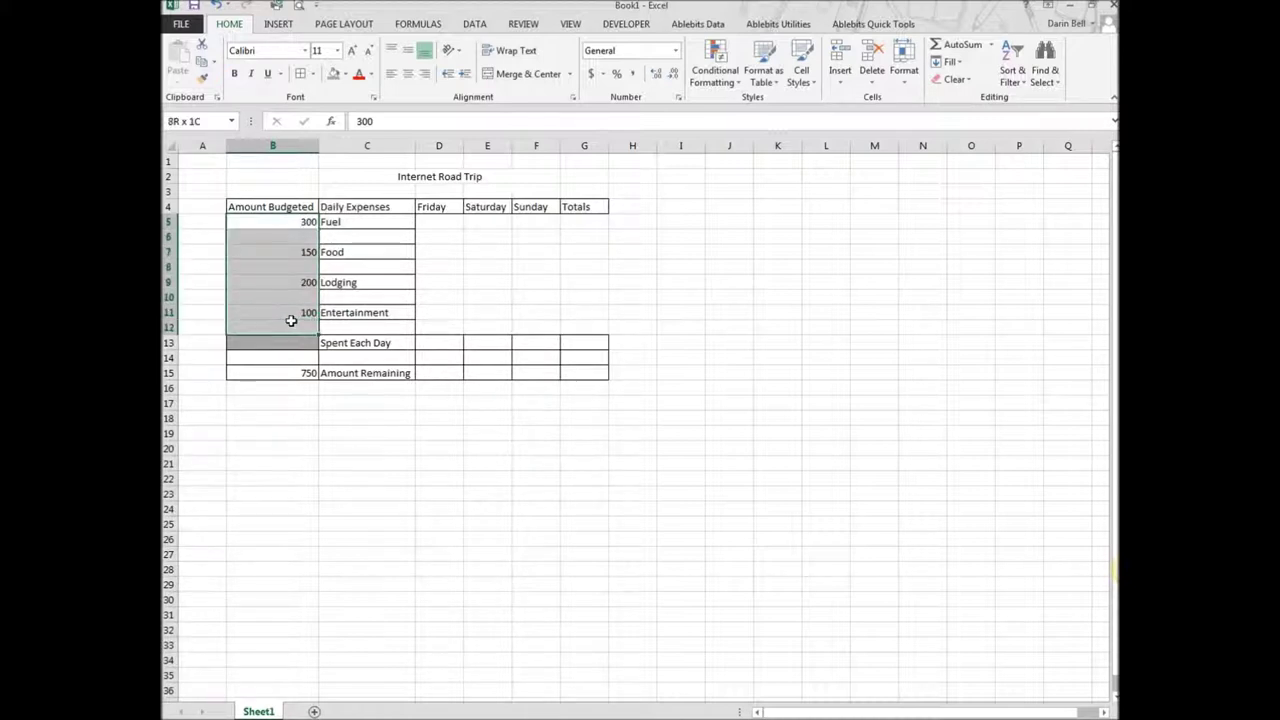
pyautogui.click(286, 372)
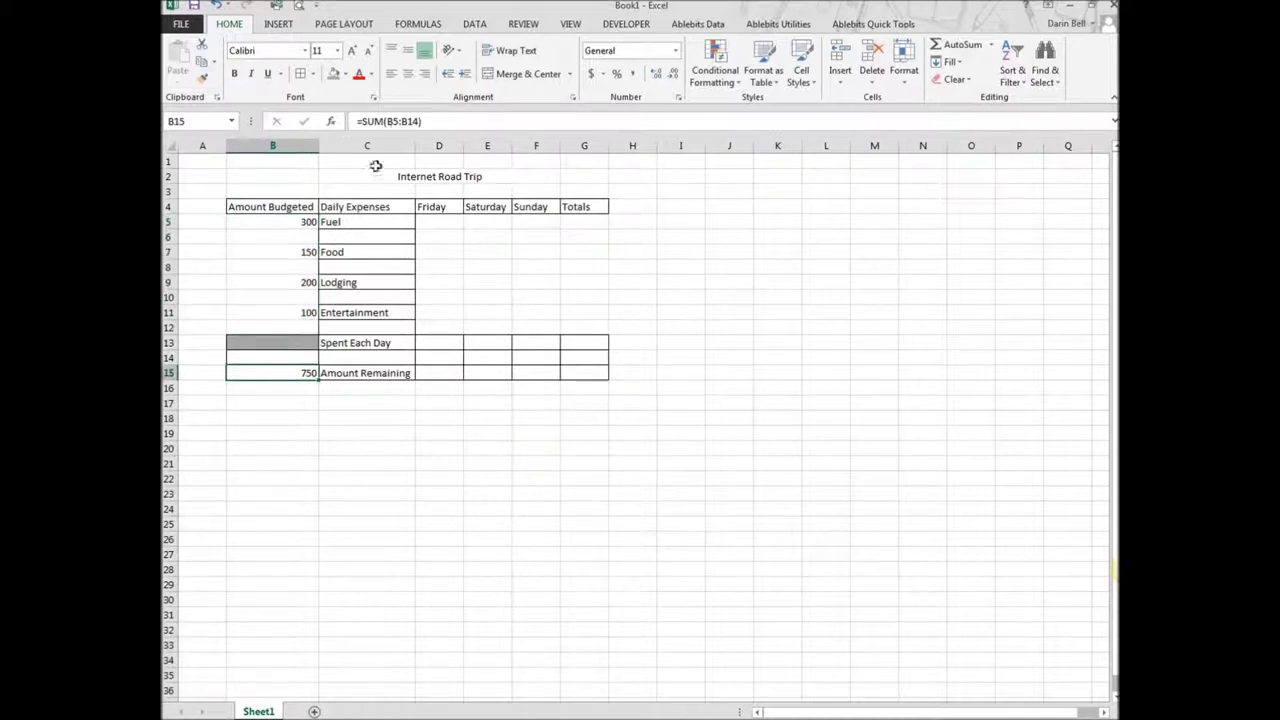
pyautogui.doubleClick(300, 378)
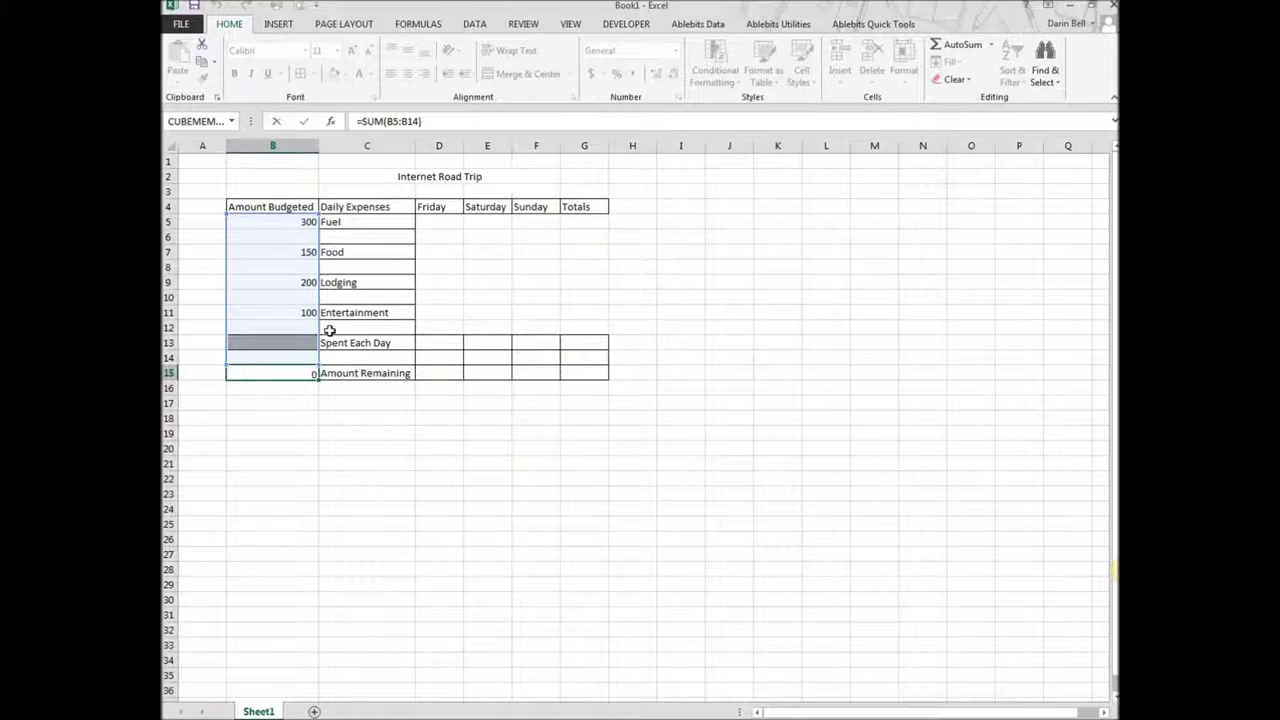
pyautogui.press('Return')
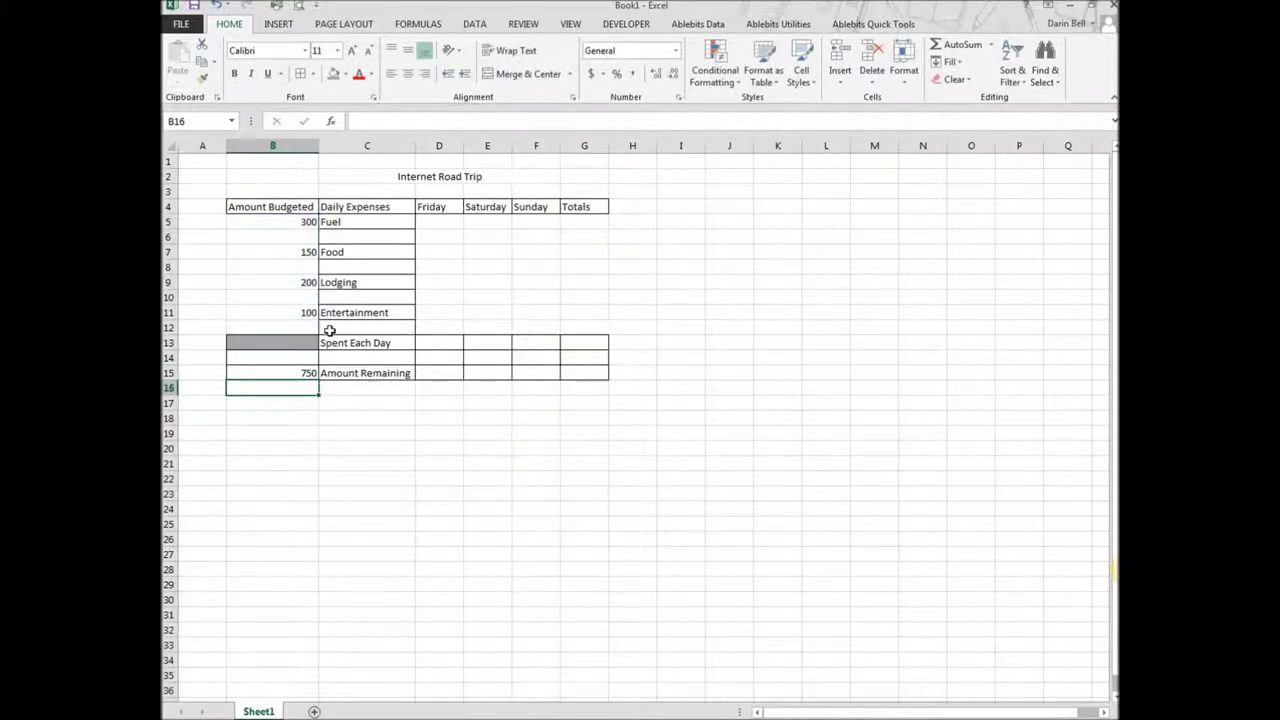
pyautogui.click(376, 420)
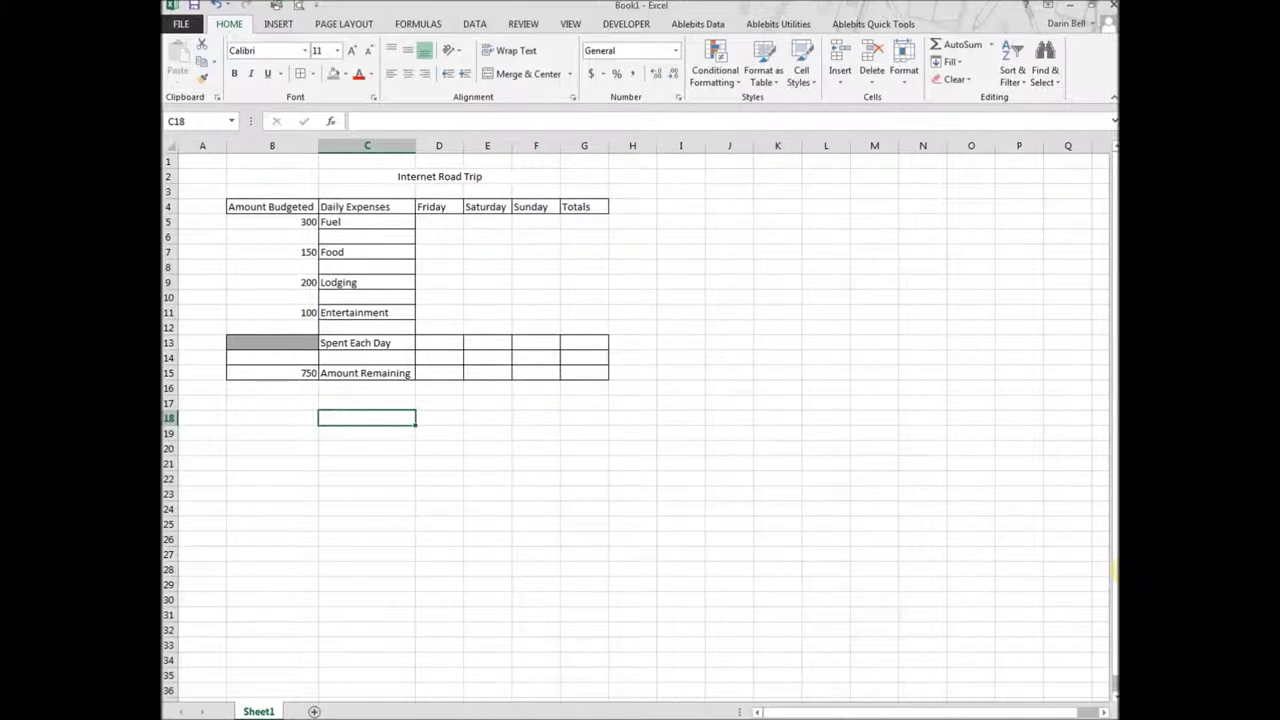
# Switch to Google Maps and start a driving directions request with 97914 as the starting point.
pyautogui.moveTo(507, 718)
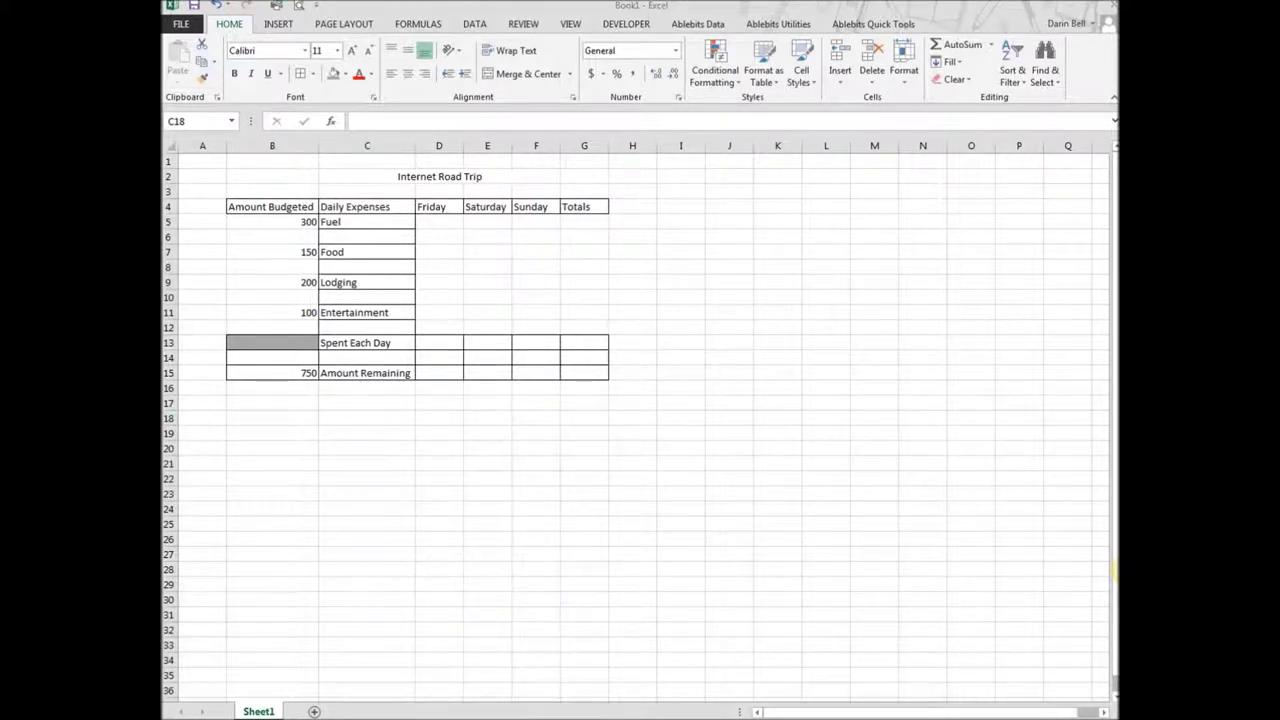
pyautogui.click(470, 718)
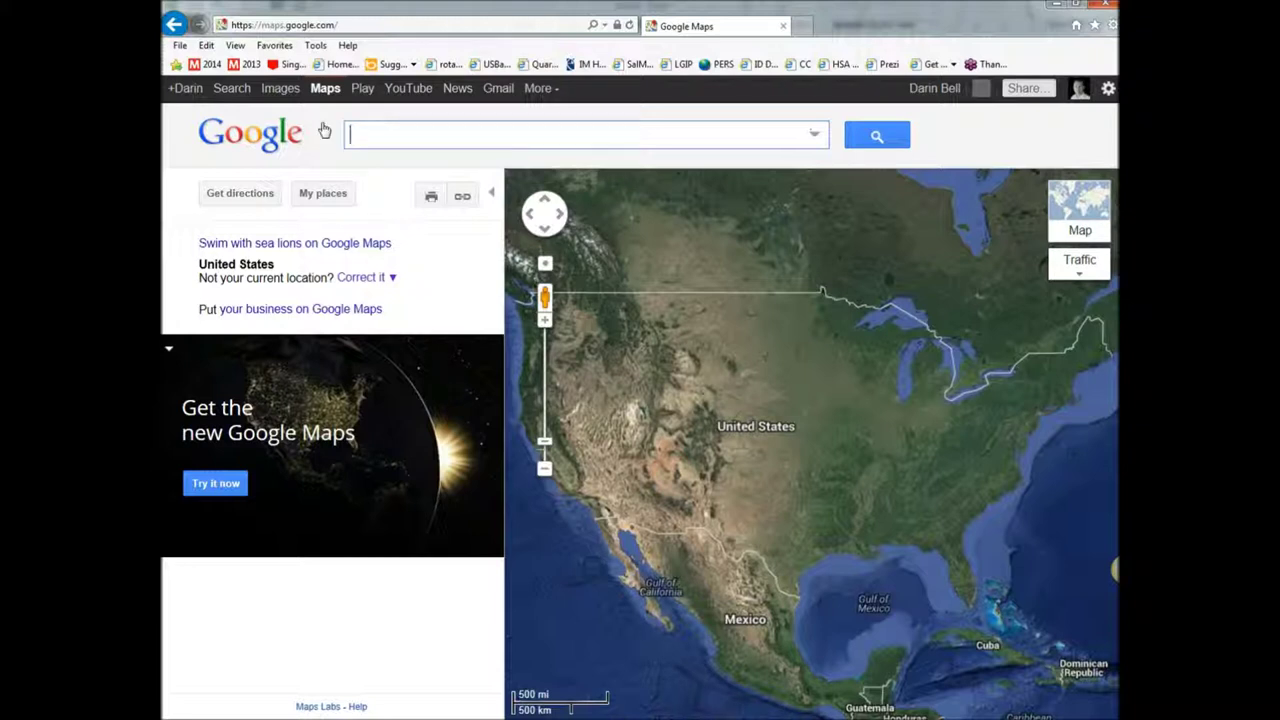
pyautogui.click(240, 194)
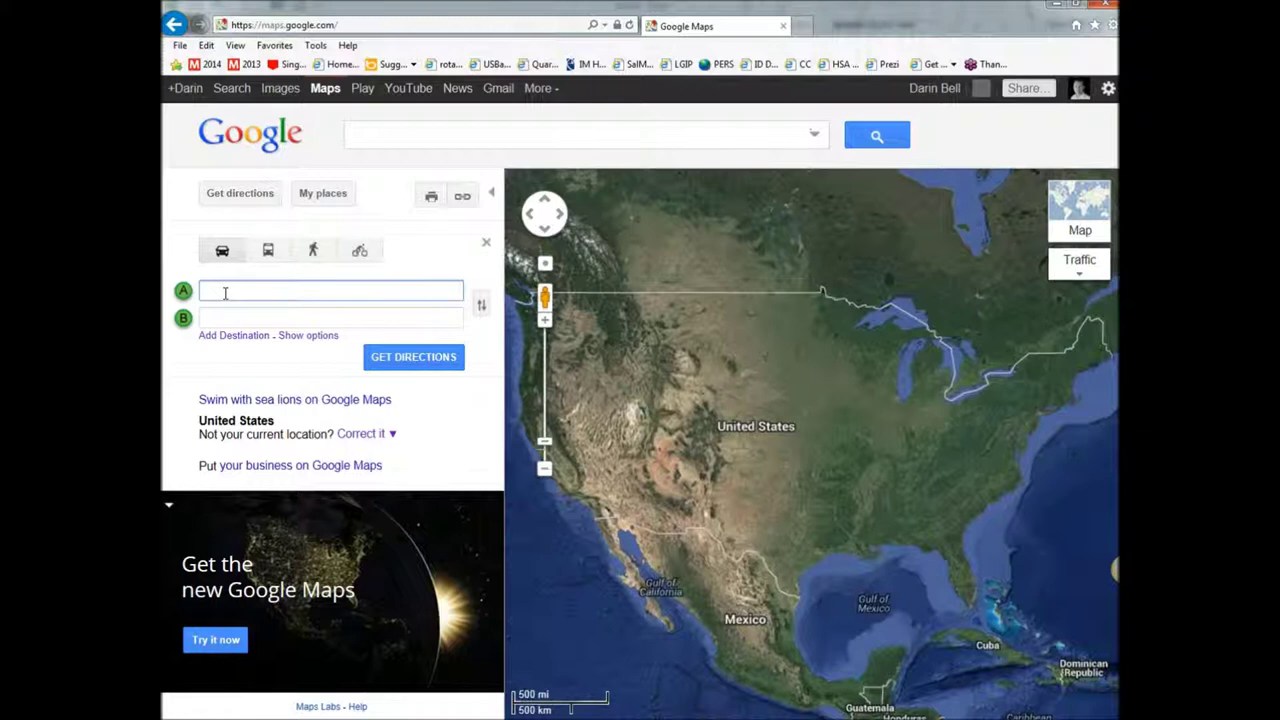
pyautogui.write('97914')
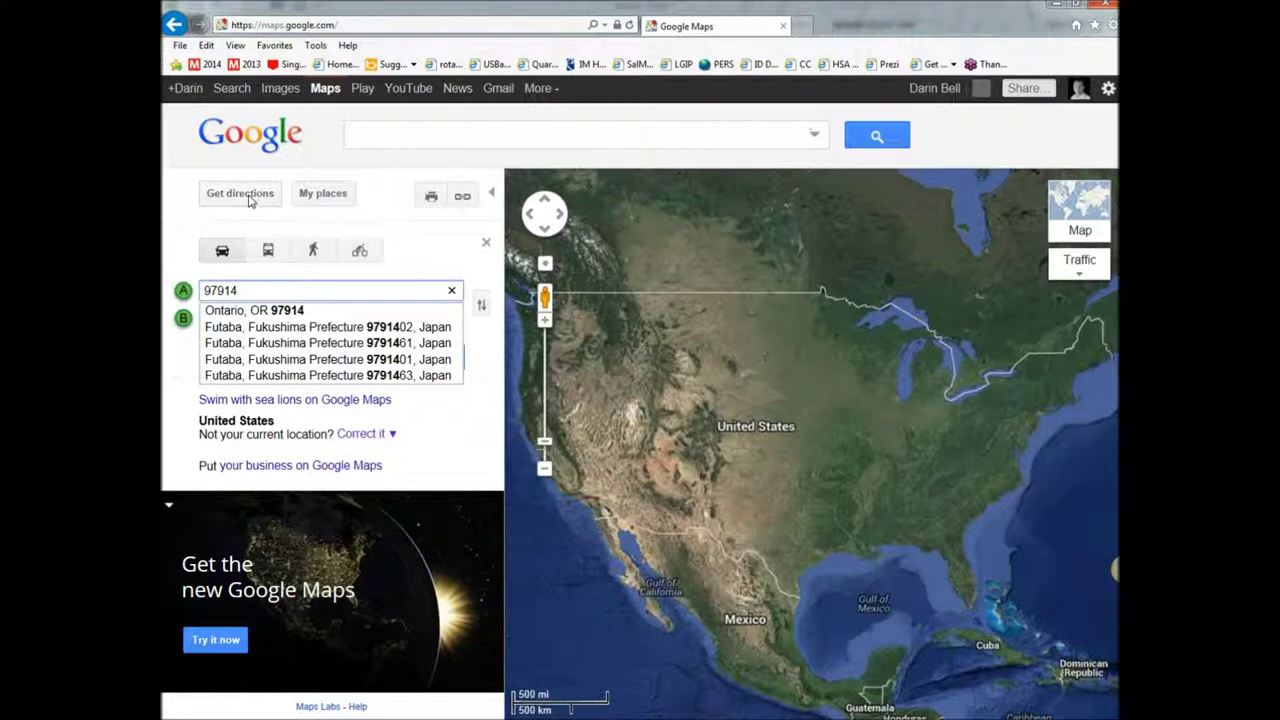
# Set the destination to Bend, OR and get the driving directions.
pyautogui.click(242, 314)
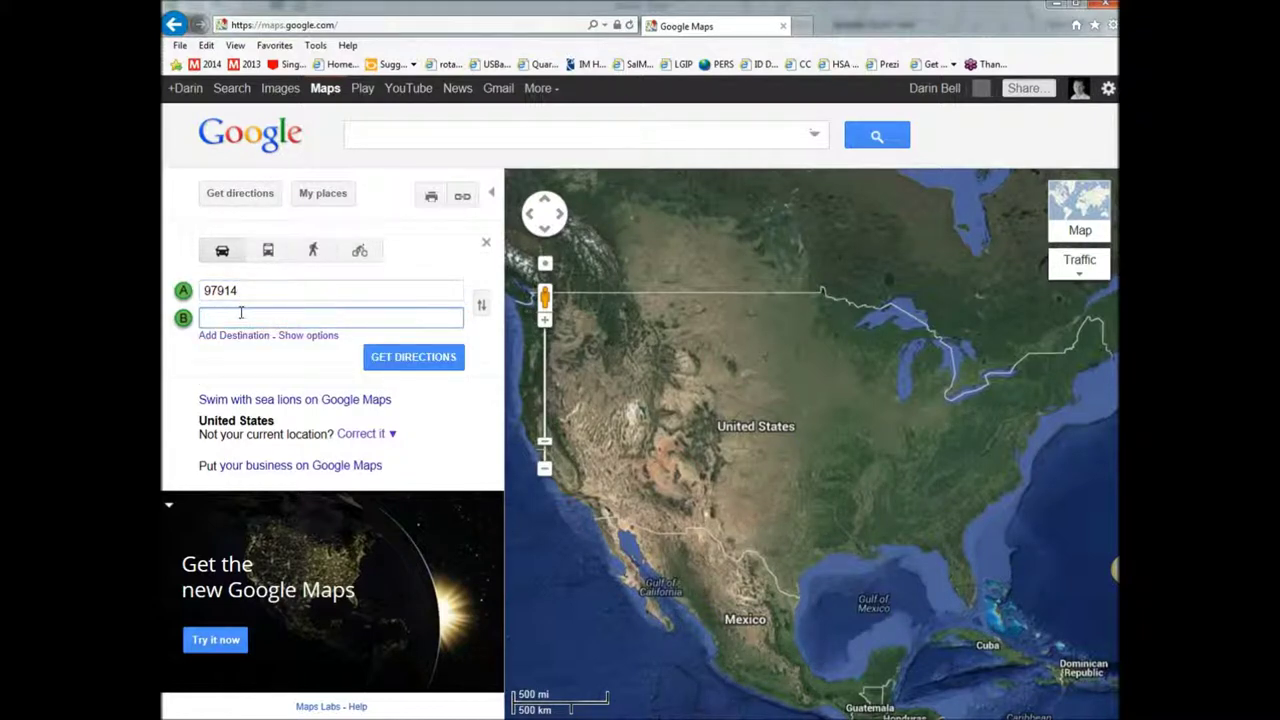
pyautogui.write('B')
pyautogui.press('BackSpace')
pyautogui.write('Bend')
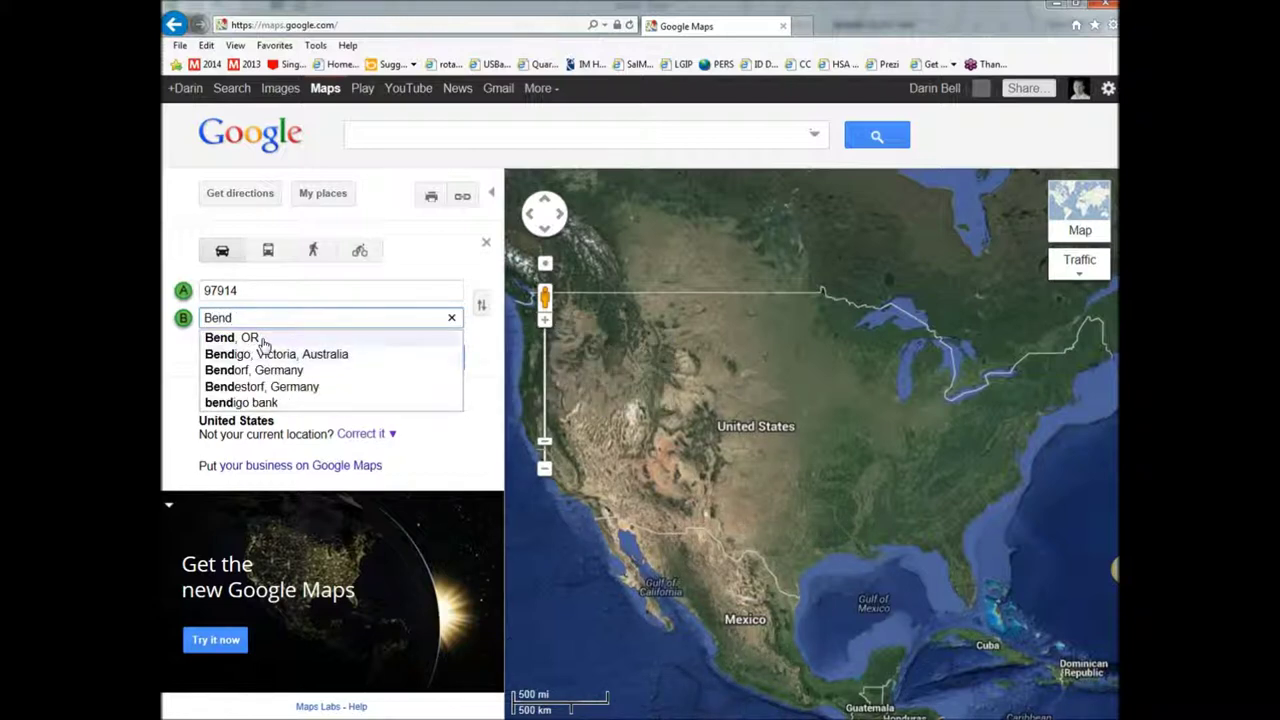
pyautogui.click(258, 338)
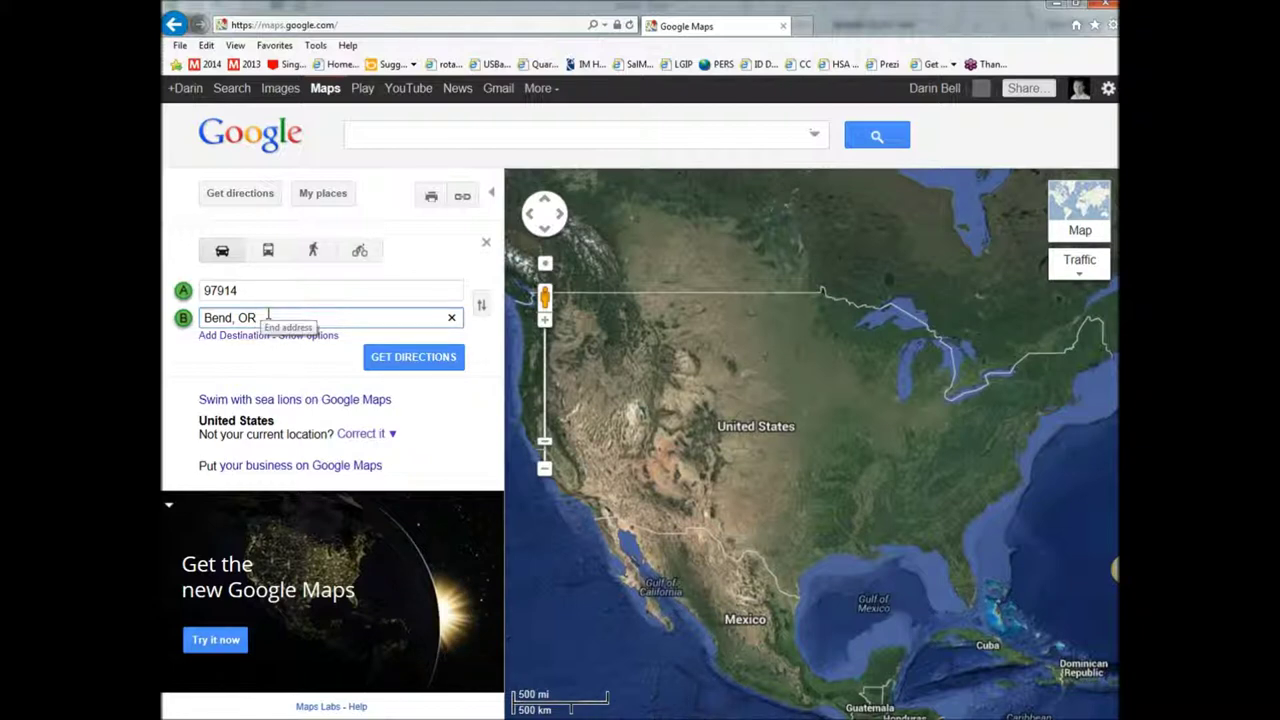
pyautogui.click(429, 364)
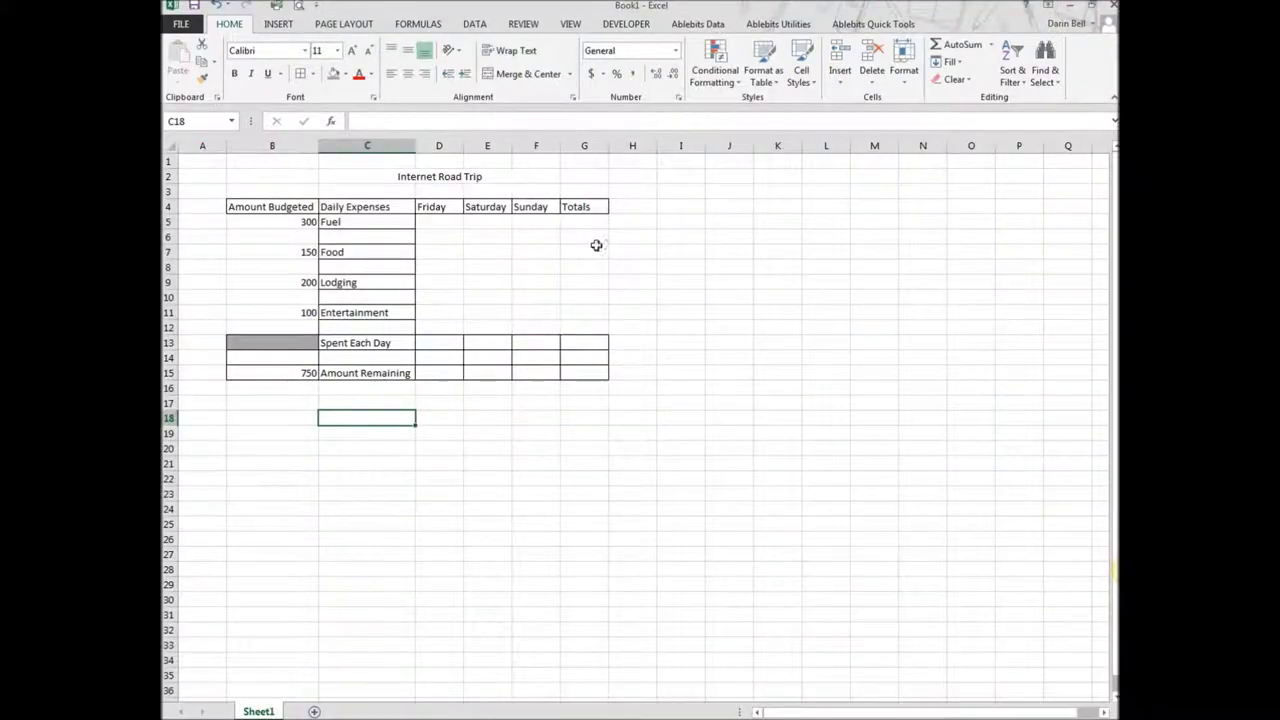
# Enter "Ontario to Bend" in cell D5 under Friday and widen column D to fit the text.
pyautogui.click(444, 226)
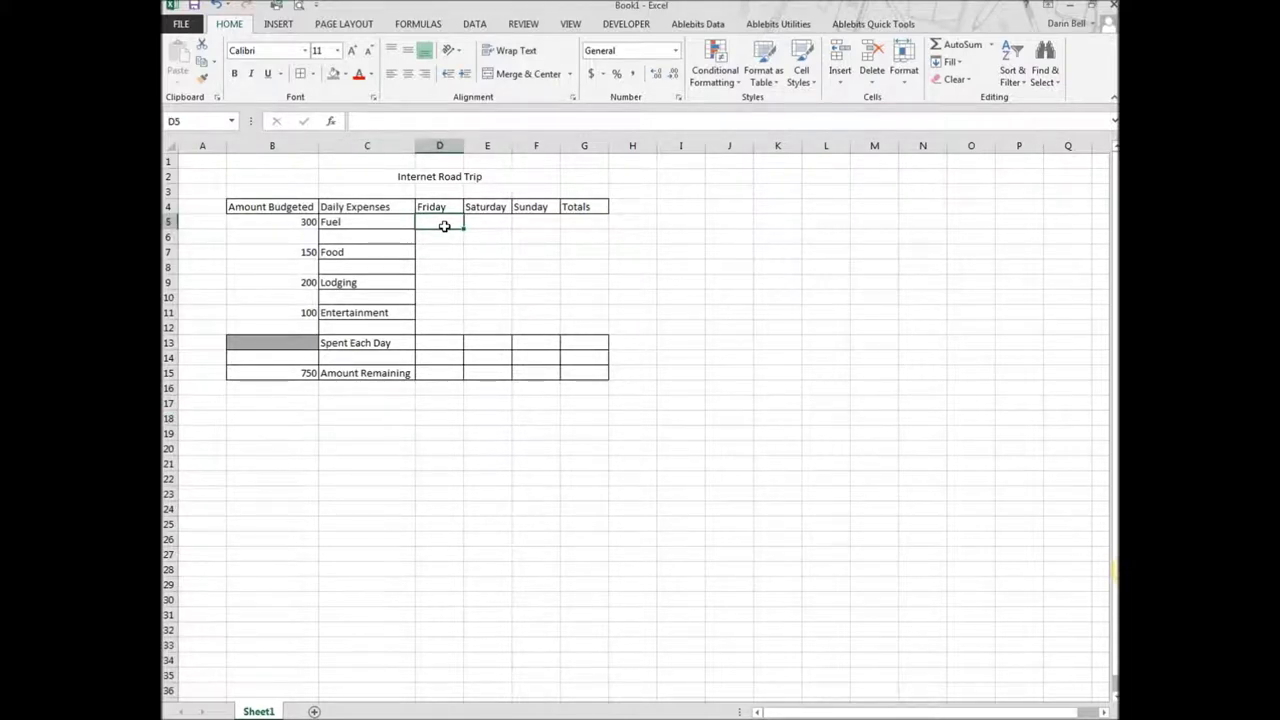
pyautogui.moveTo(436, 216); pyautogui.dragTo(590, 240)
pyautogui.click(438, 217)
pyautogui.write('Ontari')
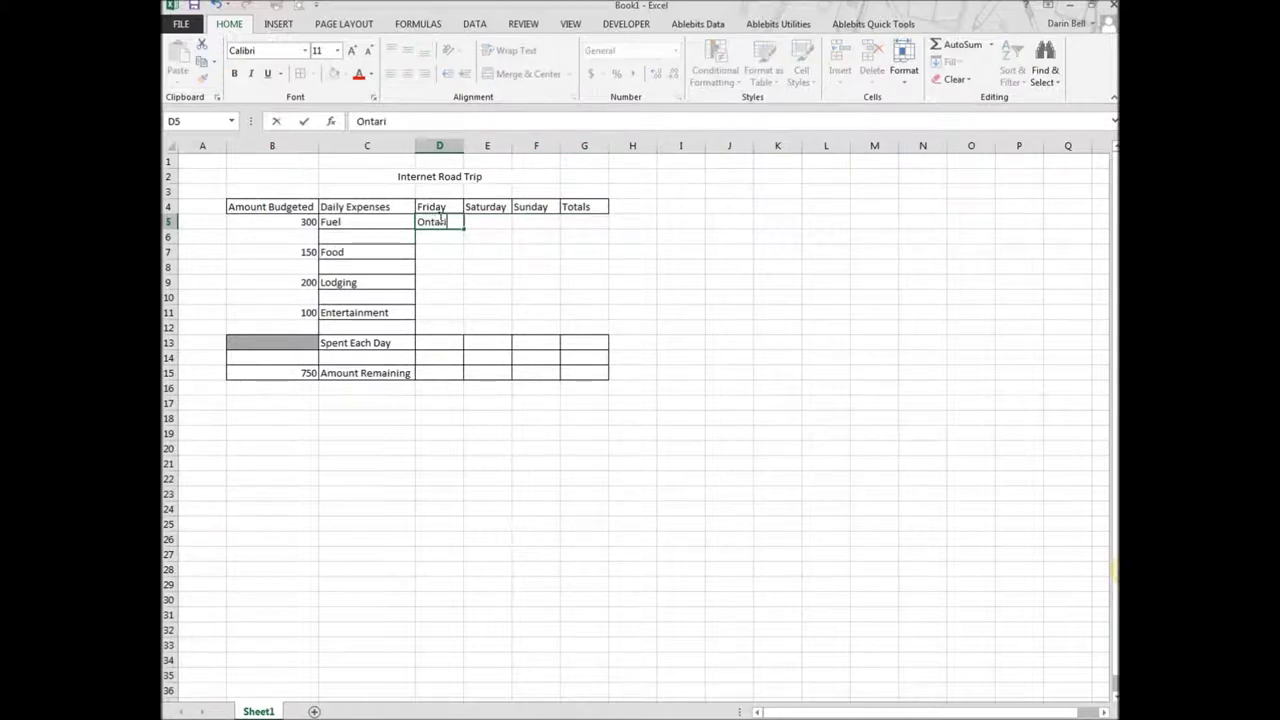
pyautogui.write('o to Bend')
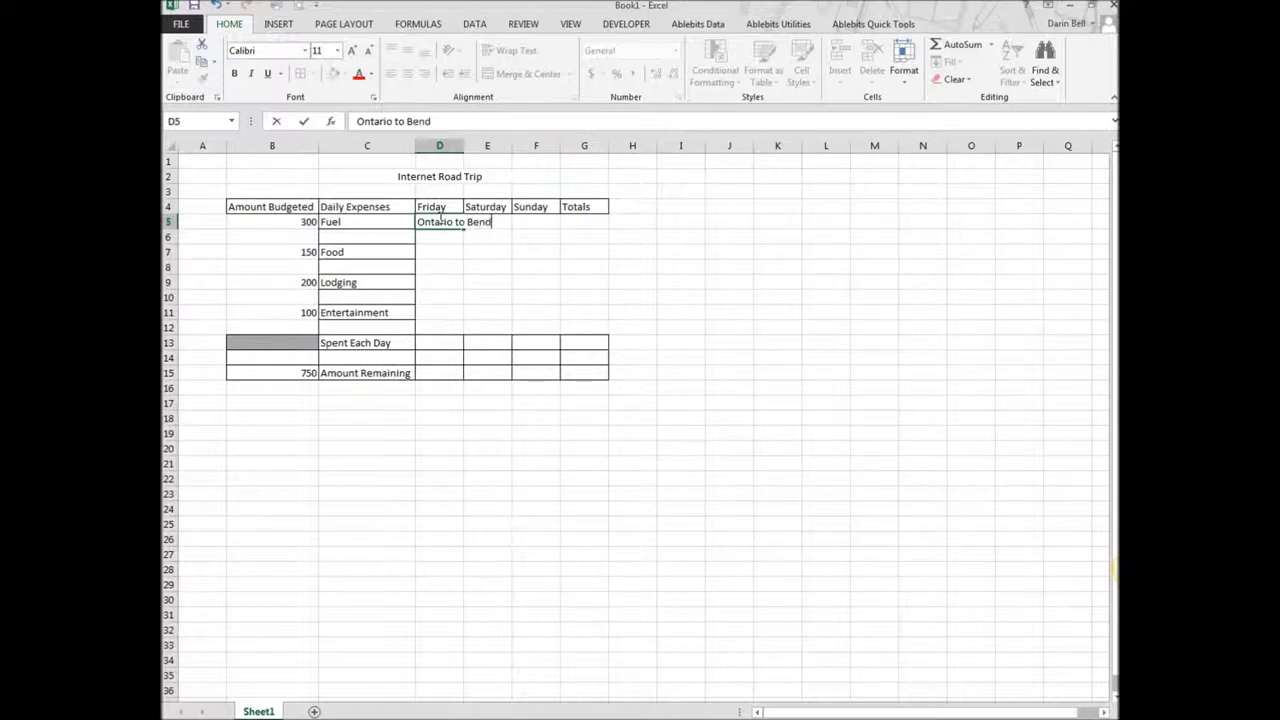
pyautogui.click(460, 145)
# Calculate Friday's fuel cost in cell D6 with the formula =(269/20)*3.8.
pyautogui.click(447, 234)
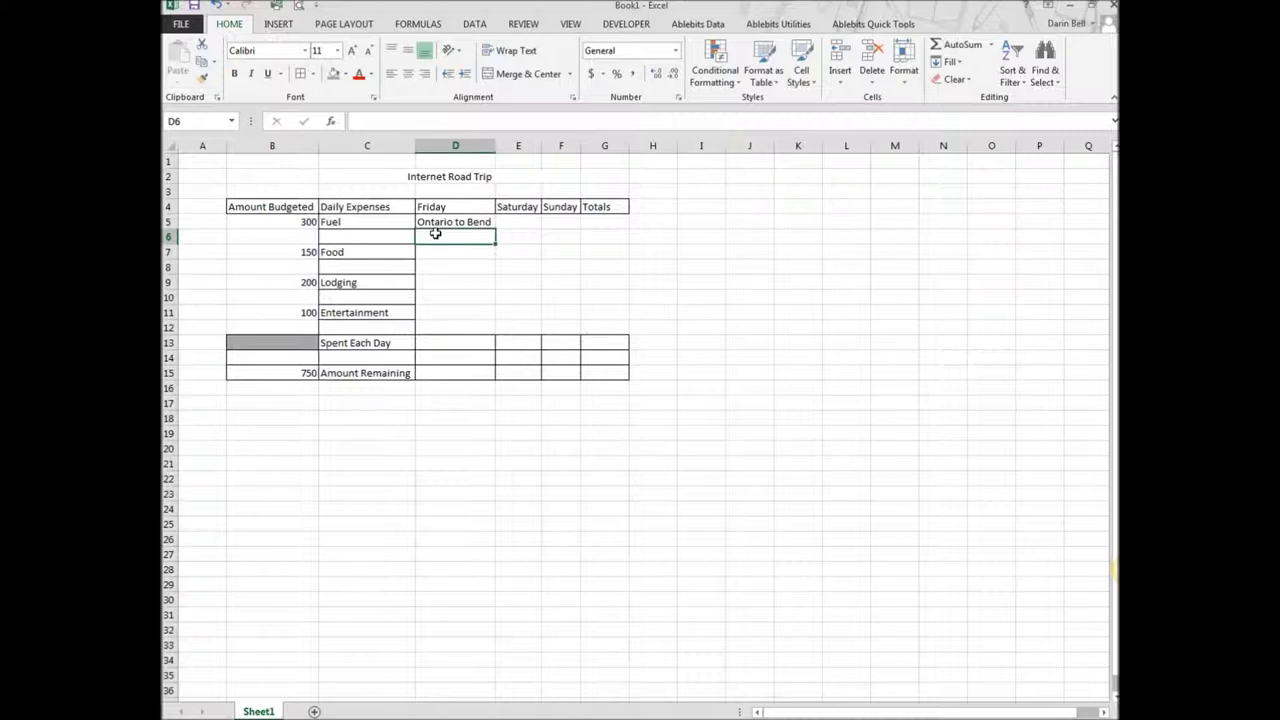
pyautogui.write('=')
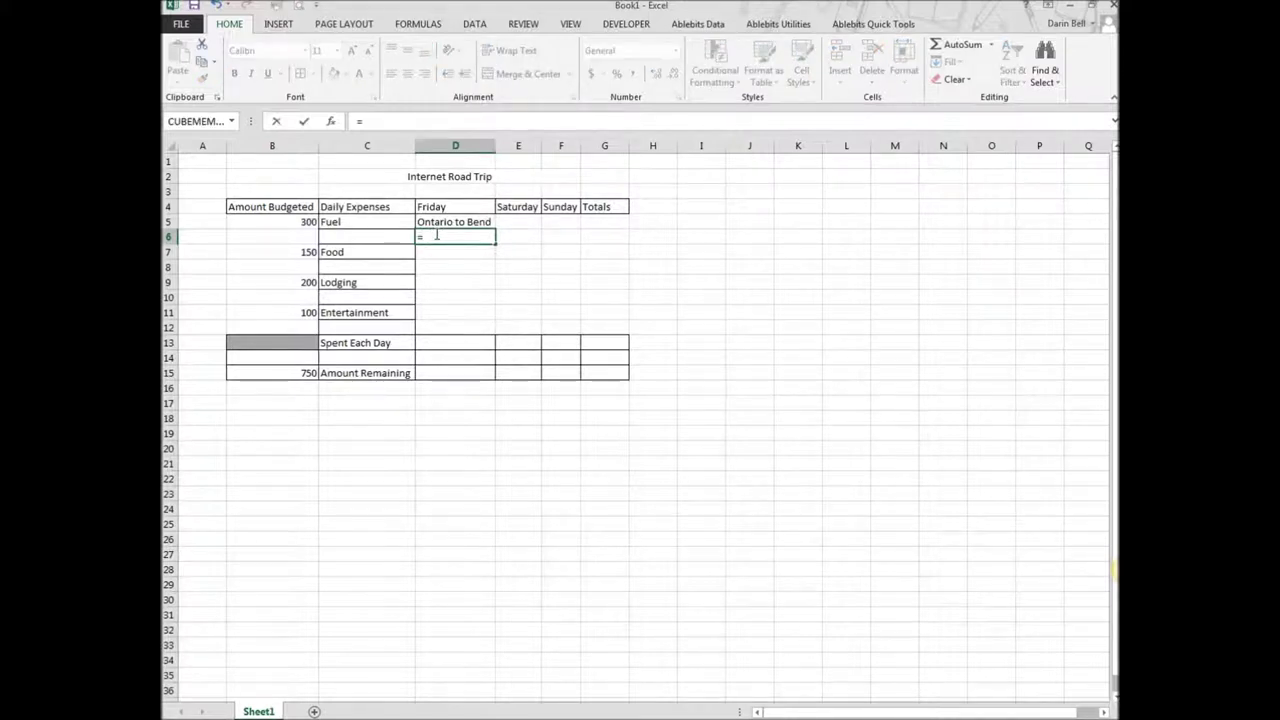
pyautogui.write('(269')
pyautogui.write('/20')
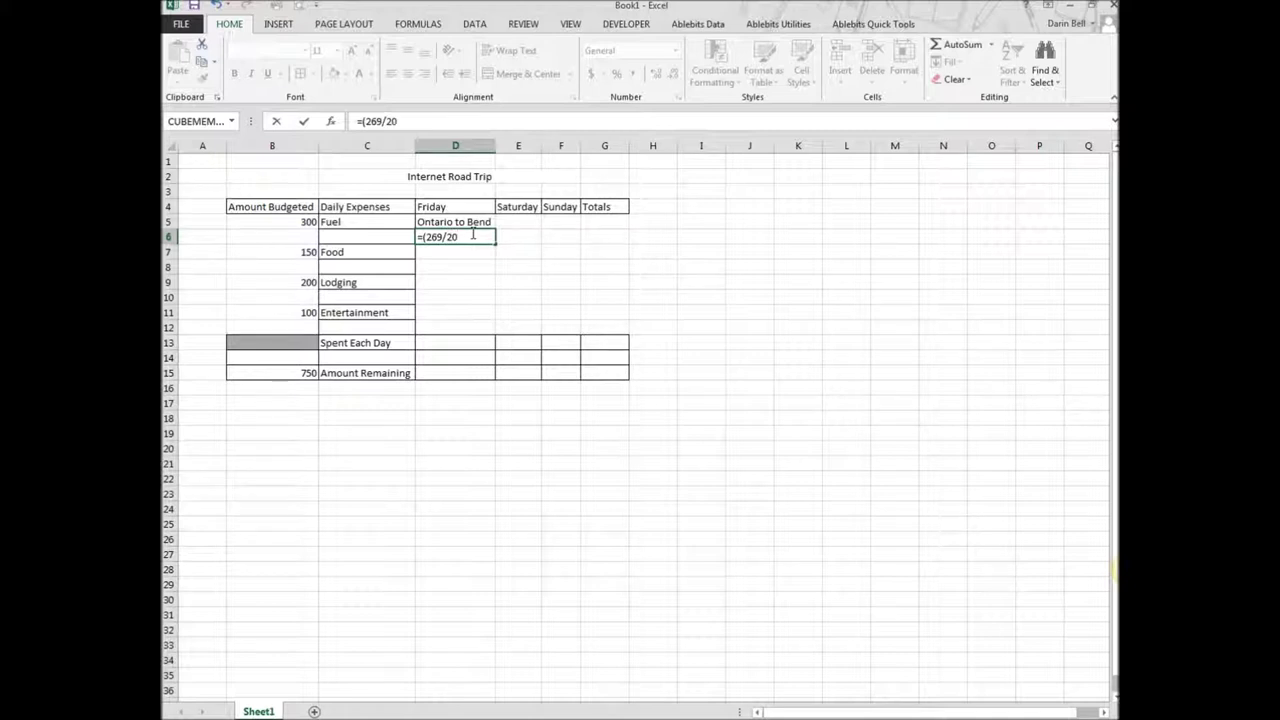
pyautogui.write(')')
pyautogui.write('3.8')
pyautogui.press('Return')
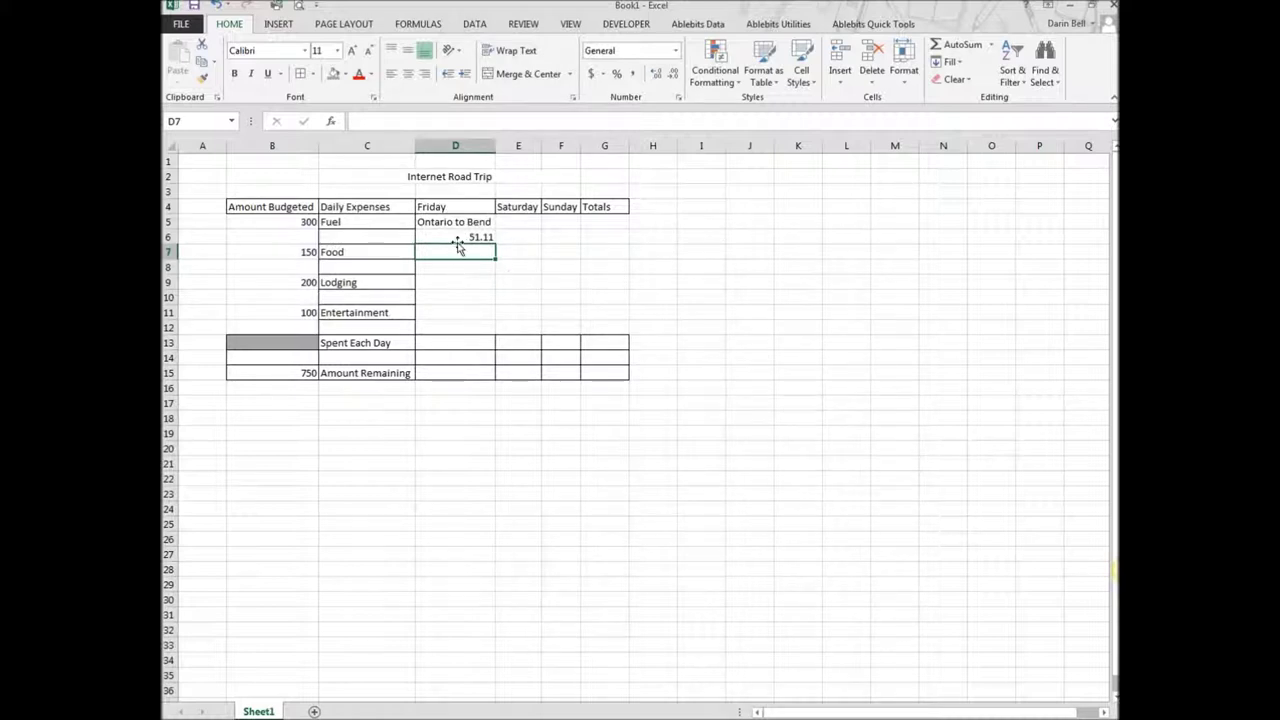
# Apply the Accounting number format to the daily expense cells D5:G12.
pyautogui.click(462, 235)
pyautogui.moveTo(466, 234); pyautogui.dragTo(591, 237)
pyautogui.moveTo(474, 217); pyautogui.dragTo(613, 320)
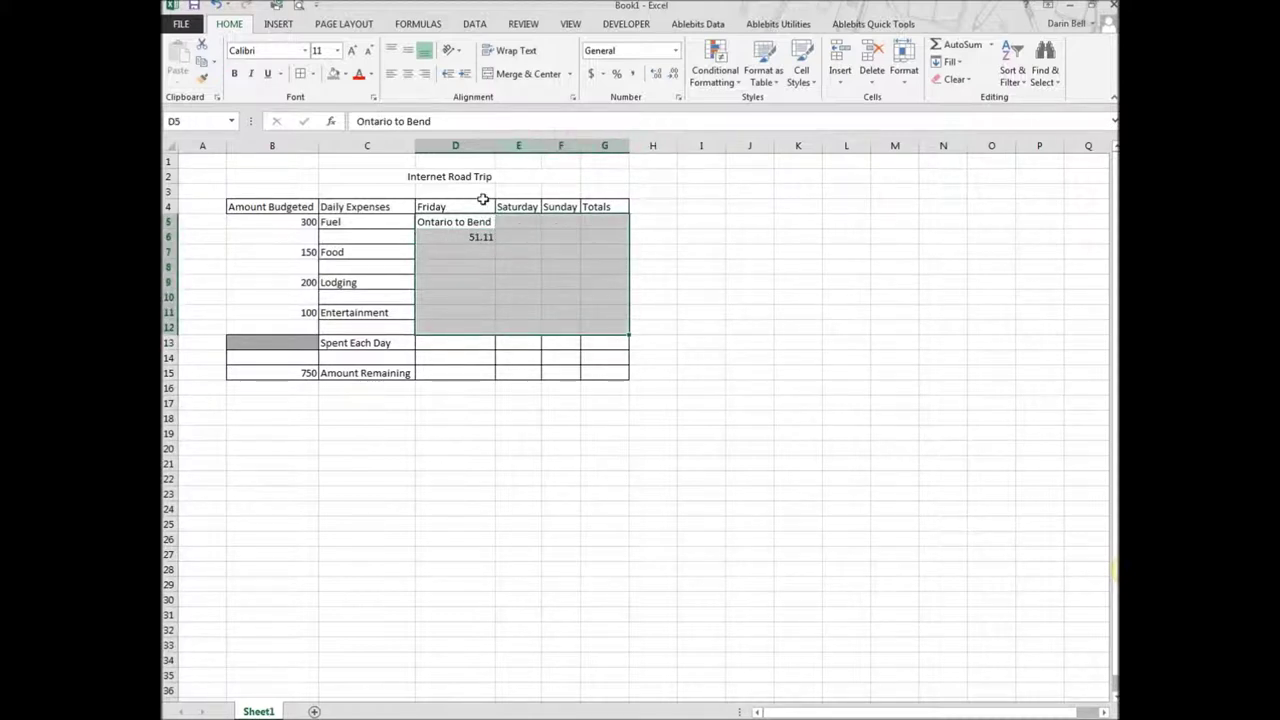
pyautogui.click(591, 74)
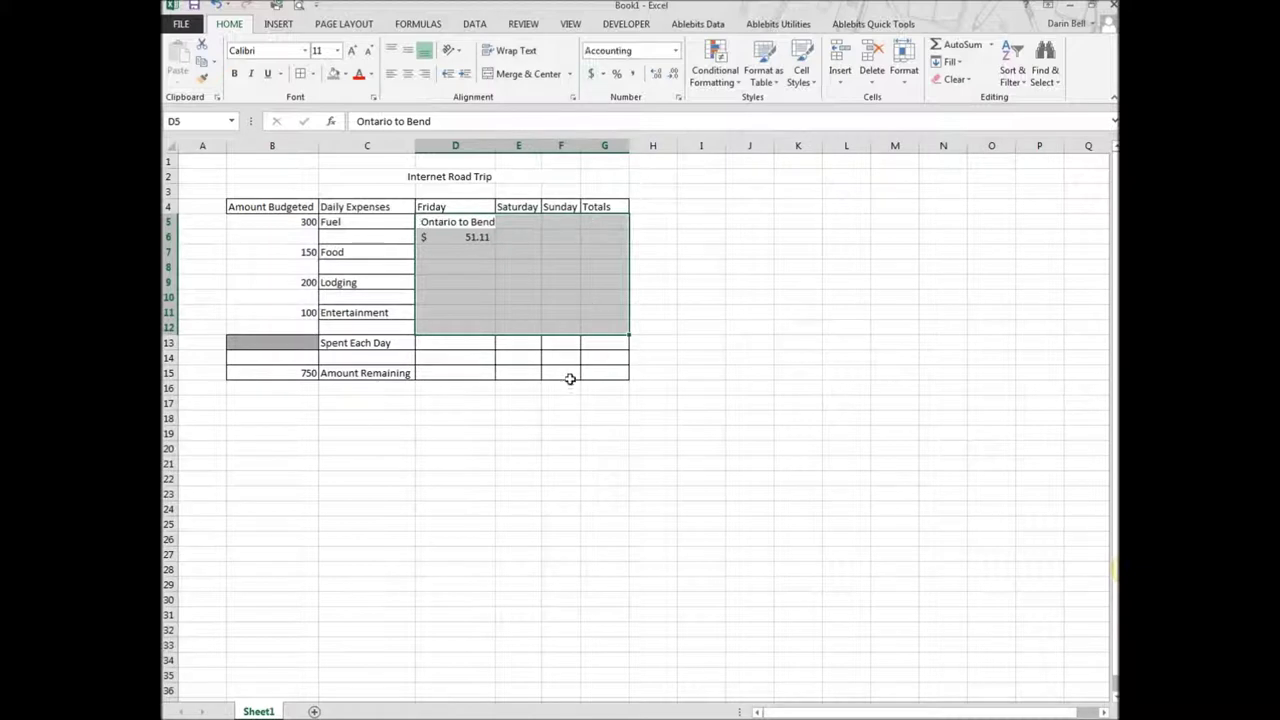
pyautogui.click(488, 298)
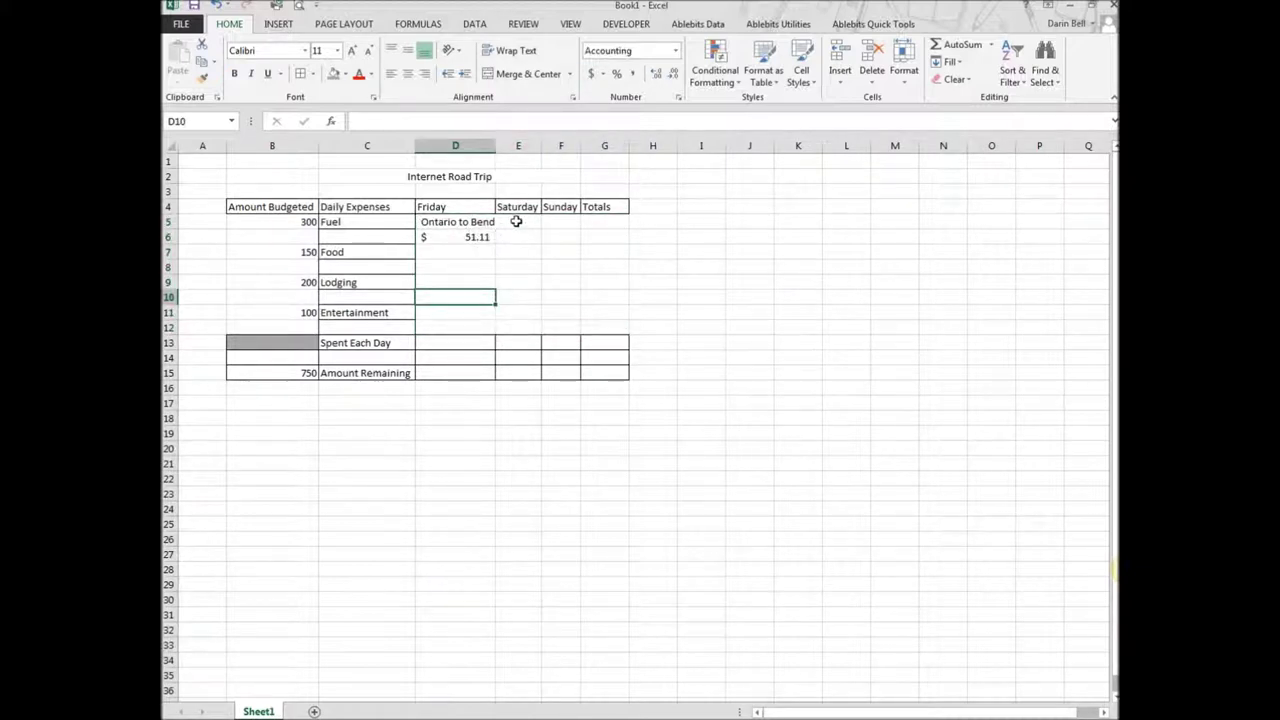
# Switch to Google Maps, clear the previous destination and change the starting point to Bend, OR.
pyautogui.click(517, 221)
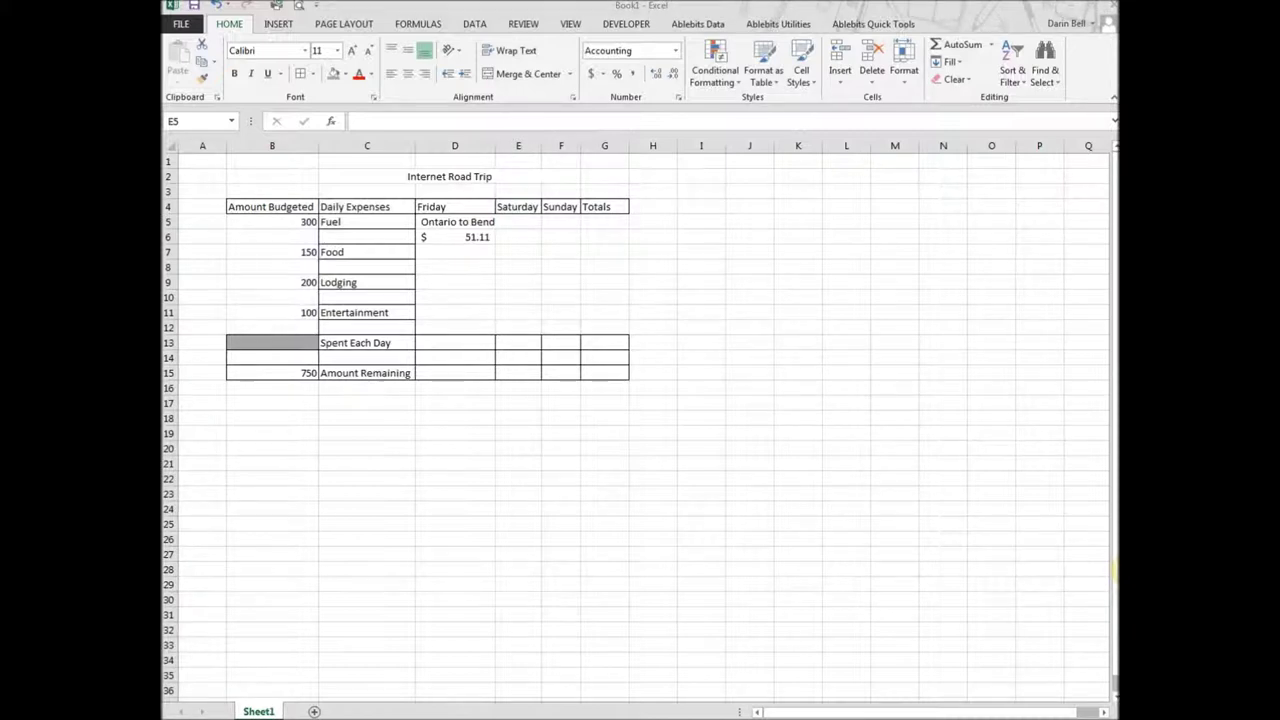
pyautogui.hotkey('alt', 'Tab')
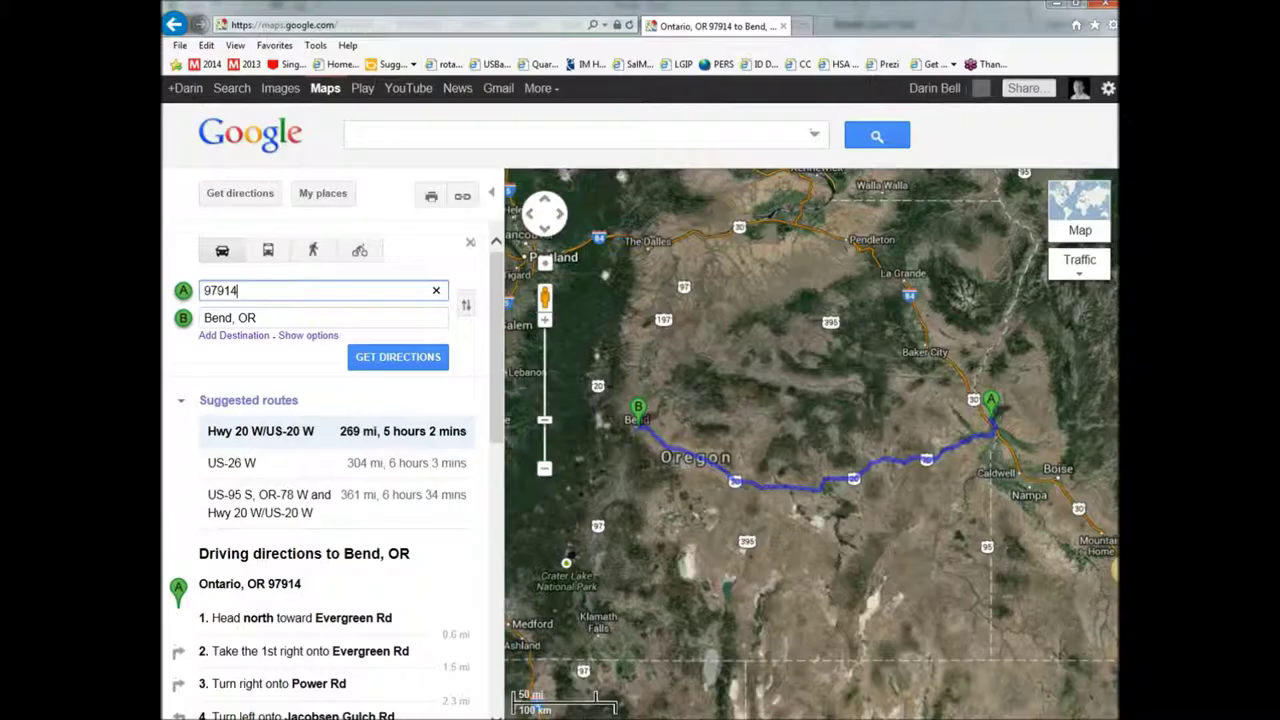
pyautogui.click(245, 315)
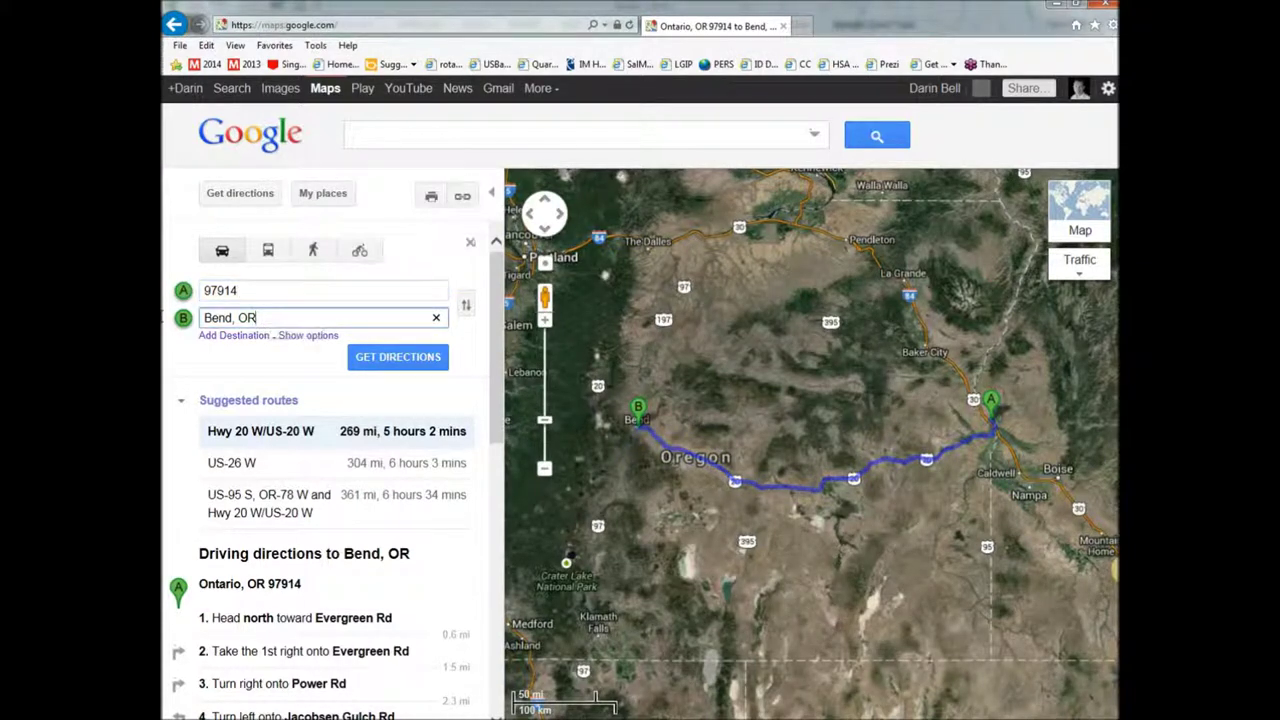
pyautogui.tripleClick(242, 317)
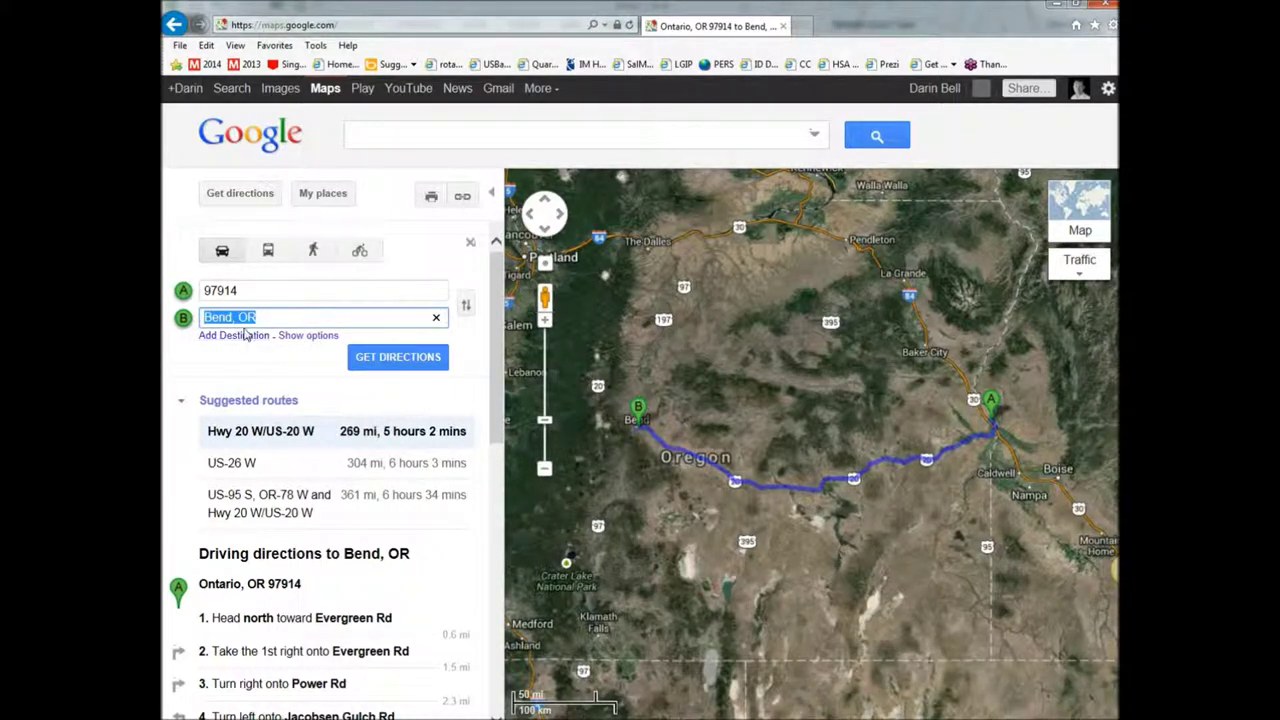
pyautogui.press('BackSpace')
pyautogui.moveTo(262, 290); pyautogui.dragTo(196, 290)
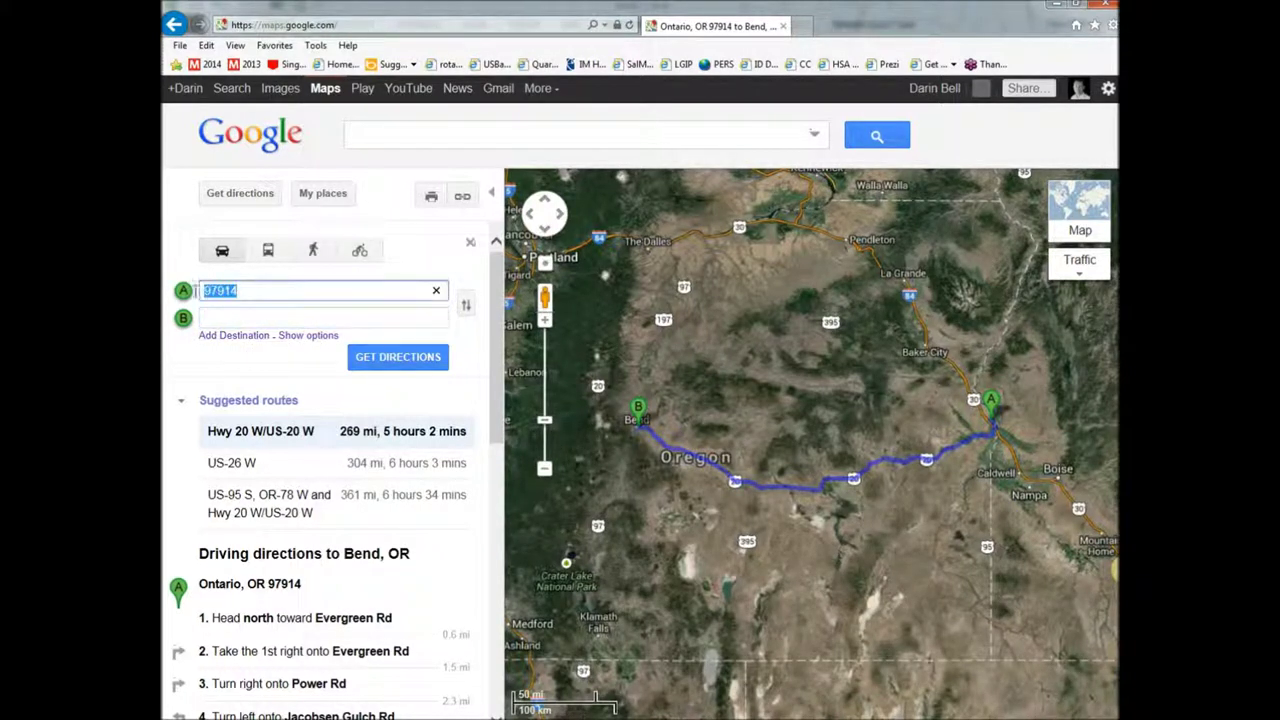
pyautogui.press('BackSpace')
pyautogui.write('Bend')
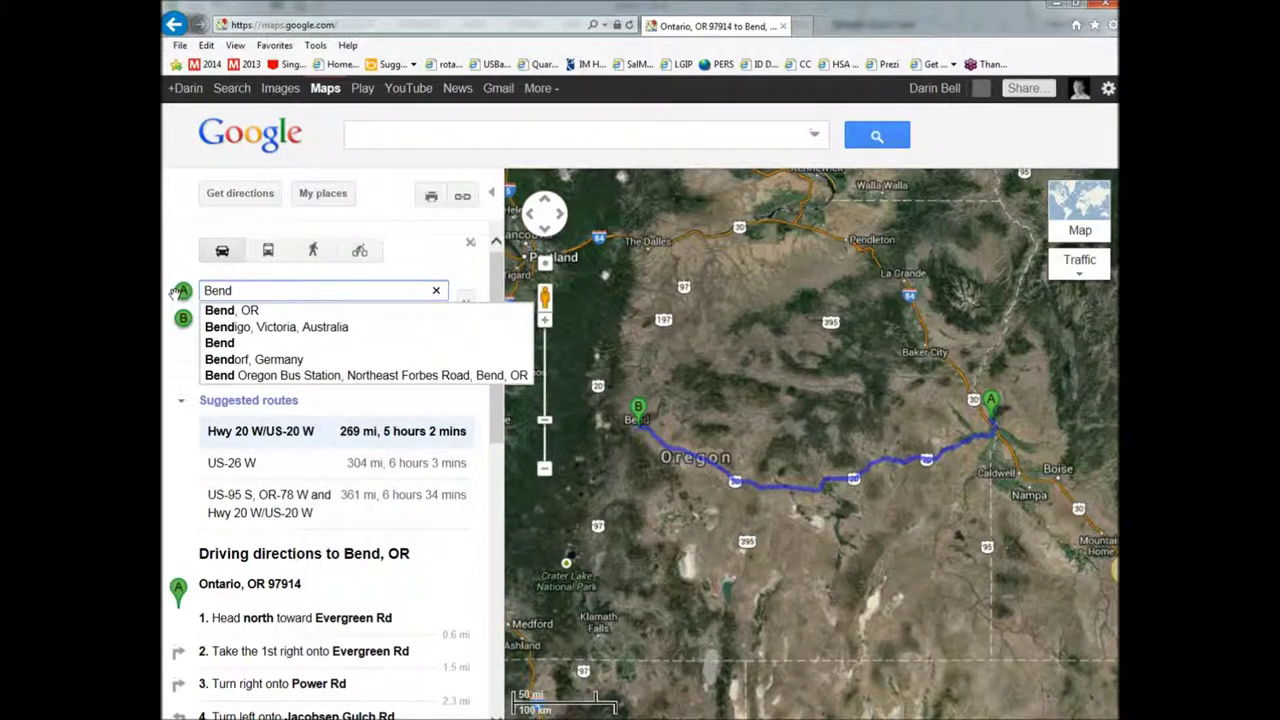
pyautogui.click(250, 310)
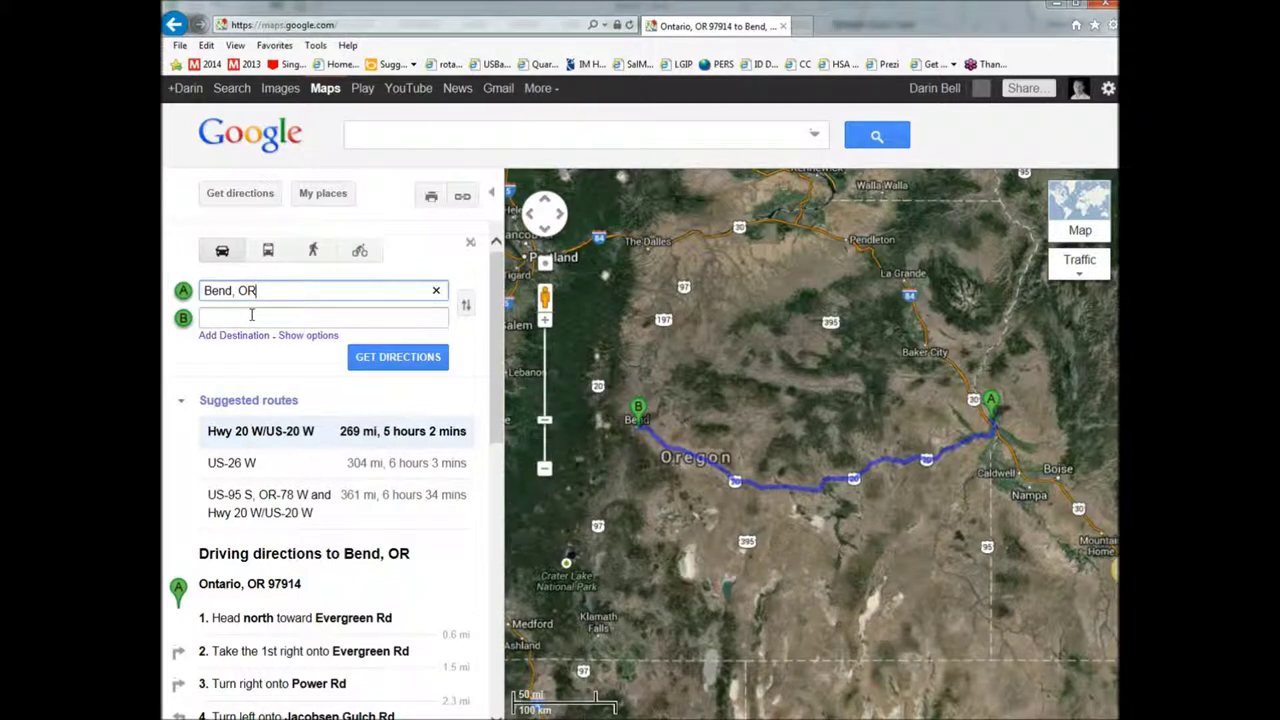
# Set the destination to Eugene, OR and get the driving directions.
pyautogui.click(261, 320)
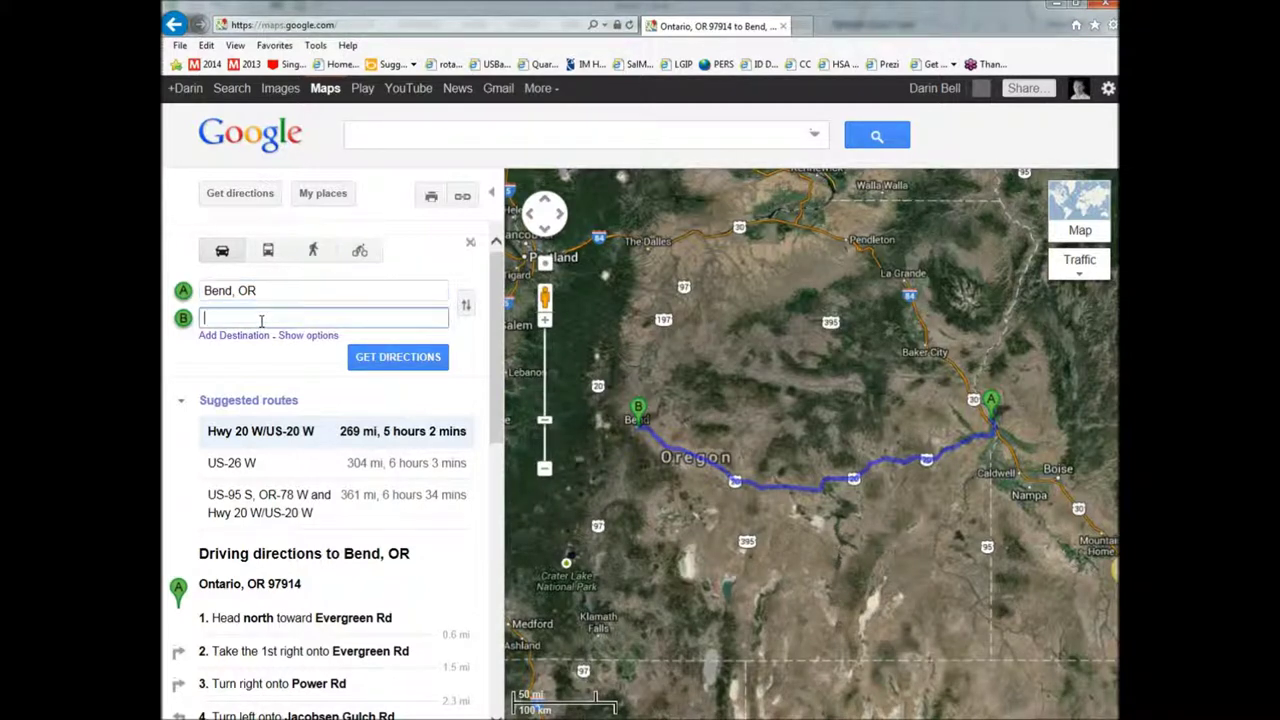
pyautogui.write('Eu')
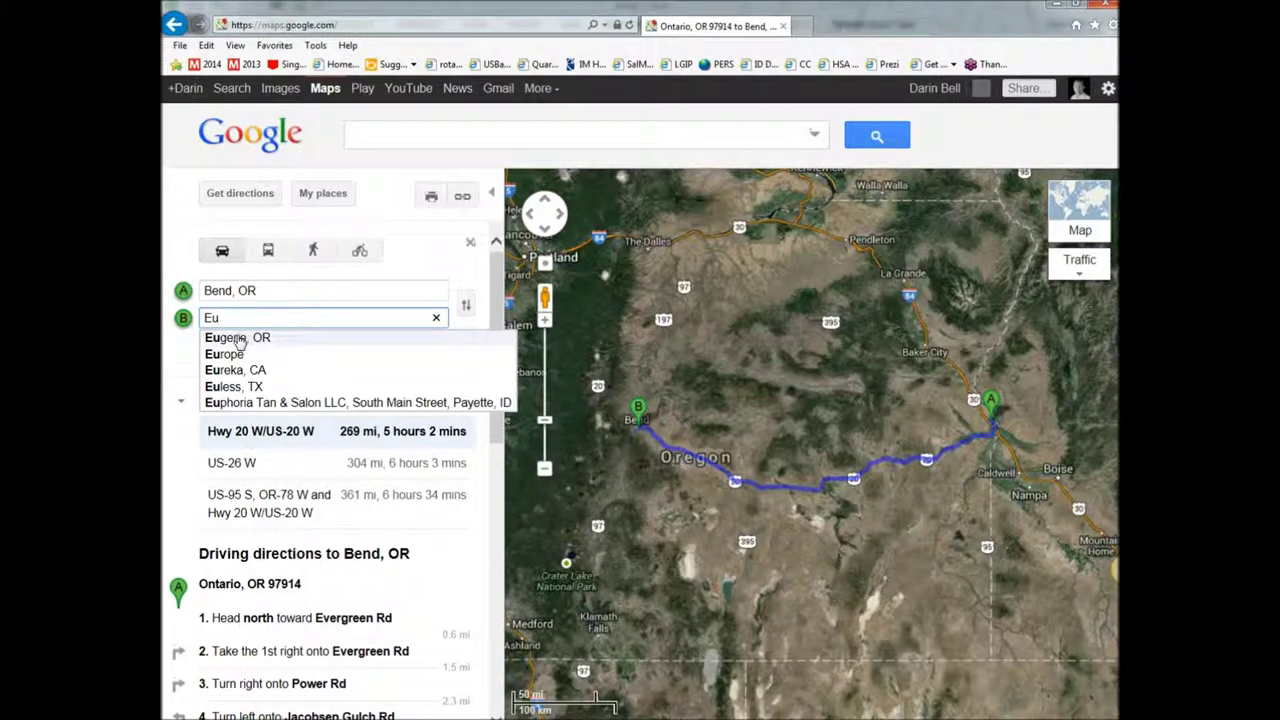
pyautogui.click(238, 339)
pyautogui.click(430, 356)
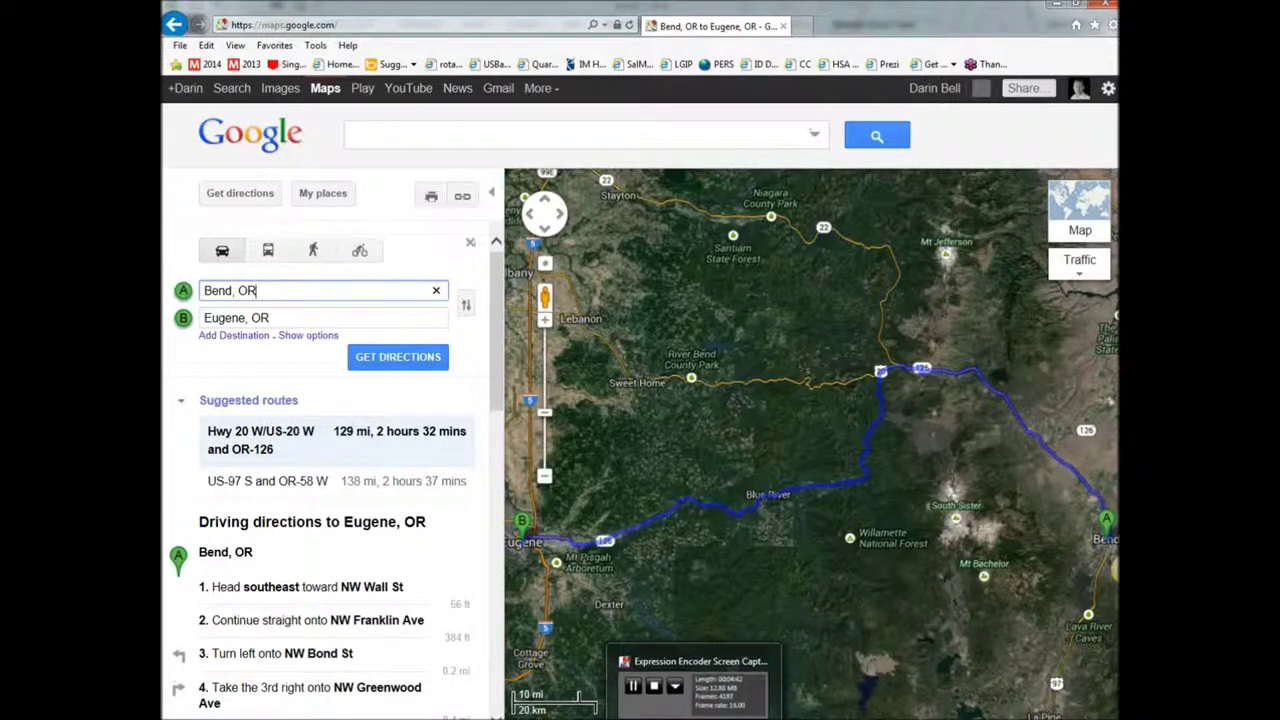
# Switch to the Excel budget workbook and widen column D slightly.
pyautogui.moveTo(620, 715)
pyautogui.click(620, 640)
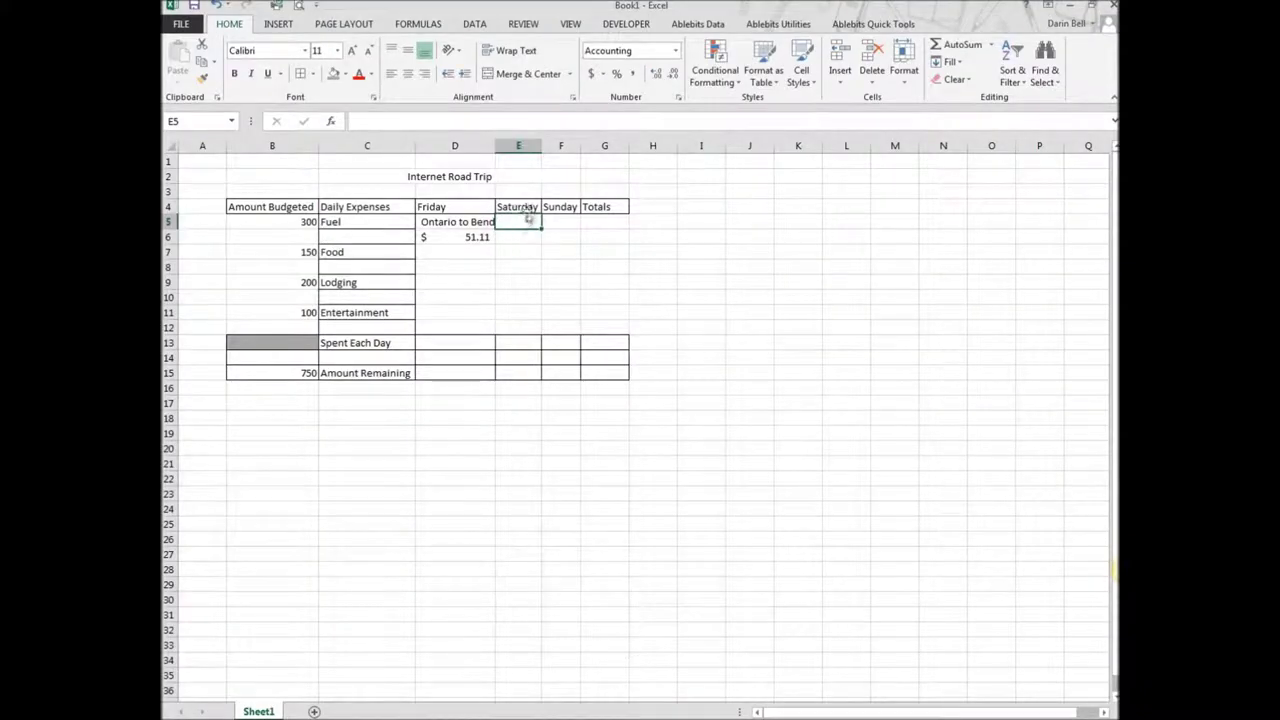
pyautogui.moveTo(494, 142); pyautogui.dragTo(502, 142)
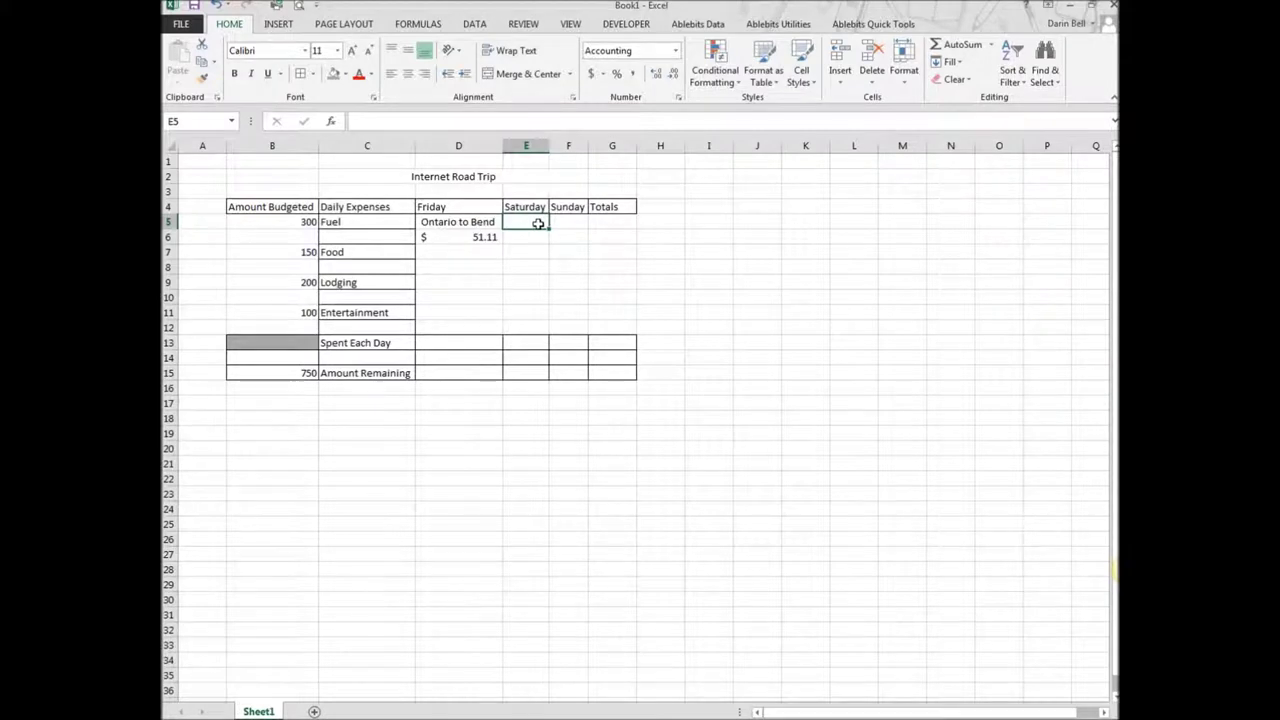
# Enter "Bend to Eugene" in cell E5 under Saturday and fit column E to the text.
pyautogui.write('Bend')
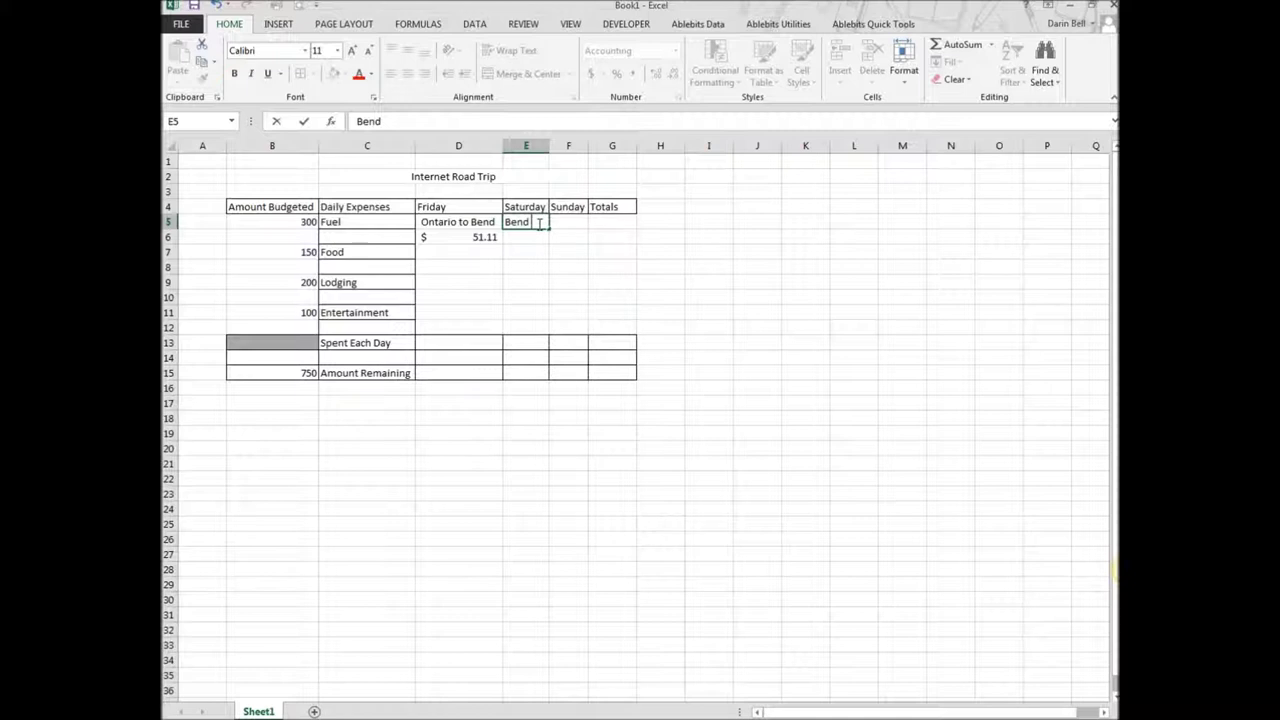
pyautogui.write(' to')
pyautogui.write('Eugene')
pyautogui.doubleClick(549, 145)
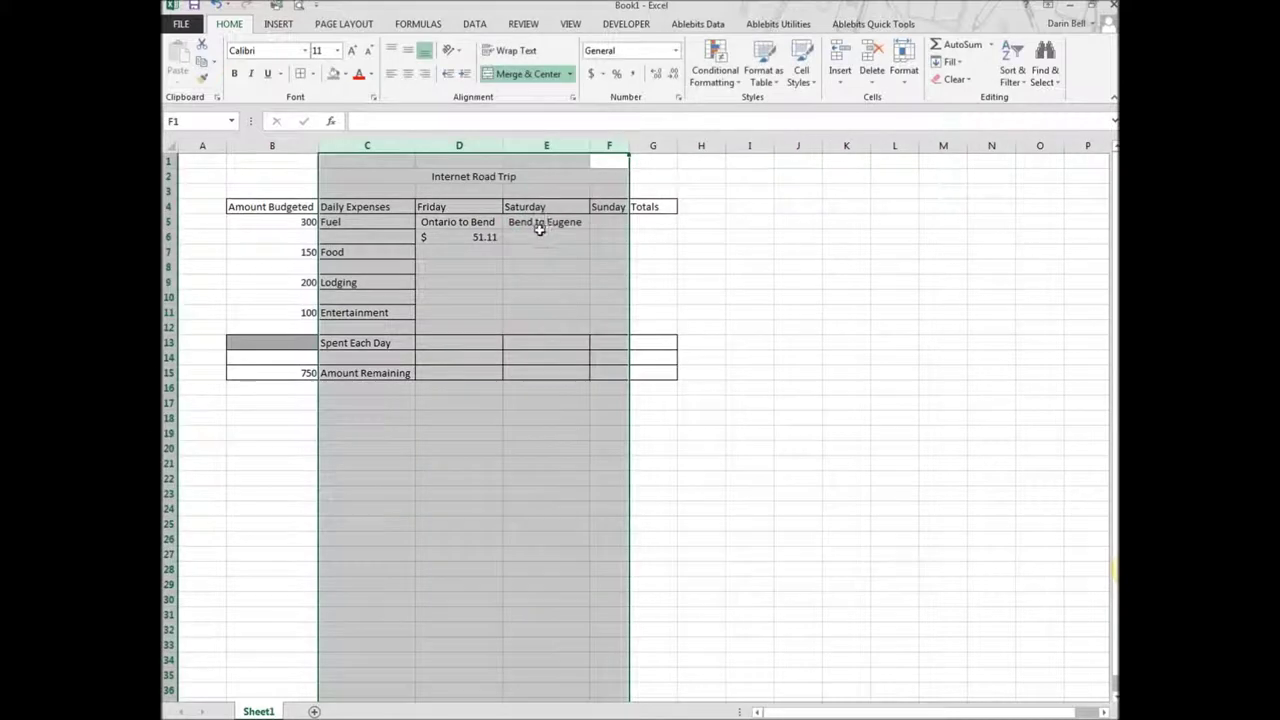
# Fill Friday's fuel cost formula from D6 across into Saturday's cell E6.
pyautogui.click(540, 237)
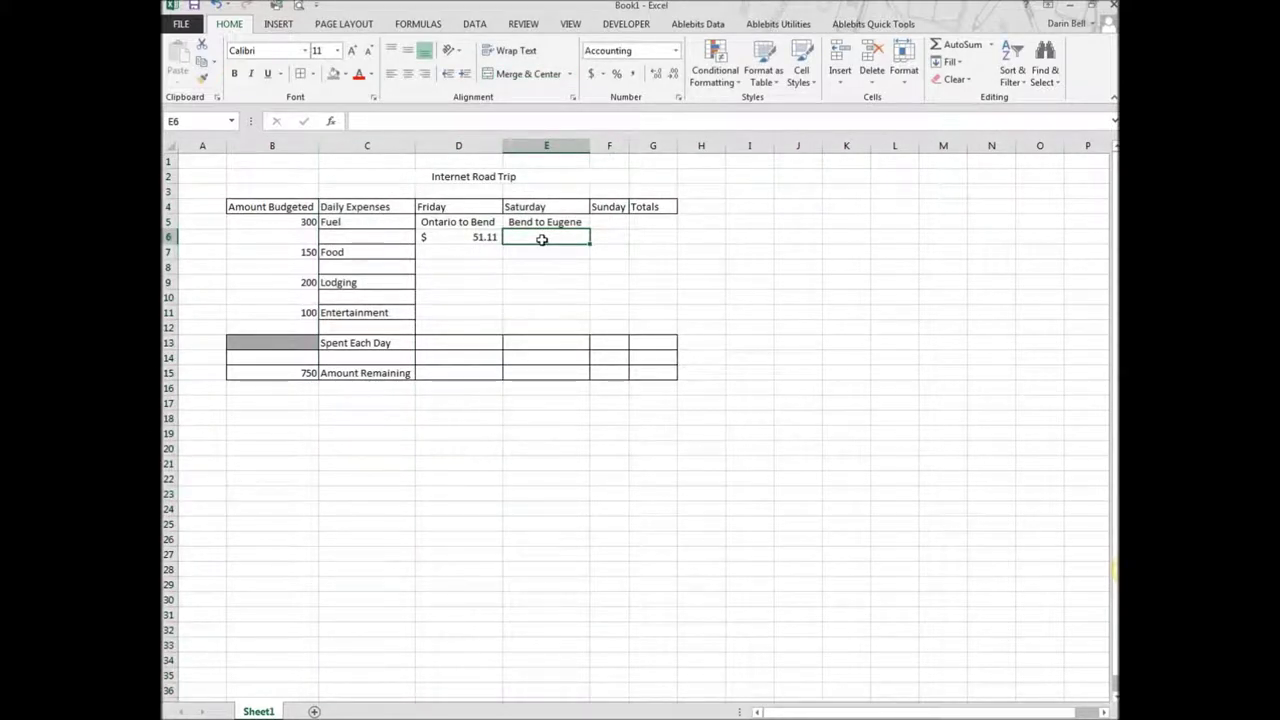
pyautogui.click(486, 237)
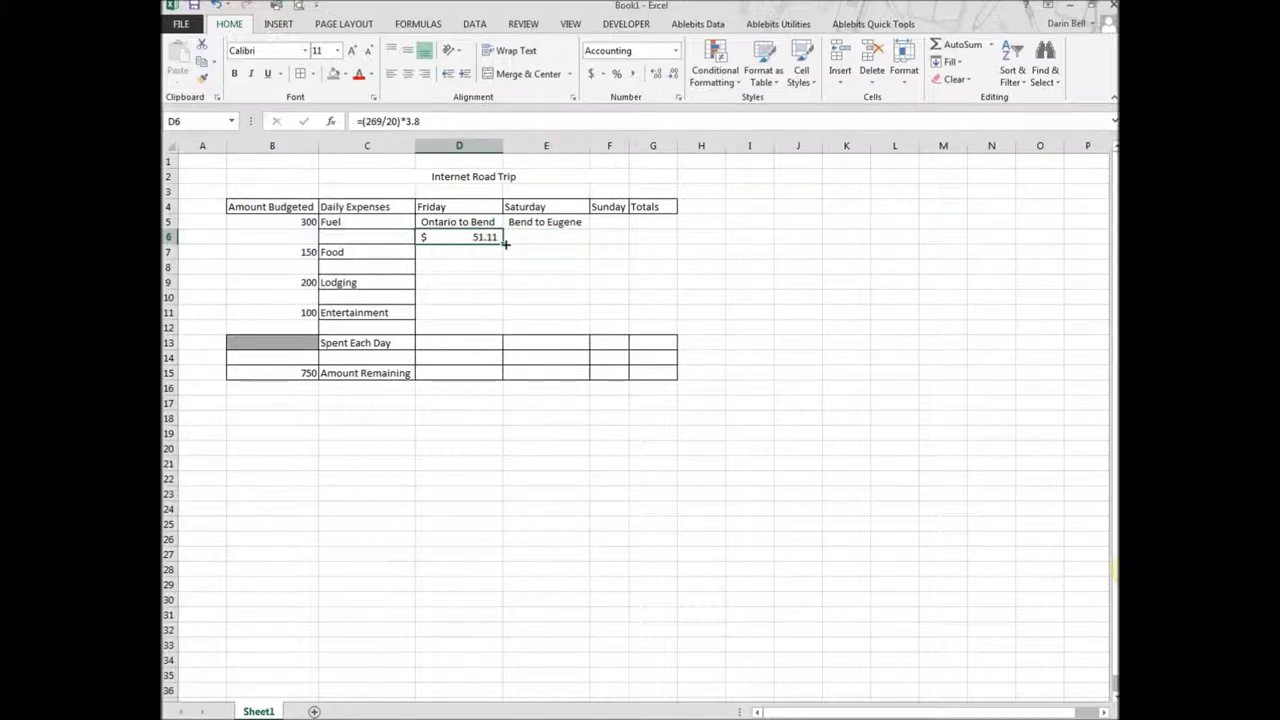
pyautogui.moveTo(506, 243); pyautogui.dragTo(571, 240)
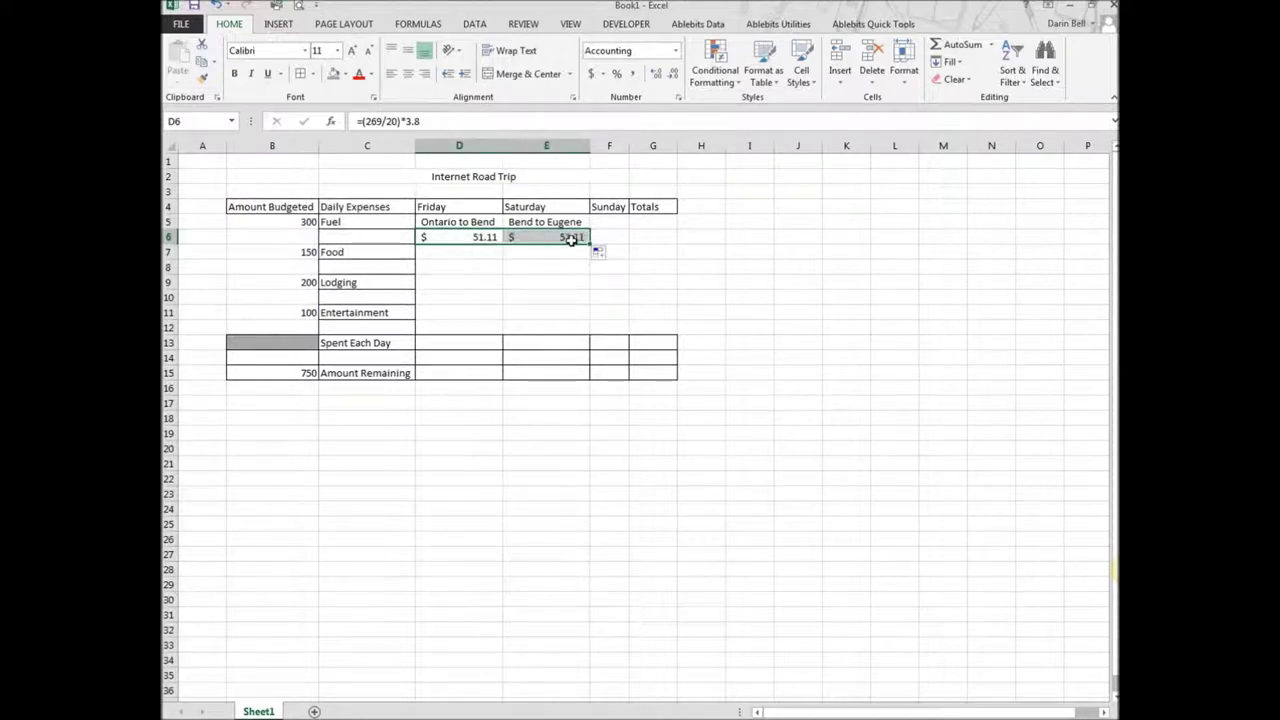
# Change the miles in Saturday's fuel formula in E6 to 129, giving =(129/20)*3.8, and widen the Sunday column F.
pyautogui.click(558, 243)
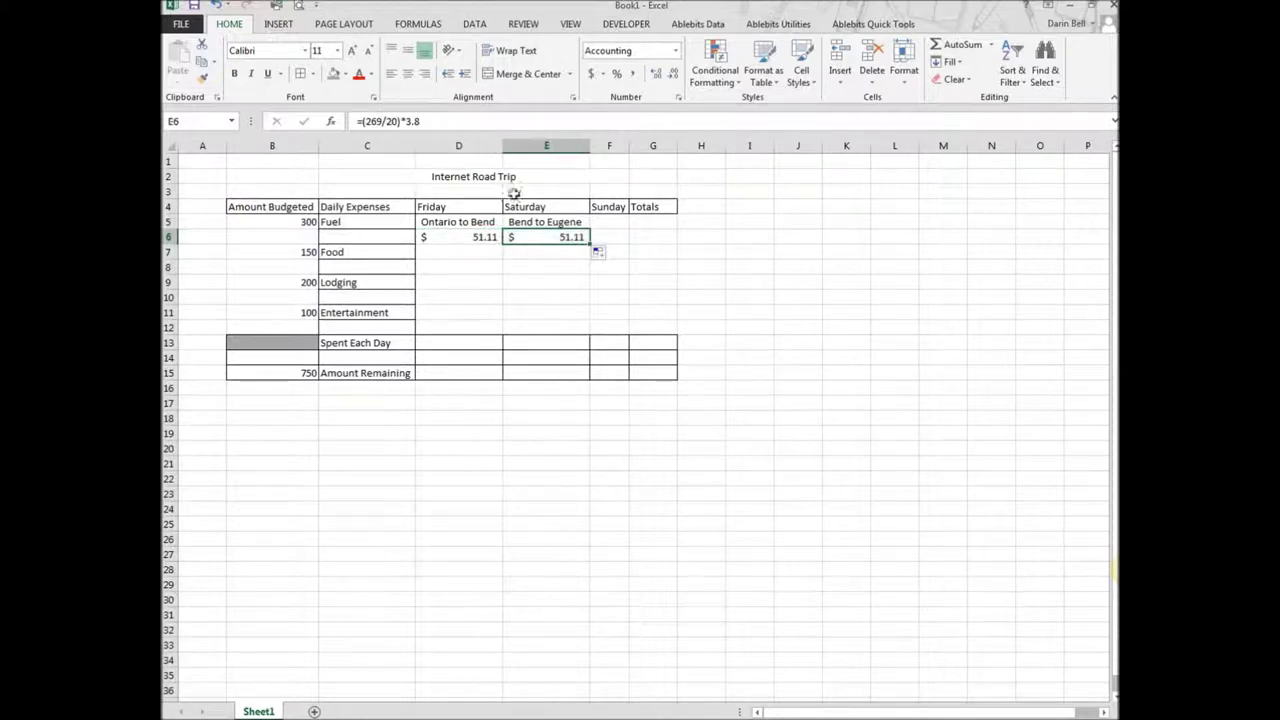
pyautogui.click(381, 120)
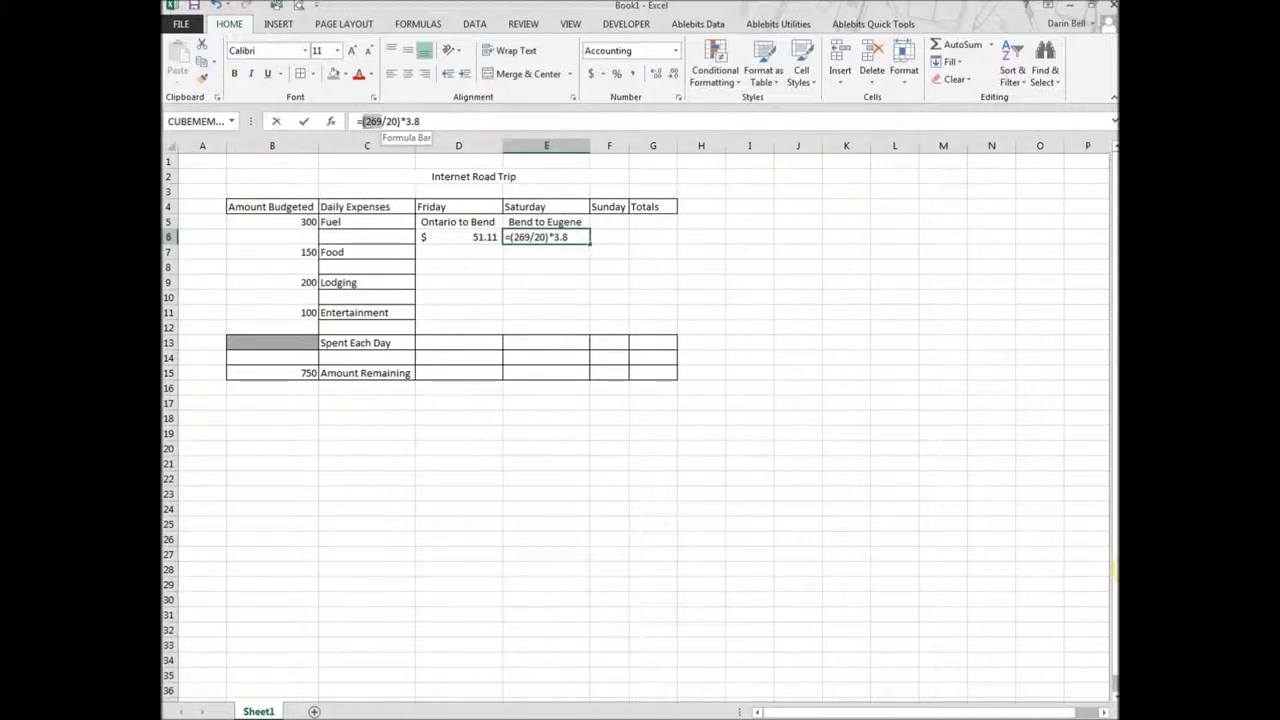
pyautogui.doubleClick(372, 121)
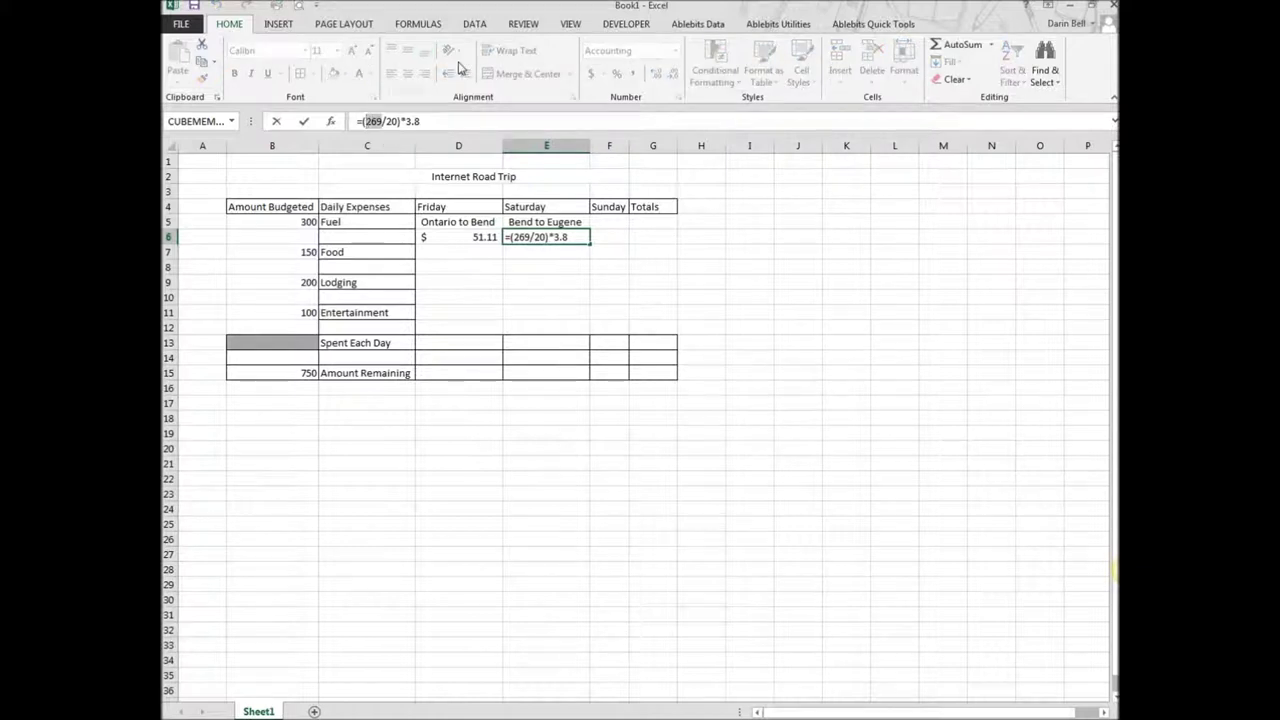
pyautogui.write('129')
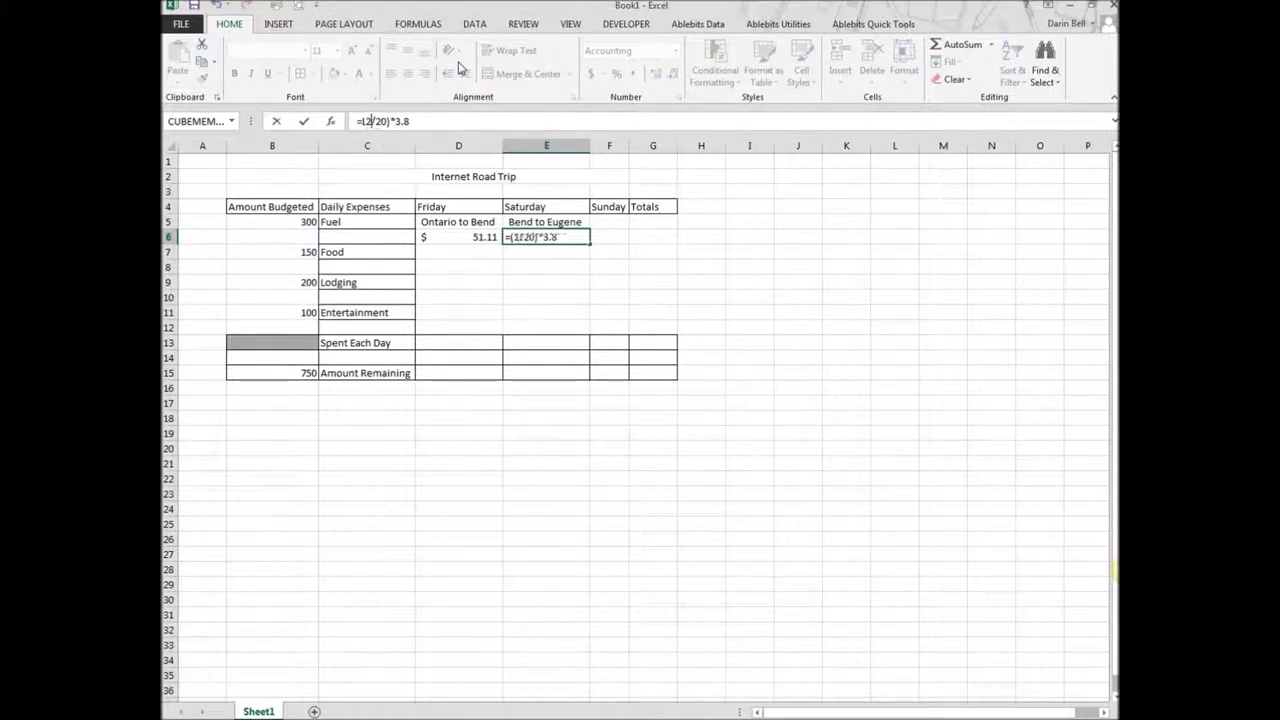
pyautogui.press('Return')
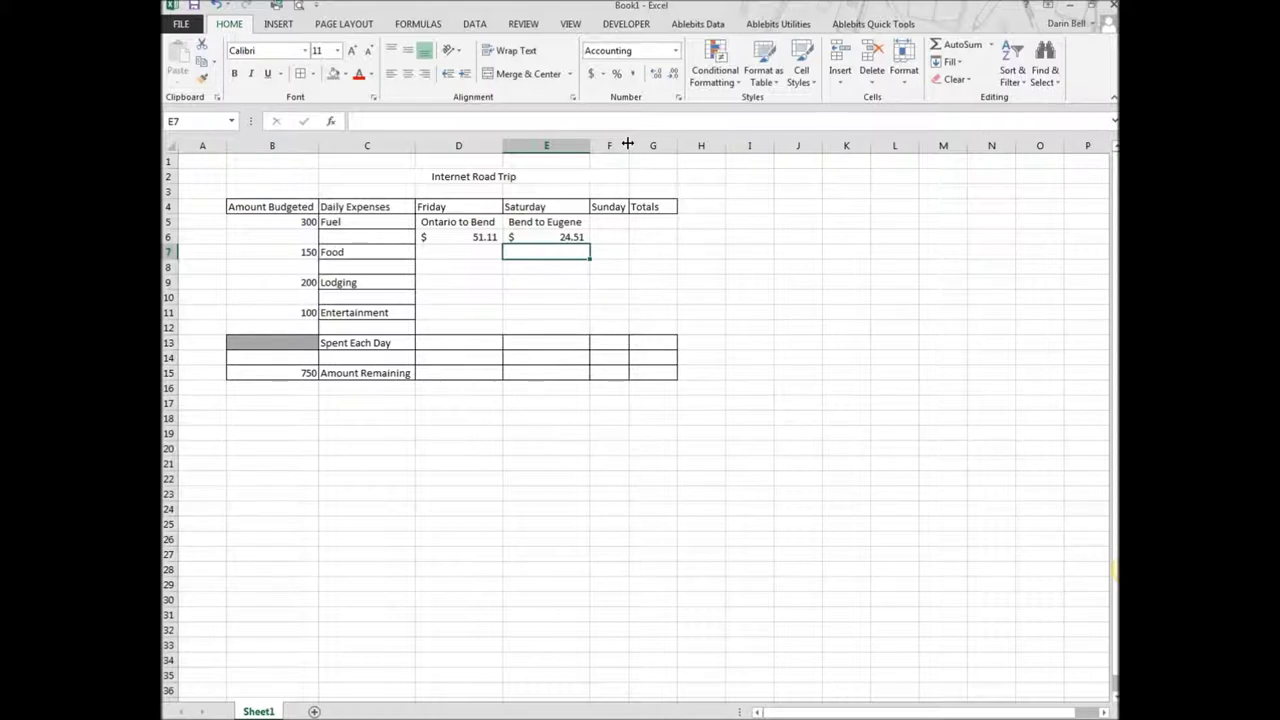
pyautogui.moveTo(628, 145); pyautogui.dragTo(660, 145)
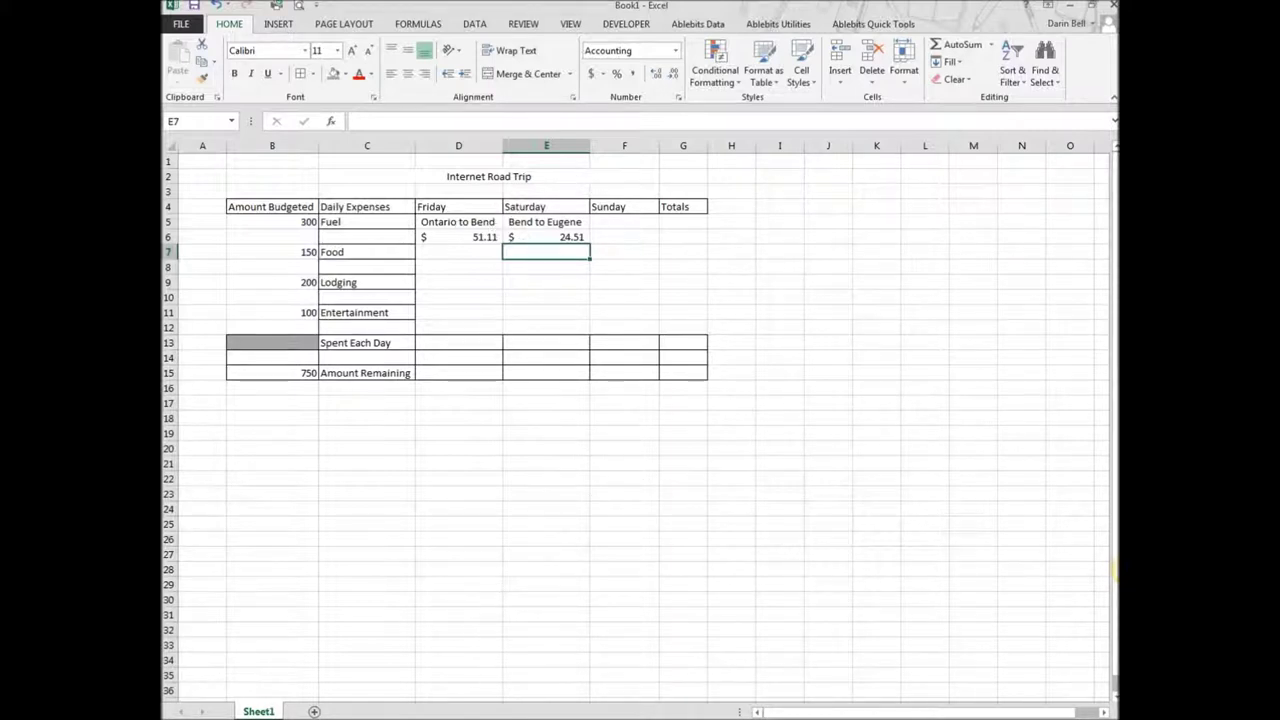
# Switch to Google Maps, add a third stop to the directions, and set the starting point to Eugene, OR.
pyautogui.hotkey('alt', 'Tab')
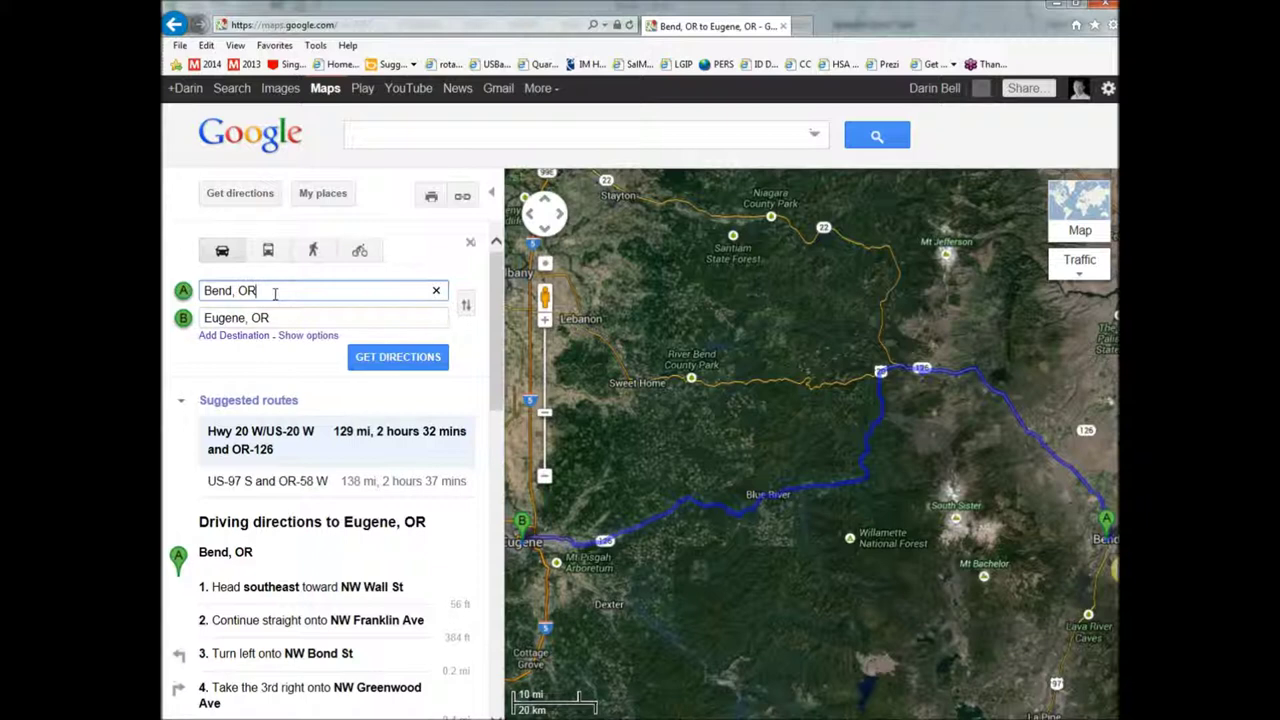
pyautogui.click(234, 336)
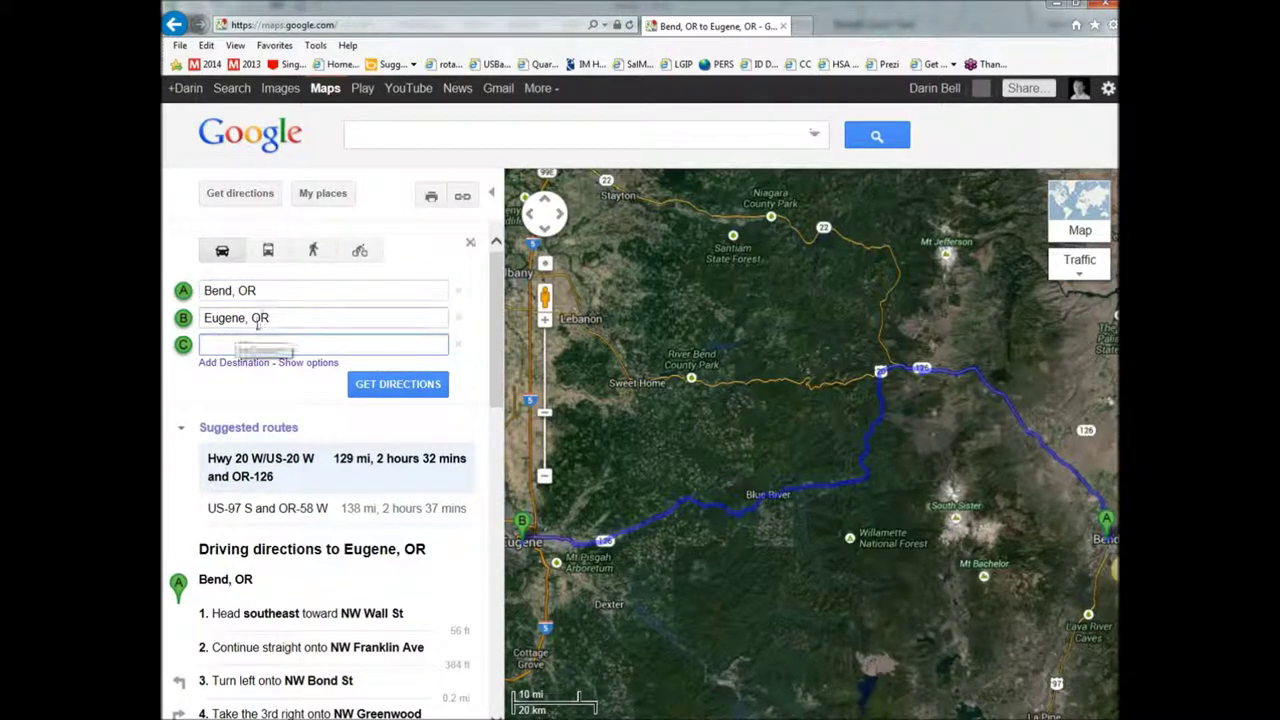
pyautogui.tripleClick(276, 288)
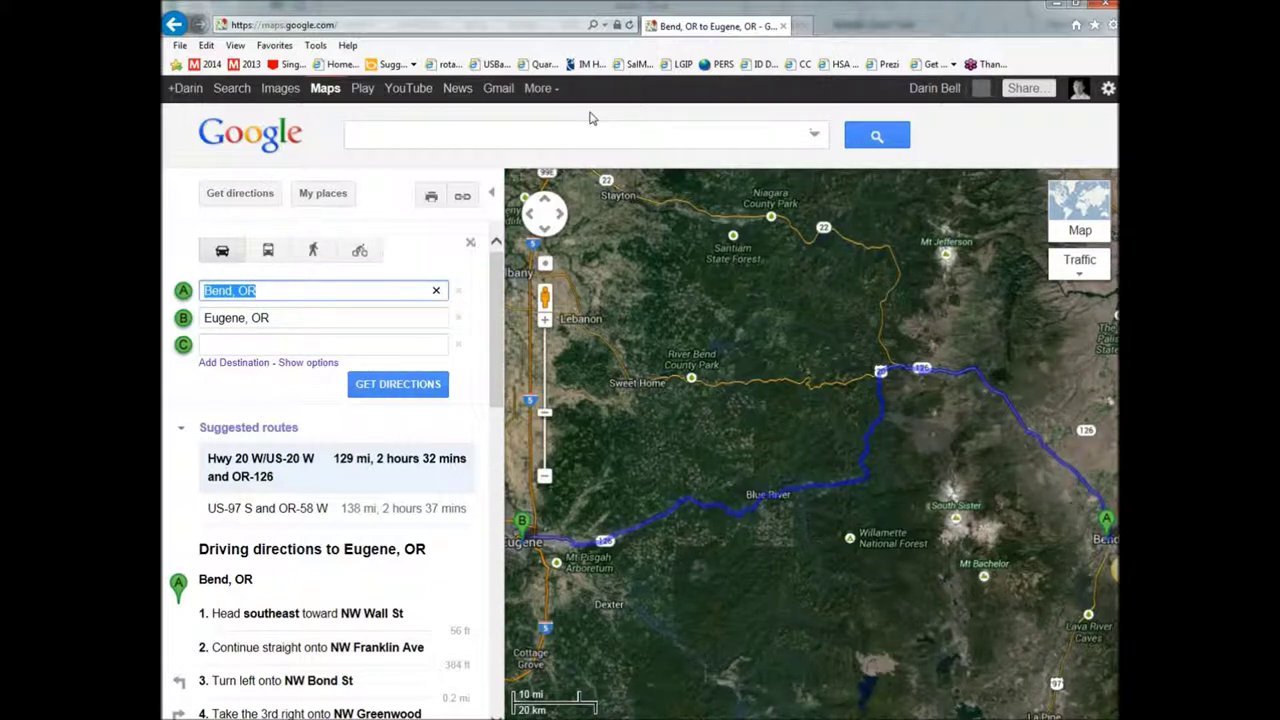
pyautogui.write('Eu')
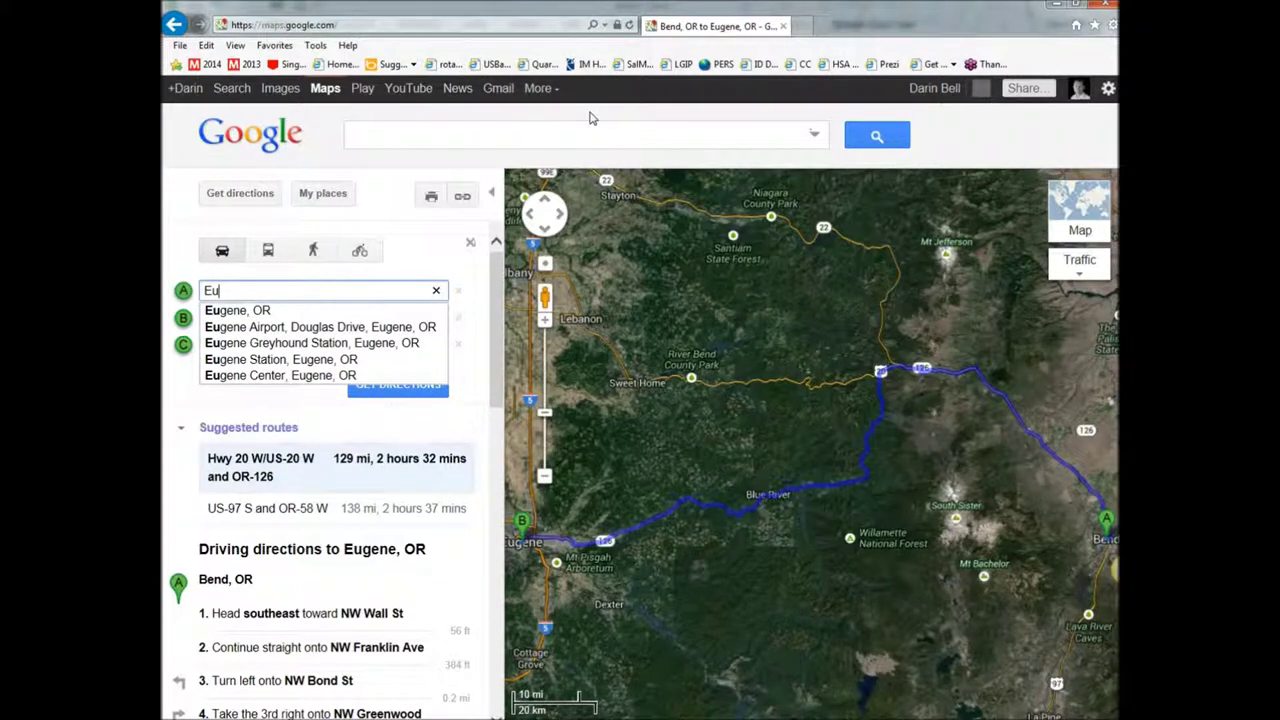
pyautogui.click(268, 310)
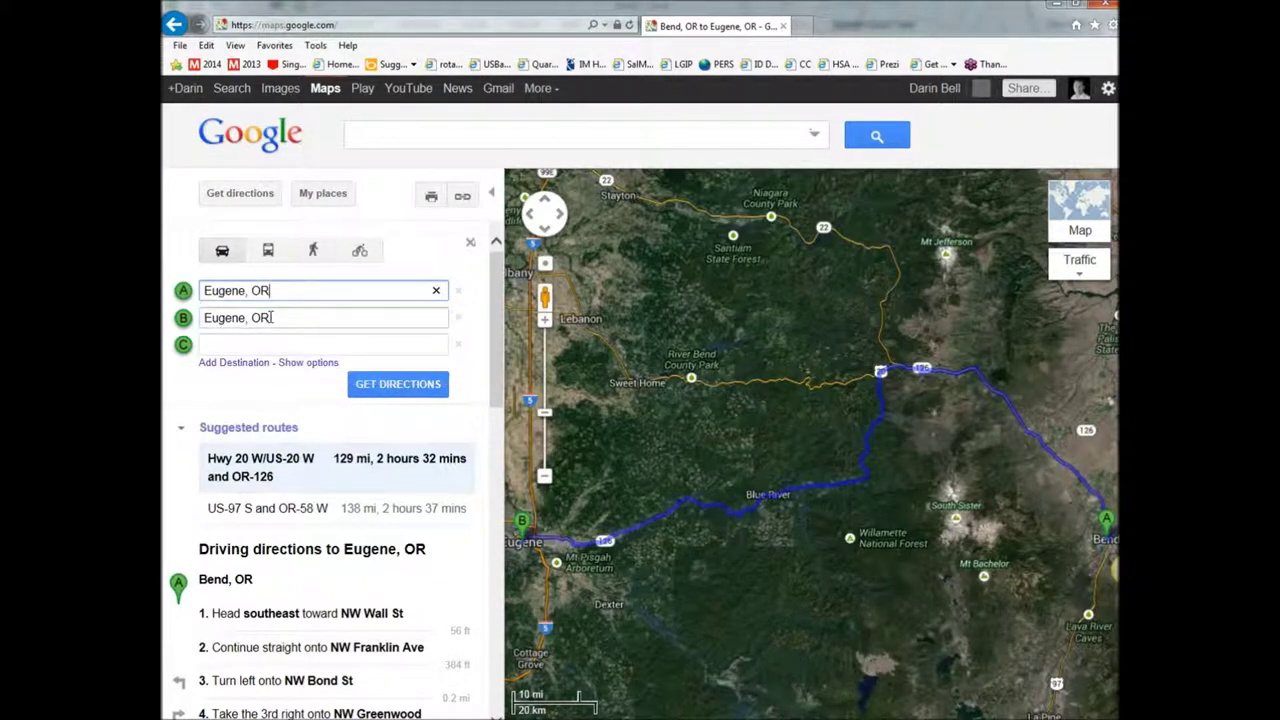
# Set stop B to Portland, OR and stop C to Ontario, OR, and get the driving directions.
pyautogui.click(278, 318)
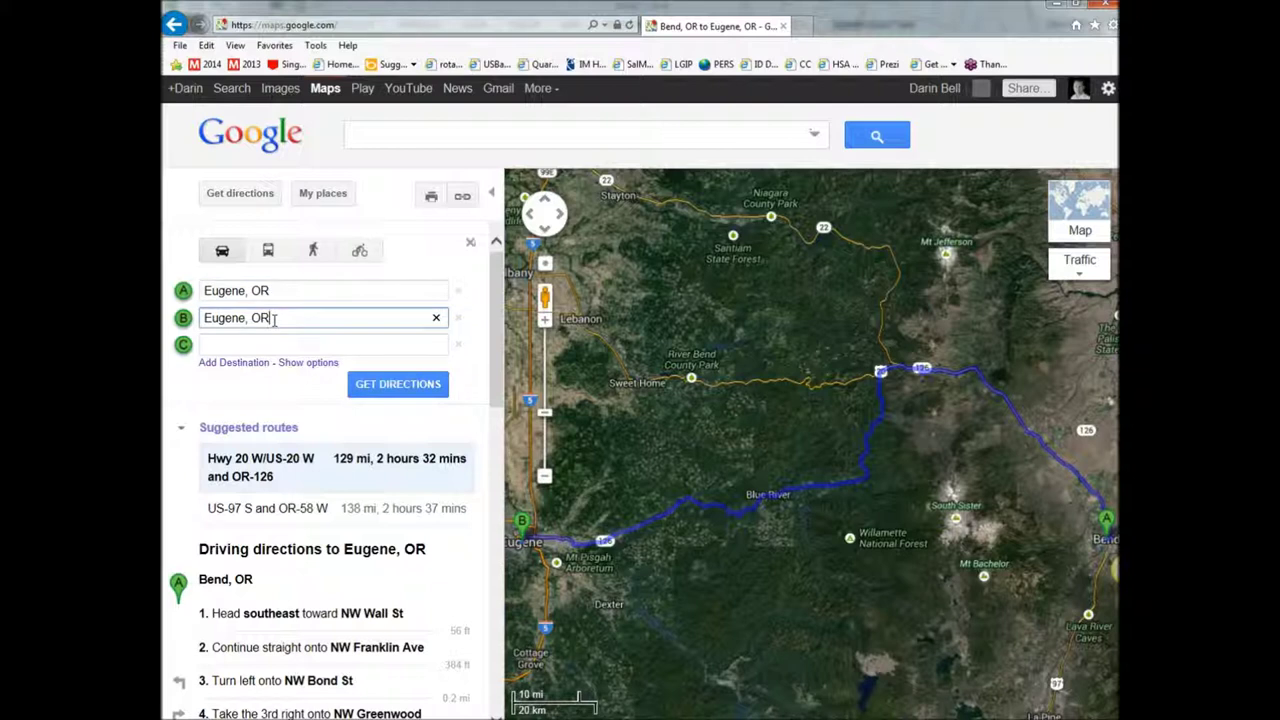
pyautogui.tripleClick(219, 318)
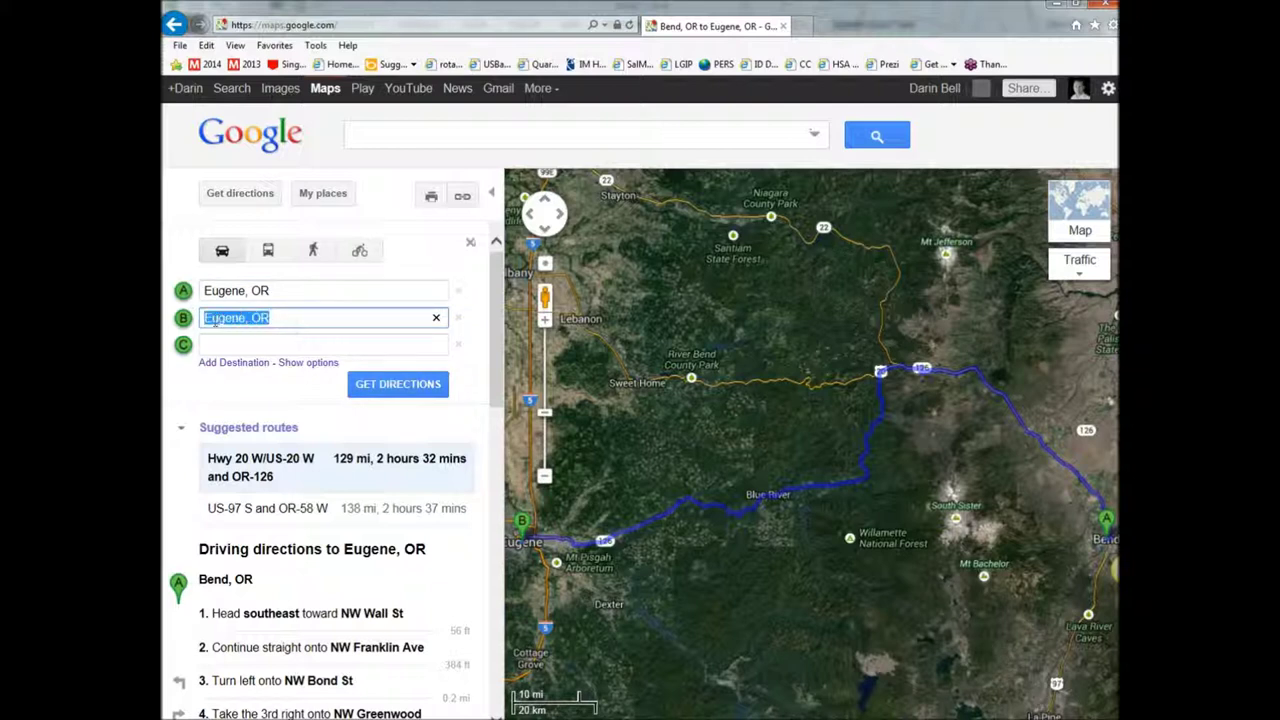
pyautogui.write('Port')
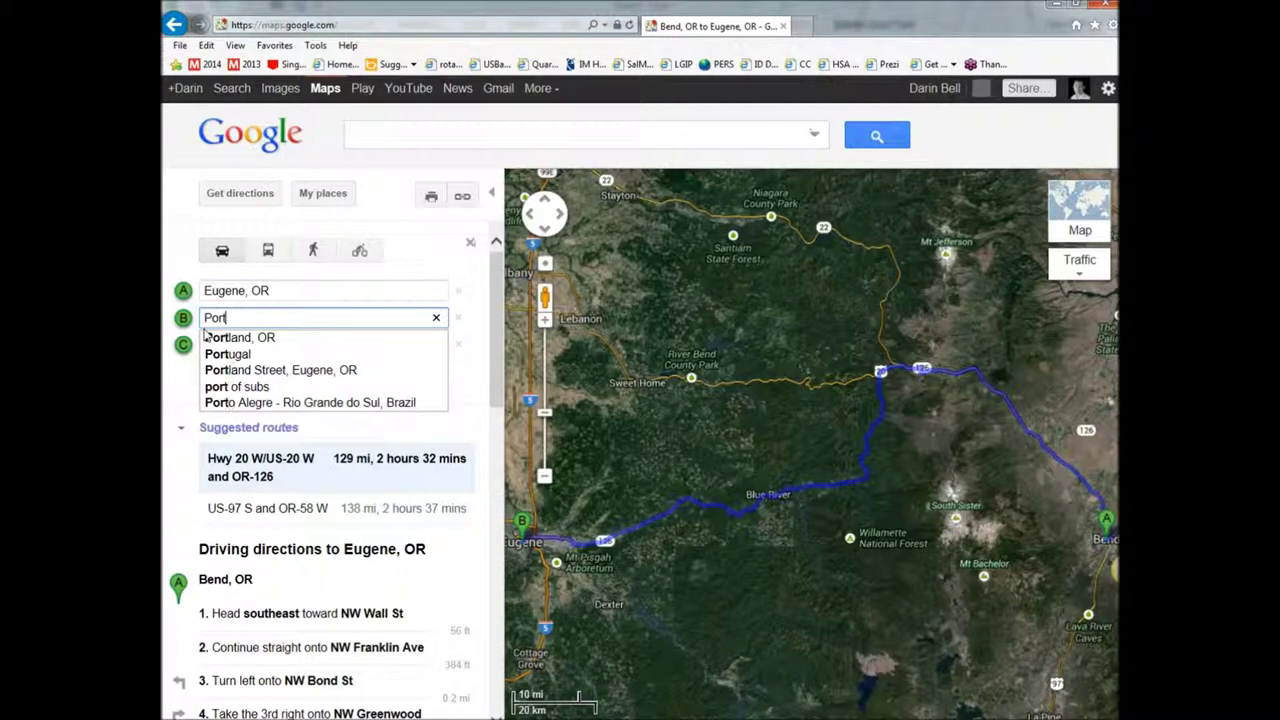
pyautogui.click(231, 338)
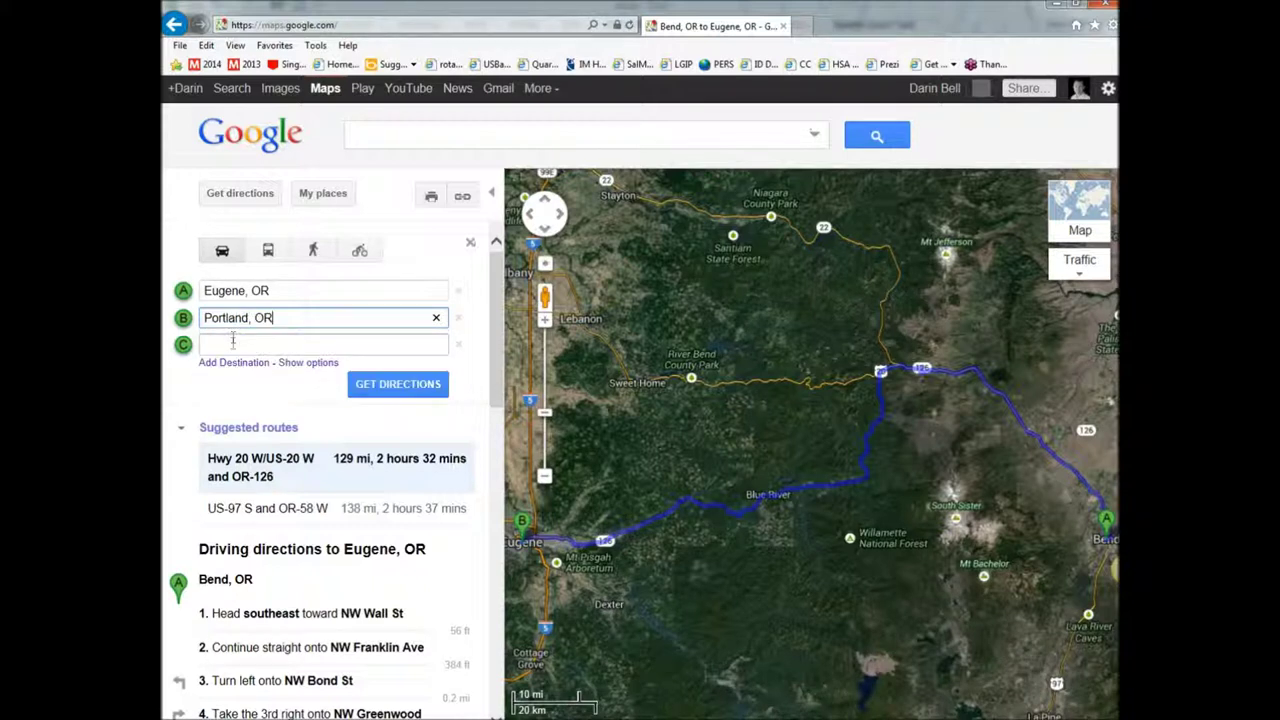
pyautogui.click(232, 346)
pyautogui.write('Ont')
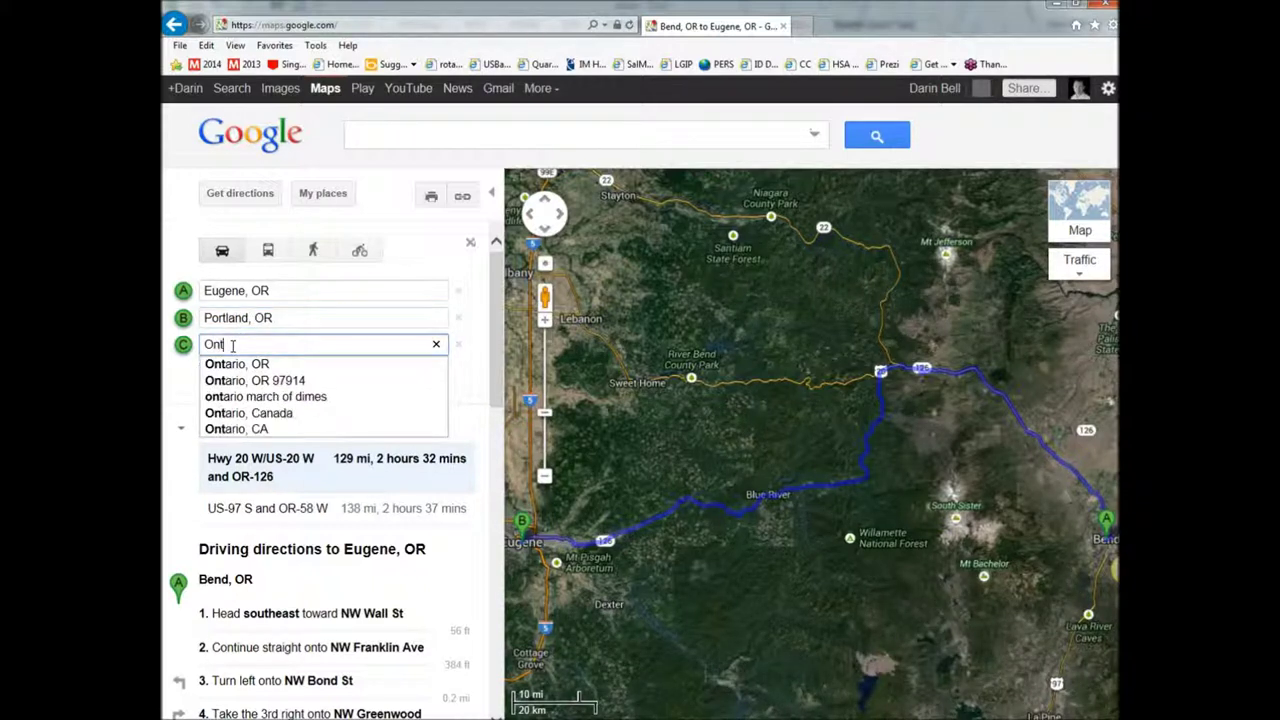
pyautogui.click(240, 364)
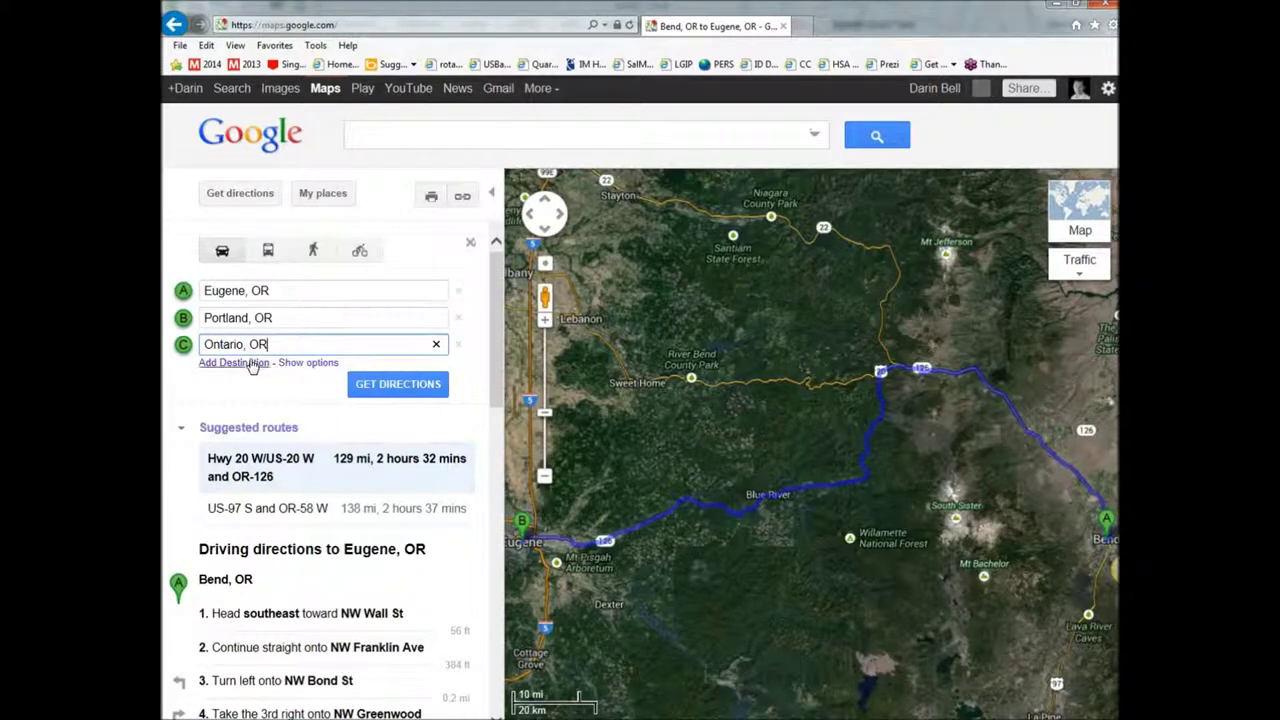
pyautogui.click(426, 388)
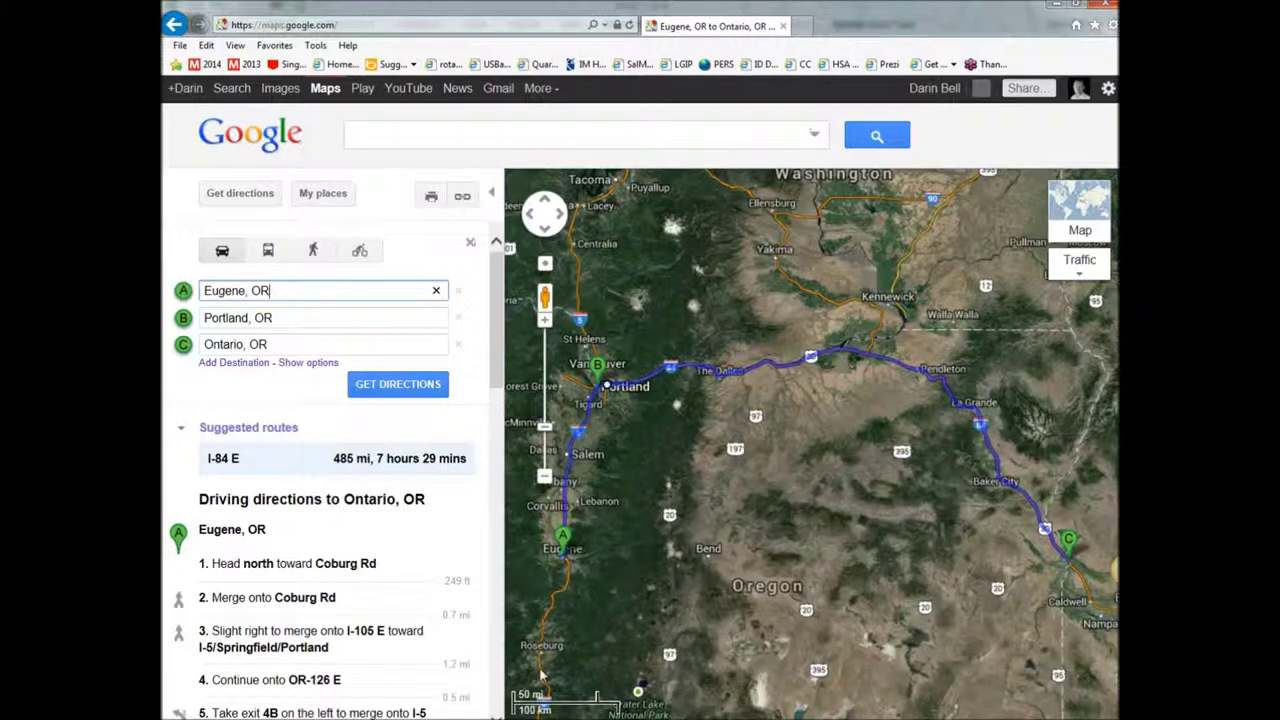
# Switch to the Excel budget workbook, enter "Eugene to Portland to Ontario" in F5 under Sunday, and widen column F to fit.
pyautogui.moveTo(646, 719)
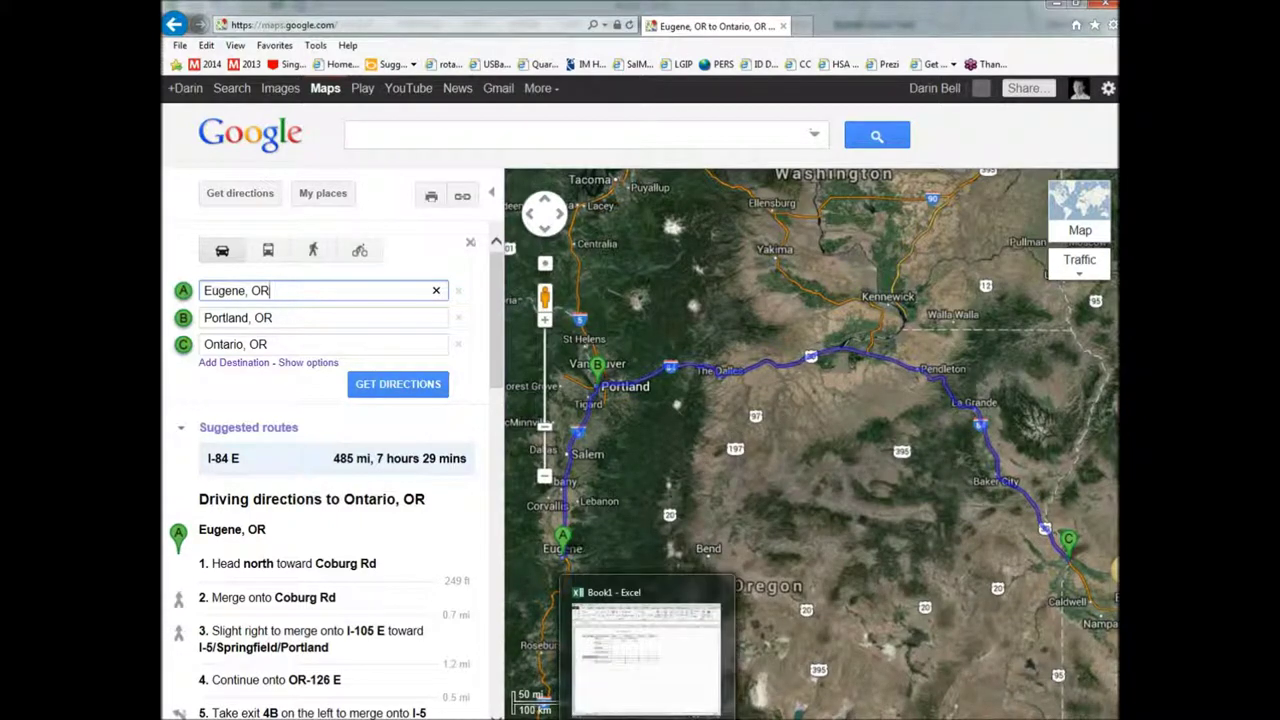
pyautogui.click(646, 655)
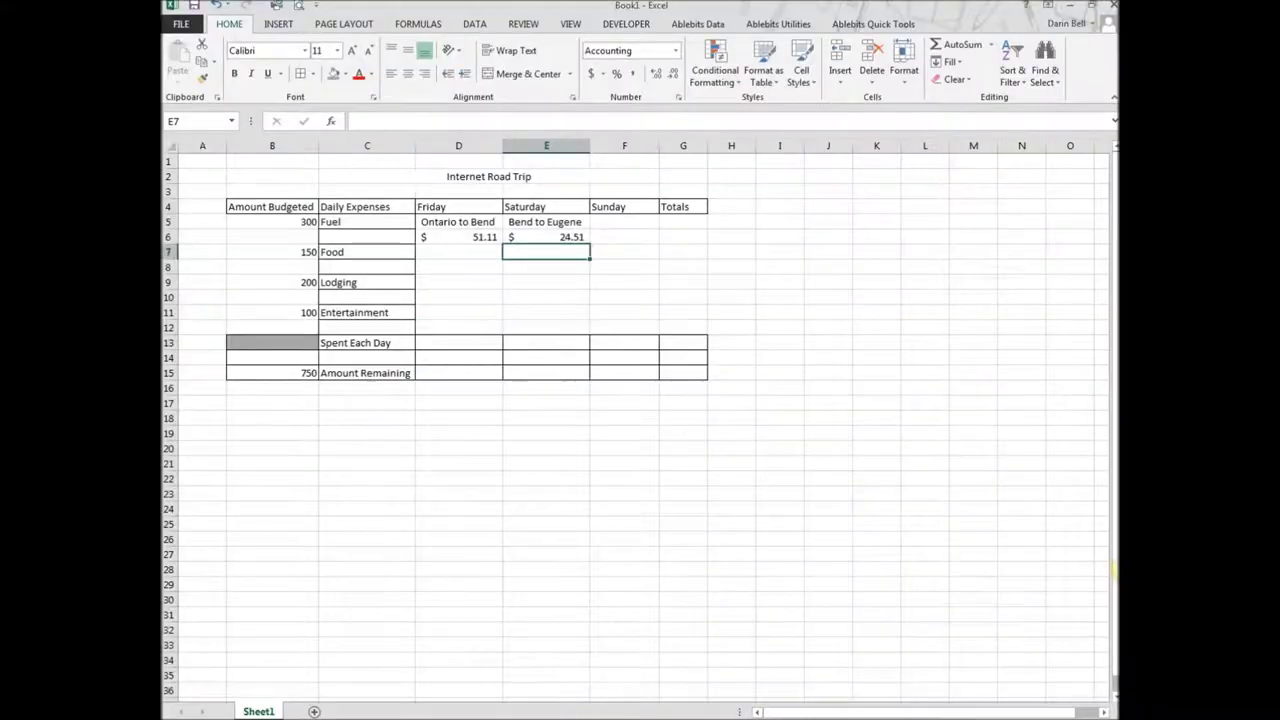
pyautogui.click(554, 240)
pyautogui.moveTo(583, 248); pyautogui.dragTo(598, 216)
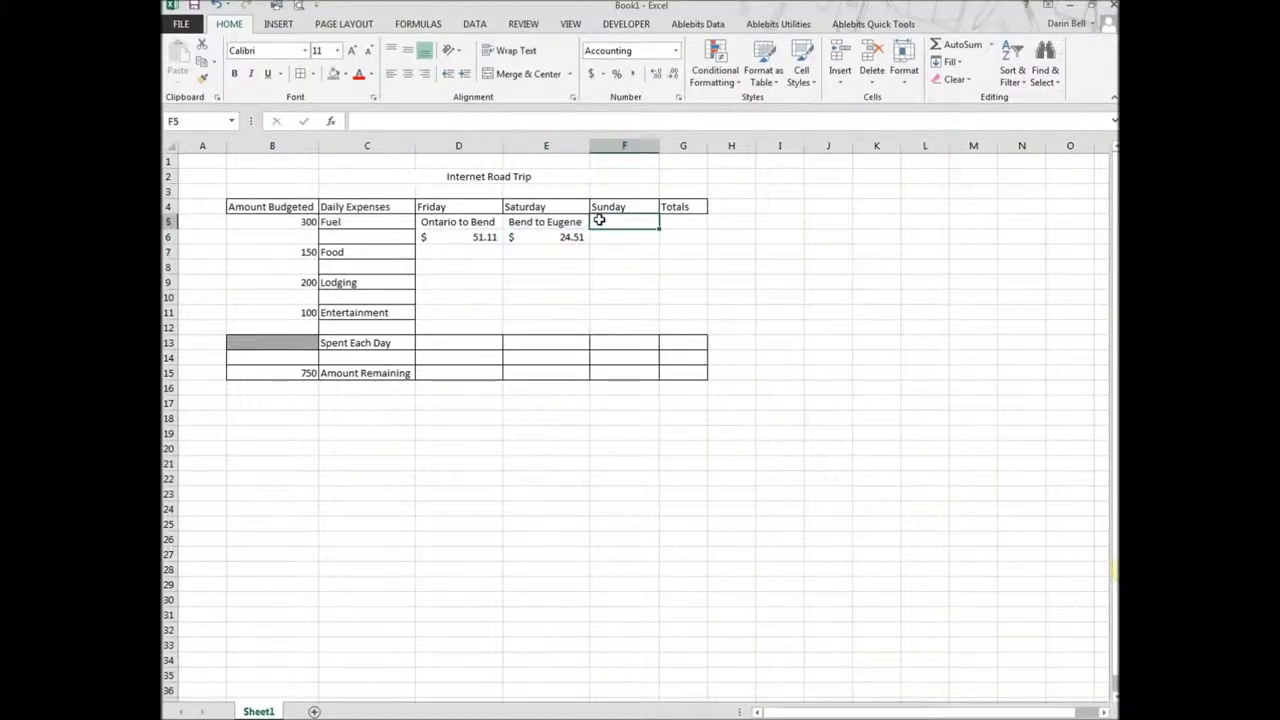
pyautogui.write('Eugene to')
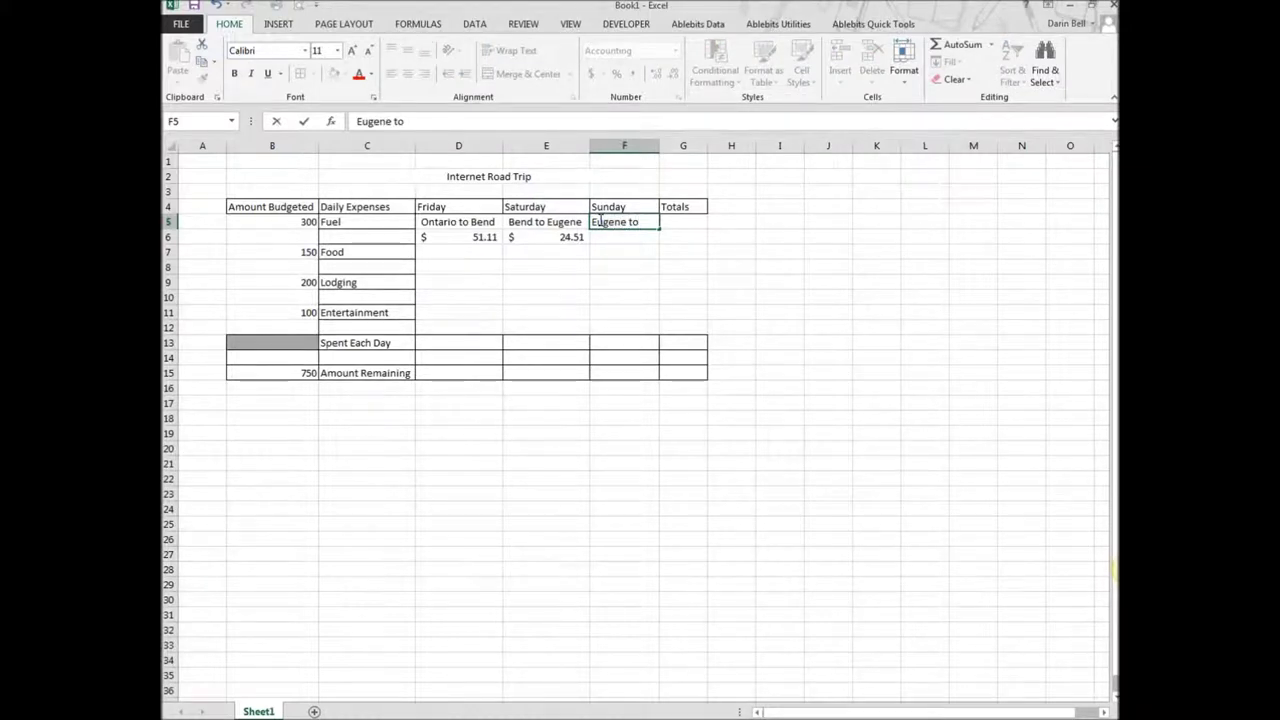
pyautogui.write(' Portland')
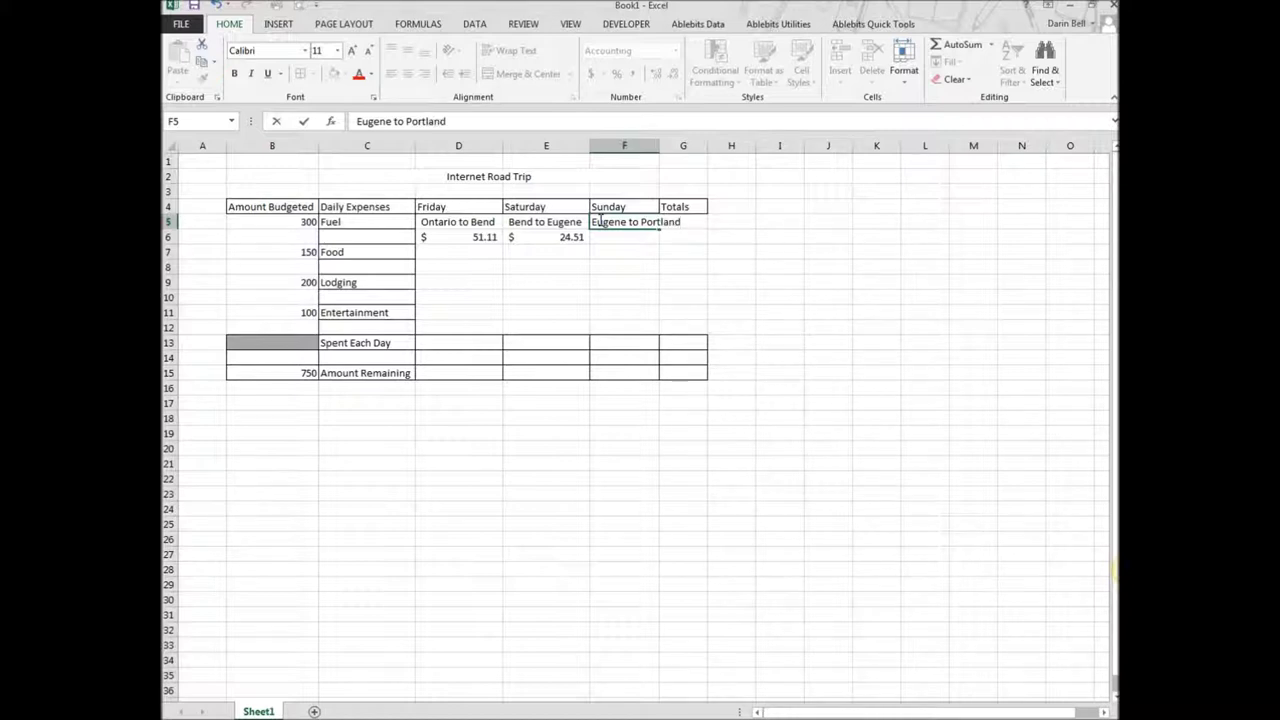
pyautogui.write(' to Ontario')
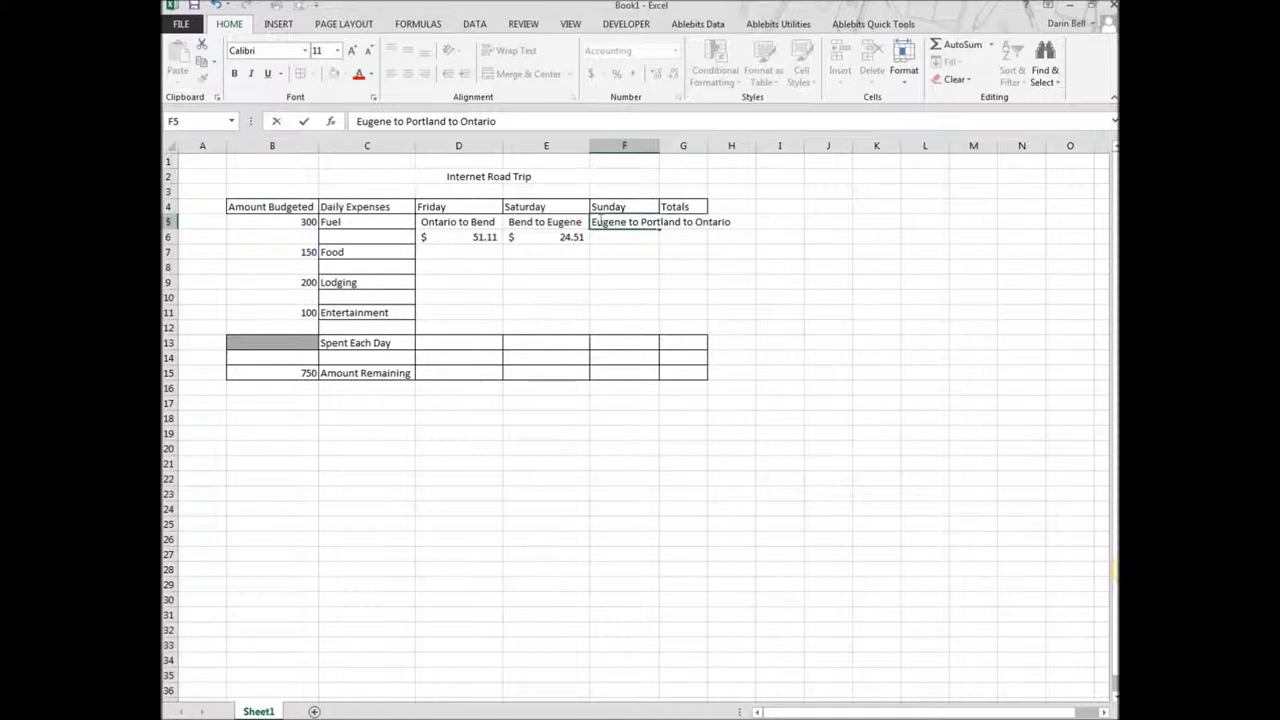
pyautogui.click(662, 146)
pyautogui.moveTo(662, 149); pyautogui.dragTo(744, 149)
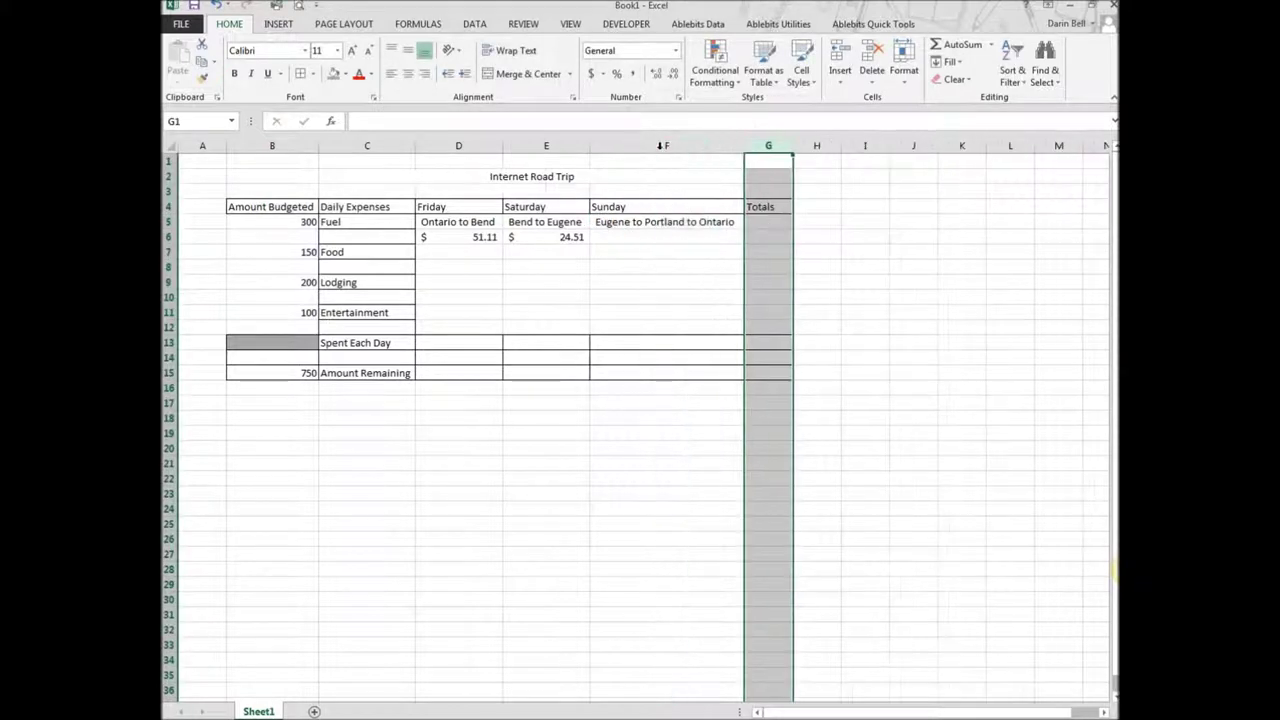
# Copy Saturday's fuel cost formula from E6 into Sunday's cell F6.
pyautogui.click(556, 237)
pyautogui.hotkey('ctrl', 'c')
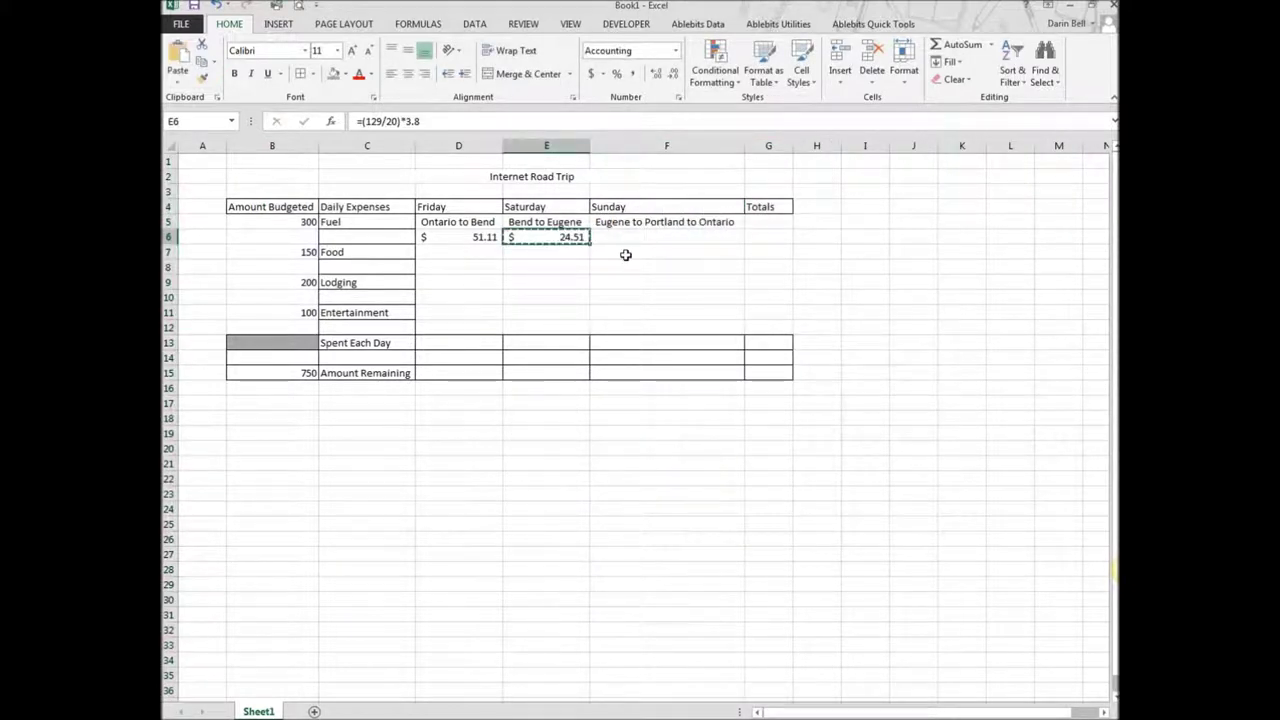
pyautogui.click(652, 237)
pyautogui.hotkey('ctrl', 'v')
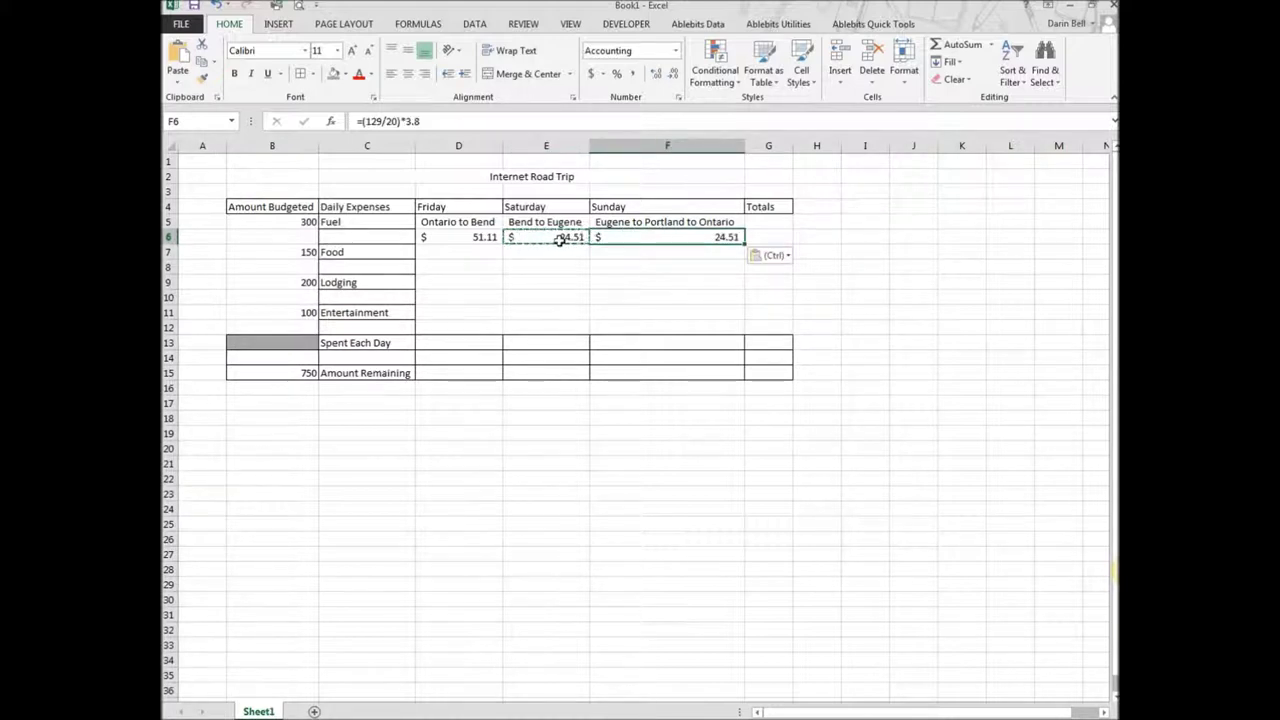
pyautogui.doubleClick(559, 240)
# Change the miles in Sunday's fuel formula in F6 to 485, giving =(485/20)*3.8.
pyautogui.click(655, 242)
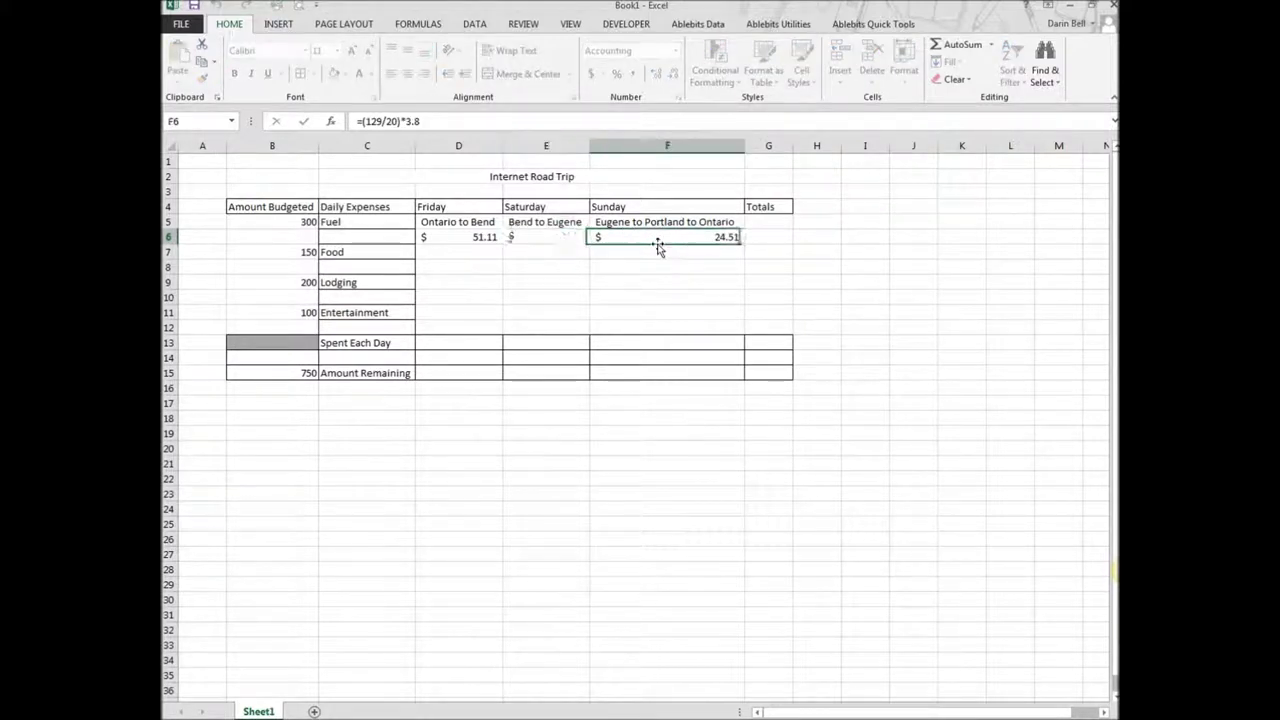
pyautogui.click(381, 121)
pyautogui.moveTo(381, 121); pyautogui.dragTo(366, 121)
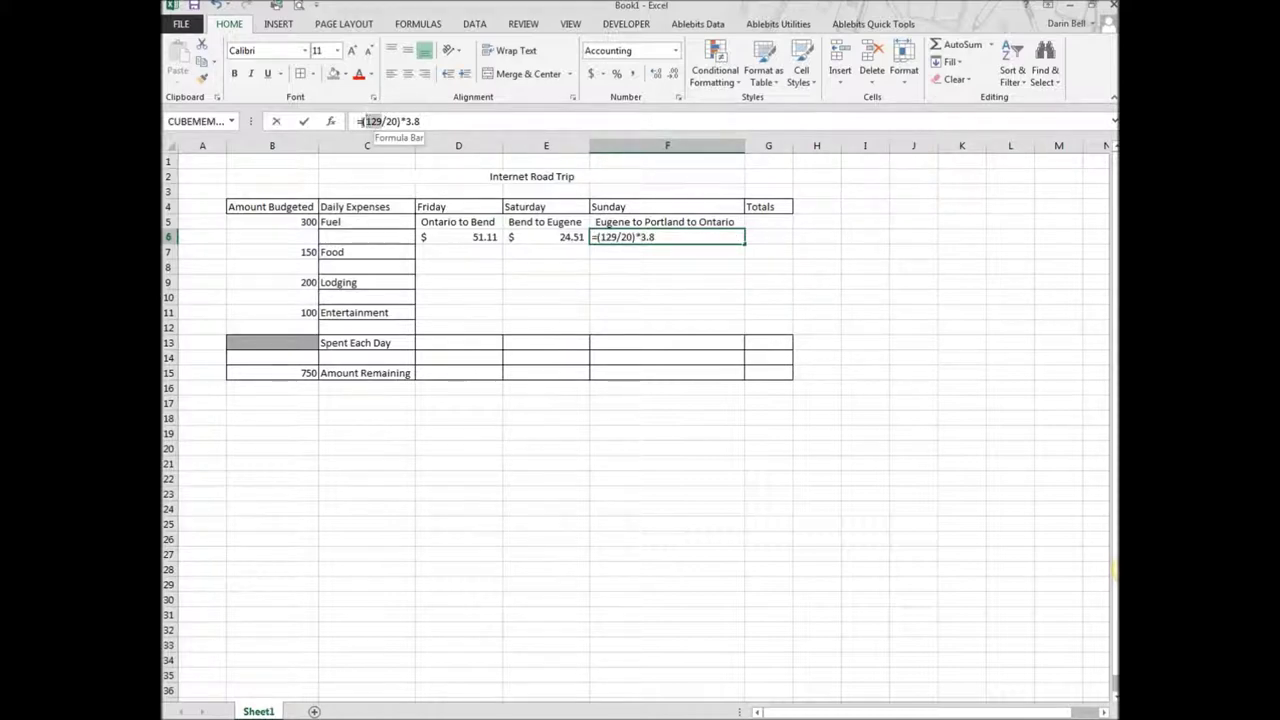
pyautogui.hotkey('alt', 'Tab')
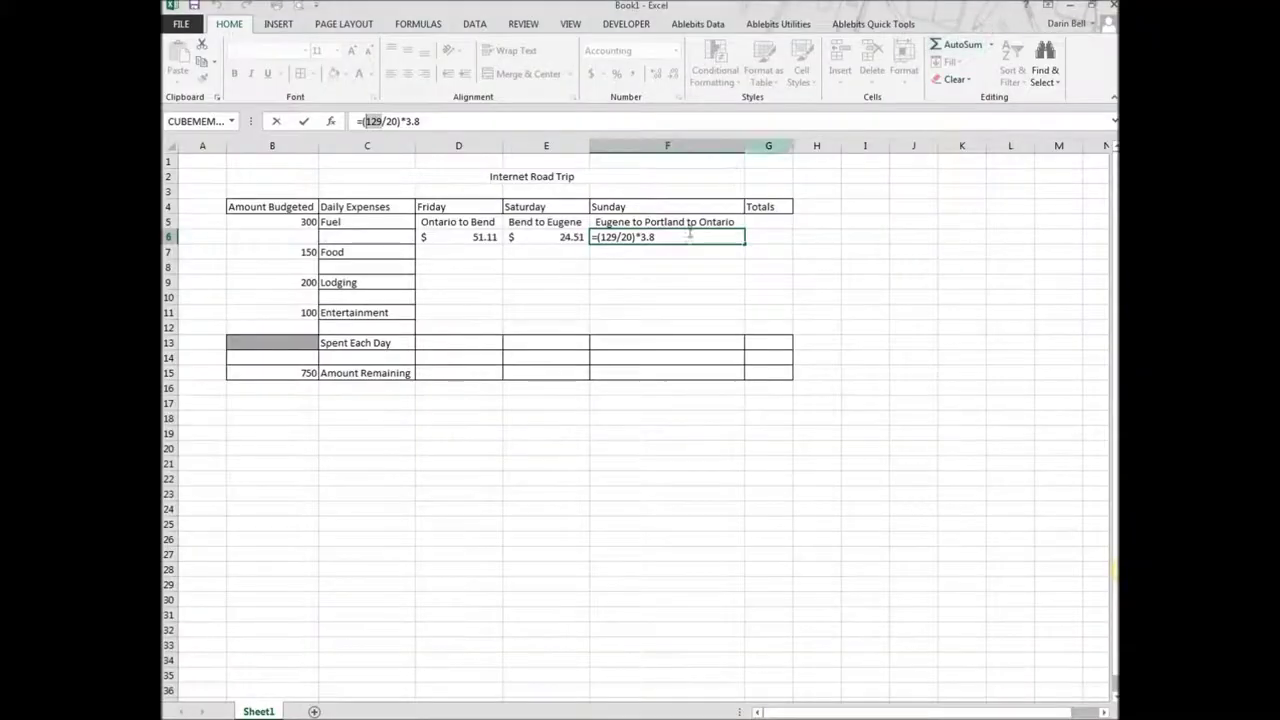
pyautogui.click(1056, 6)
pyautogui.press('Right')
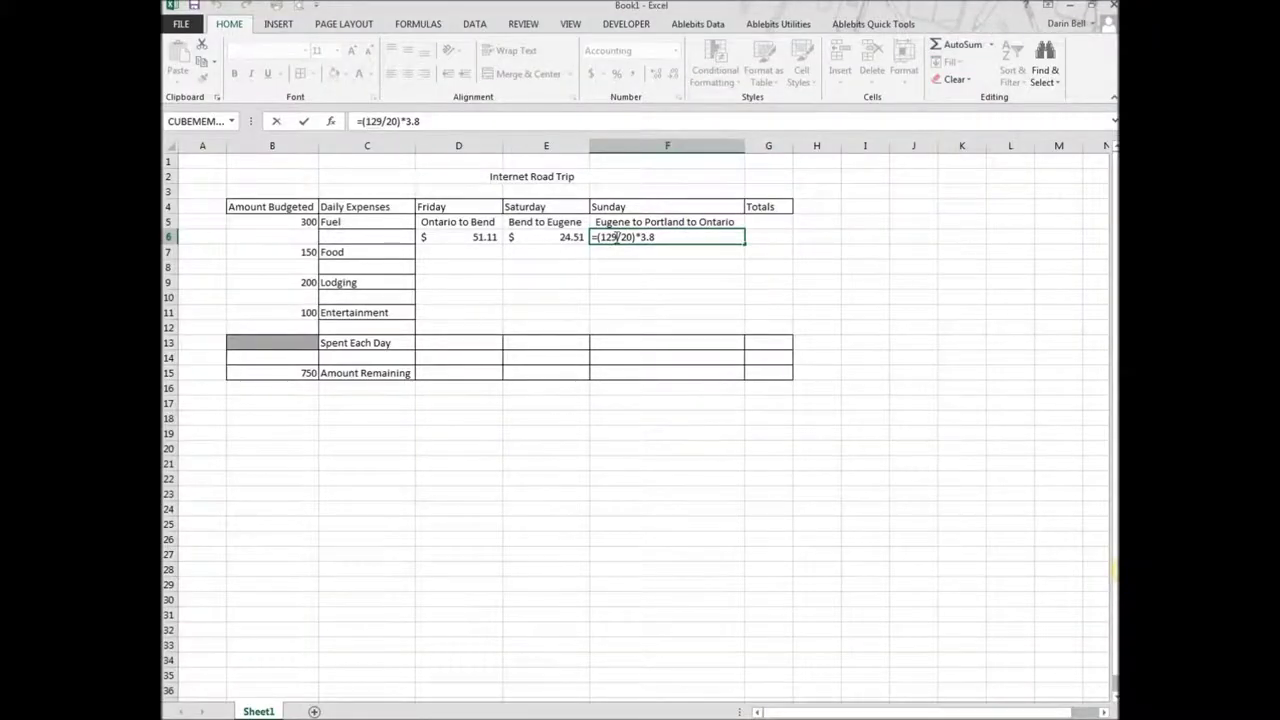
pyautogui.press('BackSpace')
pyautogui.press('BackSpace')
pyautogui.press('BackSpace')
pyautogui.write('485')
pyautogui.hotkey('ctrl', 'Return')
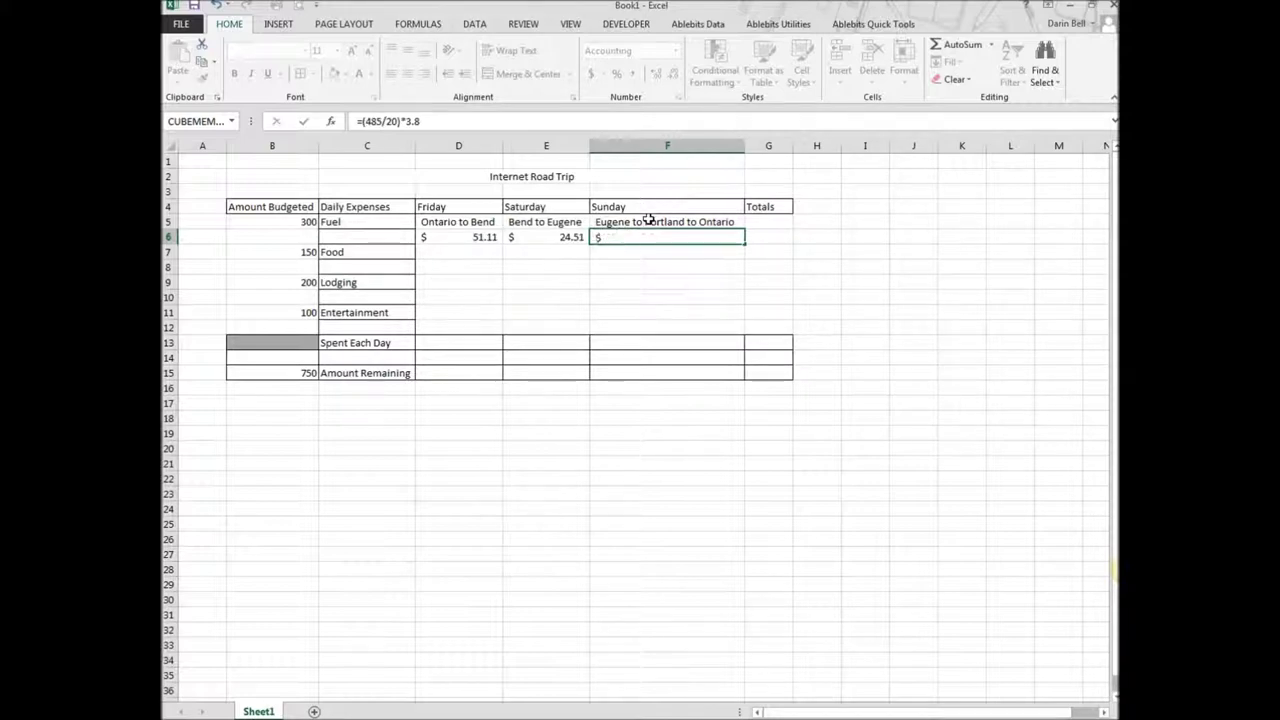
pyautogui.press('Return')
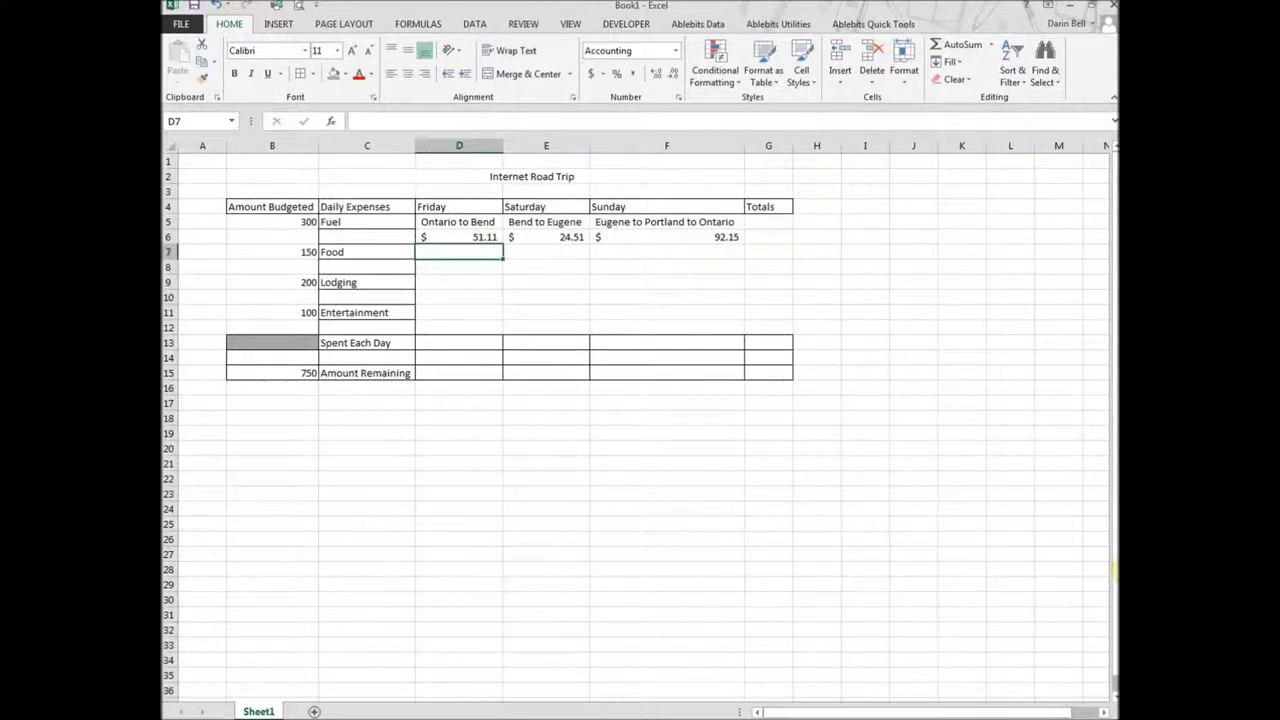
# Switch to Google Maps in the browser and search for restaurants near Bend, OR.
pyautogui.moveTo(647, 719)
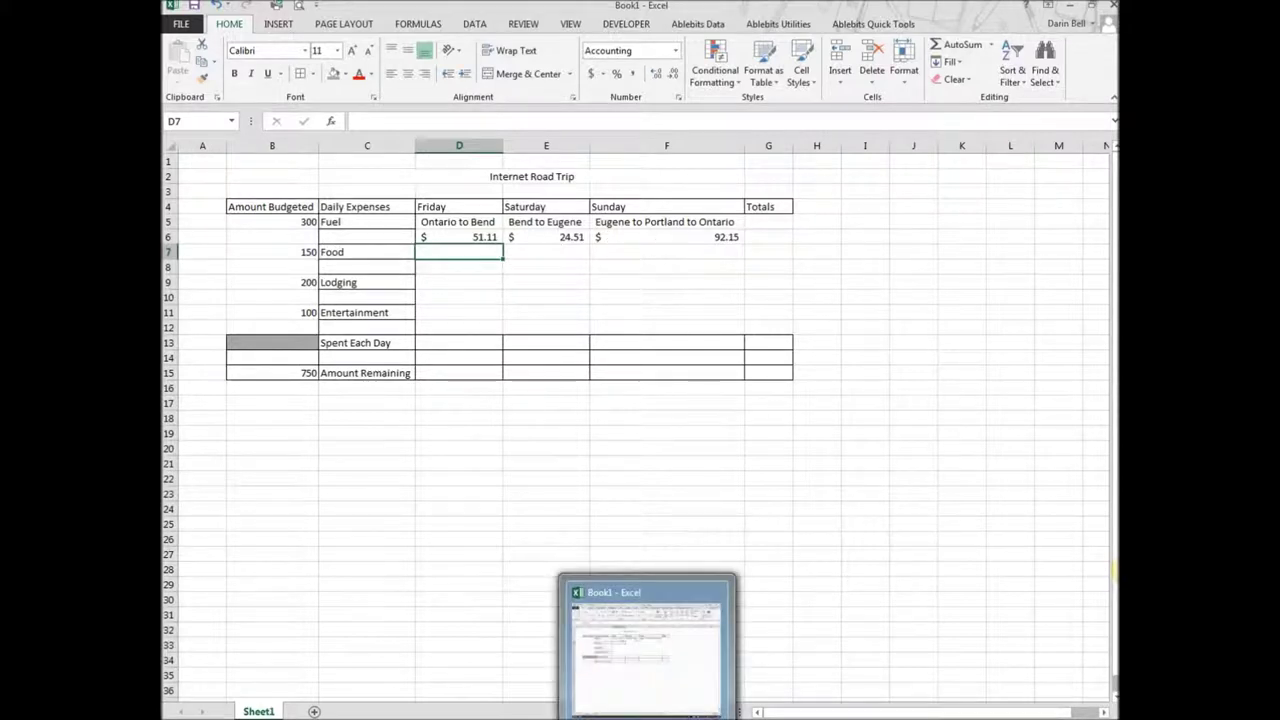
pyautogui.moveTo(400, 719)
pyautogui.click(362, 680)
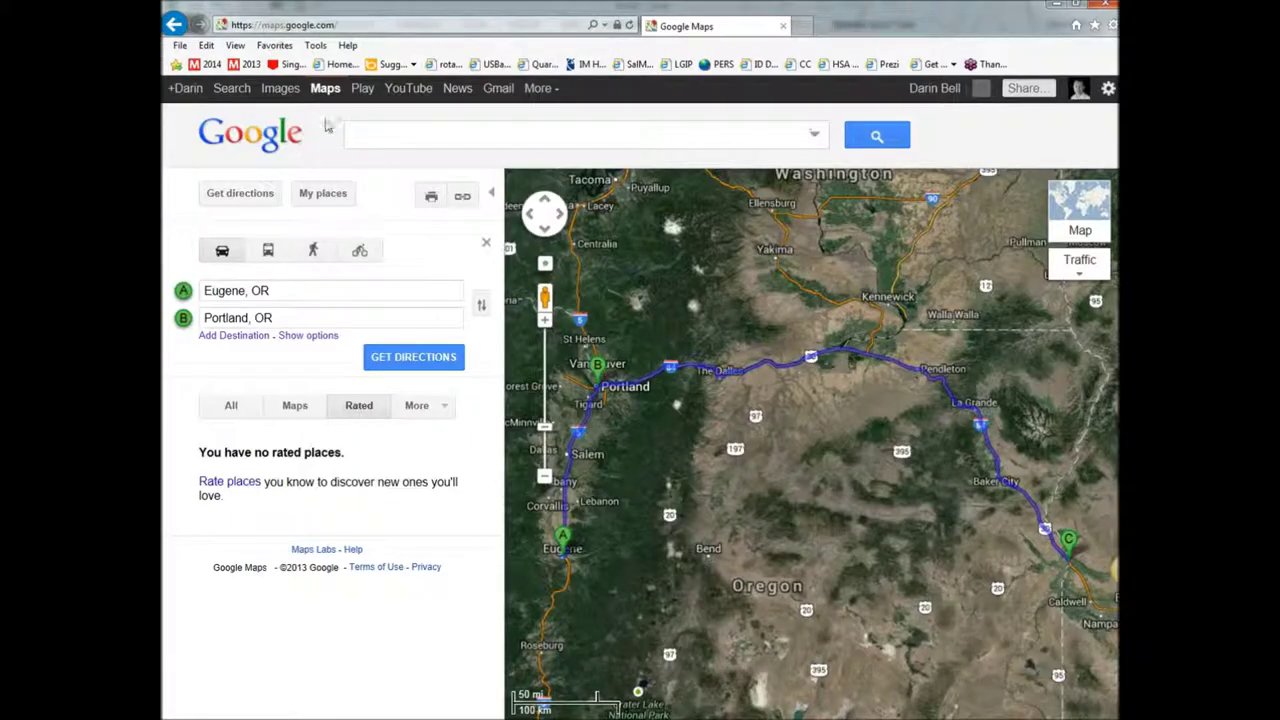
pyautogui.click(407, 131)
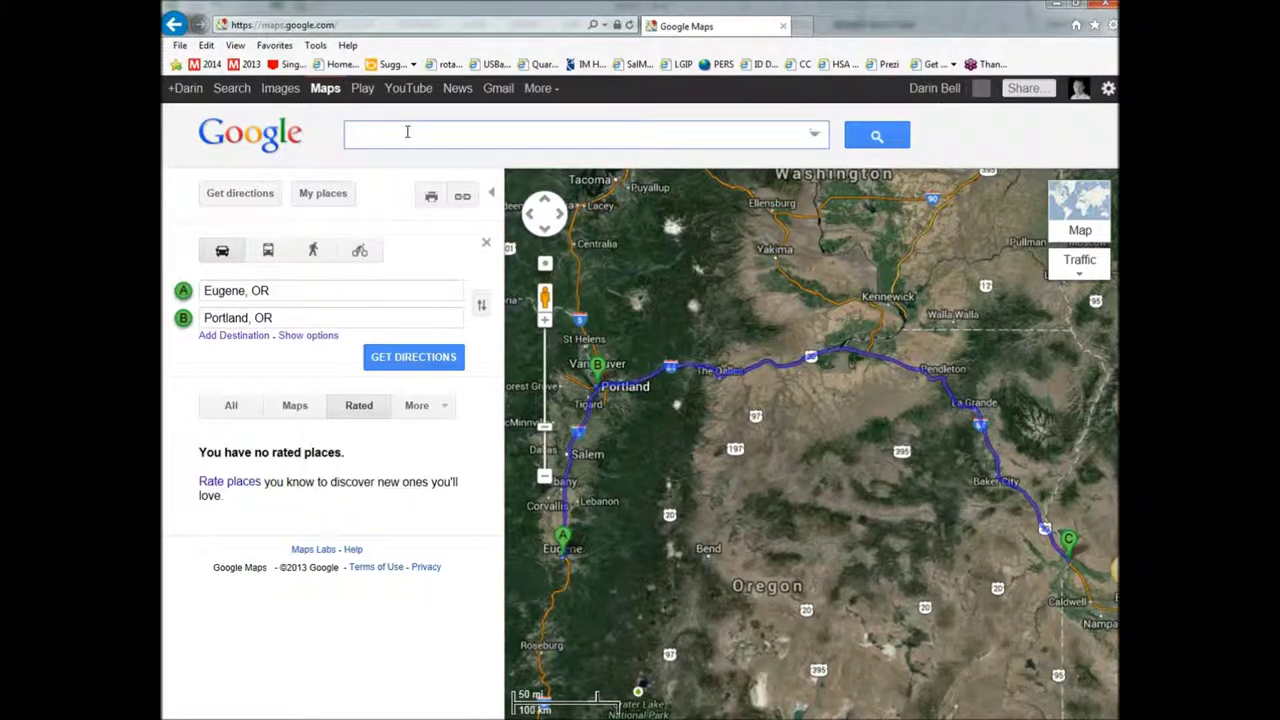
pyautogui.write('bend')
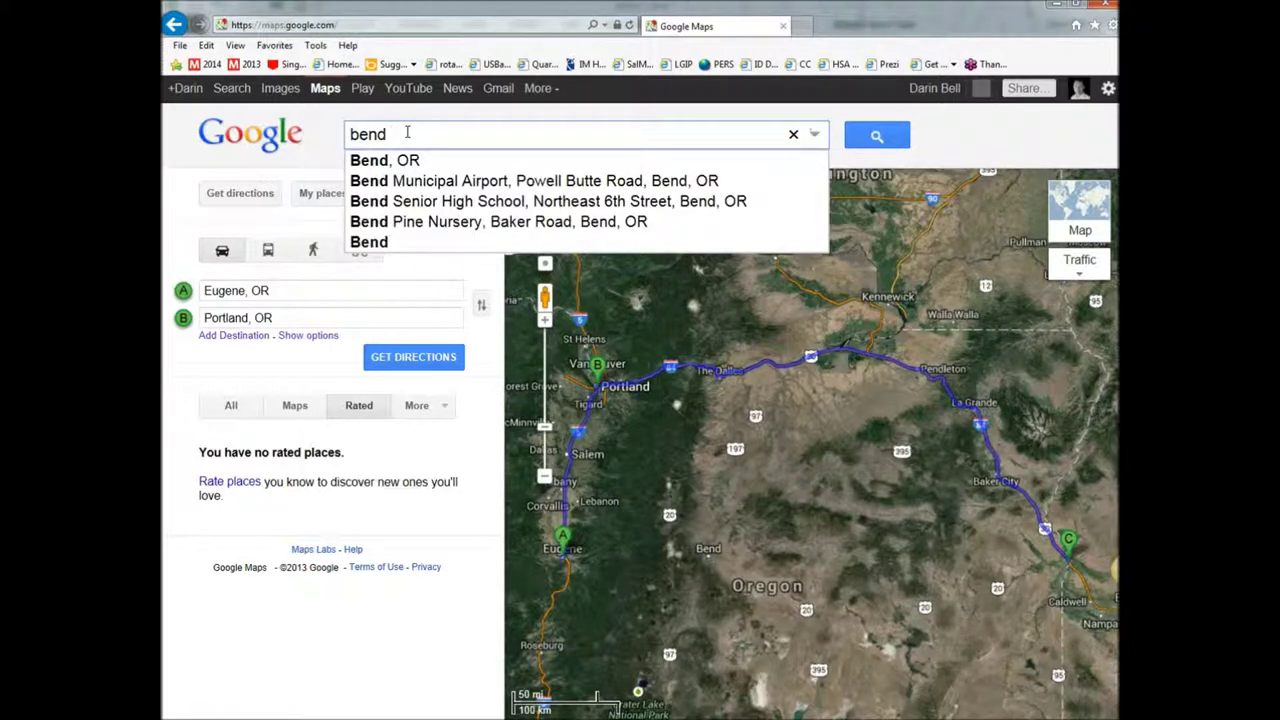
pyautogui.write(' rest')
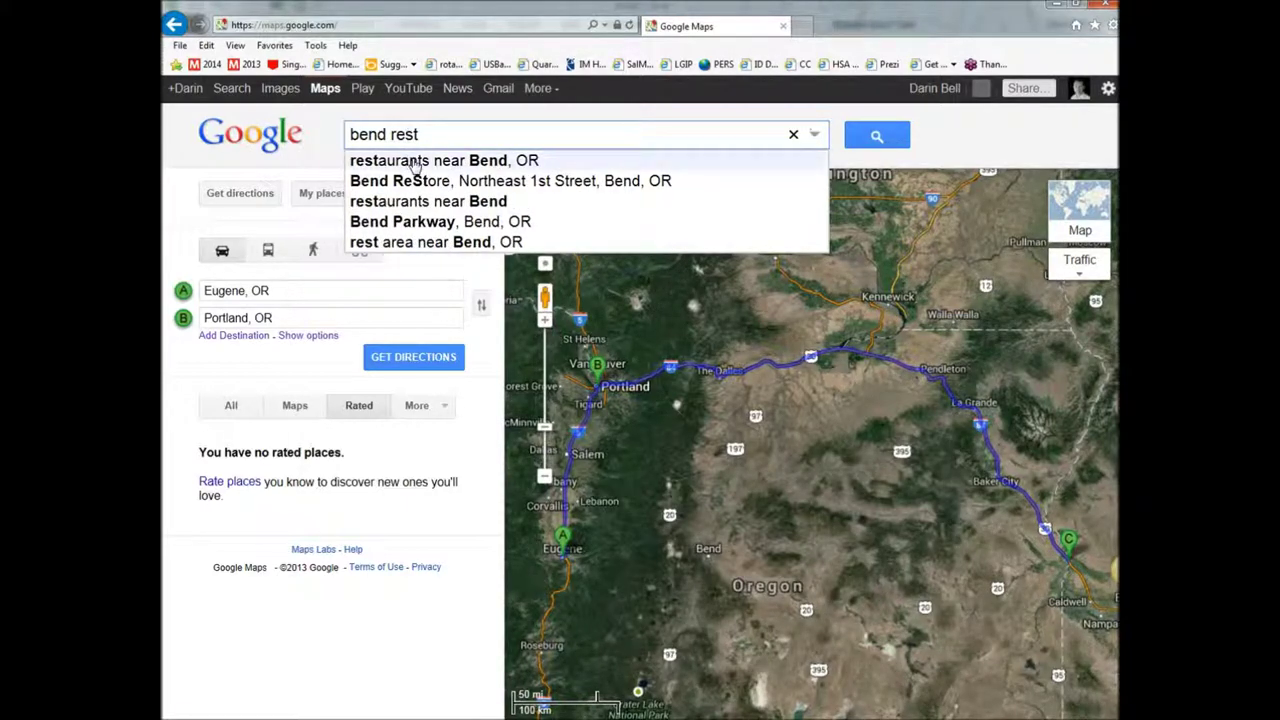
pyautogui.click(810, 160)
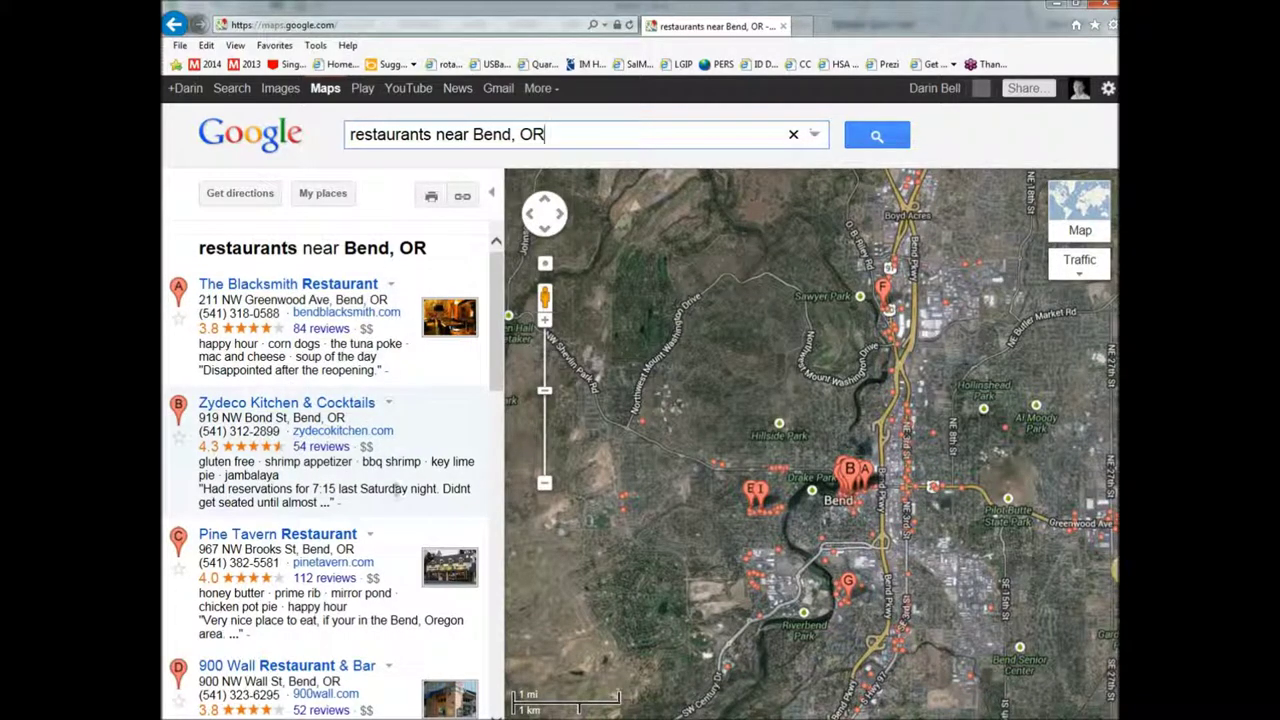
# Examine the list of restaurants near Bend, comparing their ratings, price levels and menus.
pyautogui.scroll(-1, 369, 506)
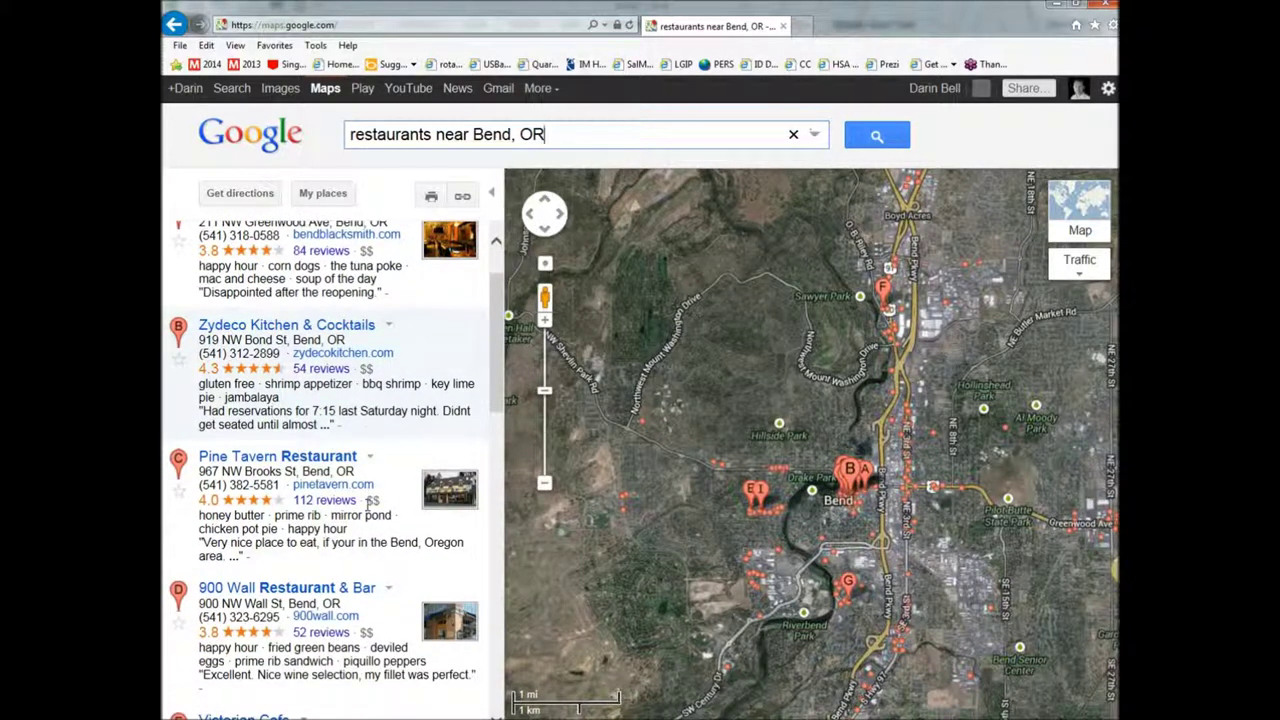
pyautogui.scroll(1, 369, 506)
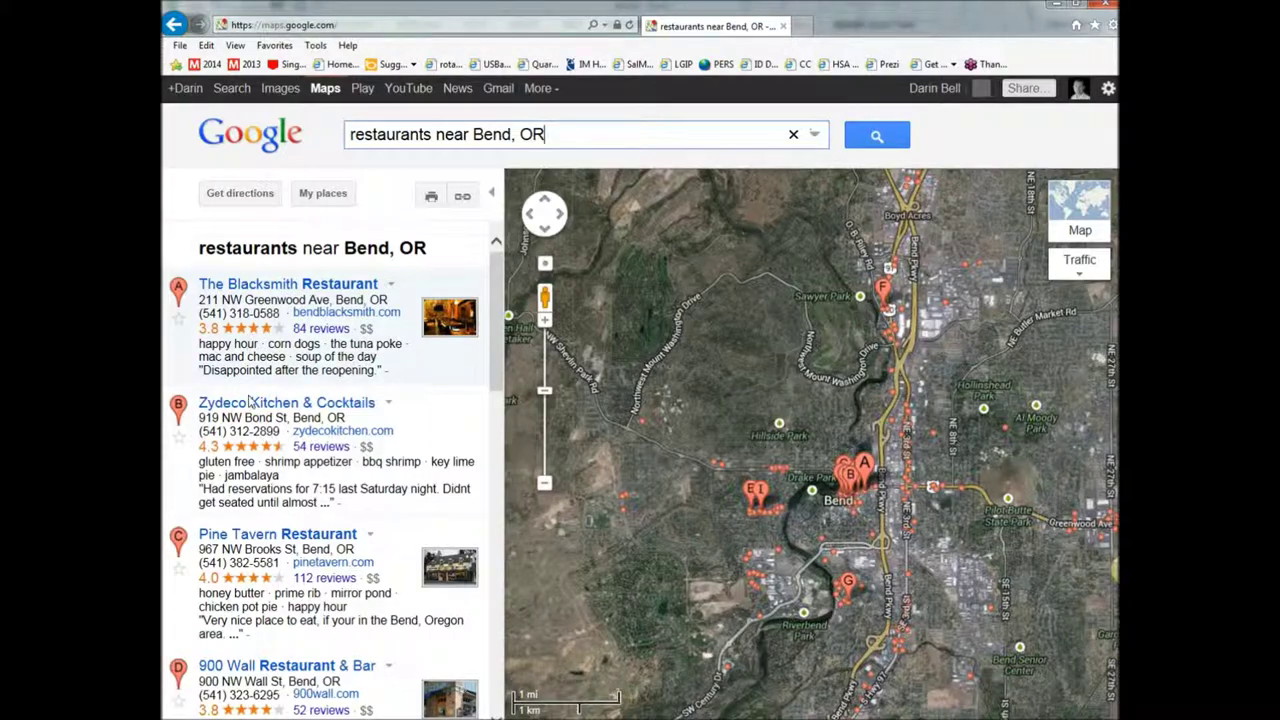
pyautogui.scroll(-1, 255, 483)
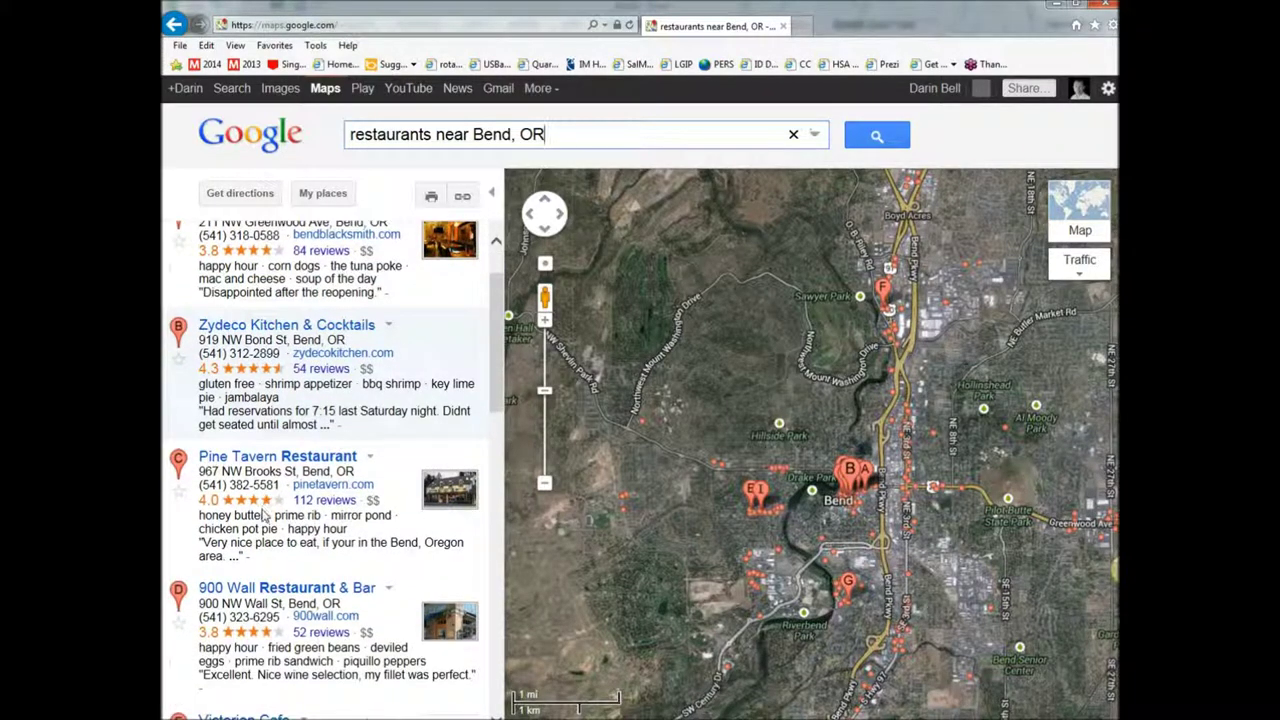
pyautogui.scroll(-6, 265, 515)
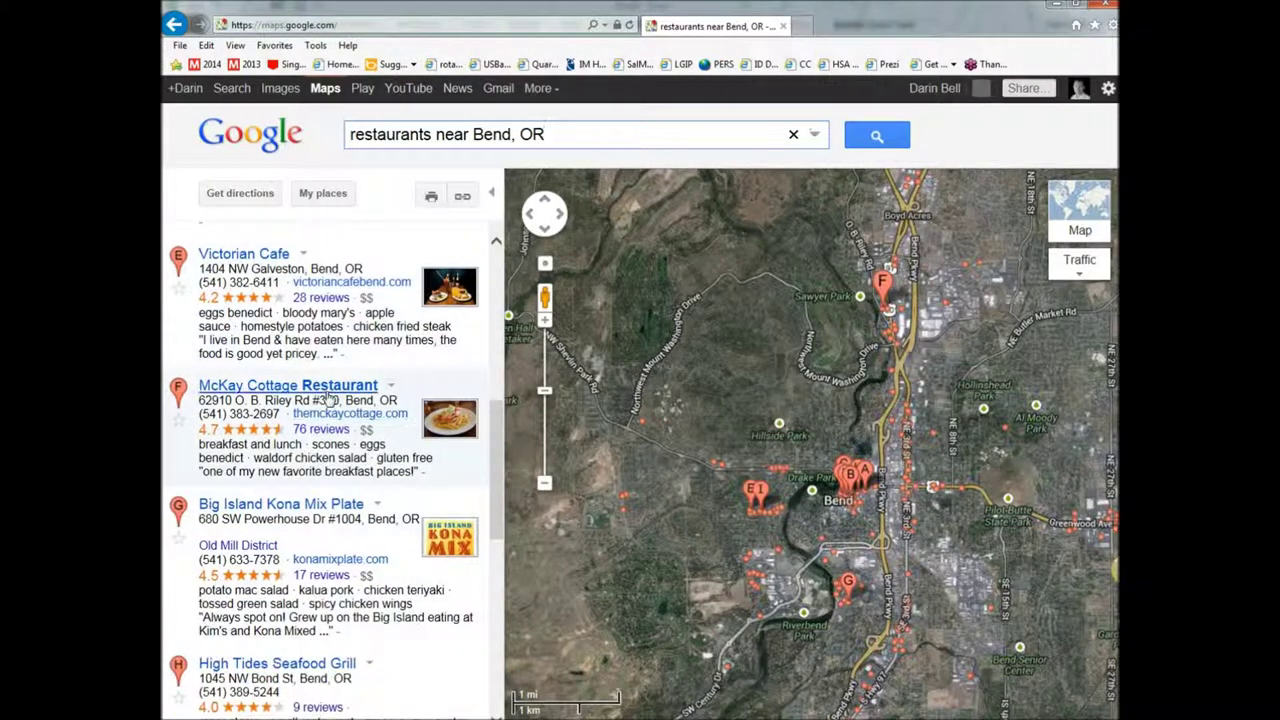
pyautogui.scroll(-2, 330, 397)
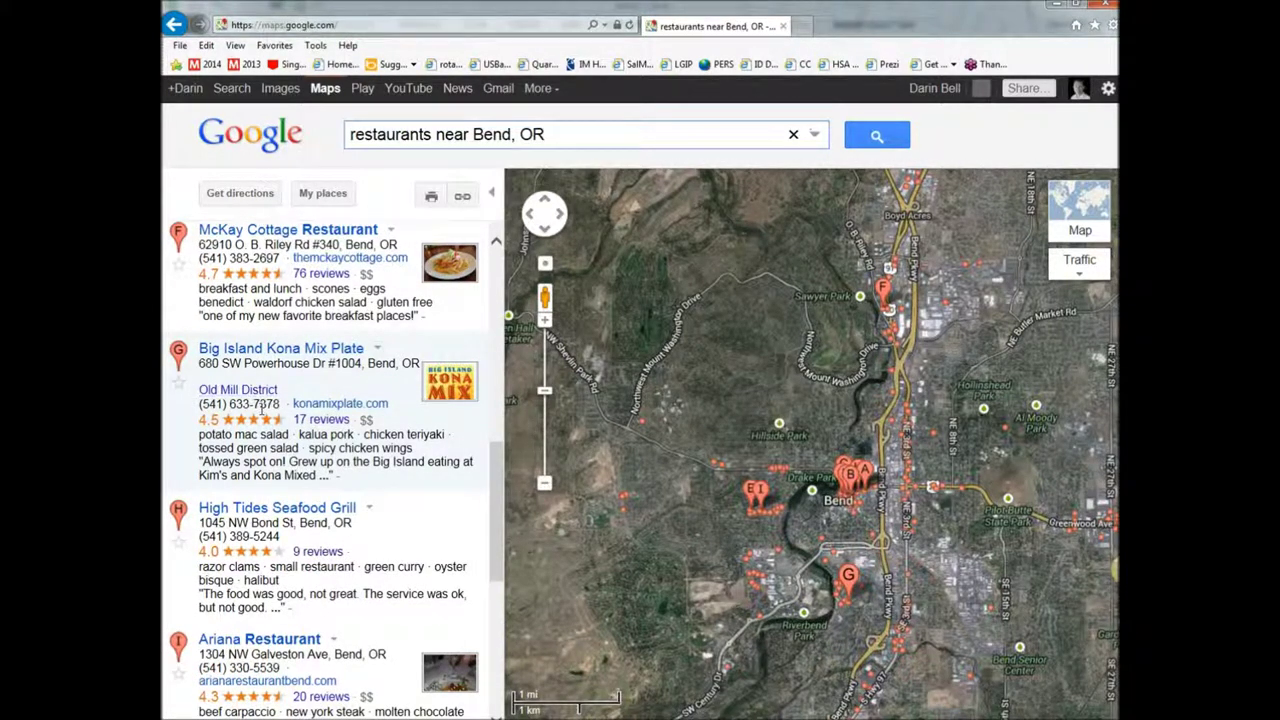
pyautogui.scroll(-1, 262, 410)
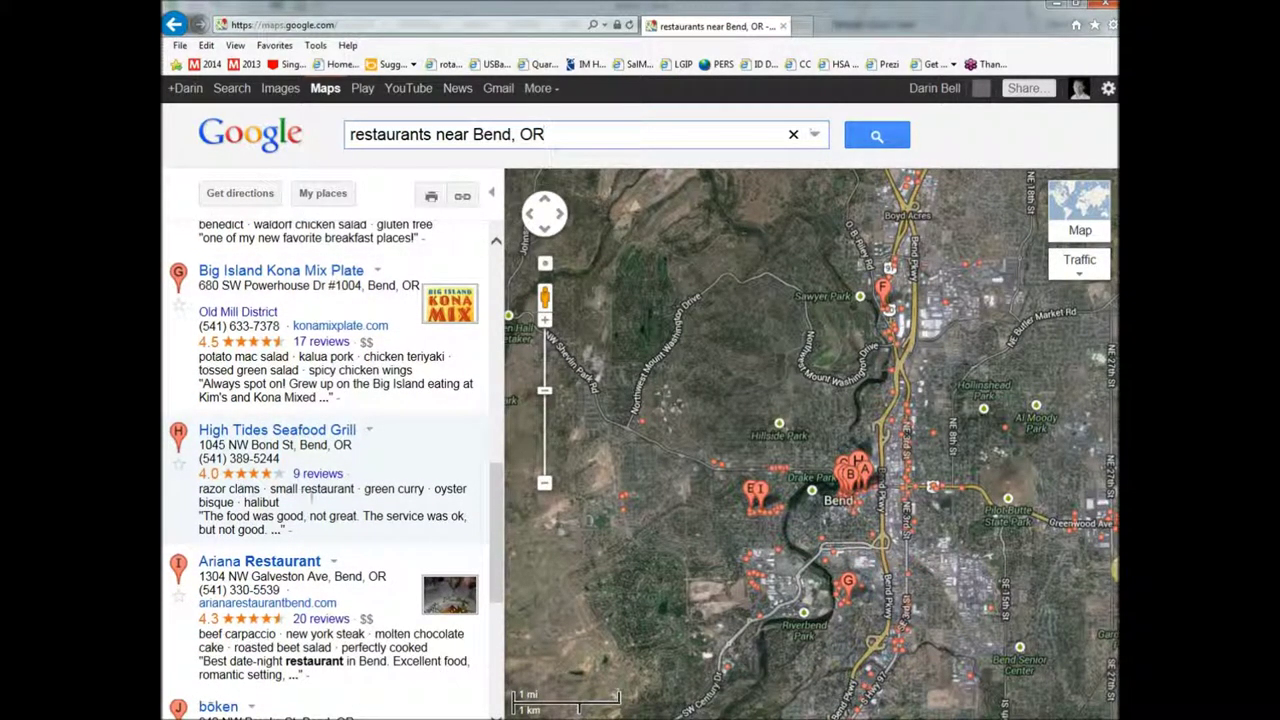
pyautogui.scroll(-1, 300, 520)
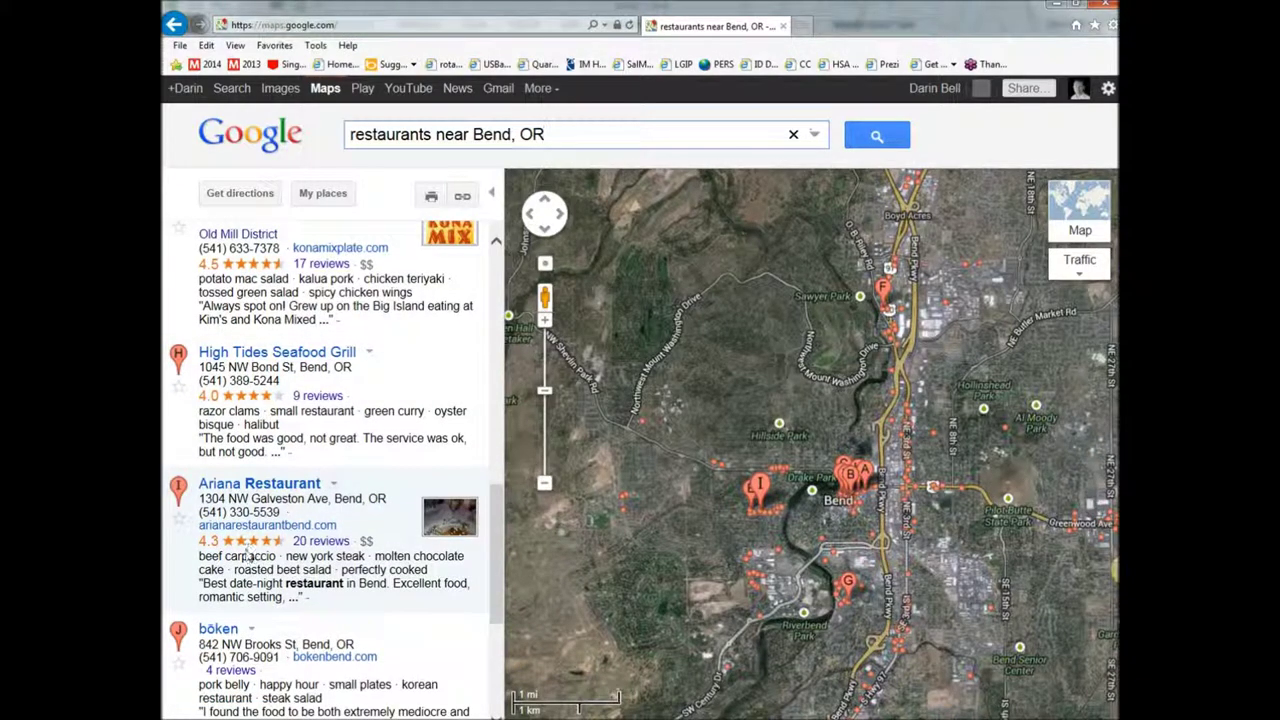
pyautogui.scroll(-3, 247, 556)
pyautogui.scroll(7, 270, 480)
pyautogui.scroll(-1, 276, 453)
pyautogui.scroll(4, 270, 400)
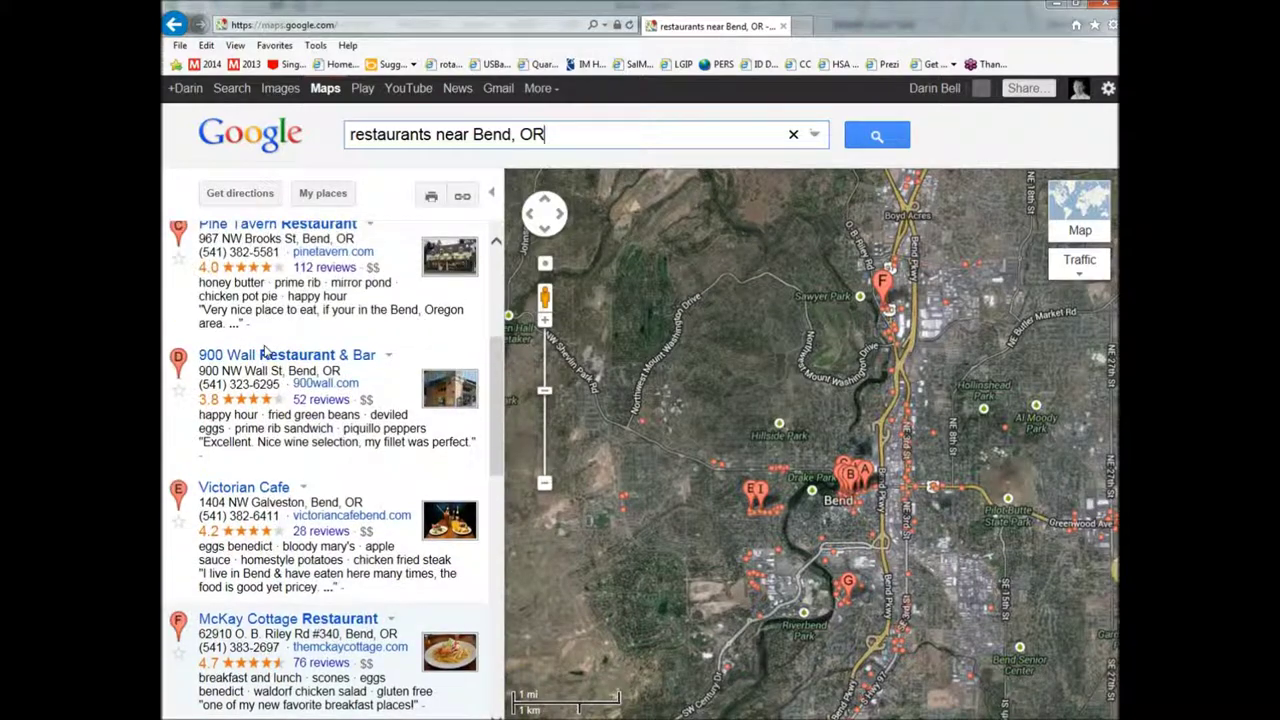
pyautogui.scroll(2, 265, 350)
pyautogui.scroll(3, 230, 381)
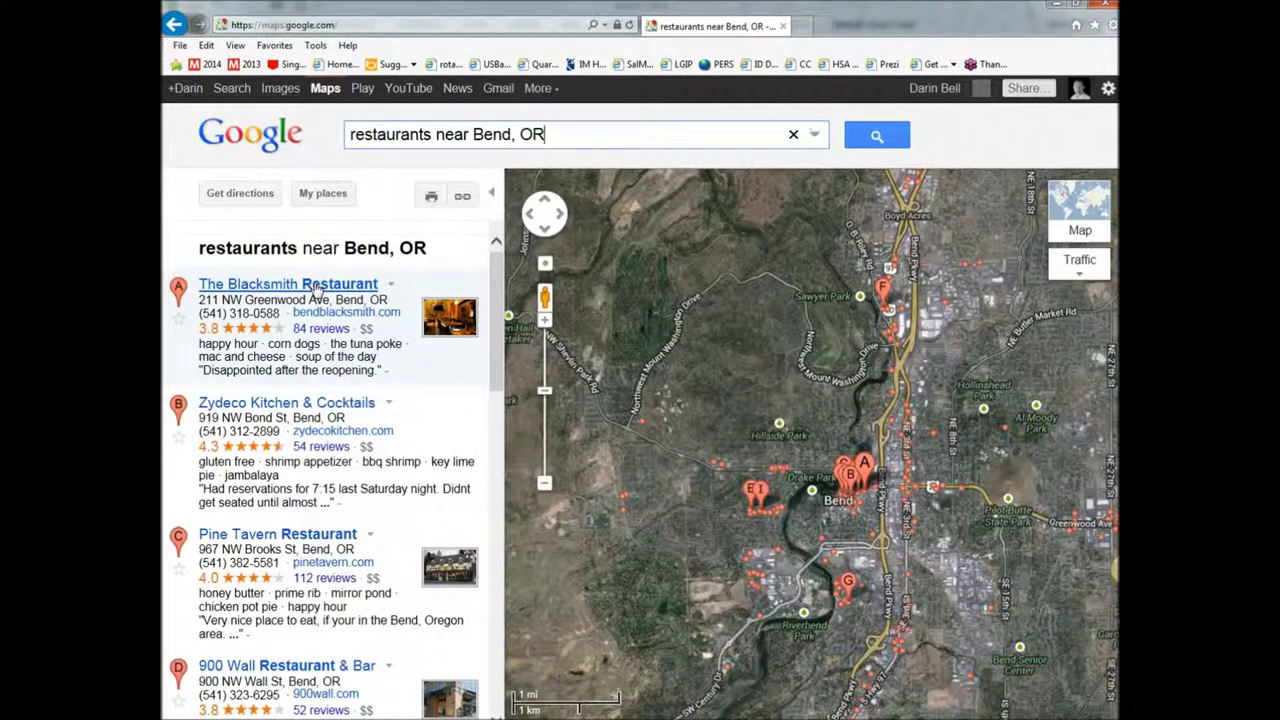
# Open The Blacksmith Restaurant's website from its Maps listing and look over its reservations page.
pyautogui.click(316, 288)
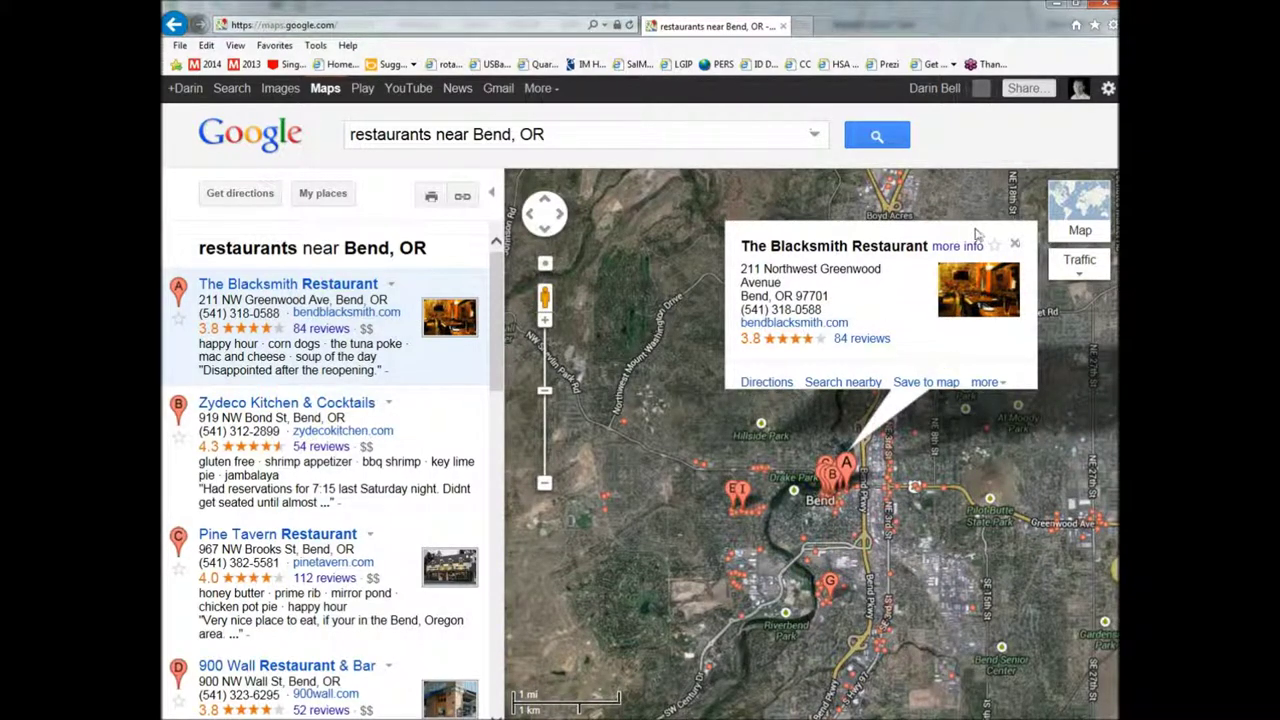
pyautogui.click(358, 314)
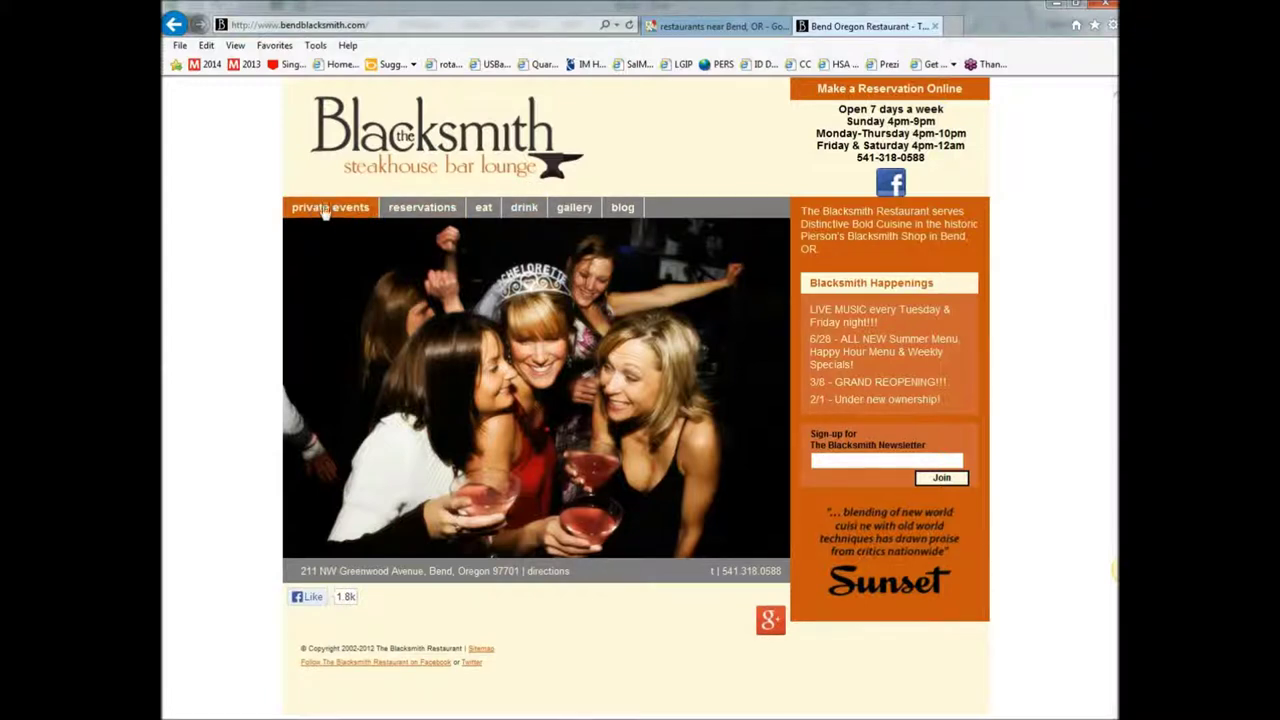
pyautogui.click(422, 207)
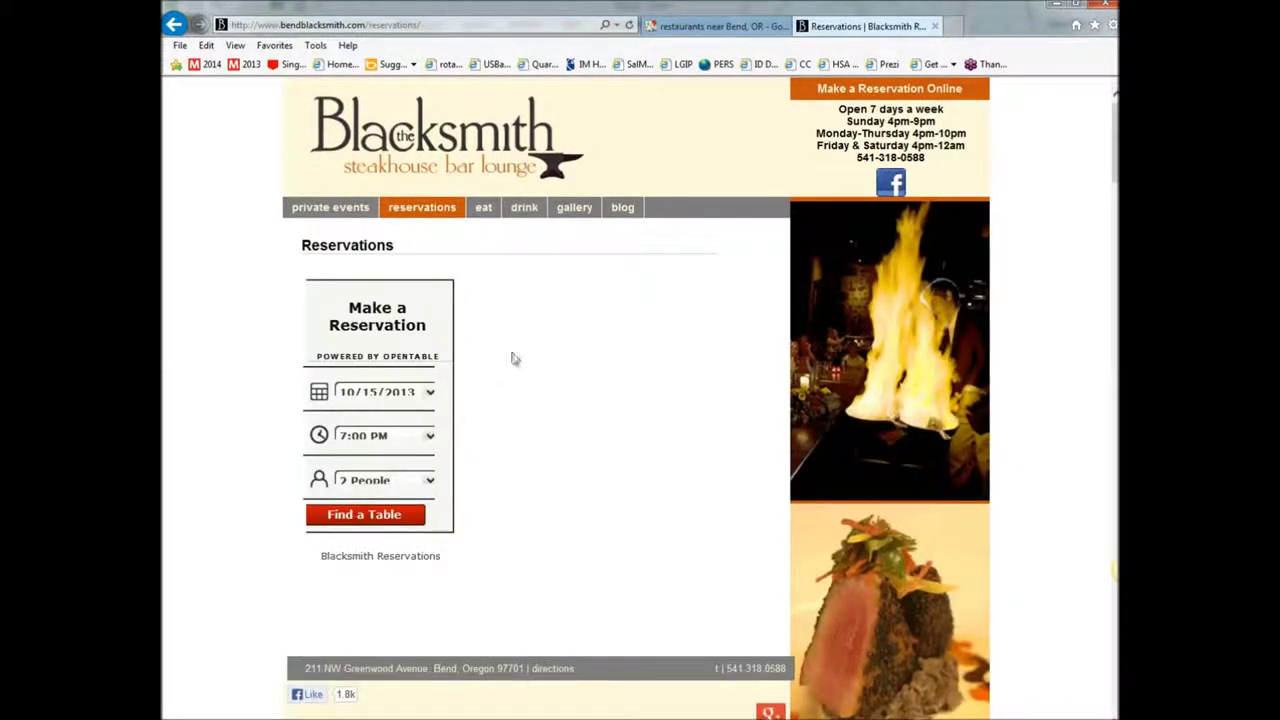
pyautogui.scroll(-4, 626, 326)
pyautogui.scroll(4, 626, 326)
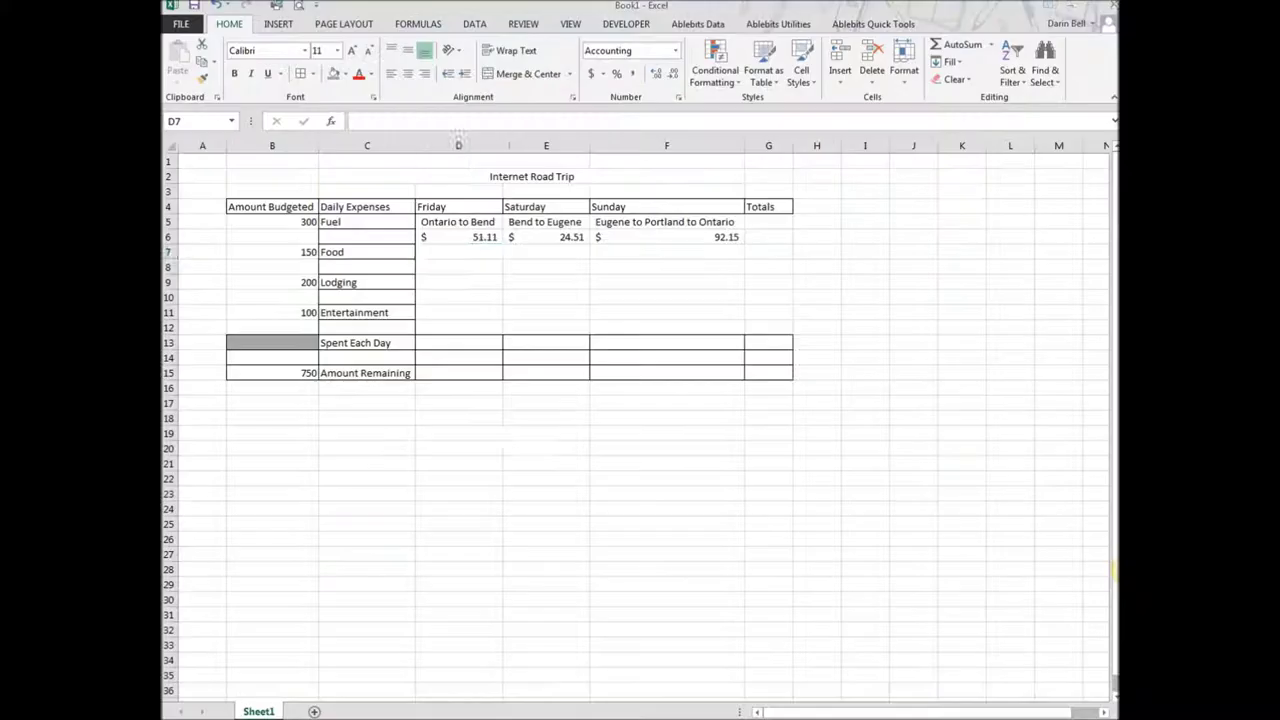
# Switch to the Excel budget workbook and enter "Blacksmith Steakhouse" in D7 and 50 in D8 as Friday's food.
pyautogui.click(440, 253)
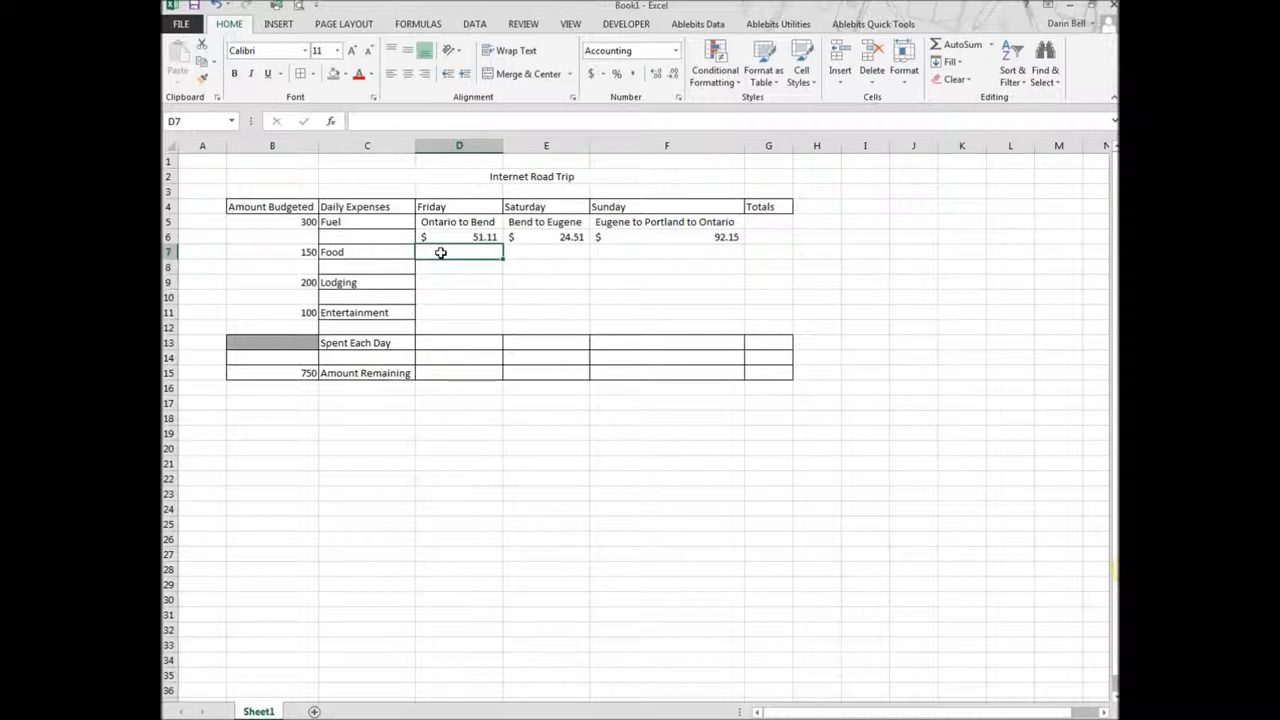
pyautogui.write('Black')
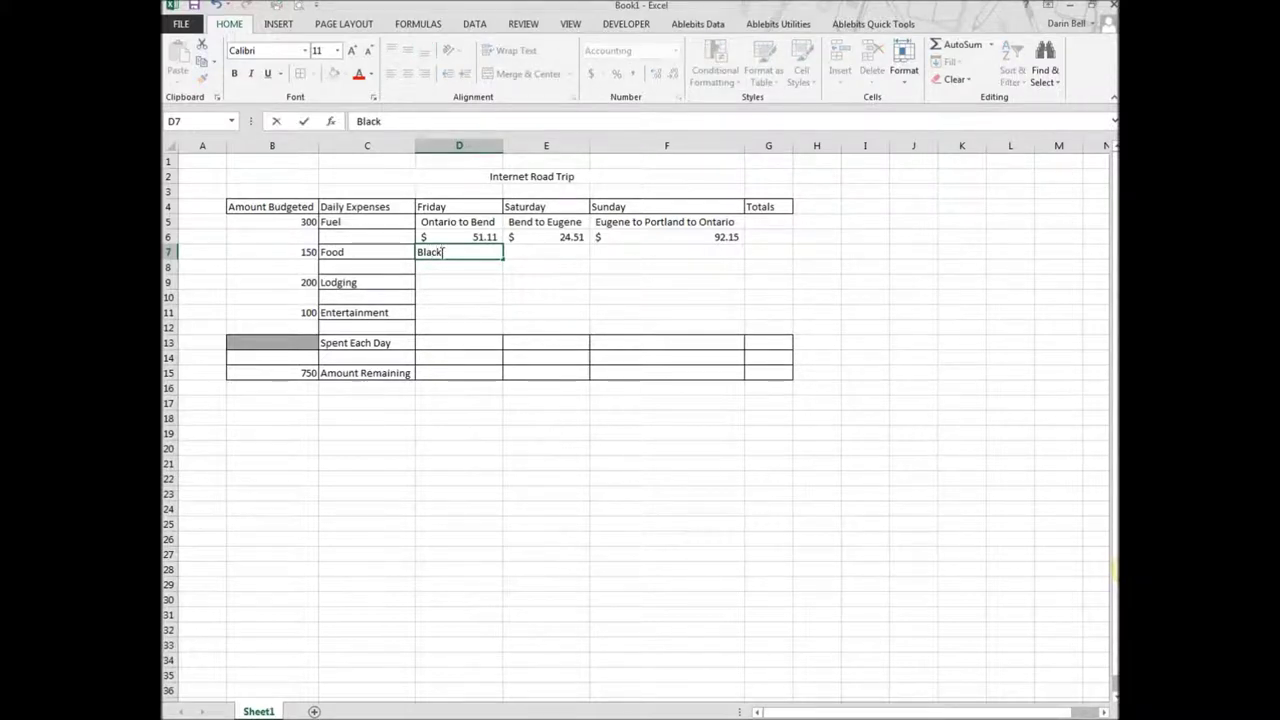
pyautogui.write('smith Steakhouse')
pyautogui.press('Return')
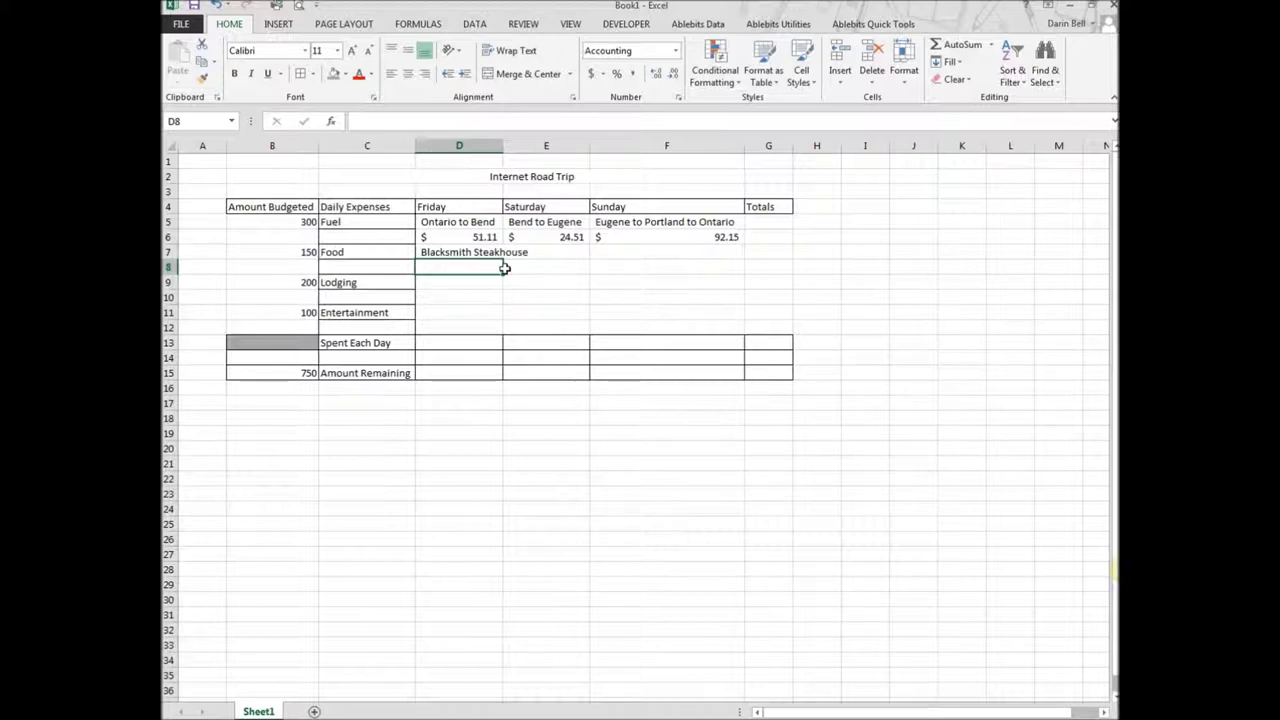
pyautogui.write('50')
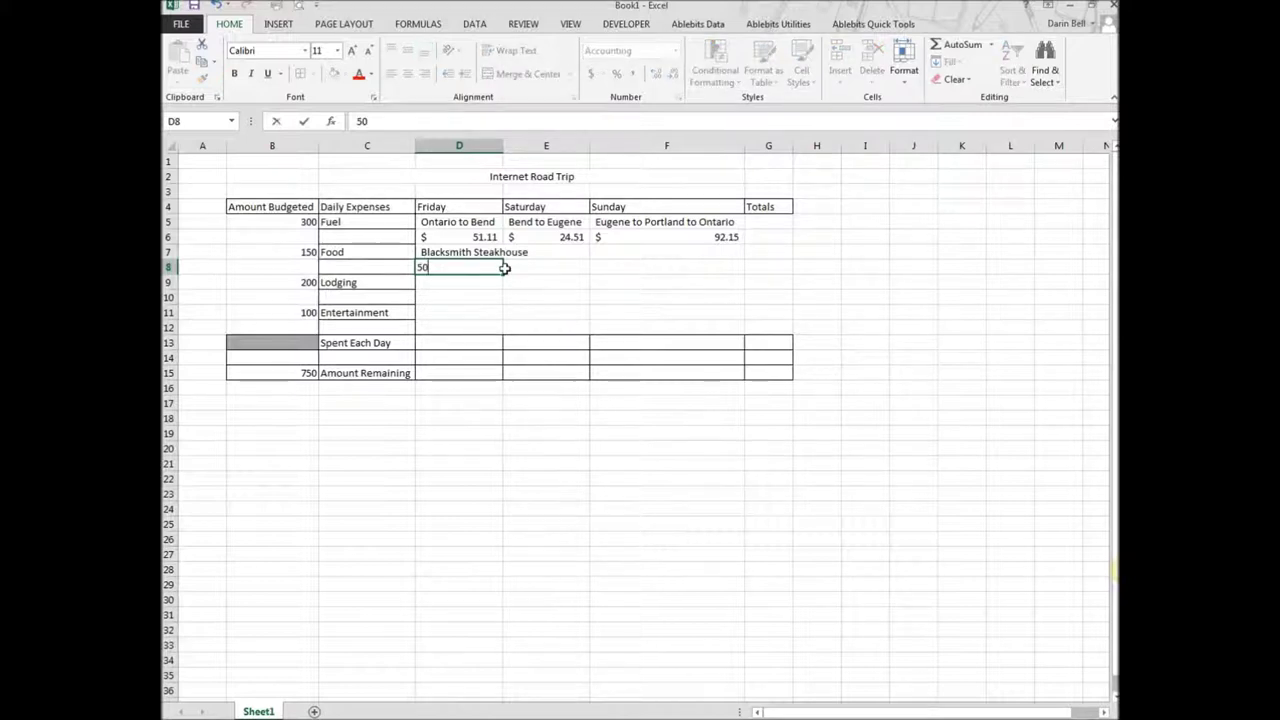
# Enter a food cost of 50 for Saturday in E8 and Sunday in F8, and widen column D to fit.
pyautogui.click(540, 266)
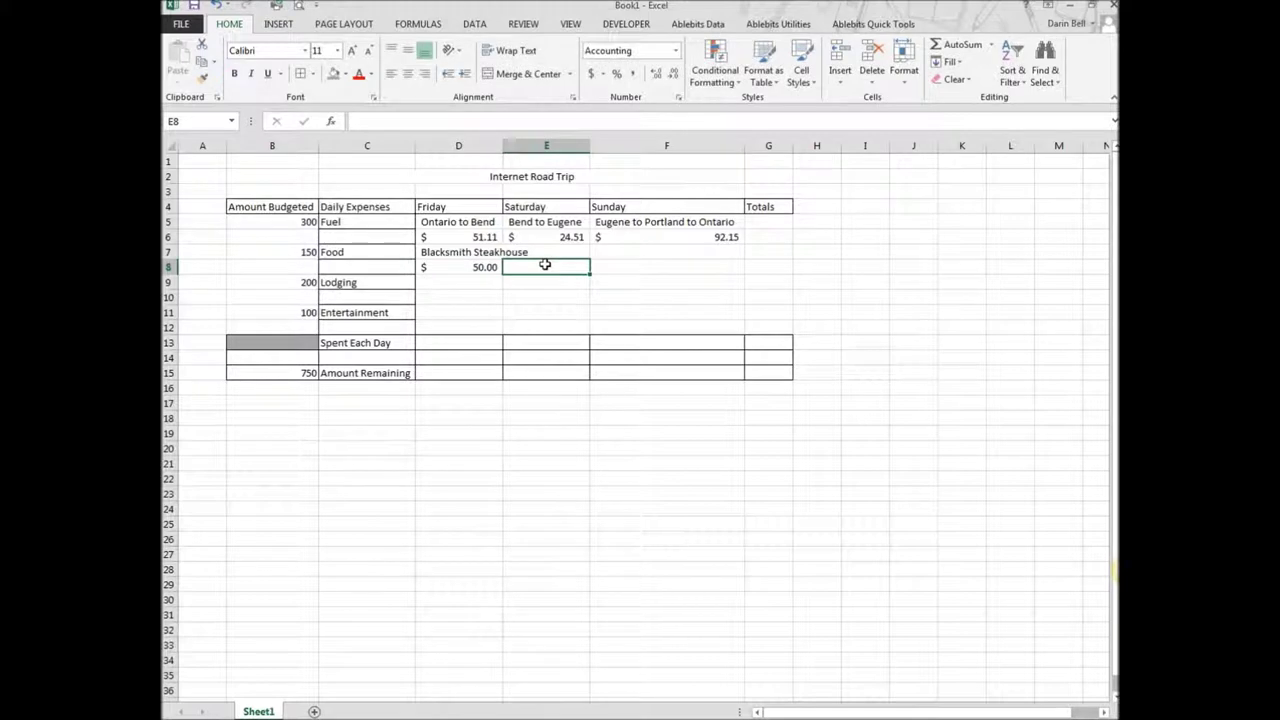
pyautogui.write('50')
pyautogui.click(657, 255)
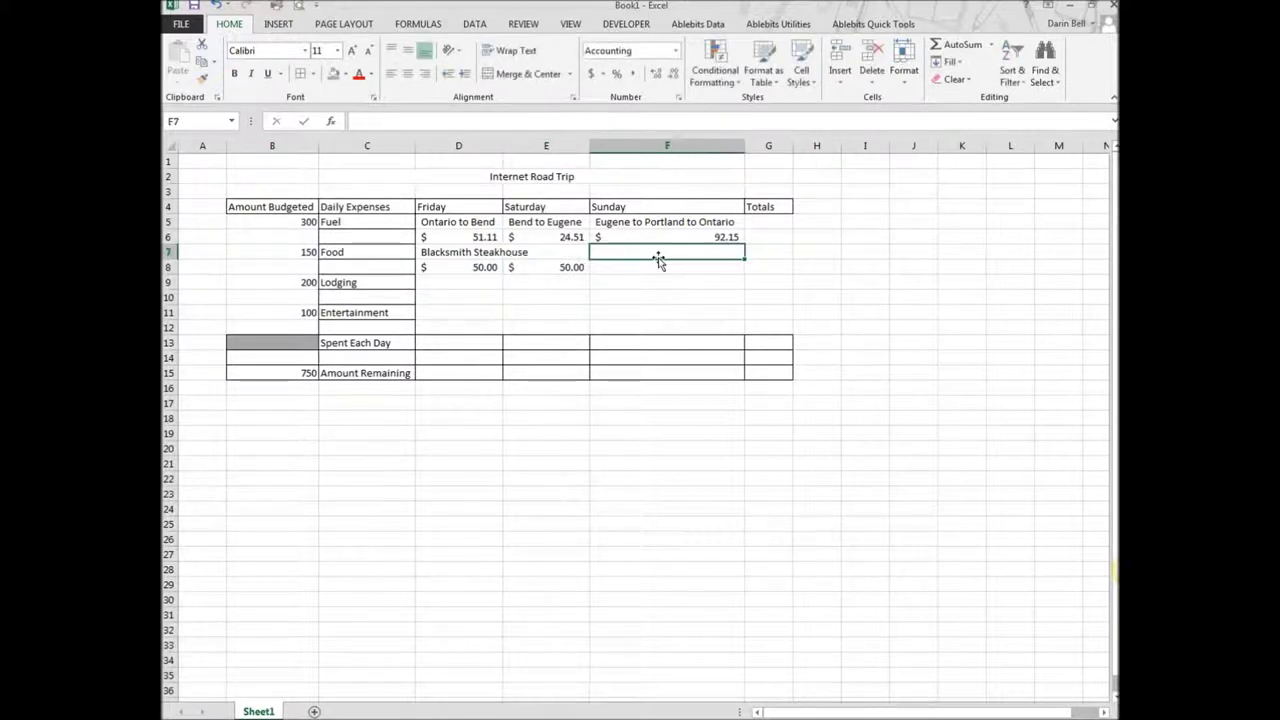
pyautogui.click(660, 266)
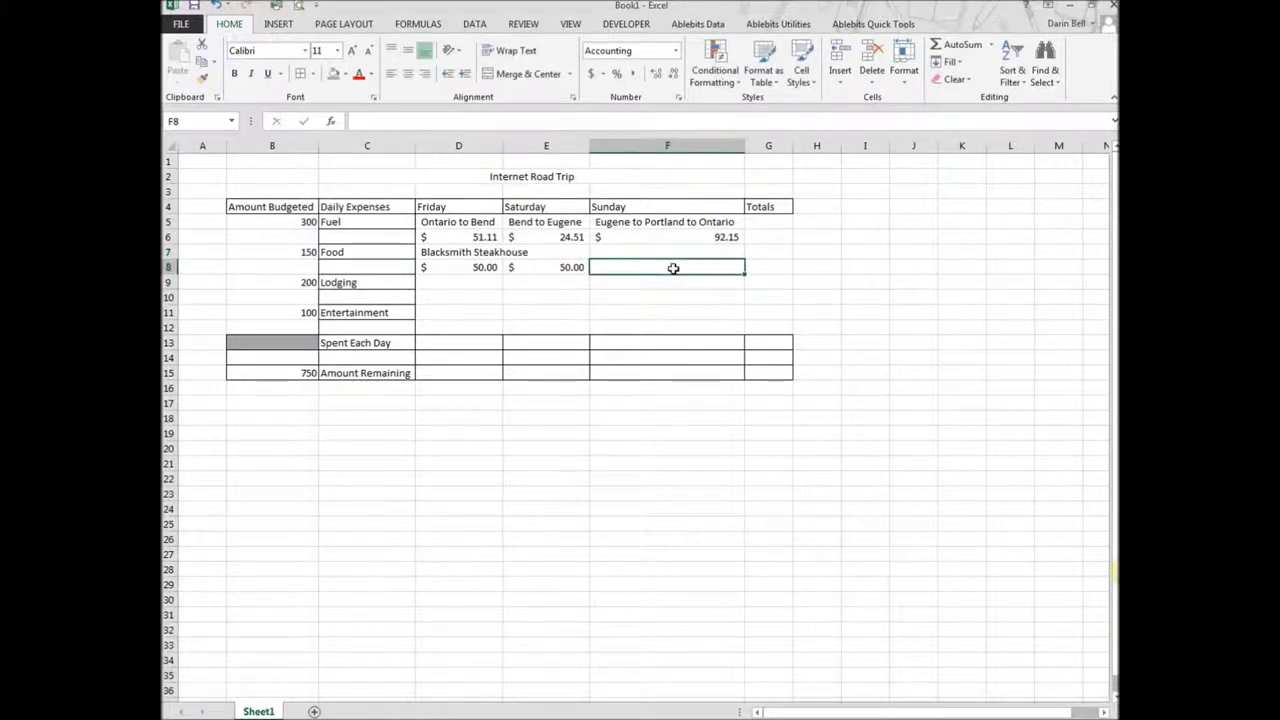
pyautogui.write('50')
pyautogui.click(643, 296)
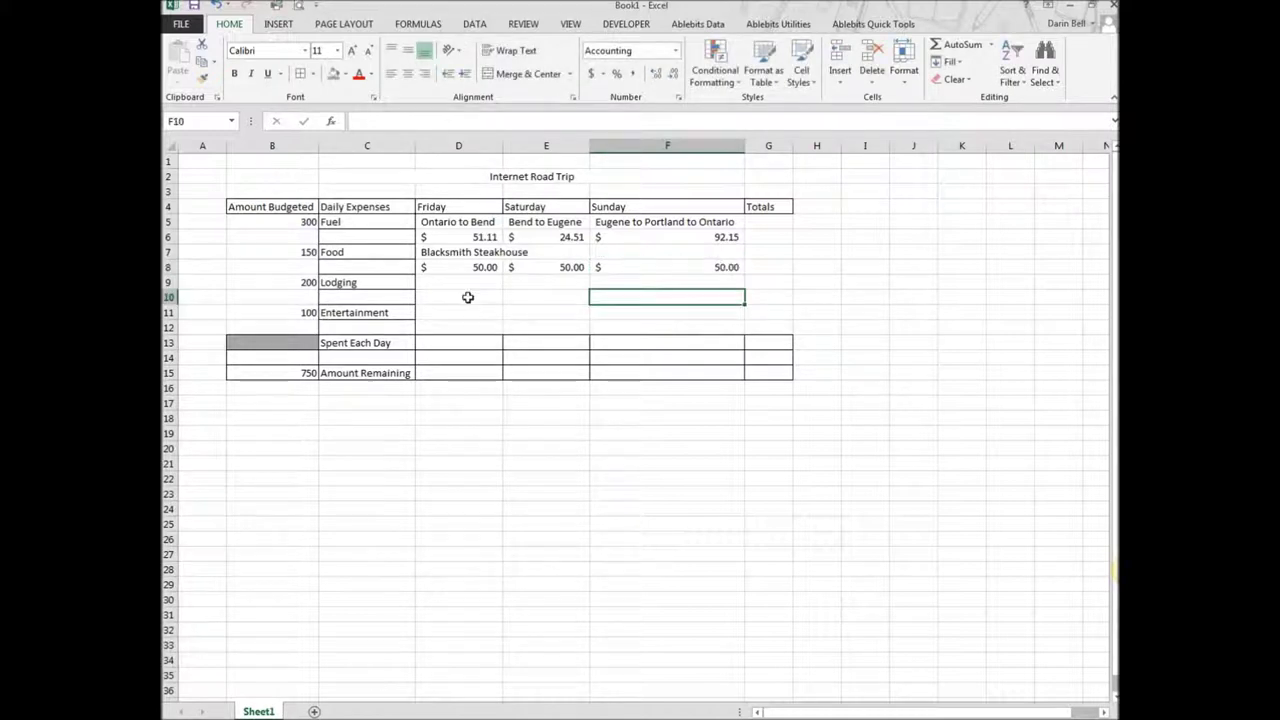
pyautogui.doubleClick(505, 142)
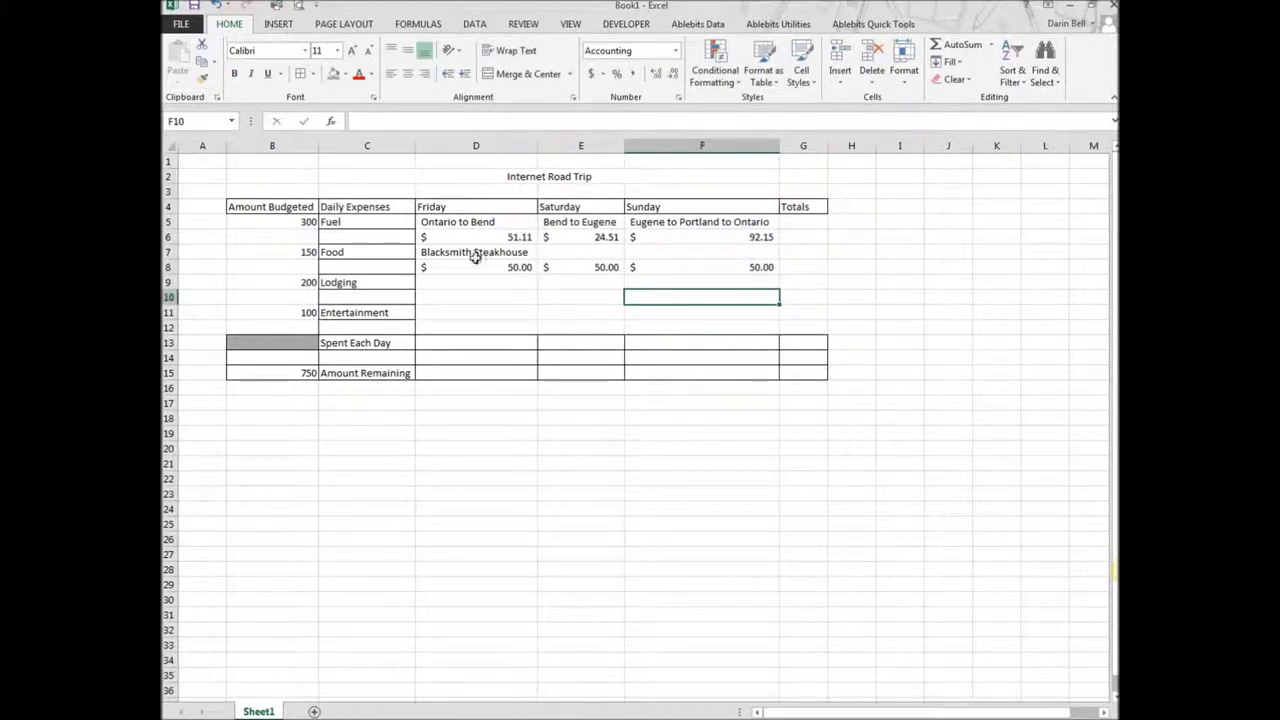
pyautogui.click(469, 288)
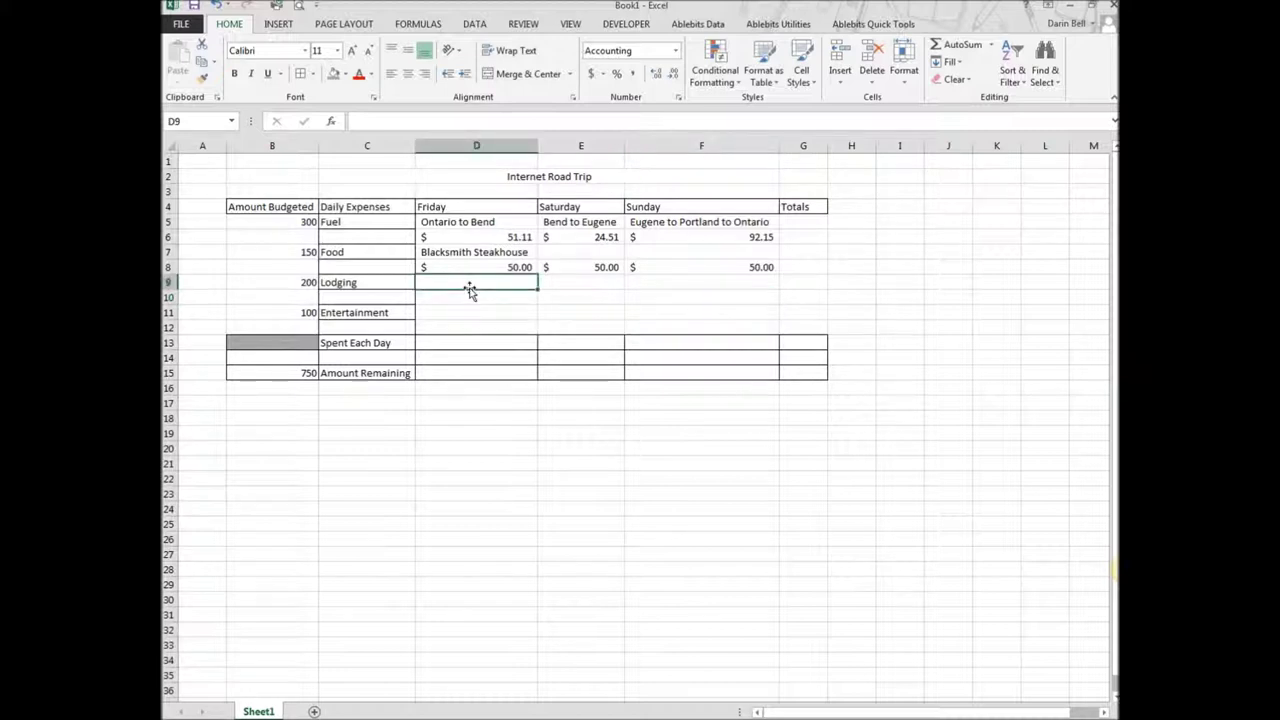
pyautogui.click(469, 298)
pyautogui.click(469, 282)
pyautogui.click(491, 266)
pyautogui.click(590, 266)
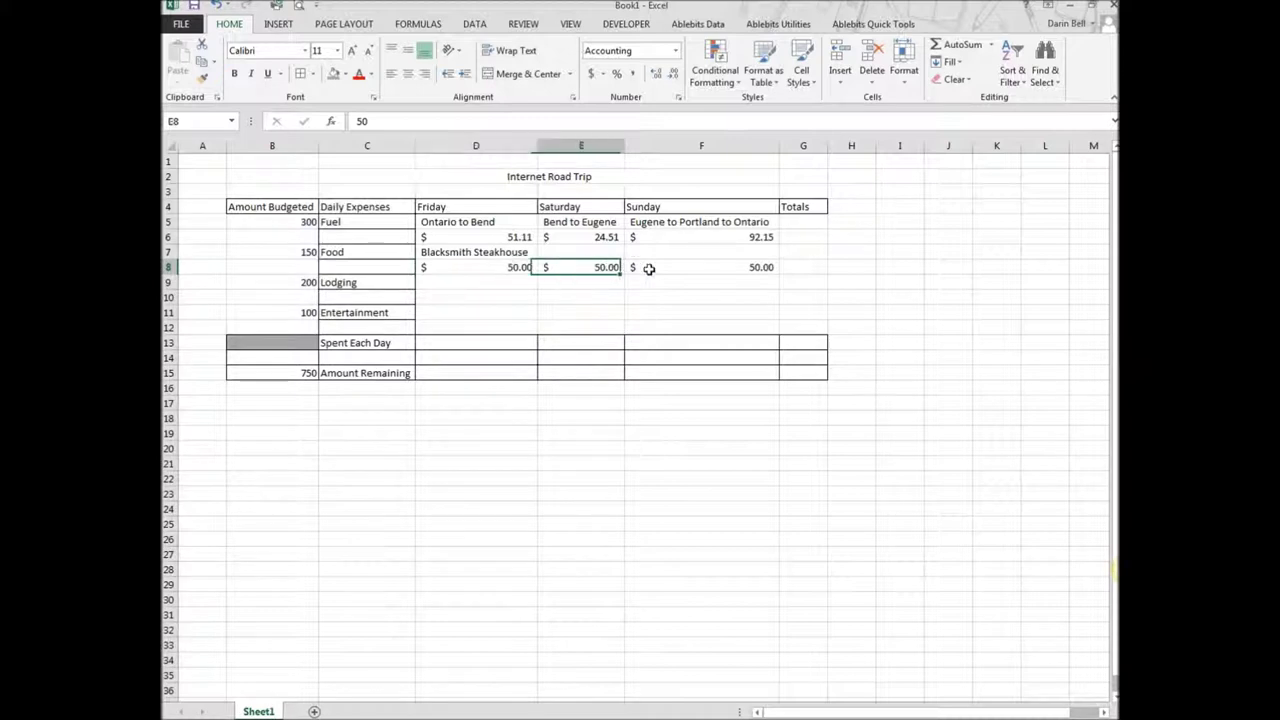
pyautogui.click(705, 266)
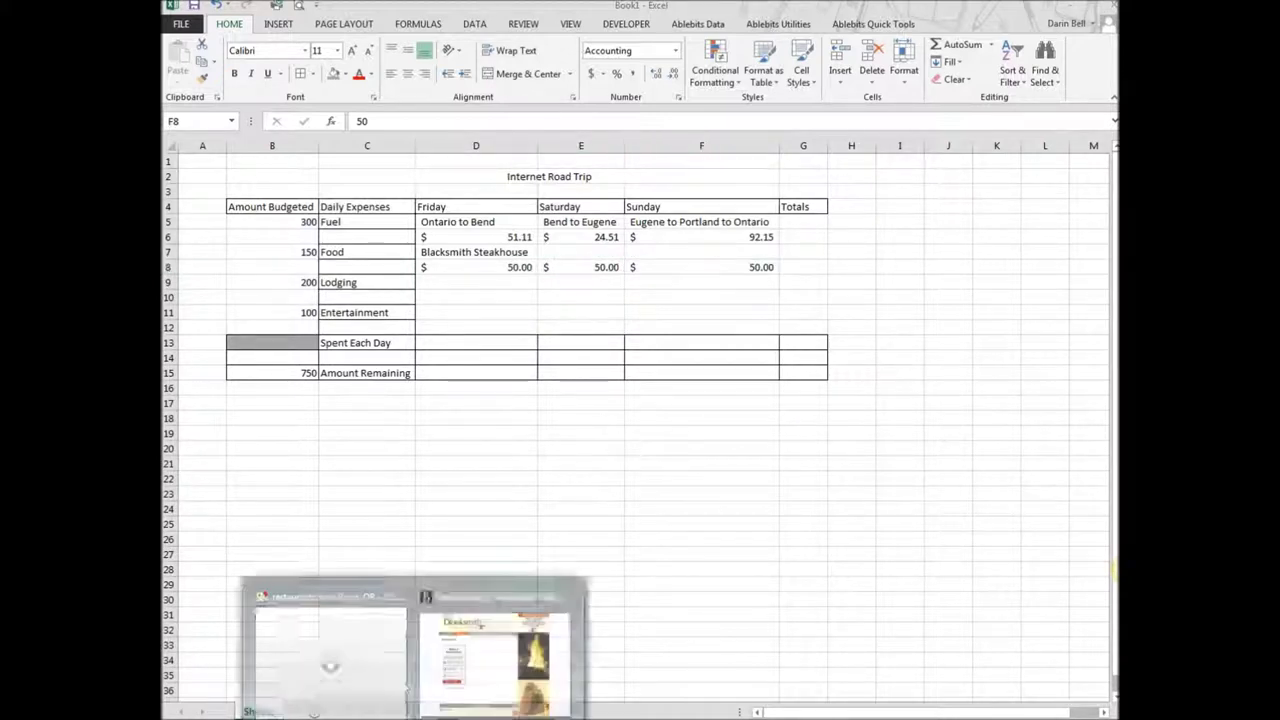
# Switch to the browser, close the Blacksmith reservations page and look up Eugene, OR in Google Maps.
pyautogui.click(480, 660)
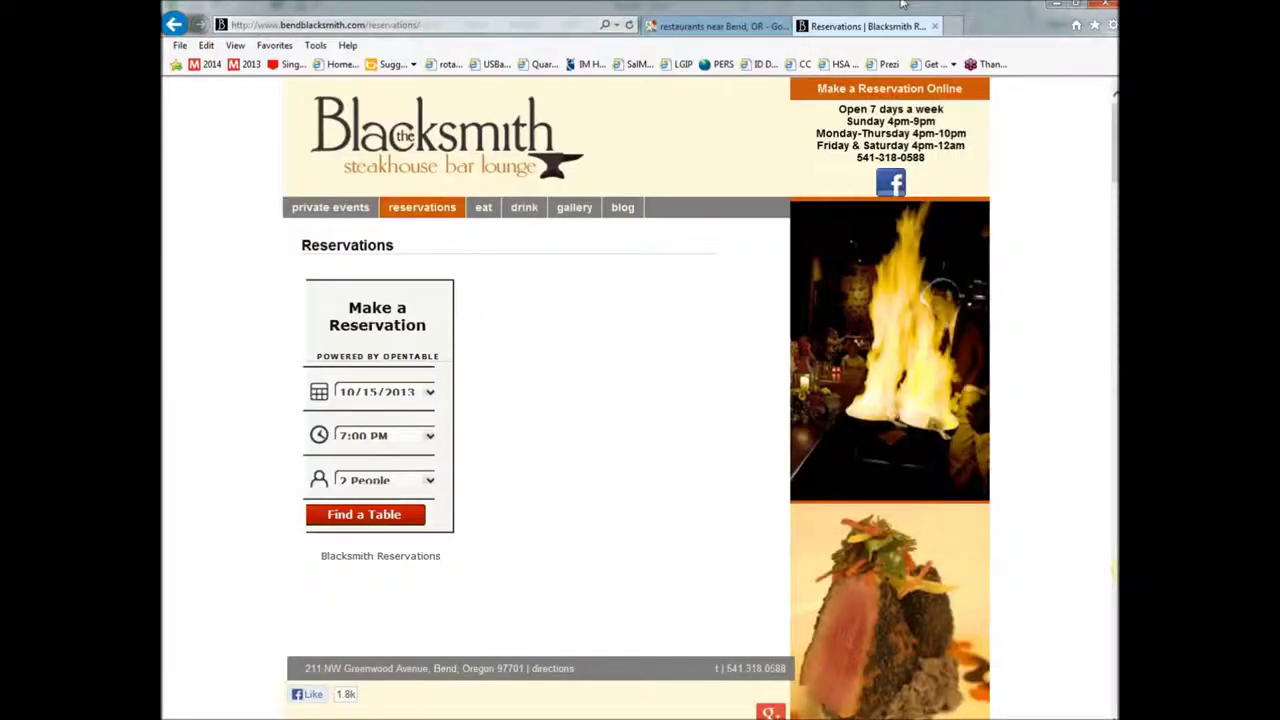
pyautogui.click(934, 26)
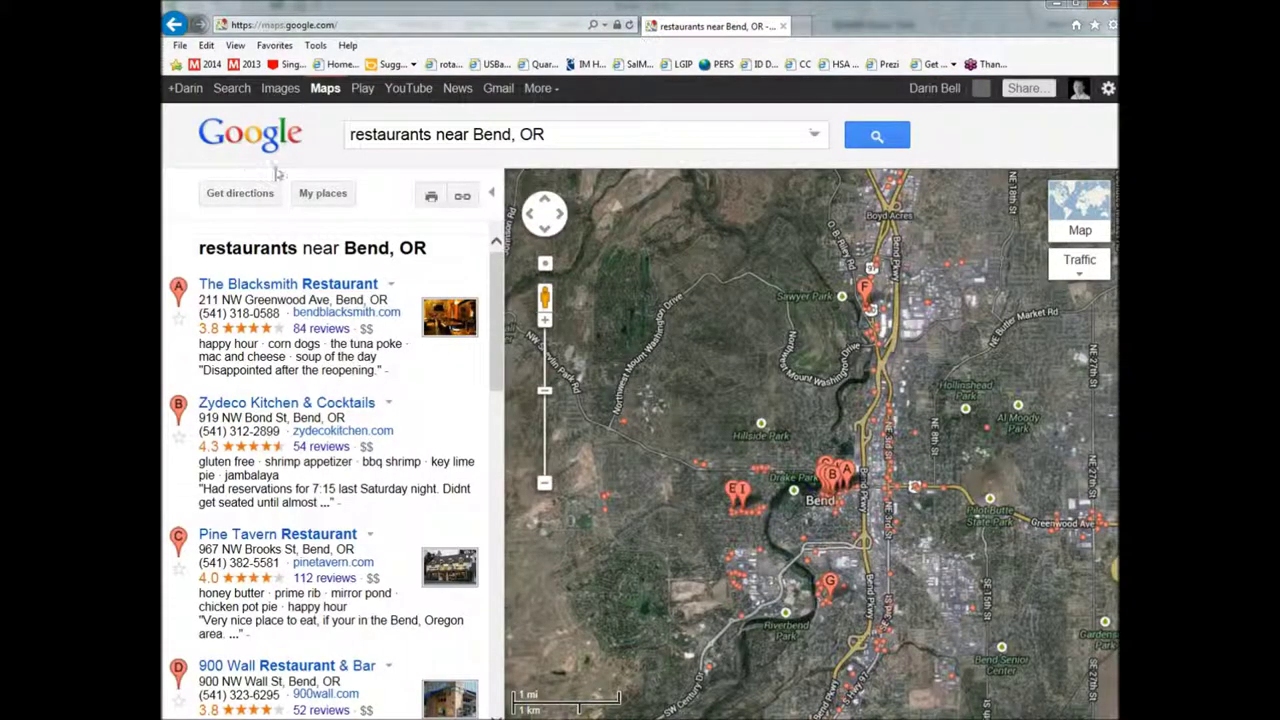
pyautogui.moveTo(549, 133); pyautogui.dragTo(309, 137)
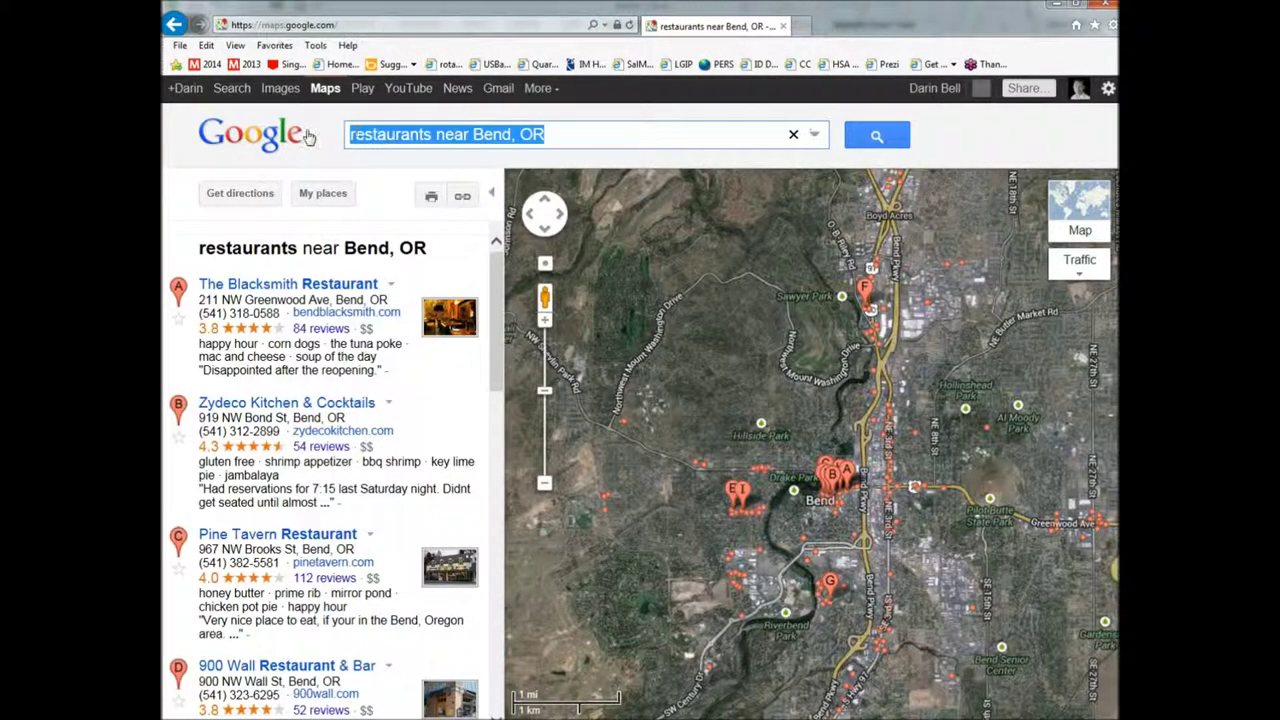
pyautogui.write('eugene')
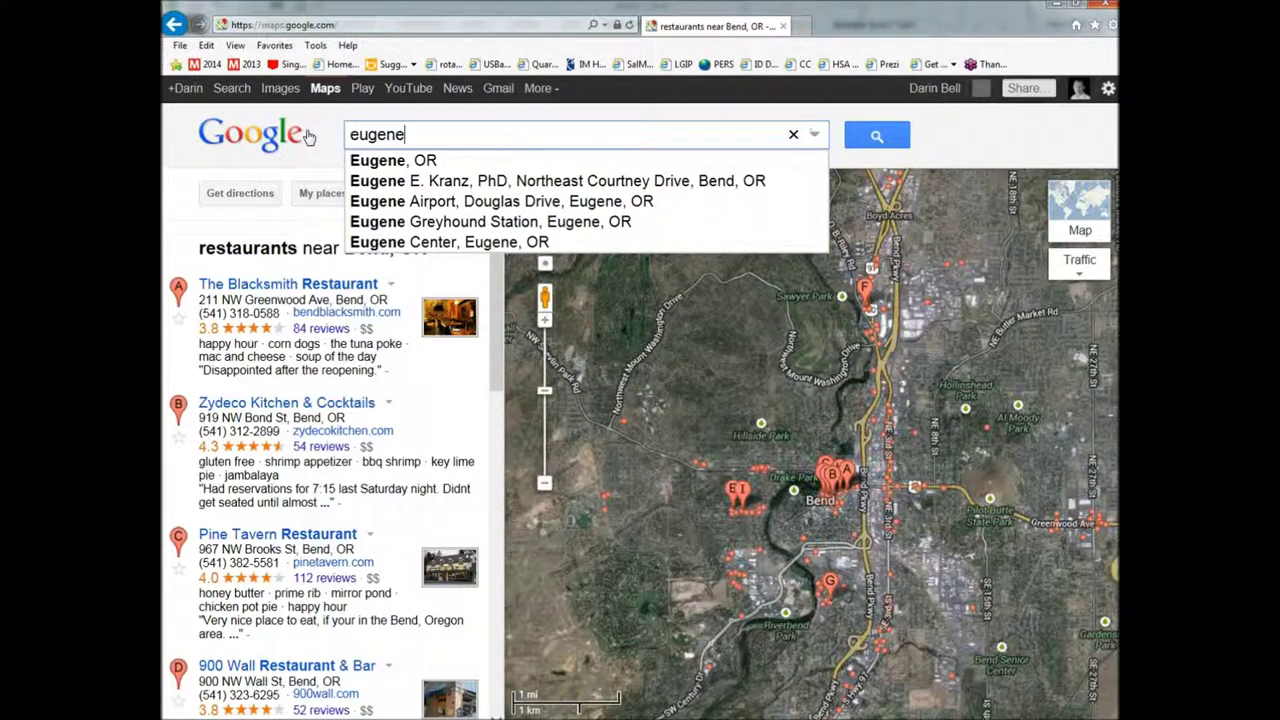
pyautogui.click(393, 166)
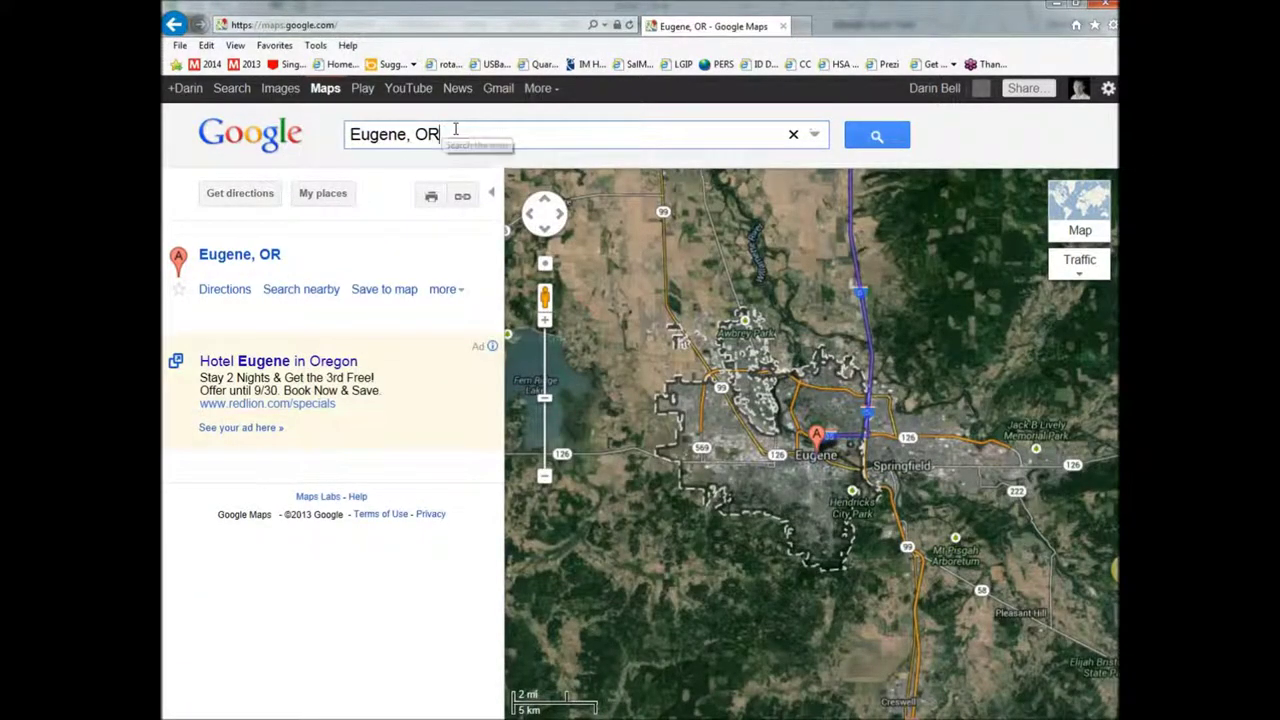
# Extend the Maps search to "Eugene, OR restraunt" to list restaurants in Eugene.
pyautogui.write('re')
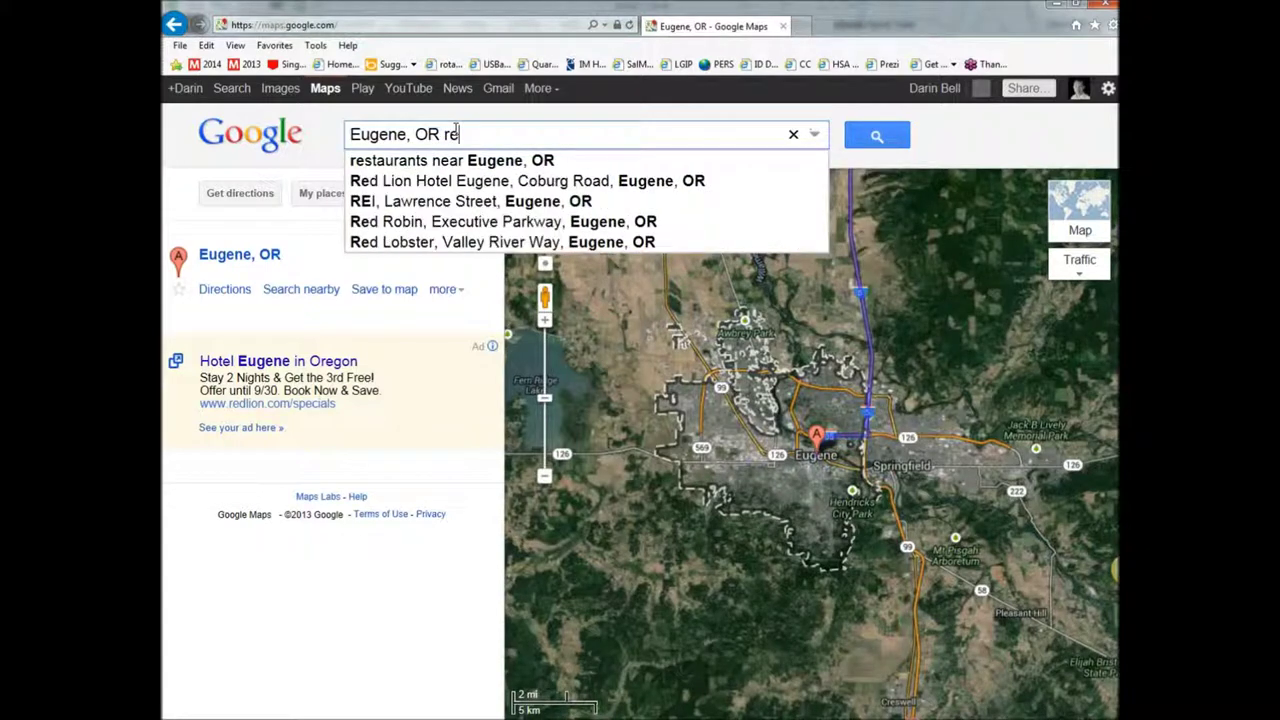
pyautogui.write('str')
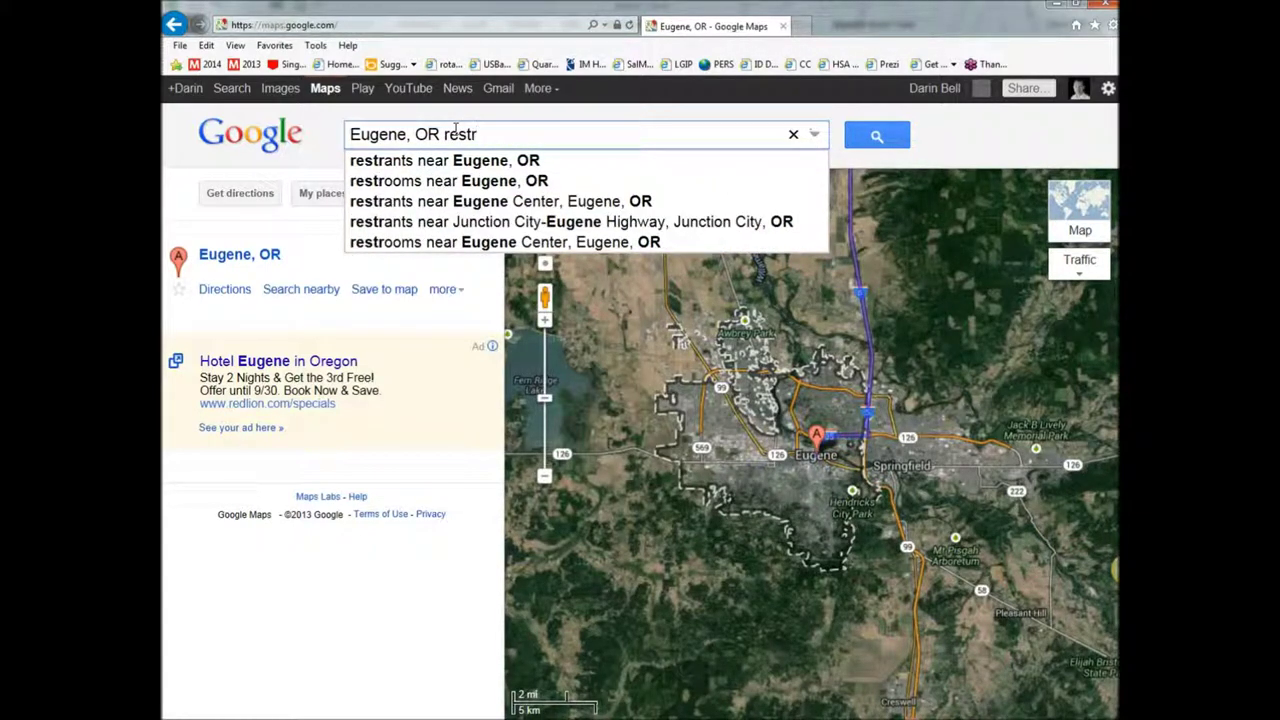
pyautogui.write('aunt')
pyautogui.press('Return')
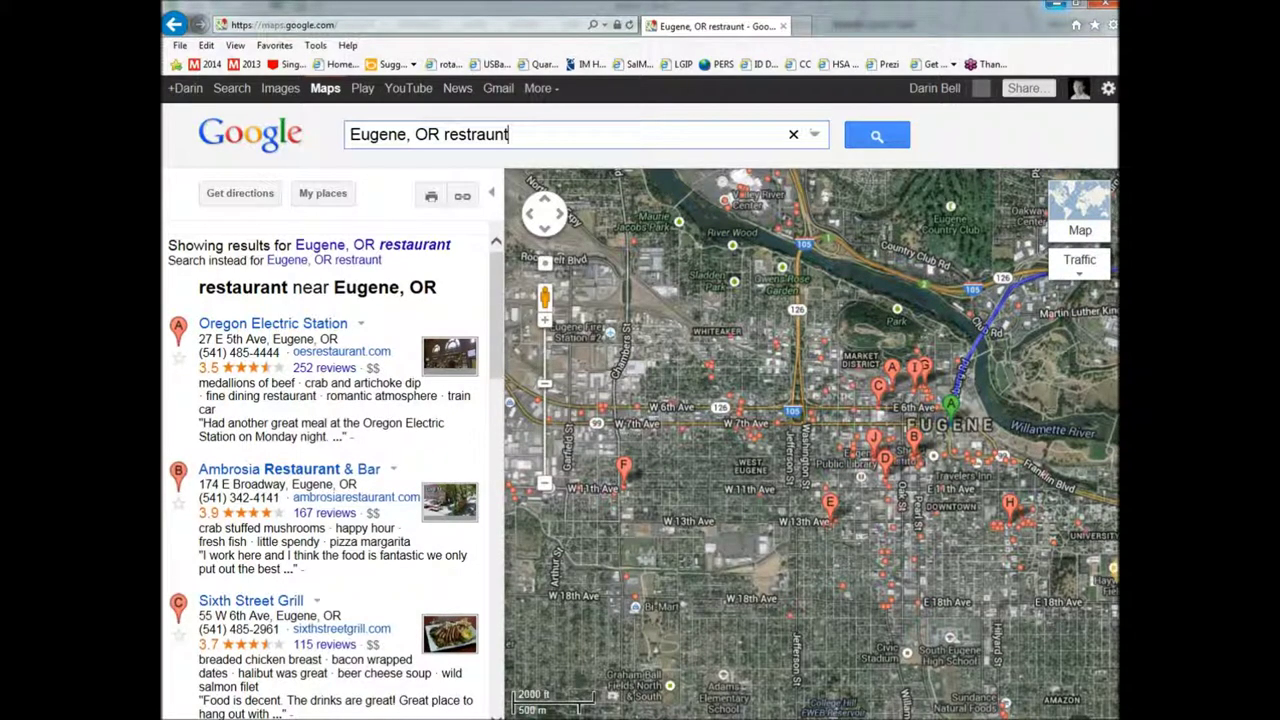
# Switch to the Excel budget workbook and enter "Tracktown Pizza" in E7 as Saturday's restaurant.
pyautogui.moveTo(505, 719)
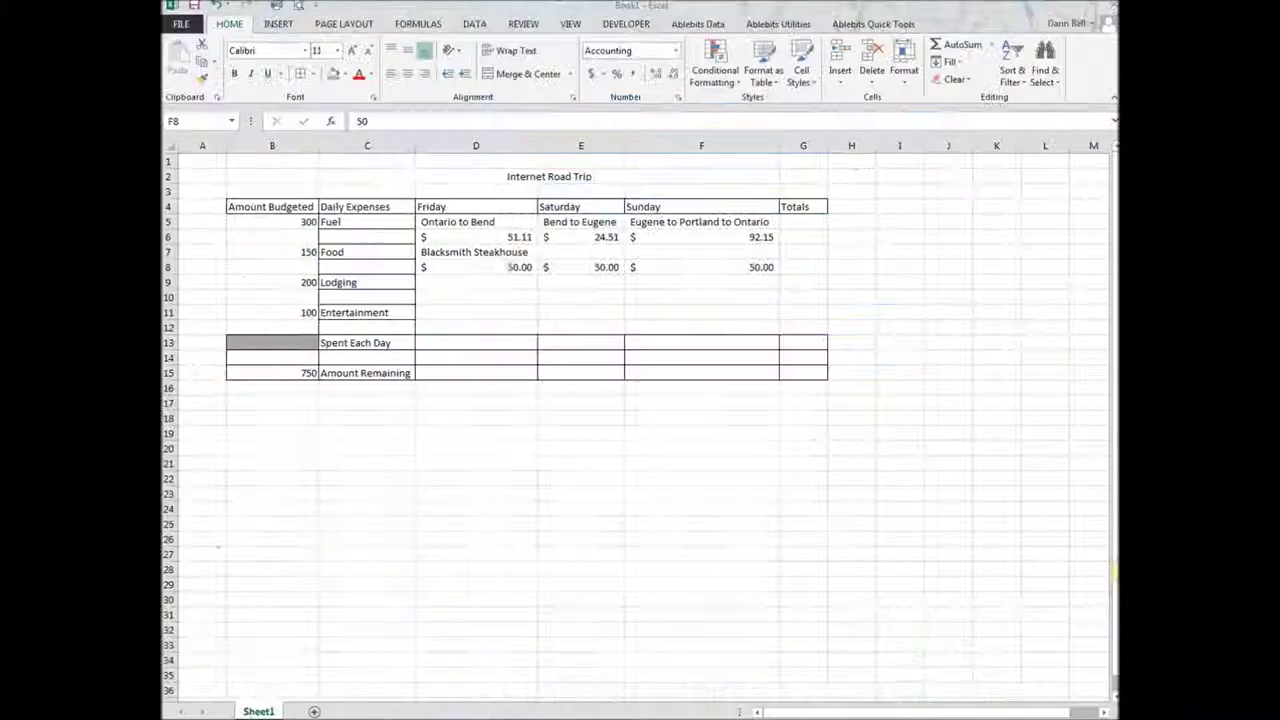
pyautogui.click(540, 600)
pyautogui.click(594, 247)
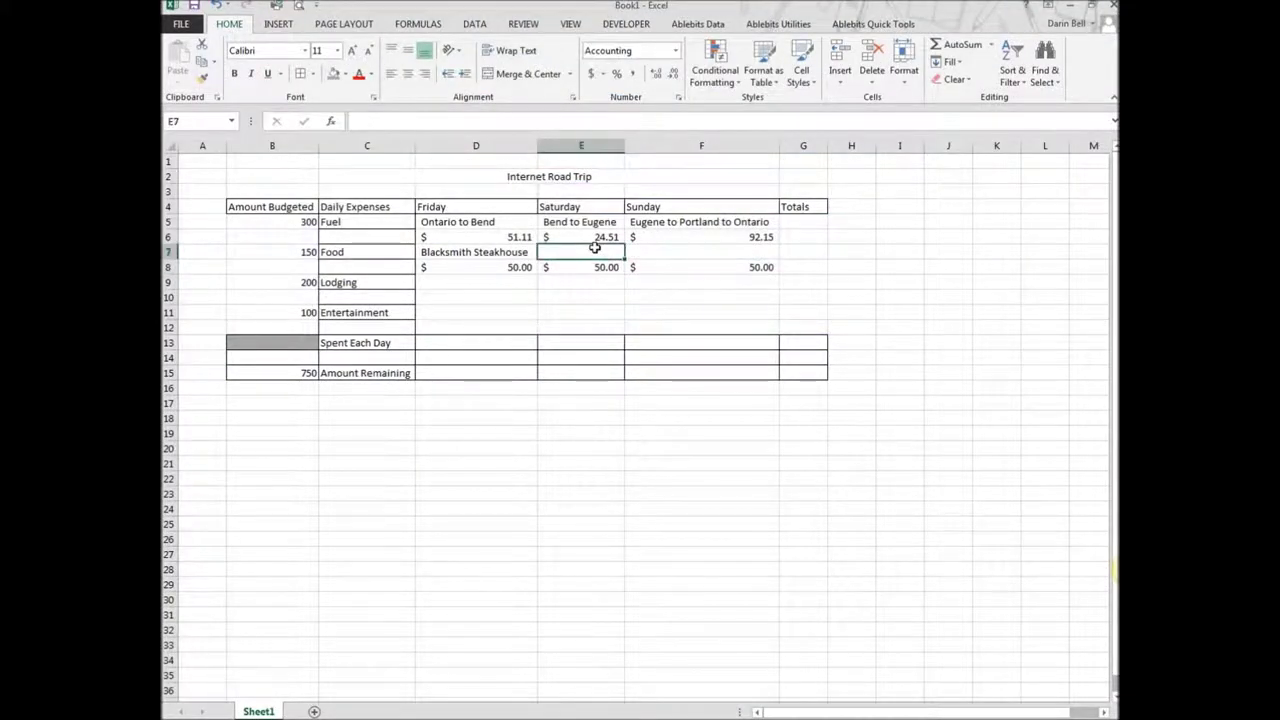
pyautogui.write('Tracktro')
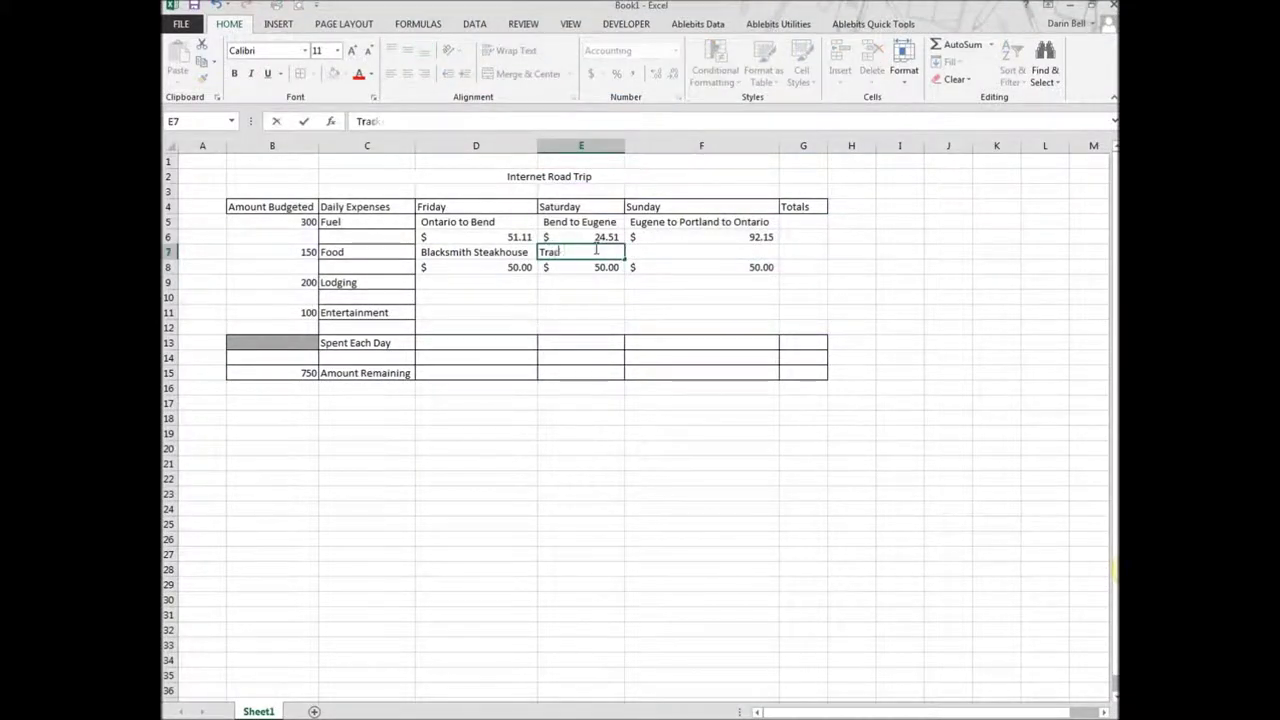
pyautogui.write('ownm')
pyautogui.press('BackSpace')
pyautogui.press('BackSpace')
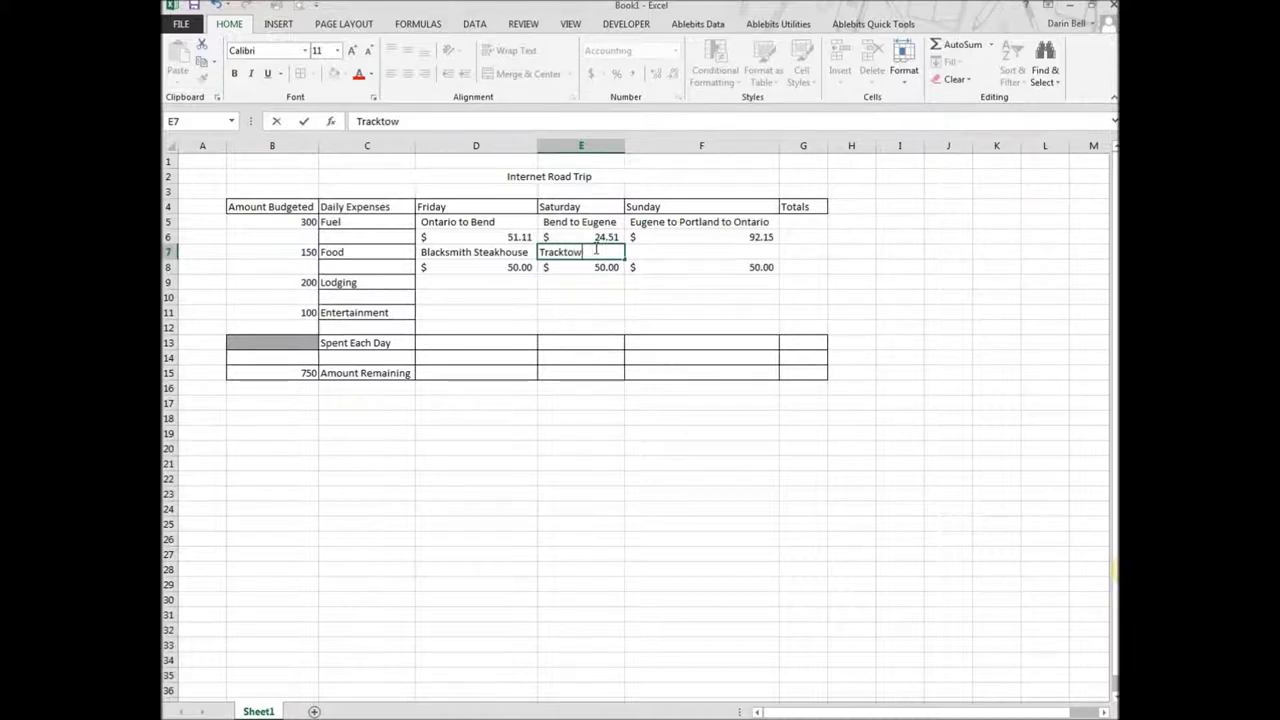
pyautogui.write('n Pizza')
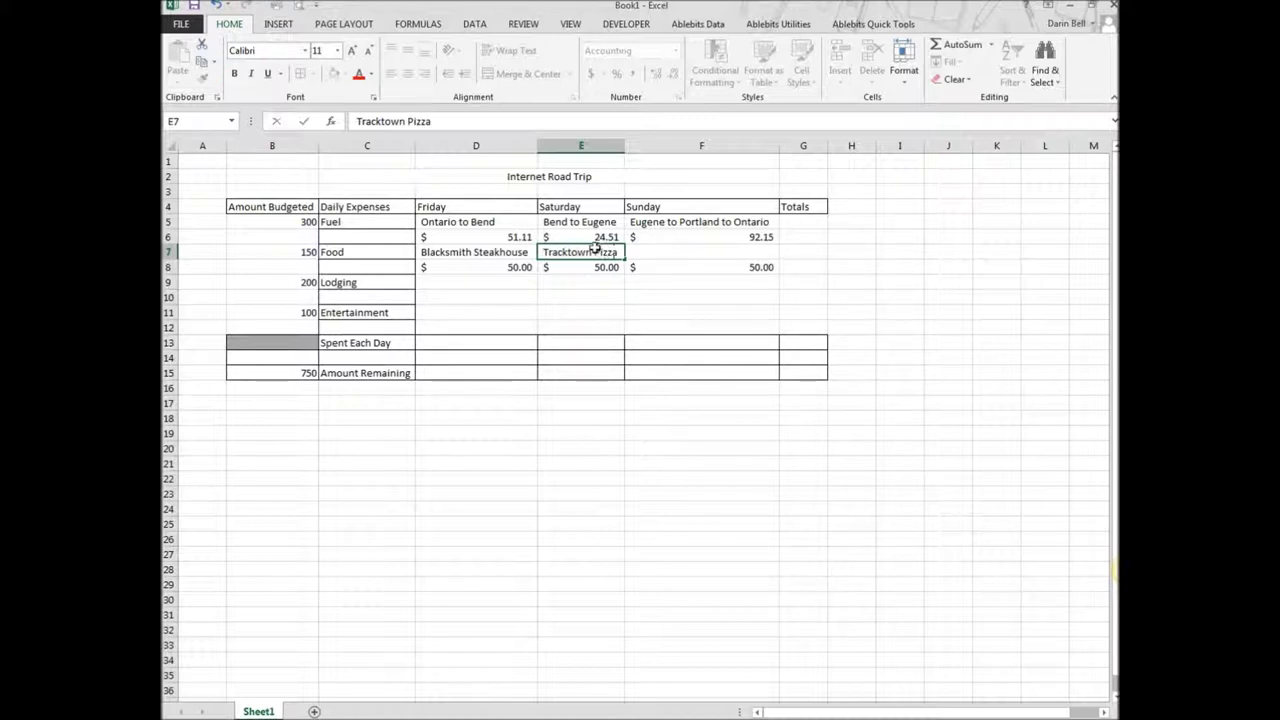
pyautogui.press('Tab')
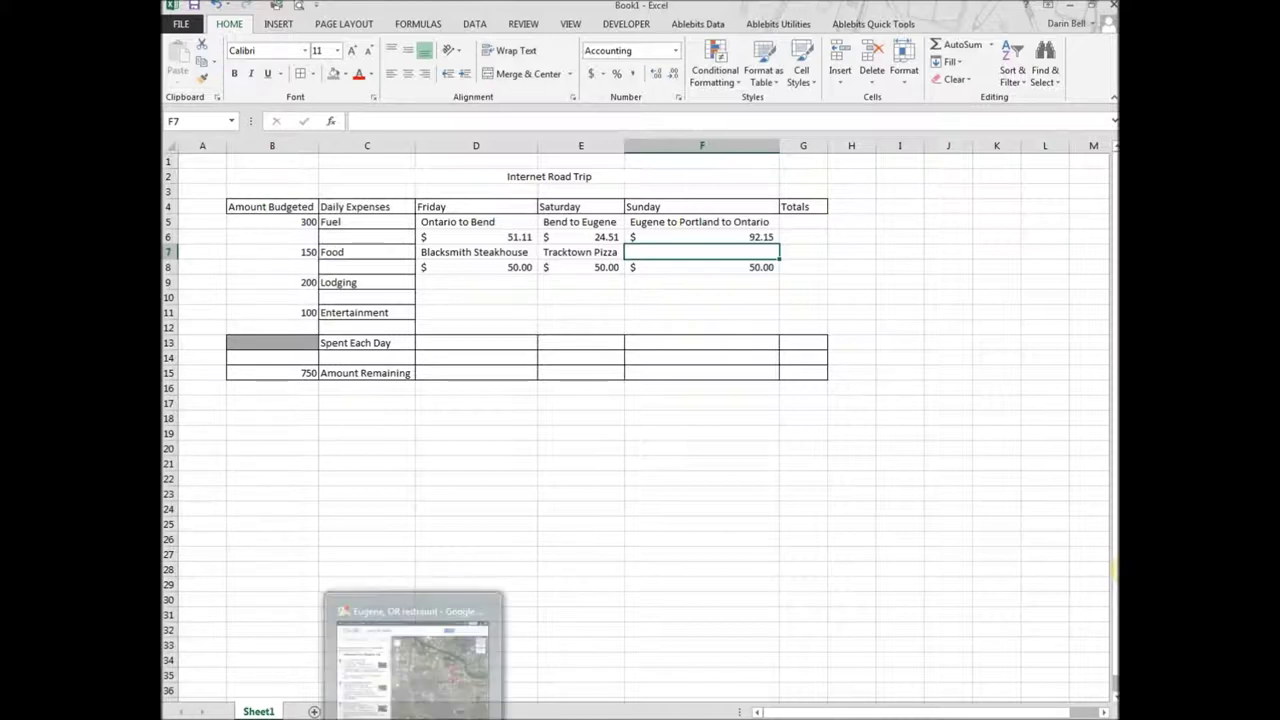
# Switch back to Google Maps in the browser and replace the Eugene search with Portland, OR.
pyautogui.click(413, 650)
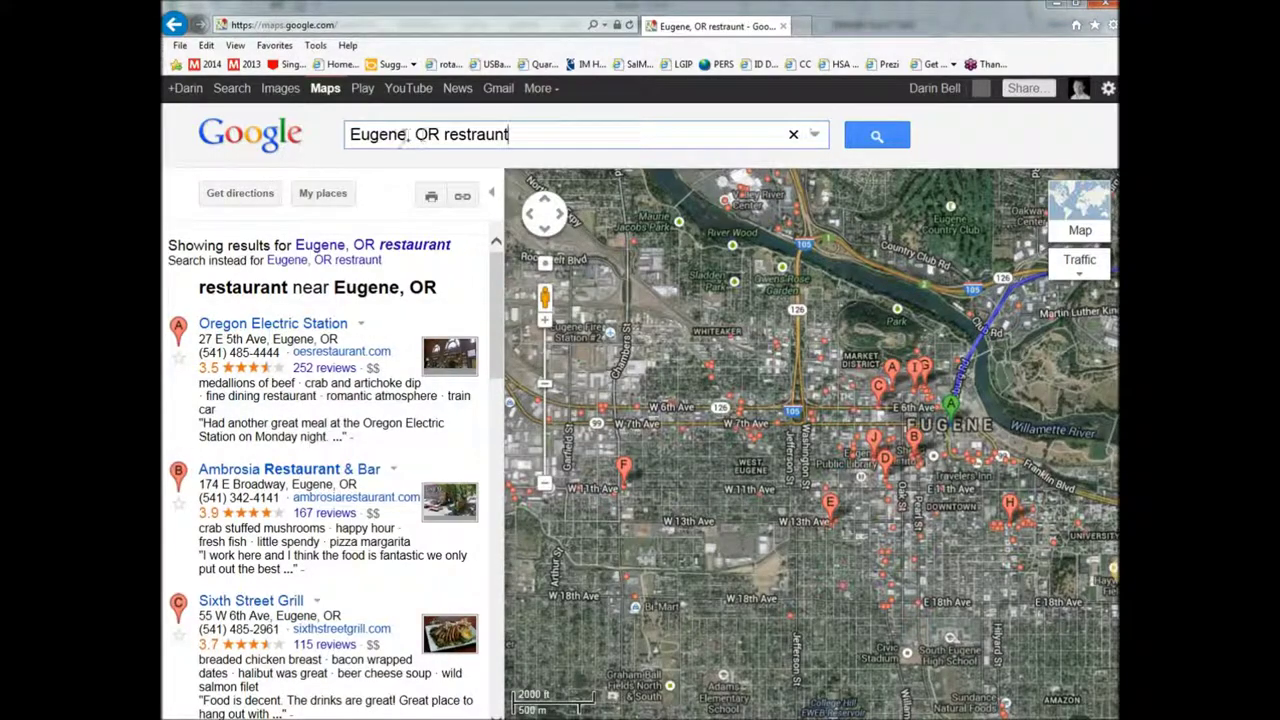
pyautogui.moveTo(440, 140); pyautogui.dragTo(343, 140)
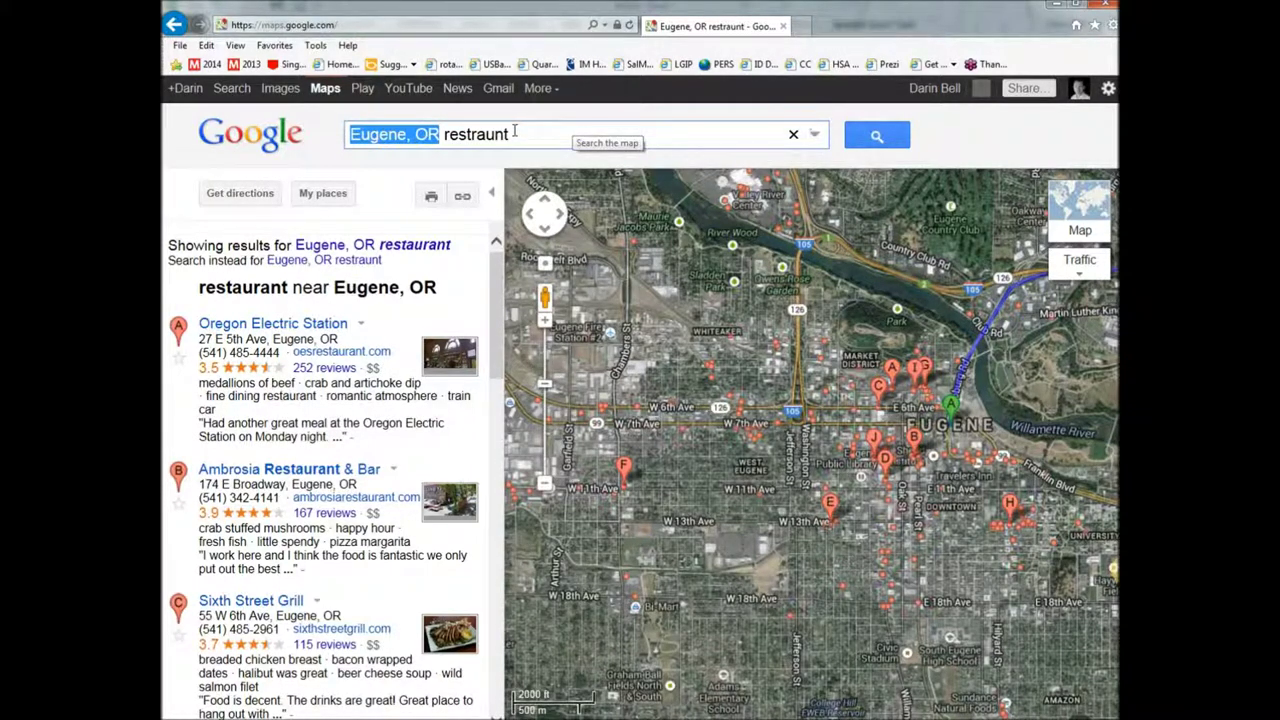
pyautogui.moveTo(516, 133); pyautogui.dragTo(300, 133)
pyautogui.write('Port')
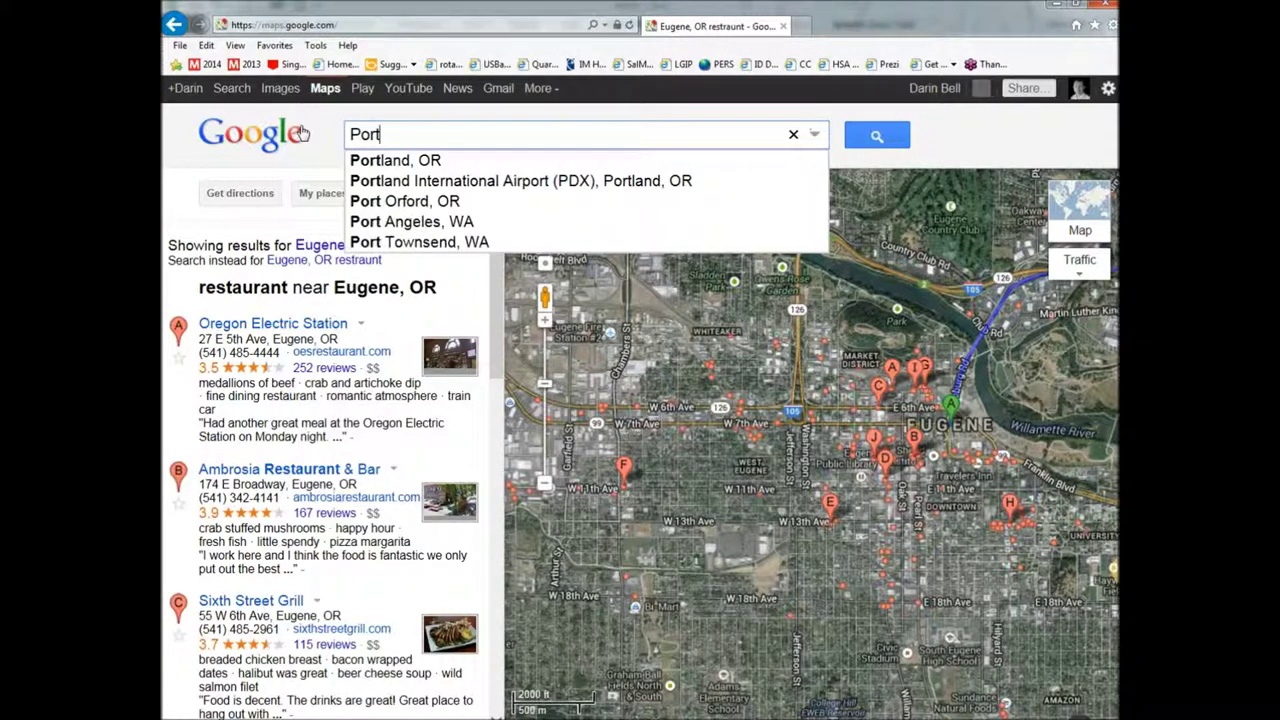
pyautogui.write('land')
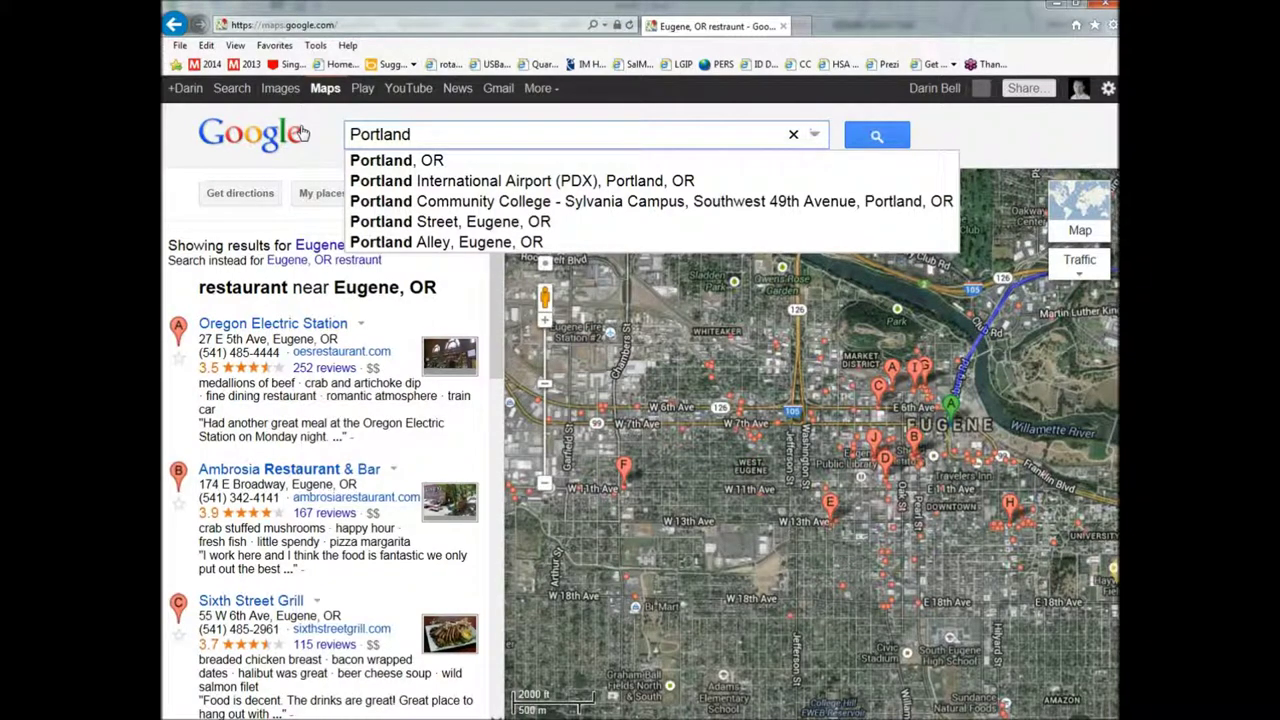
pyautogui.click(428, 162)
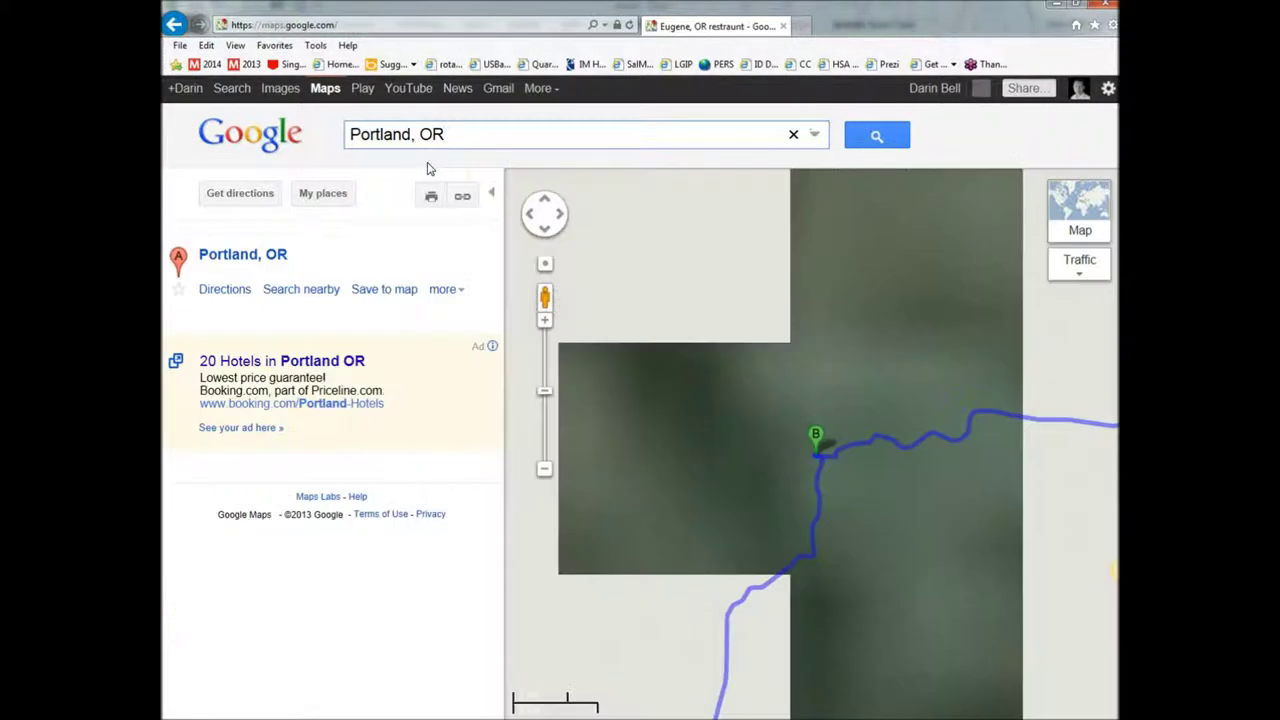
# Search for restaurants near Portland, OR and open the Down To Earth Cafe website from its listing.
pyautogui.click(460, 133)
pyautogui.write('rest')
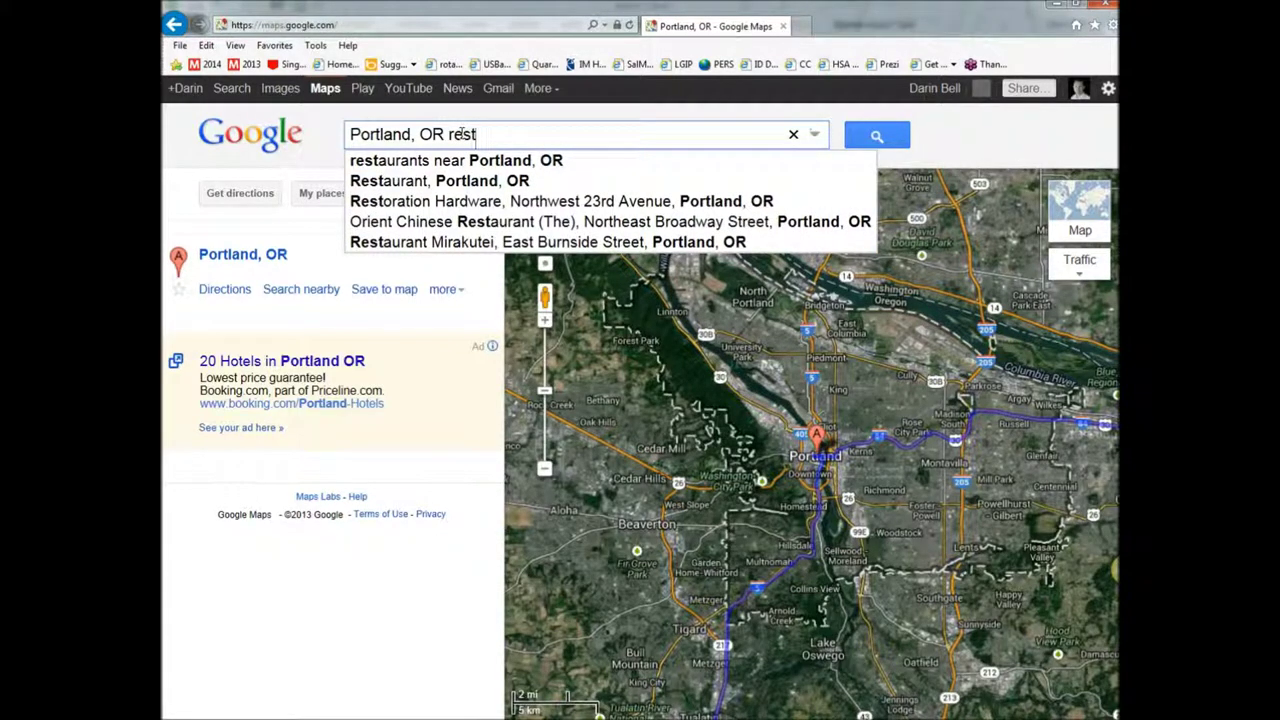
pyautogui.write('a')
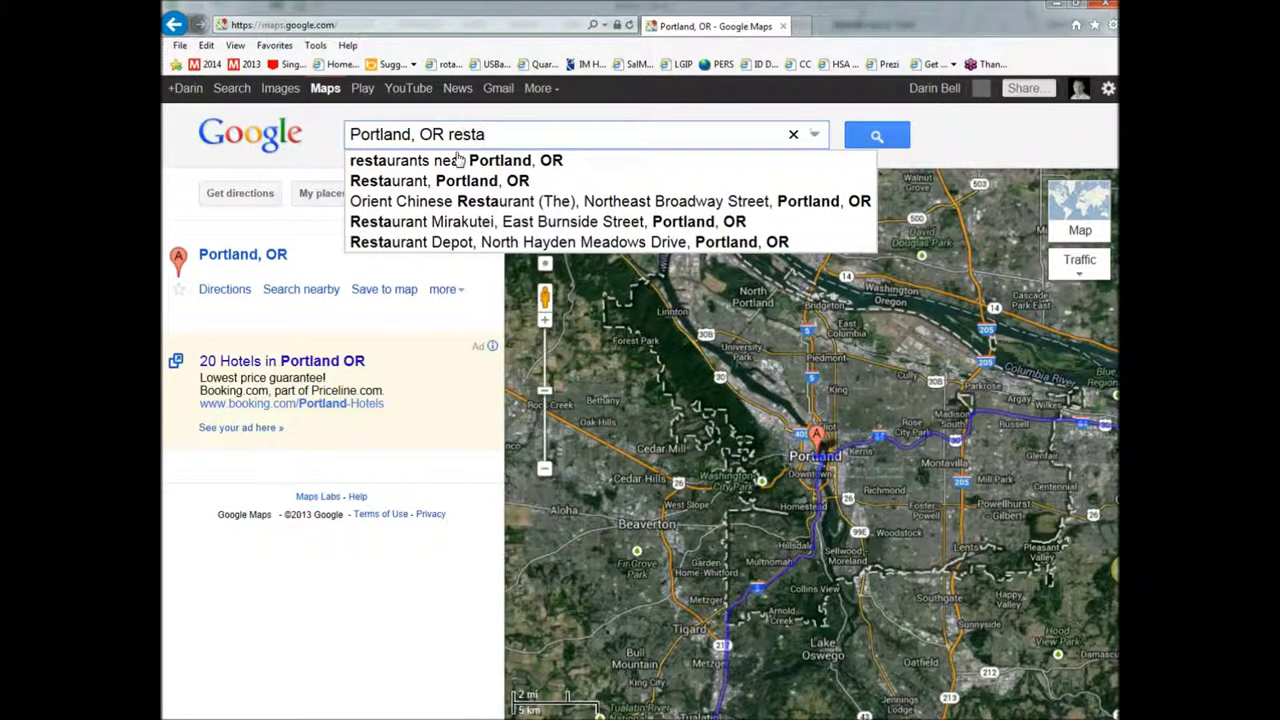
pyautogui.click(470, 160)
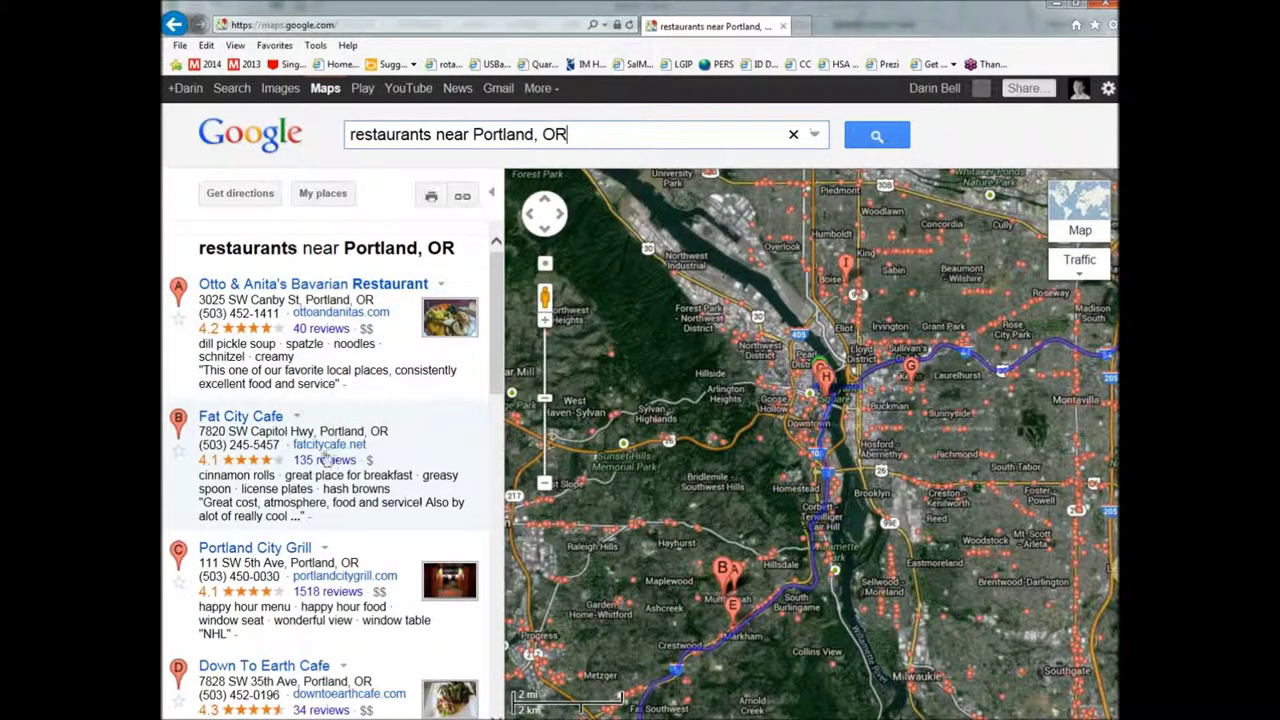
pyautogui.scroll(-1, 322, 500)
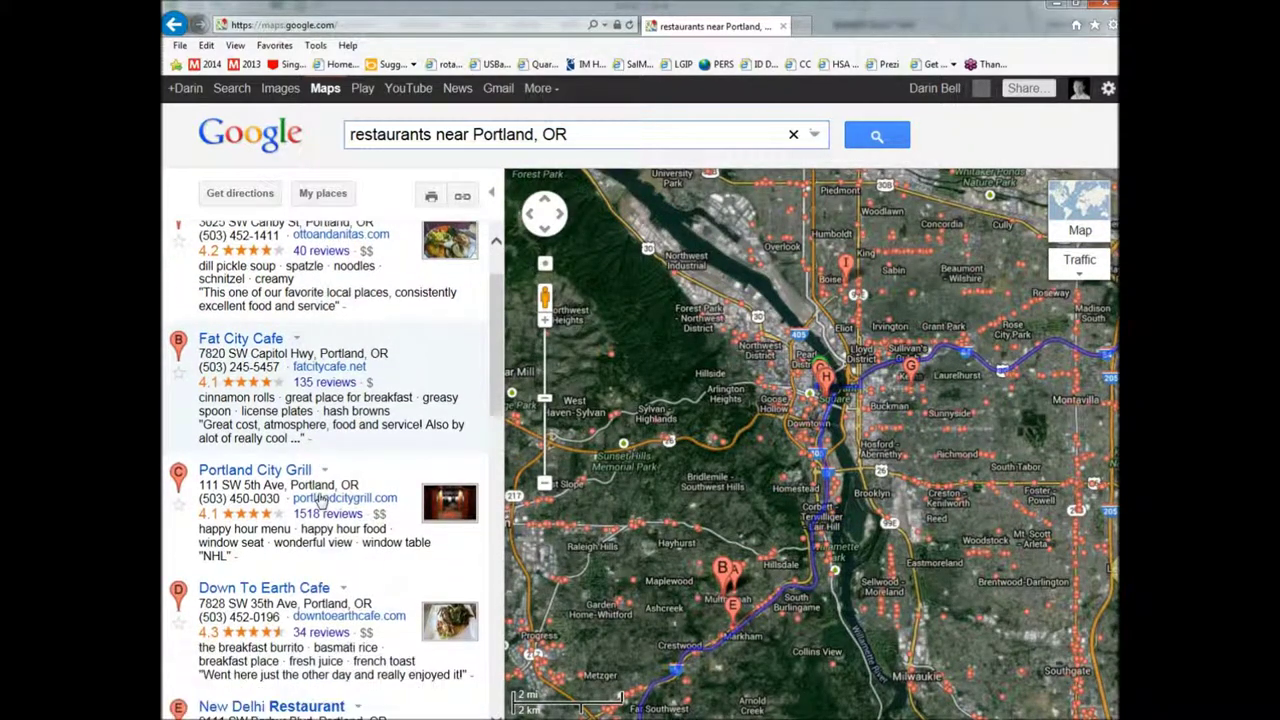
pyautogui.click(318, 624)
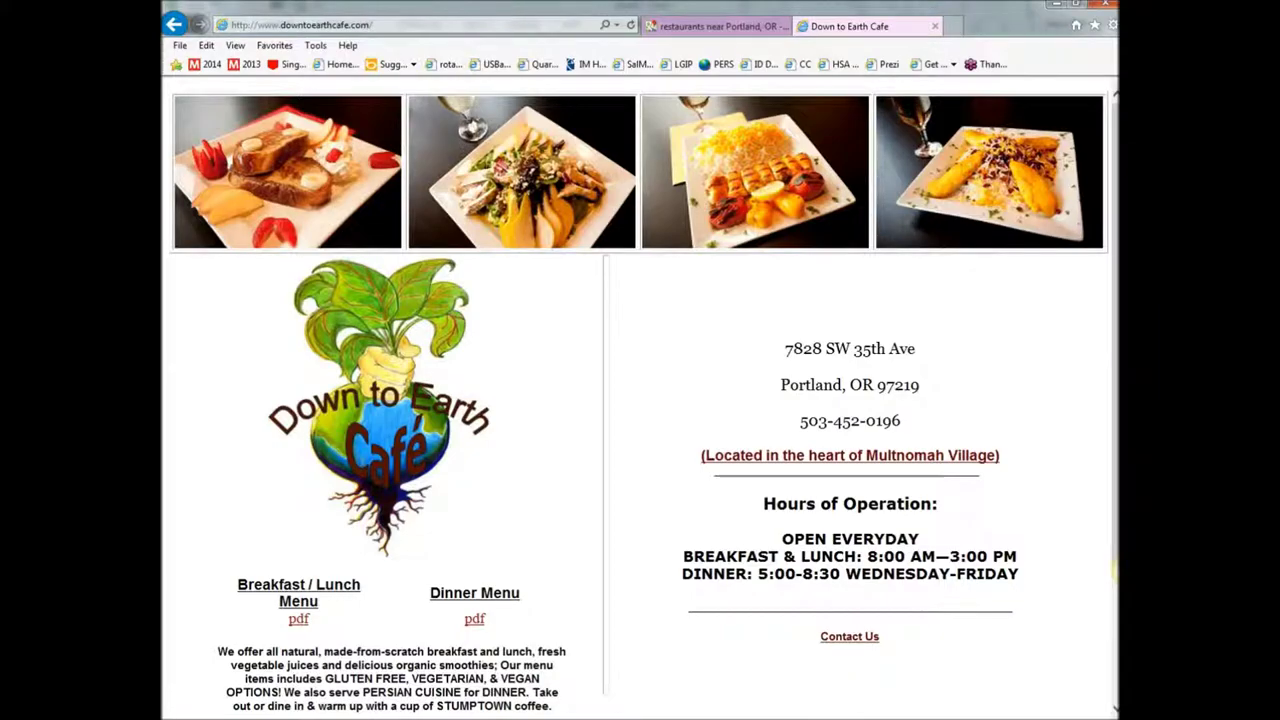
# Switch to the Excel budget workbook and enter "Down to Earth Café" in F7 as Sunday's restaurant.
pyautogui.hotkey('alt', 'Tab')
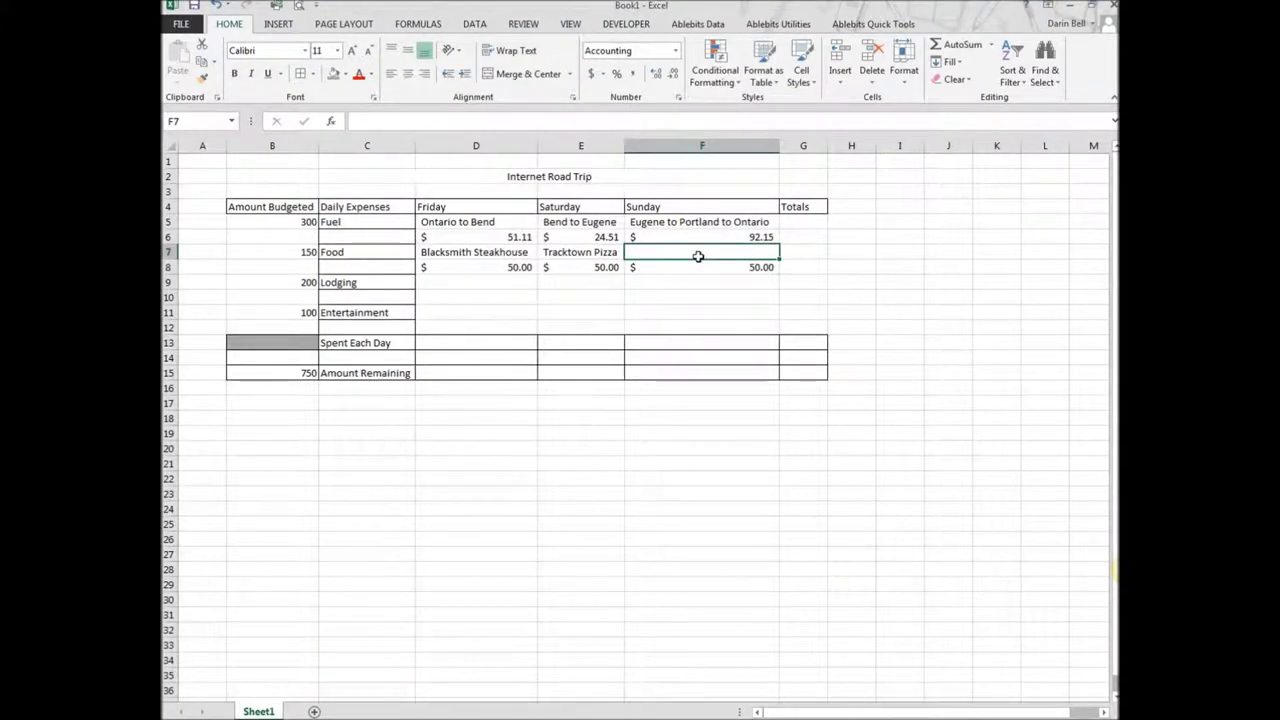
pyautogui.write('Down to Ear')
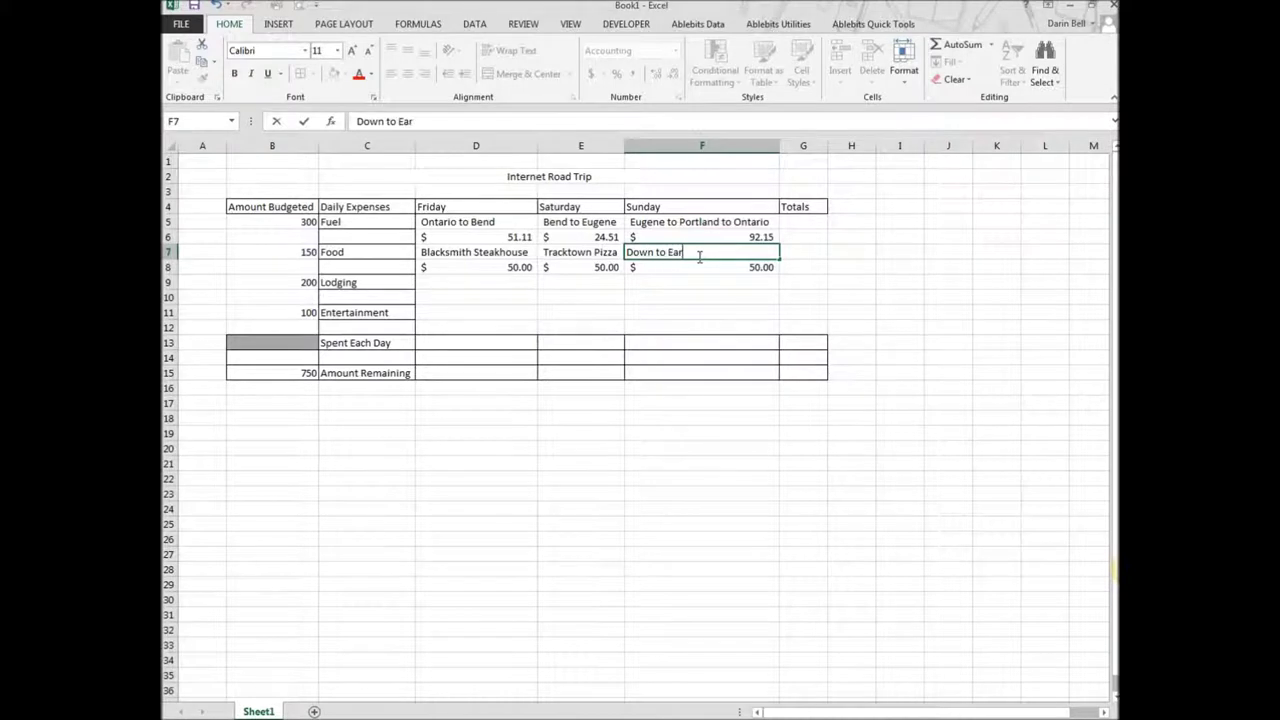
pyautogui.write('th Café')
pyautogui.press('Return')
pyautogui.press('Left')
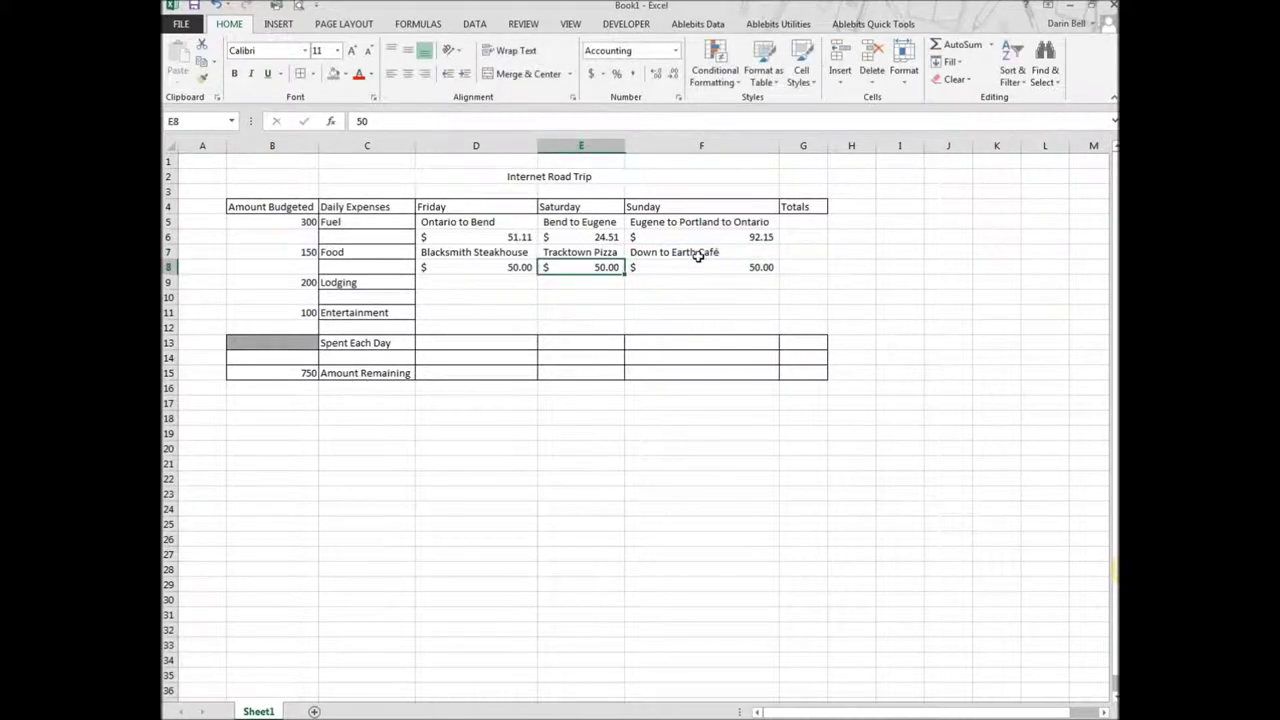
pyautogui.click(499, 284)
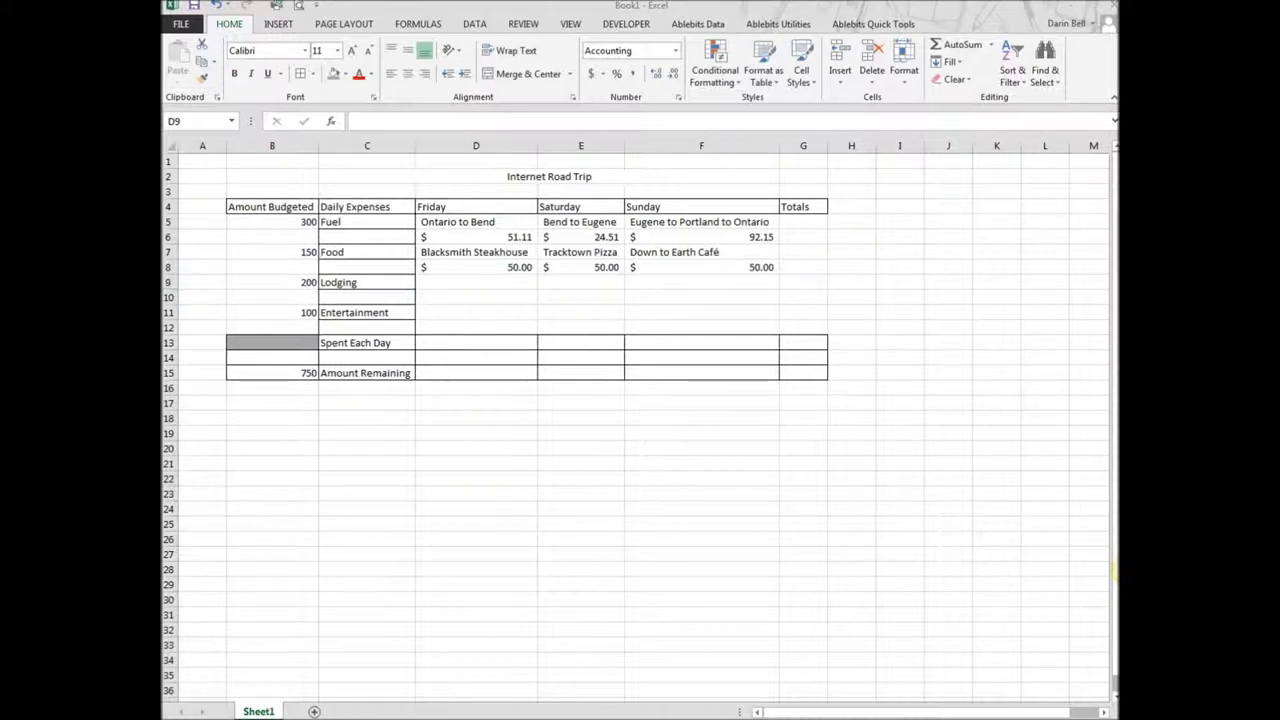
pyautogui.click(469, 285)
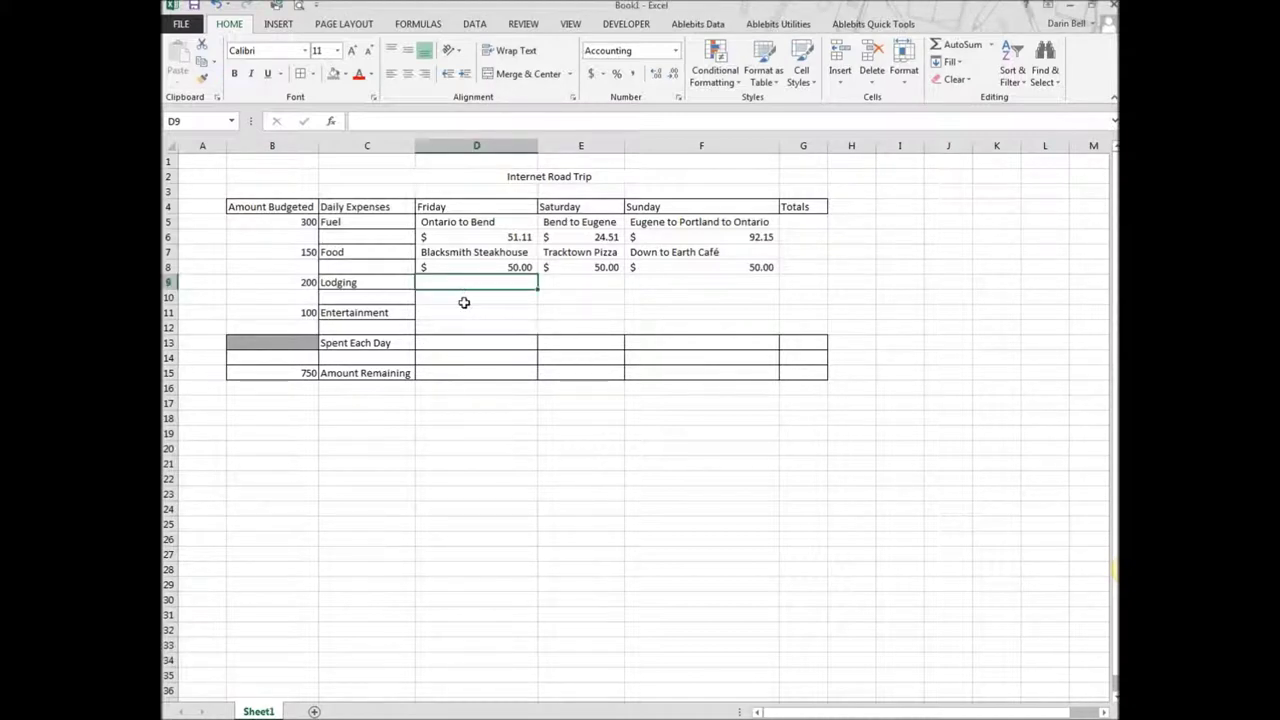
pyautogui.click(467, 312)
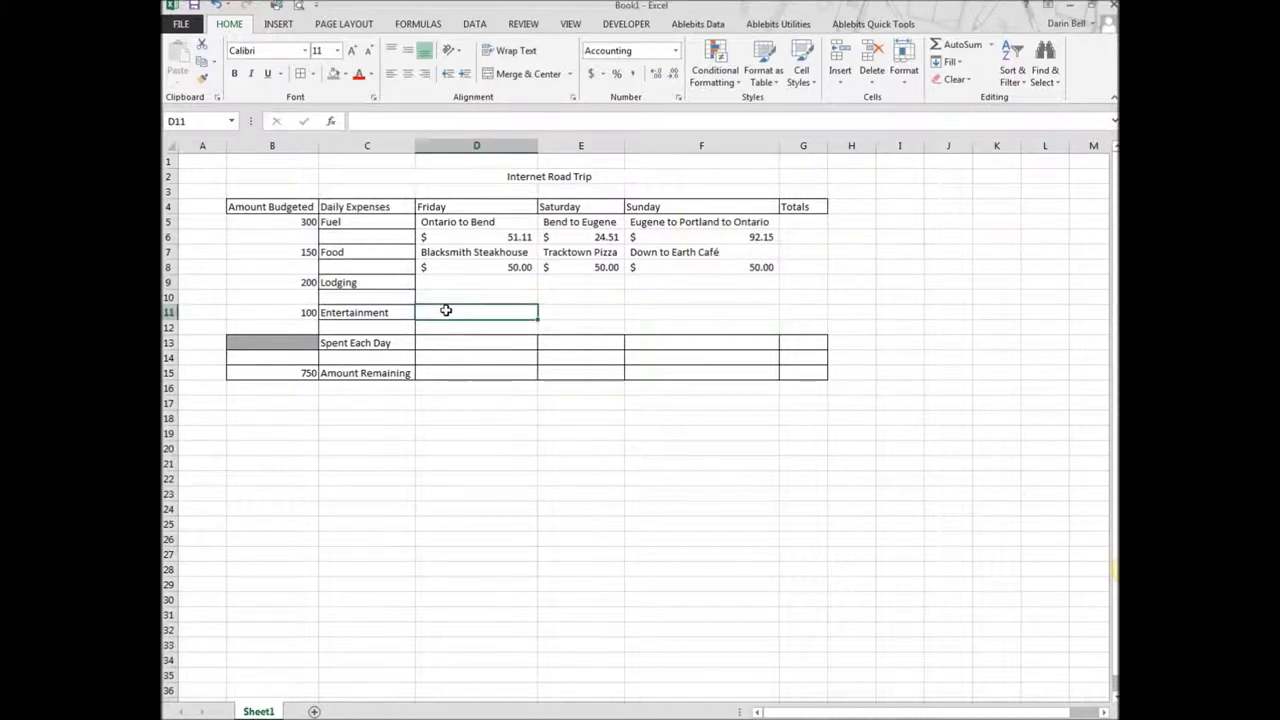
pyautogui.click(463, 298)
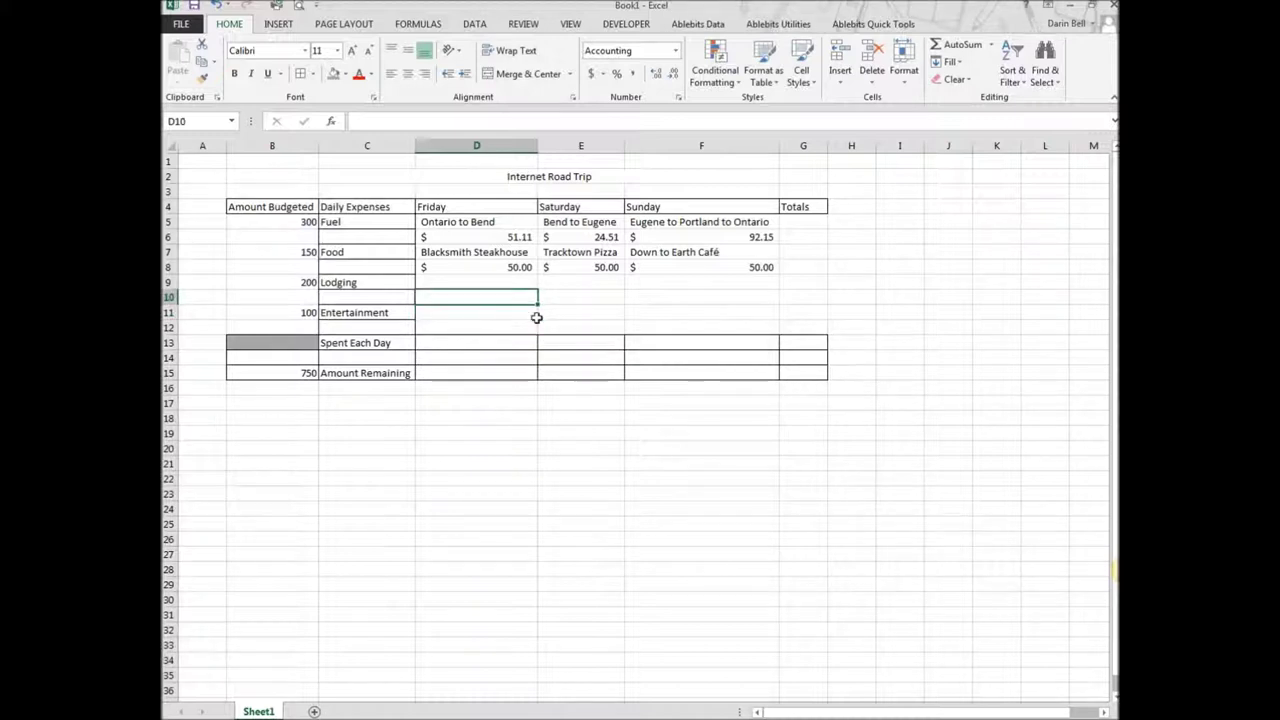
# Enter "U of O Game" in E10 under Saturday.
pyautogui.click(597, 299)
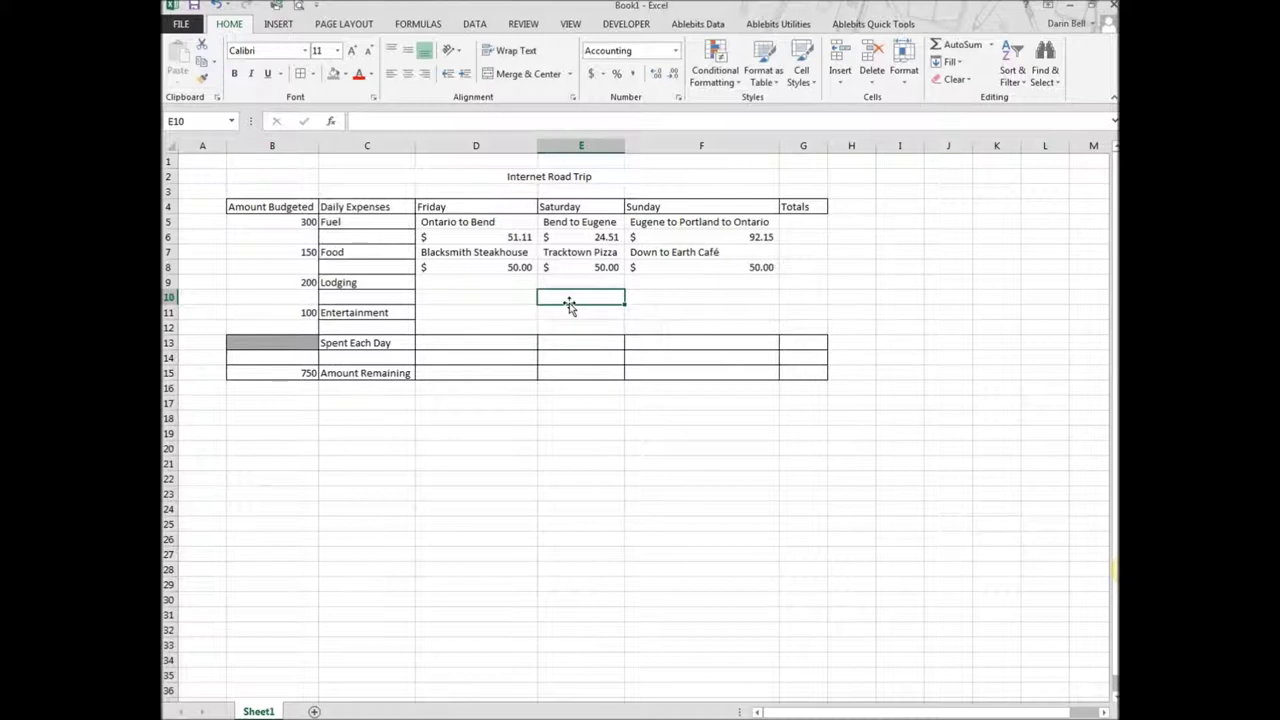
pyautogui.write('U')
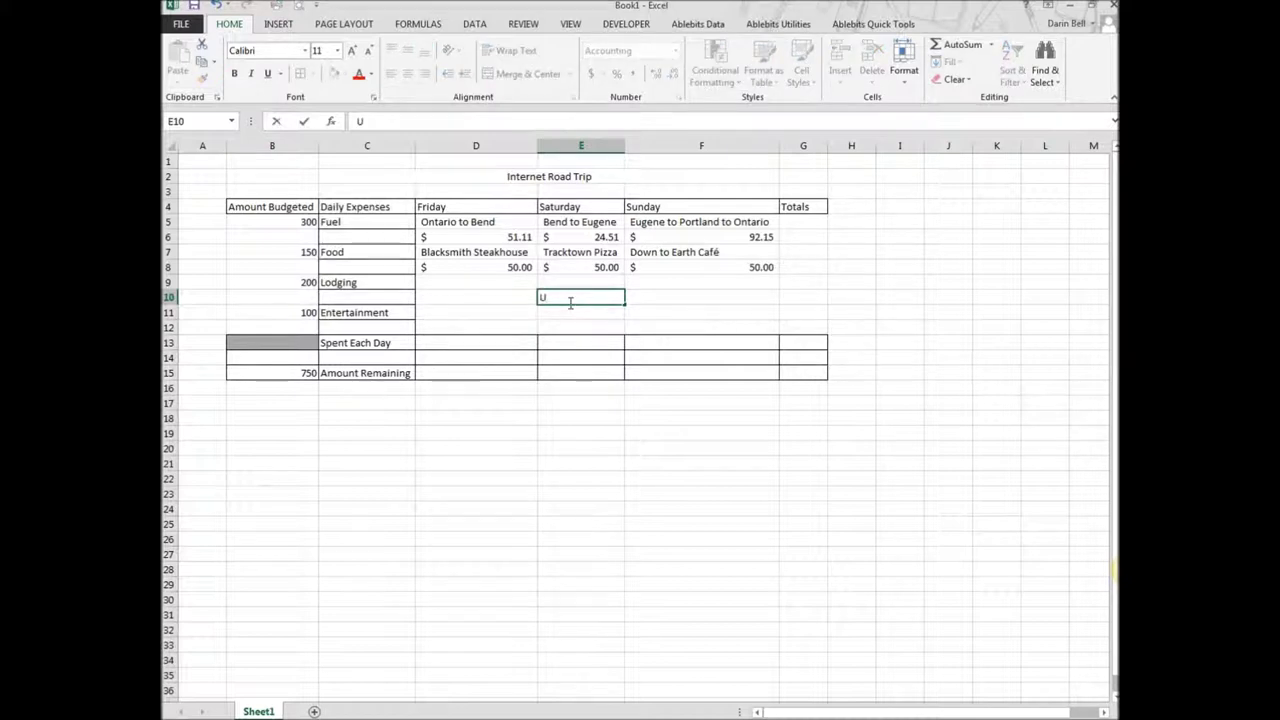
pyautogui.write(' of O Game')
# Enter "Mountain Biking" in D10 as Friday's activity.
pyautogui.click(480, 297)
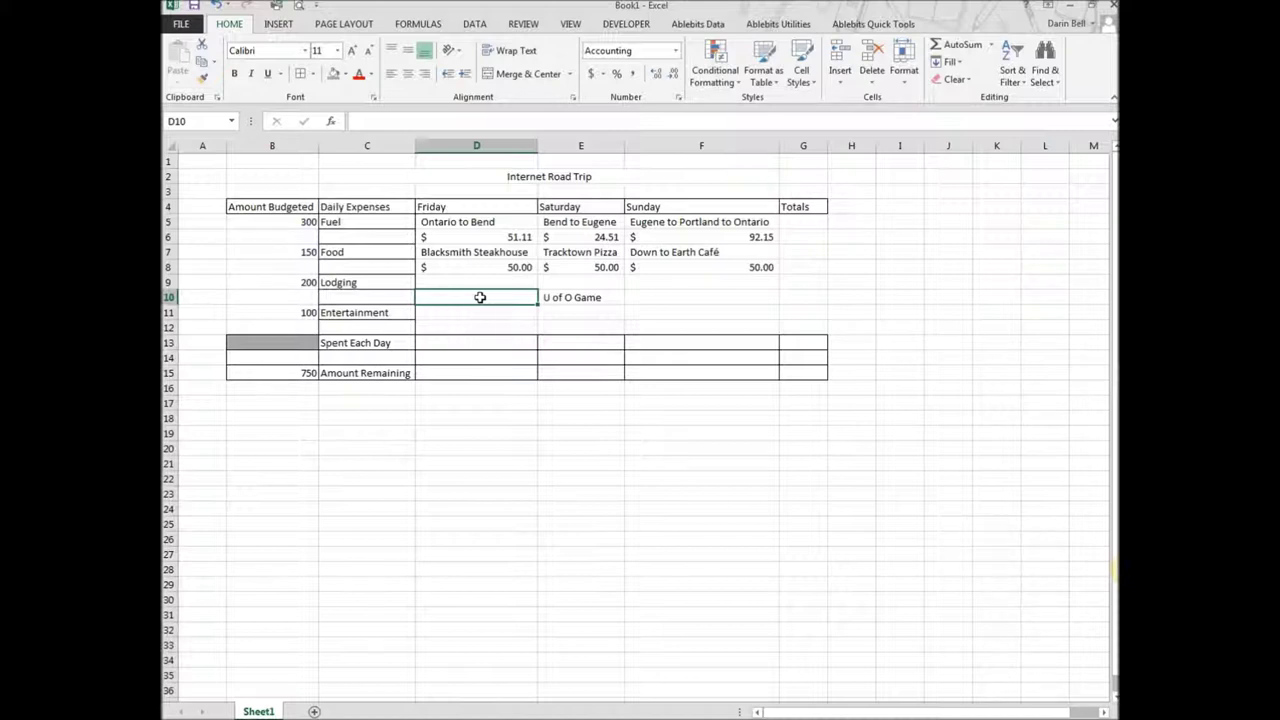
pyautogui.write('Mountain')
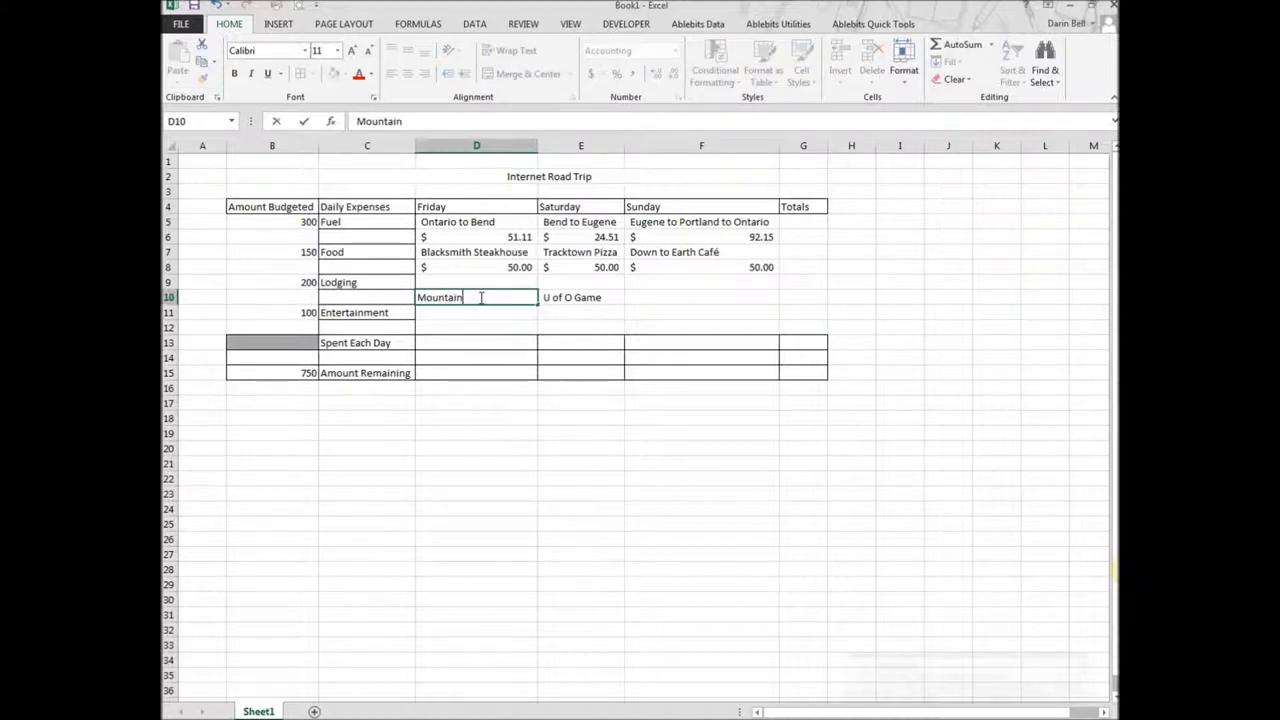
pyautogui.write(' Biking')
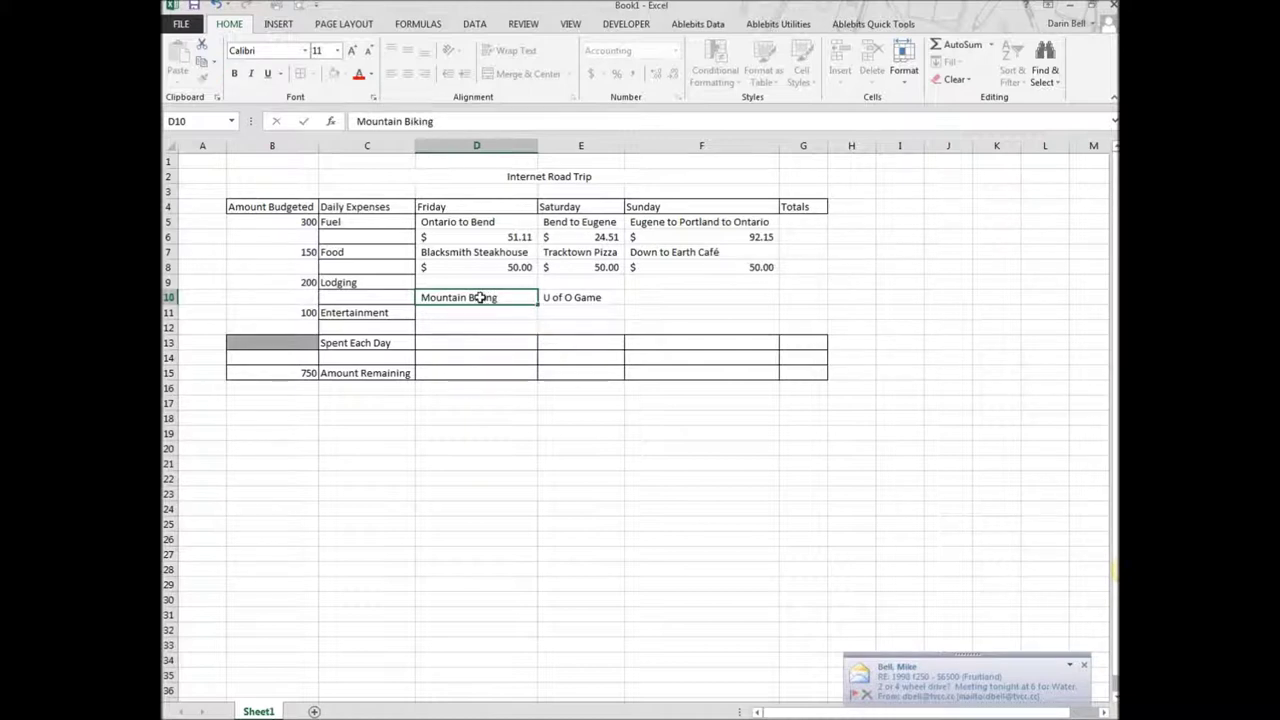
pyautogui.press('Tab')
pyautogui.press('Tab')
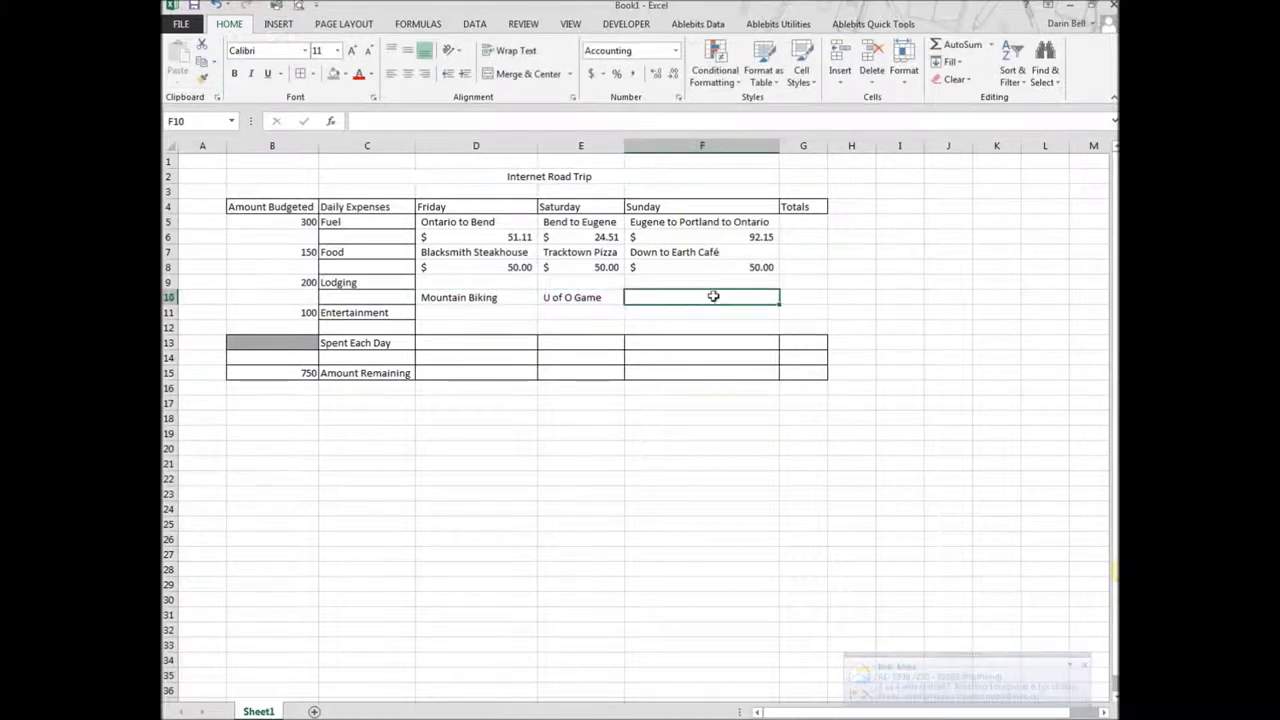
# Enter the activity costs below their names: 25 in D11 for Friday and 60 in E11 for Saturday.
pyautogui.moveTo(697, 305); pyautogui.dragTo(463, 311)
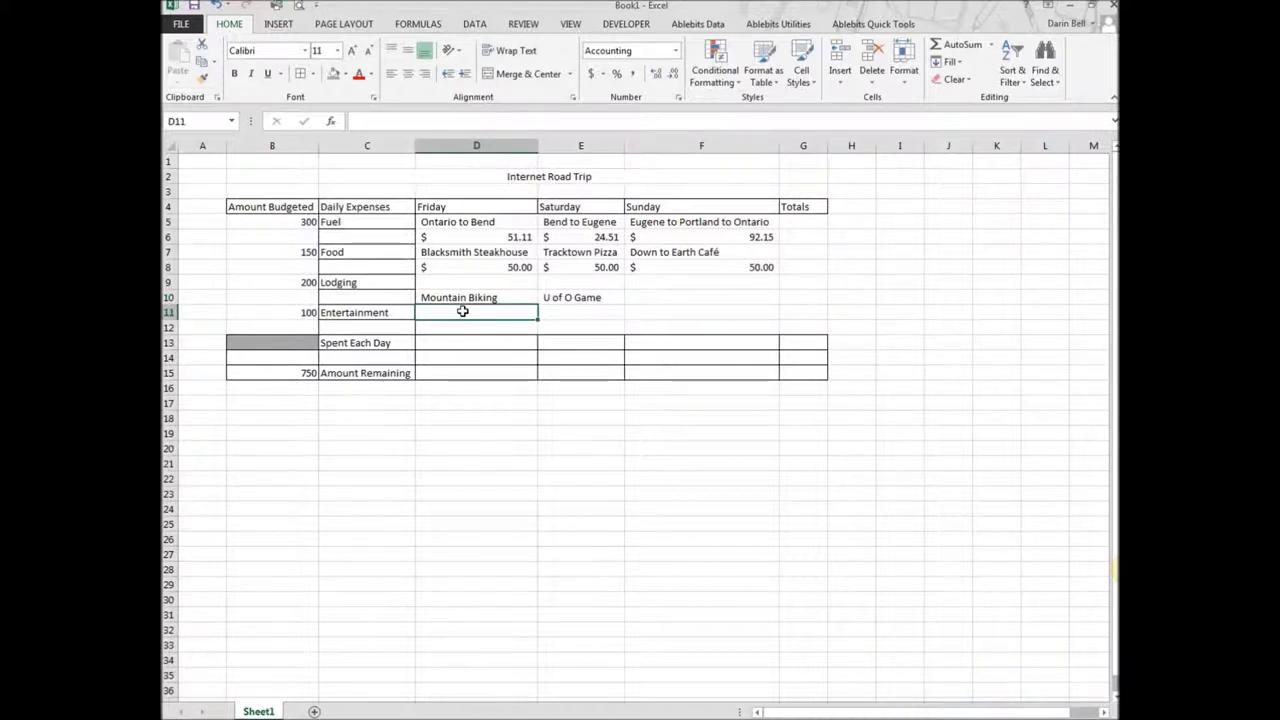
pyautogui.write('25')
pyautogui.press('Tab')
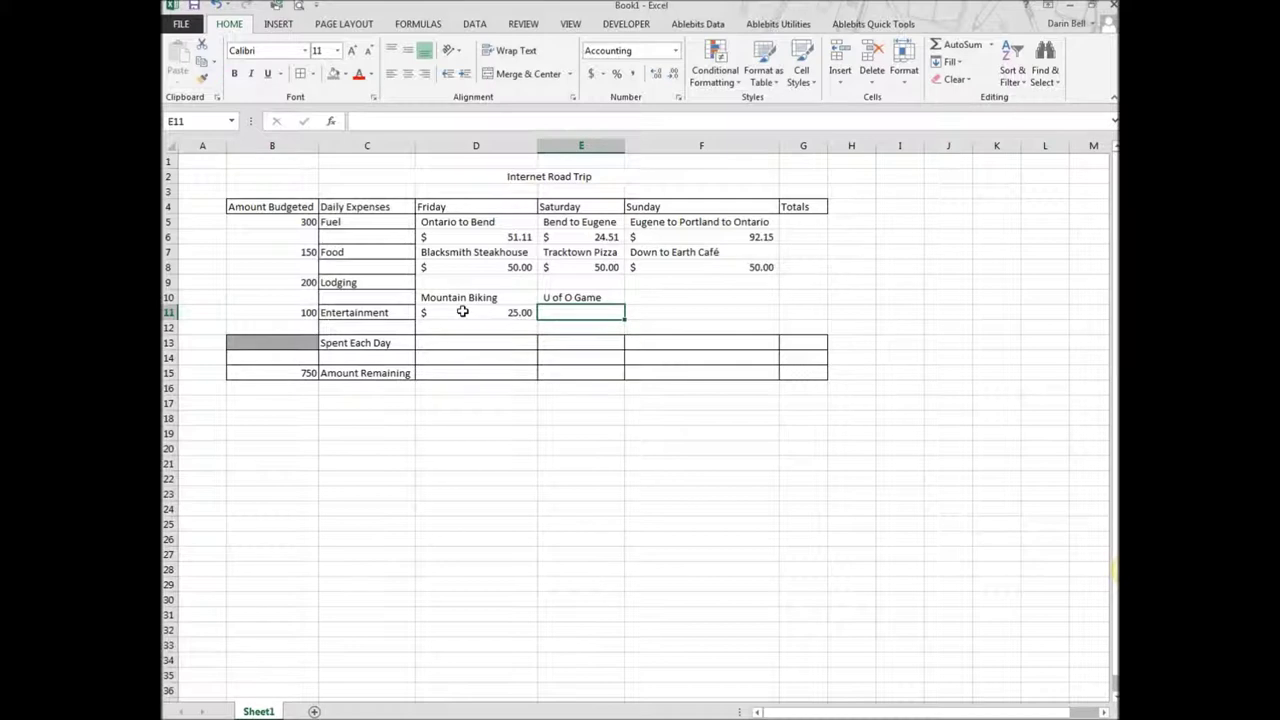
pyautogui.write('60')
pyautogui.press('Tab')
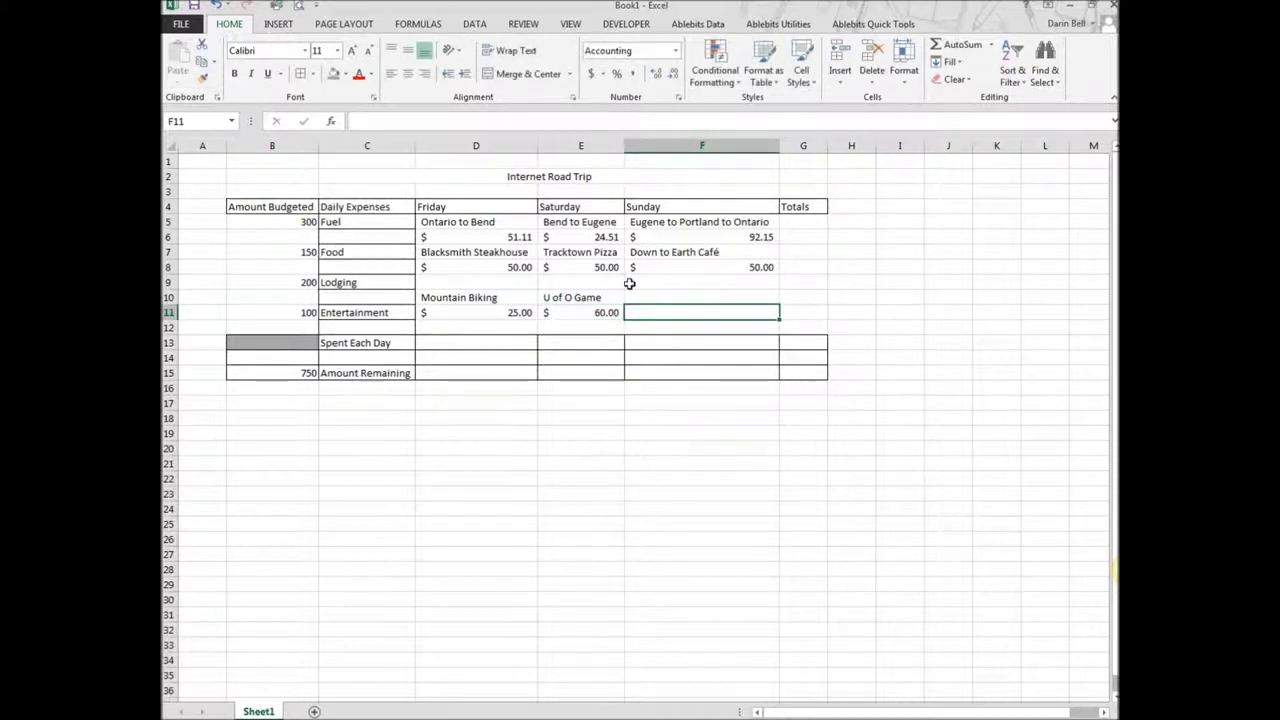
# Enter "N/A" in F10 as Sunday's activity and 0 in F11 as its cost.
pyautogui.click(669, 297)
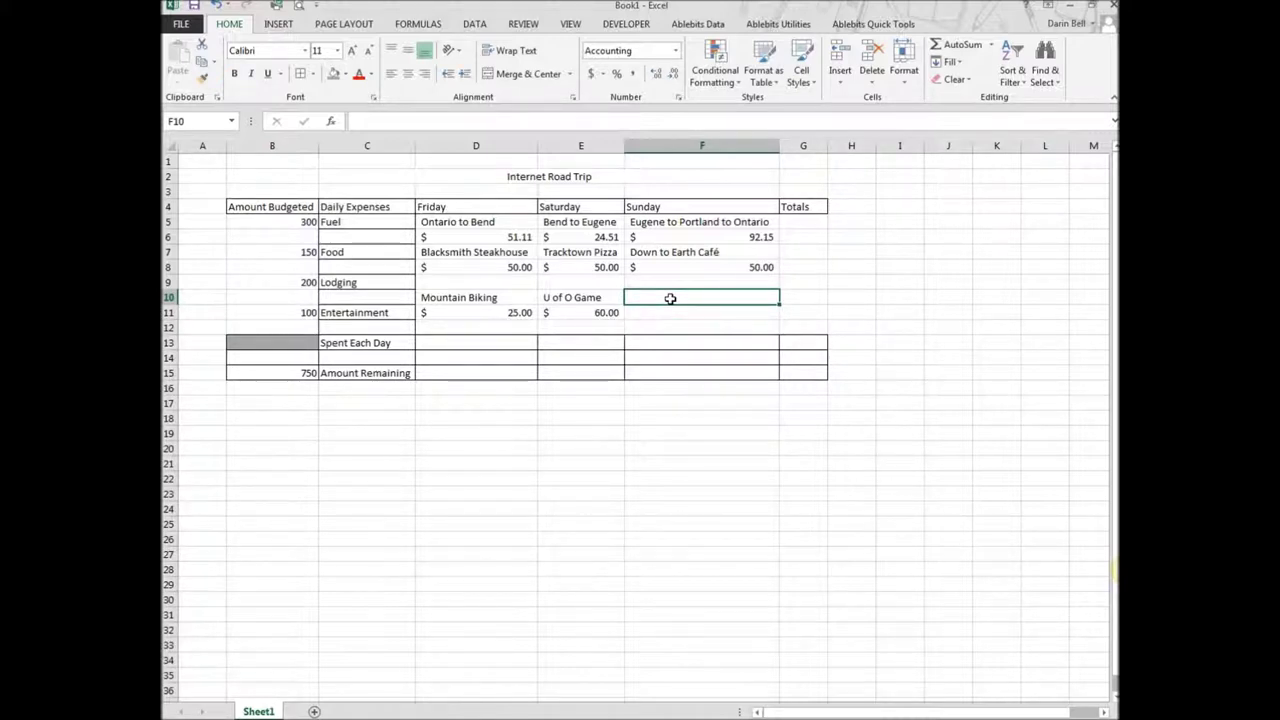
pyautogui.write('No')
pyautogui.press('BackSpace')
pyautogui.press('BackSpace')
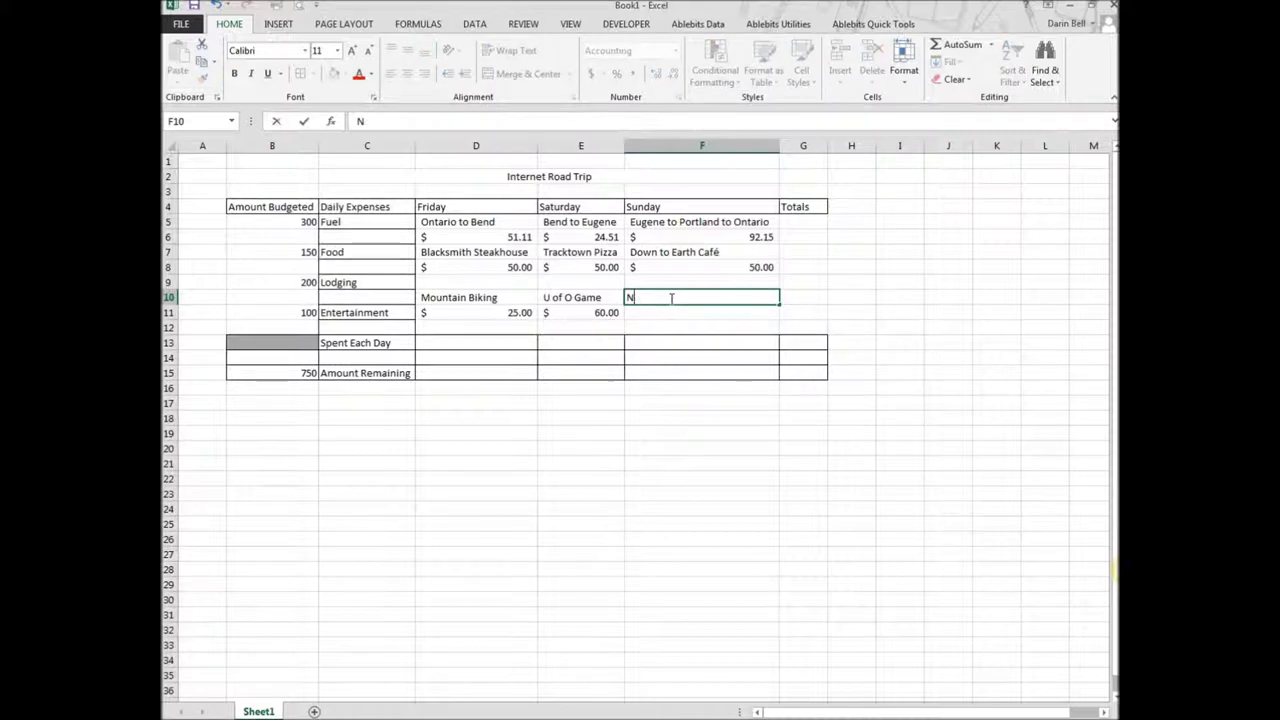
pyautogui.write('/A')
pyautogui.click(673, 311)
pyautogui.write('0')
# Move the activity names and costs in D10:F11 down one row to D11:F12, aligned with the Entertainment label.
pyautogui.click(668, 272)
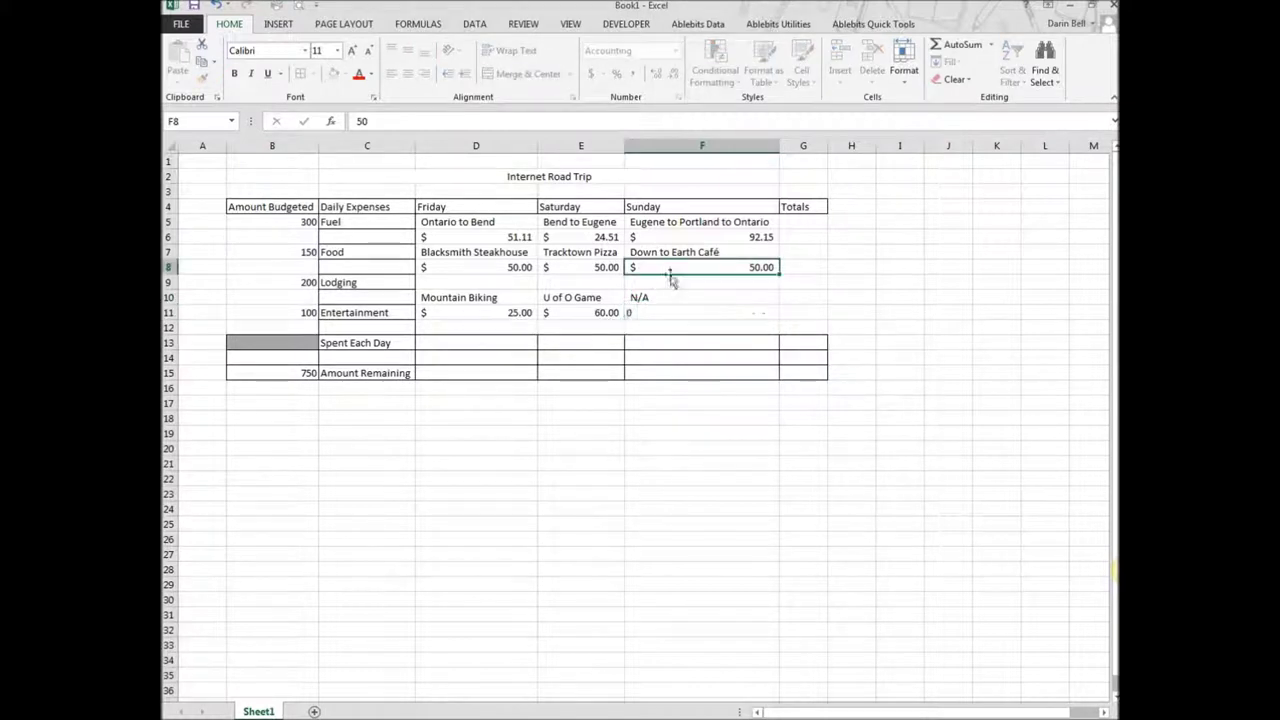
pyautogui.click(649, 286)
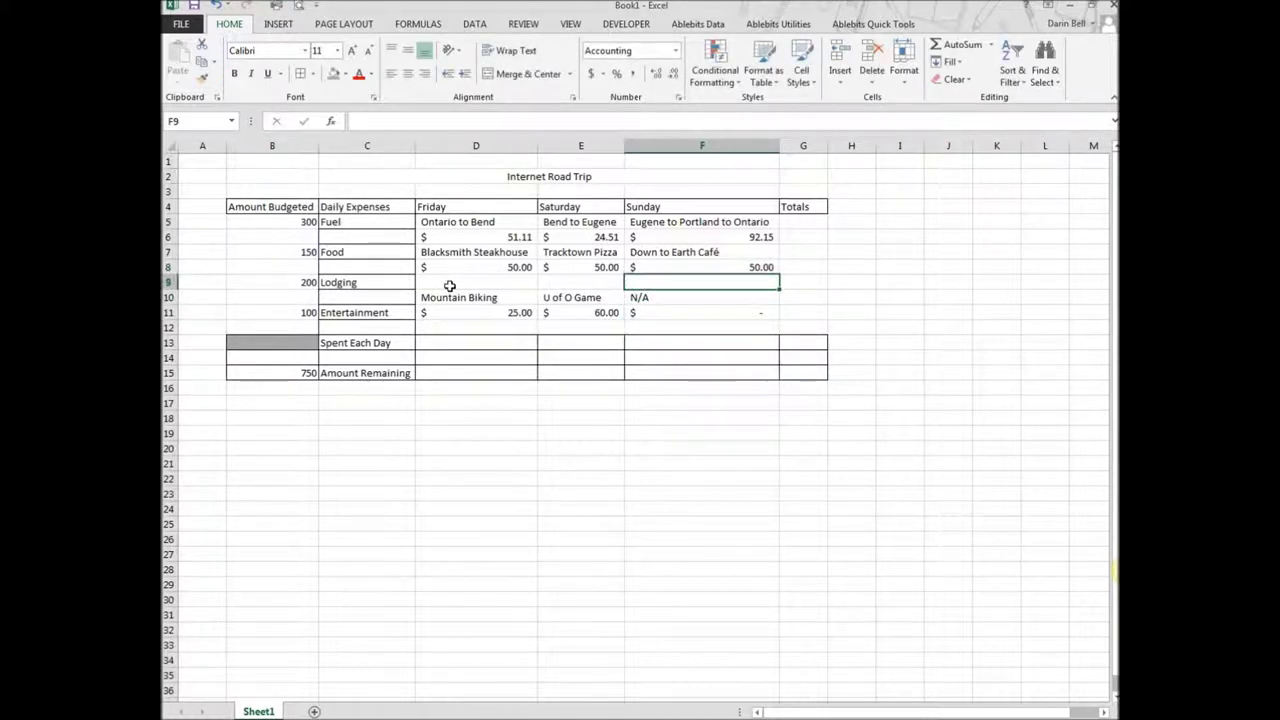
pyautogui.moveTo(443, 298); pyautogui.dragTo(682, 338)
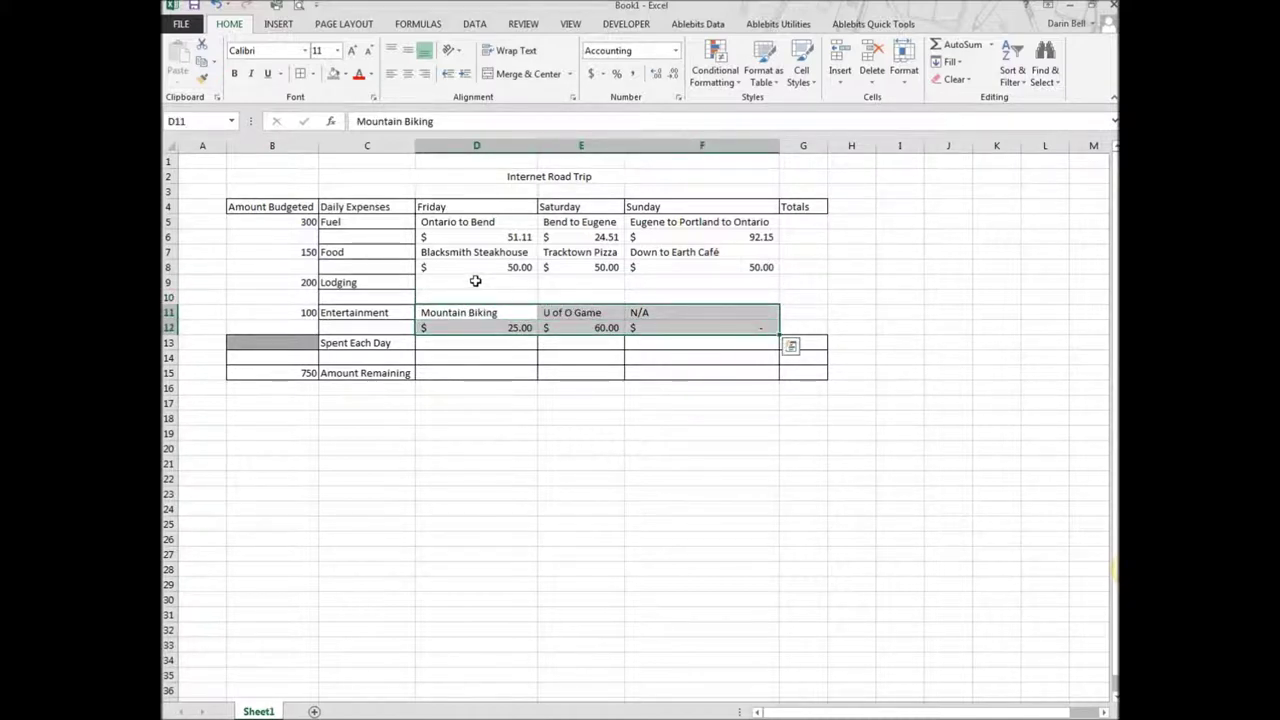
# Enter "Courtyard" in D9 as Friday's lodging and fill it across to Sunday in F9.
pyautogui.click(476, 281)
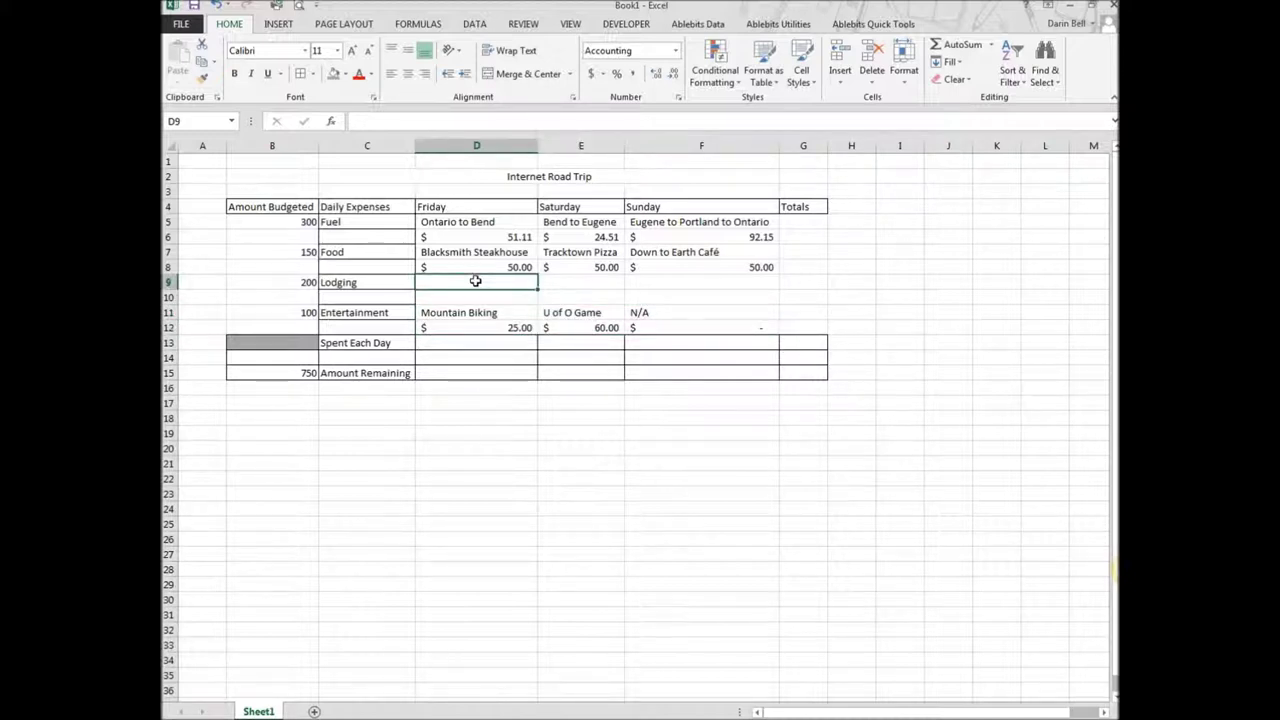
pyautogui.write('C')
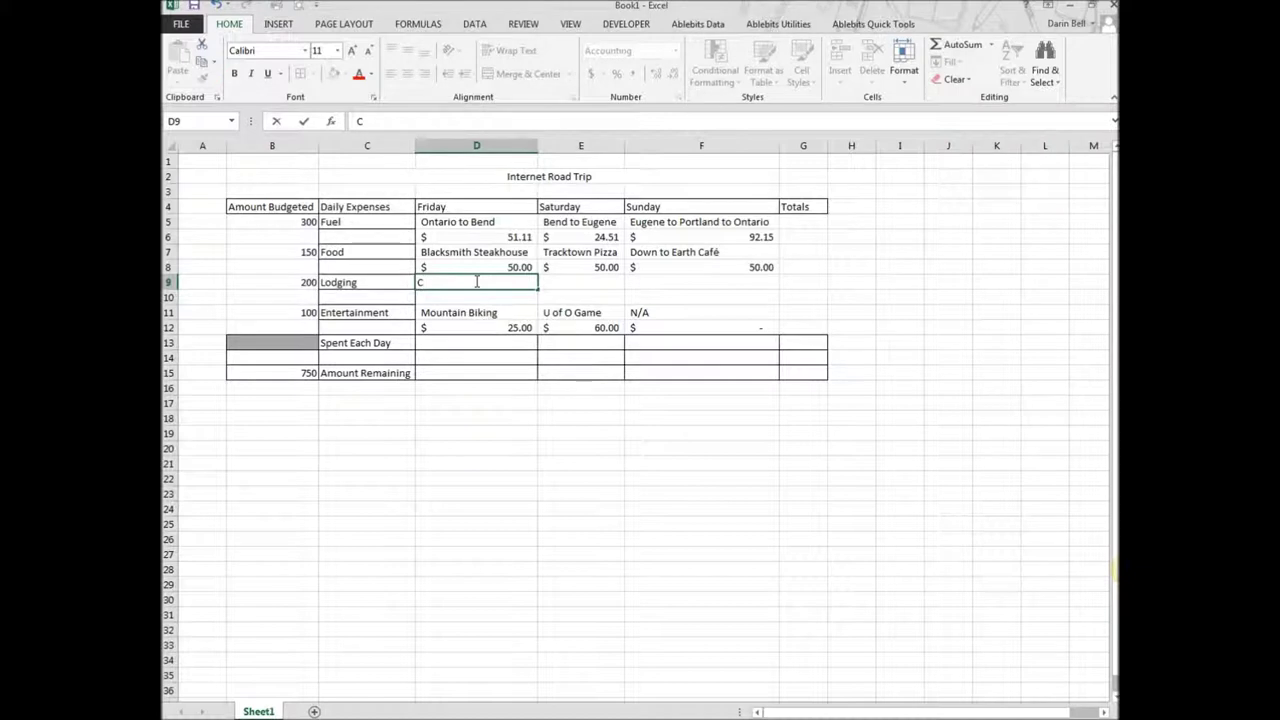
pyautogui.write('ourtyard')
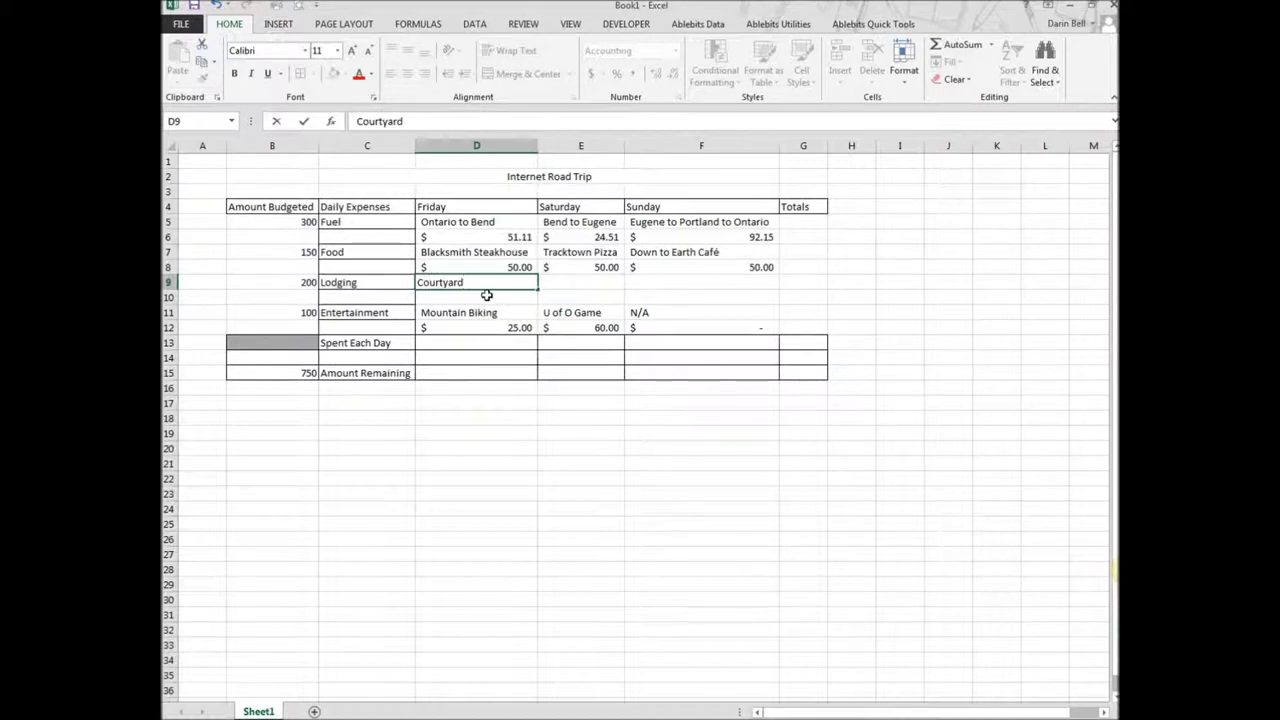
pyautogui.hotkey('ctrl', 'Return')
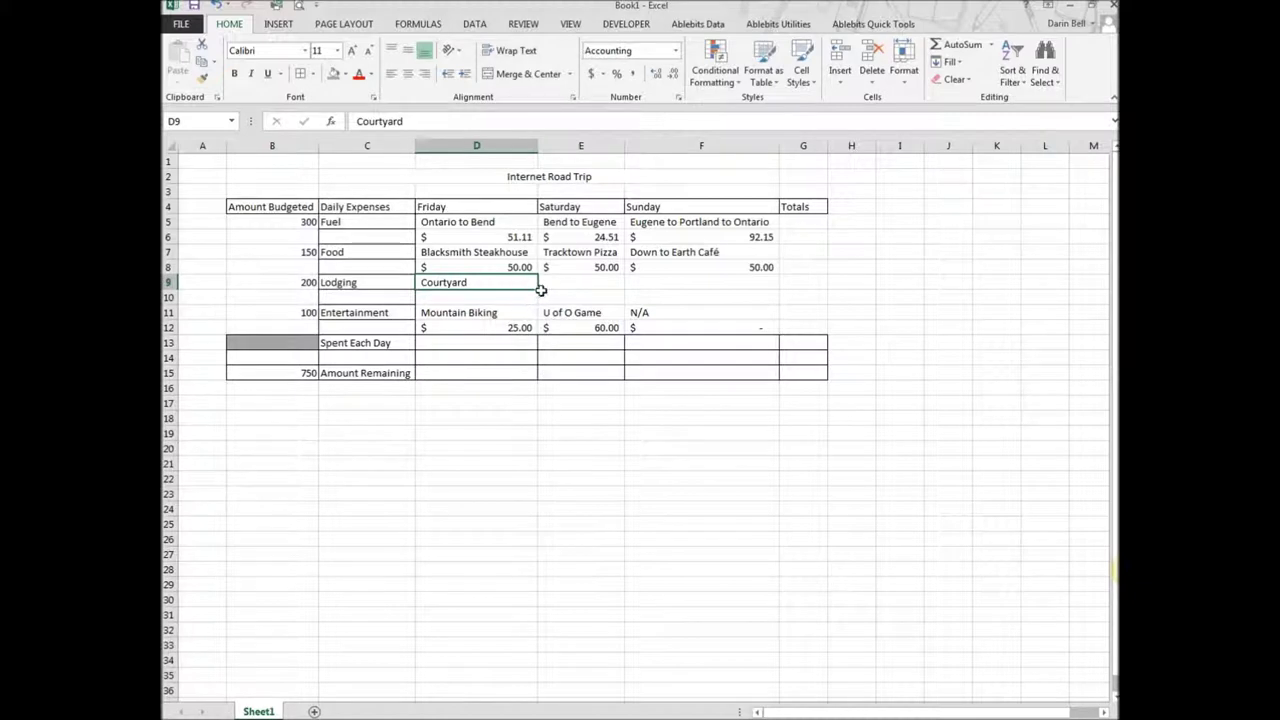
pyautogui.moveTo(538, 289); pyautogui.dragTo(775, 290)
# Enter a lodging cost of 80 for each day in D10, E10 and F10.
pyautogui.click(481, 298)
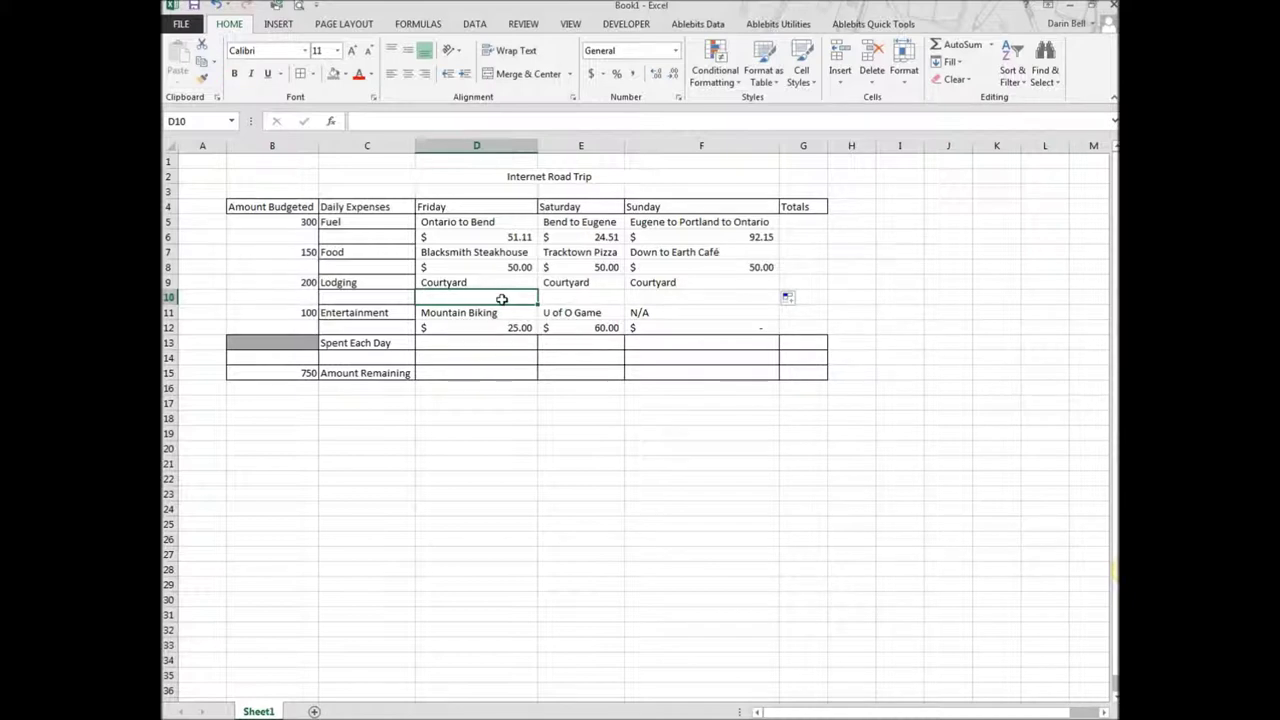
pyautogui.write('80')
pyautogui.press('Tab')
pyautogui.write('80')
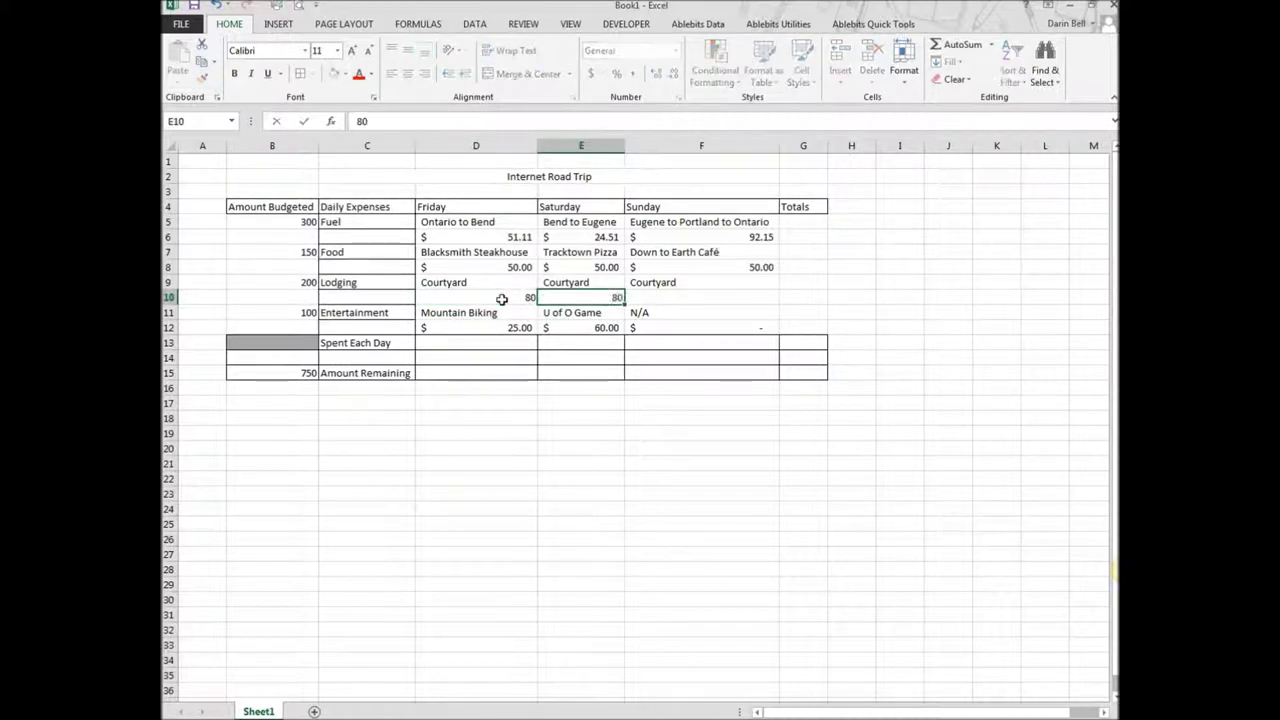
pyautogui.press('Tab')
pyautogui.write('80')
pyautogui.press('Tab')
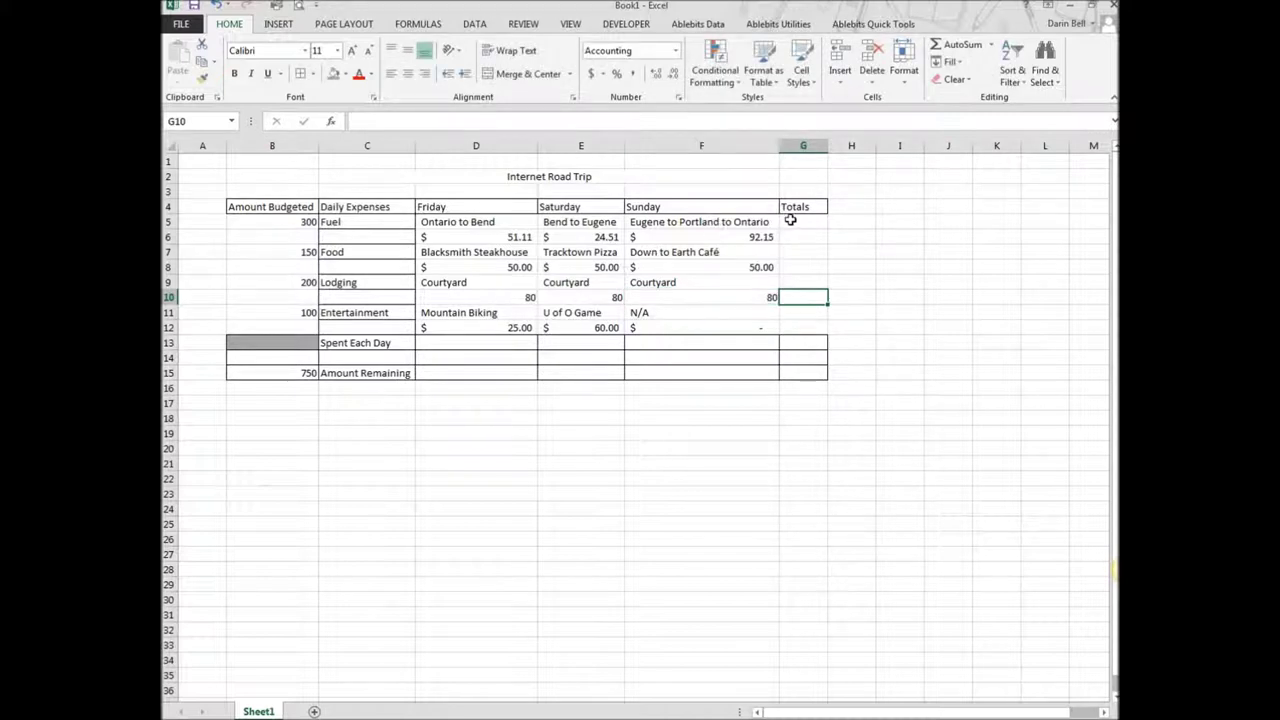
# Total the fuel costs in G6 with =SUM(D6:F6) and fill the formula down to G12.
pyautogui.click(797, 240)
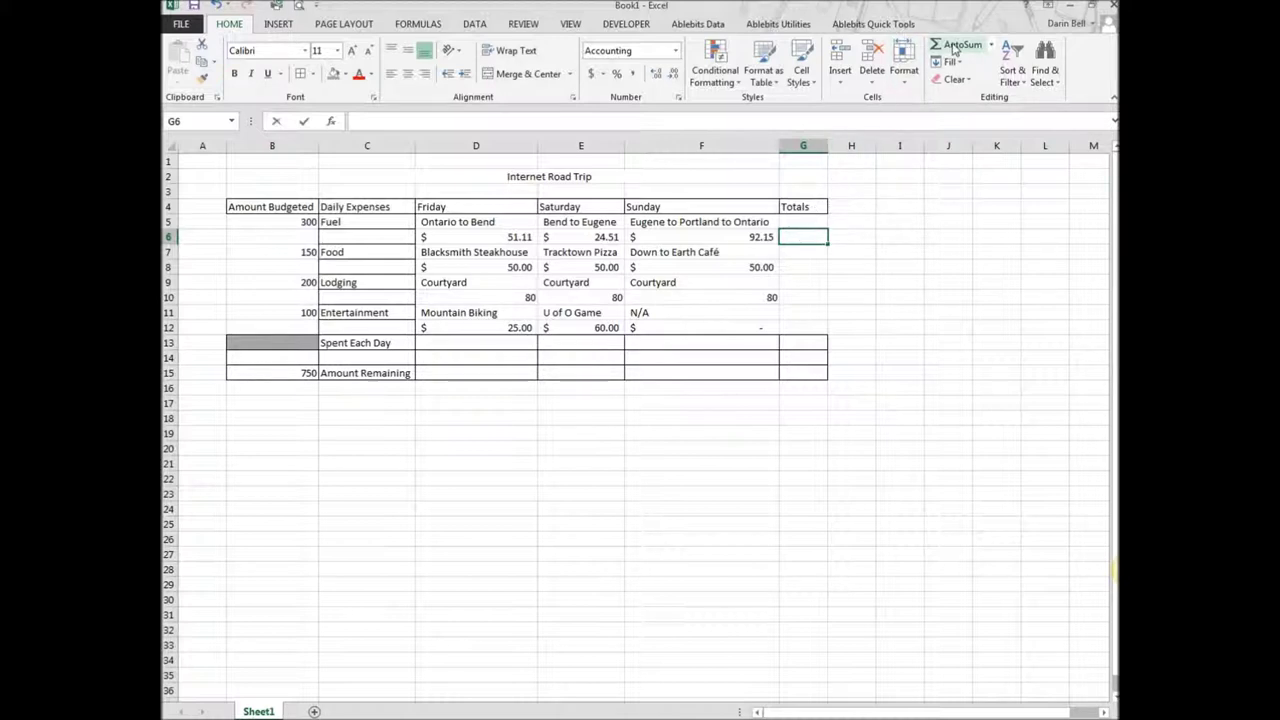
pyautogui.click(955, 48)
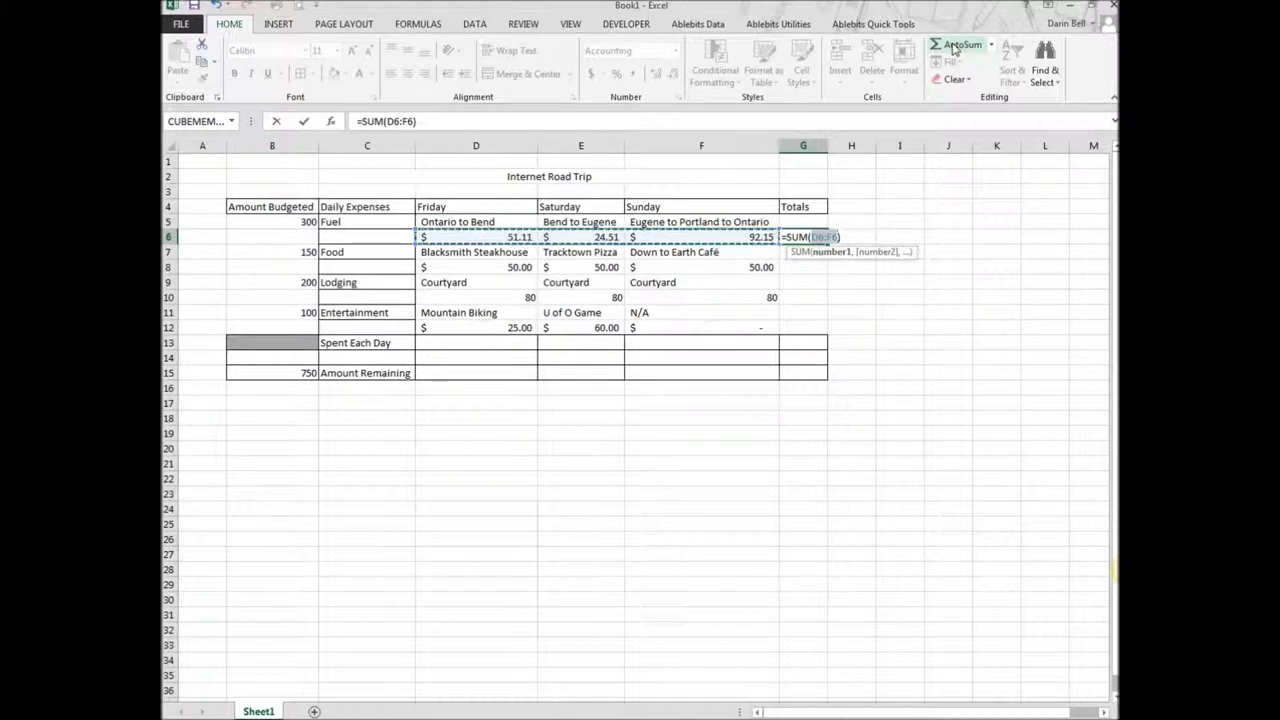
pyautogui.press('Return')
pyautogui.click(822, 240)
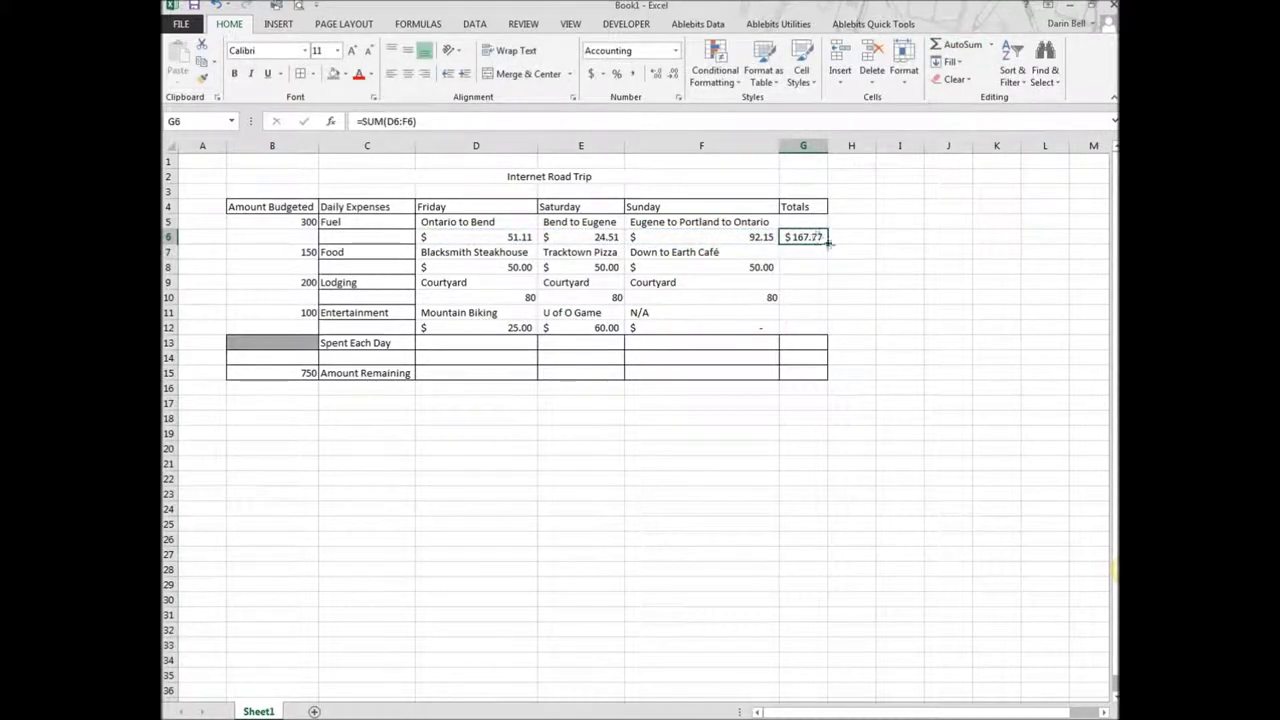
pyautogui.moveTo(828, 242); pyautogui.dragTo(822, 336)
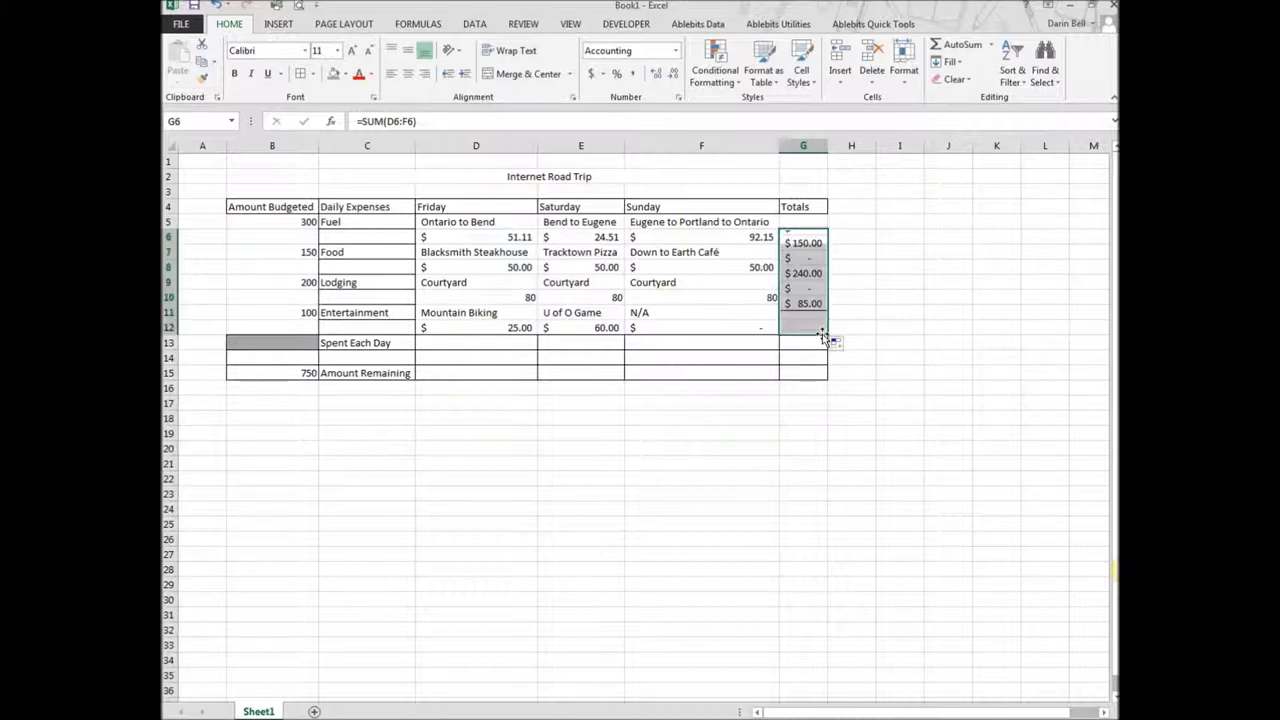
pyautogui.click(815, 281)
# Clear the unneeded total formulas from G7, G9 and G11 in the name rows.
pyautogui.click(815, 249)
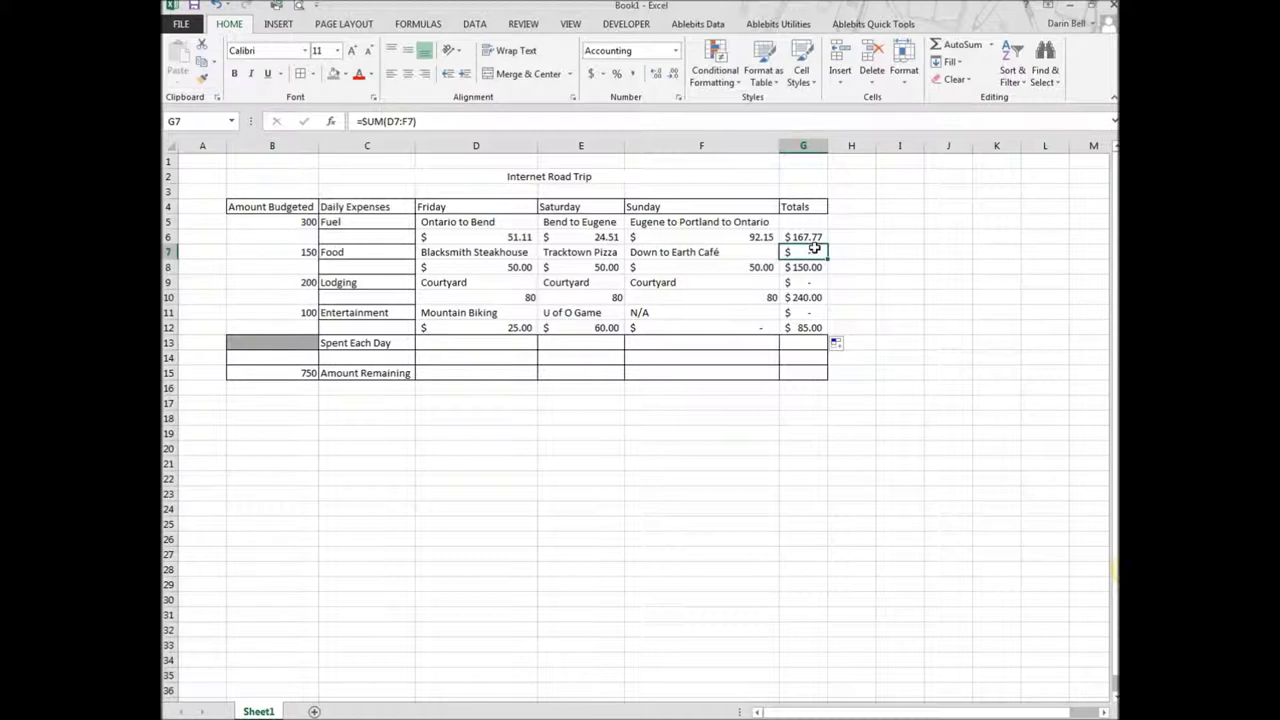
pyautogui.press('Delete')
pyautogui.click(805, 283)
pyautogui.press('Delete')
pyautogui.click(803, 310)
pyautogui.press('Delete')
# Calculate Friday's spending in D13 with the formula =D6+D8+D10+D12.
pyautogui.click(467, 344)
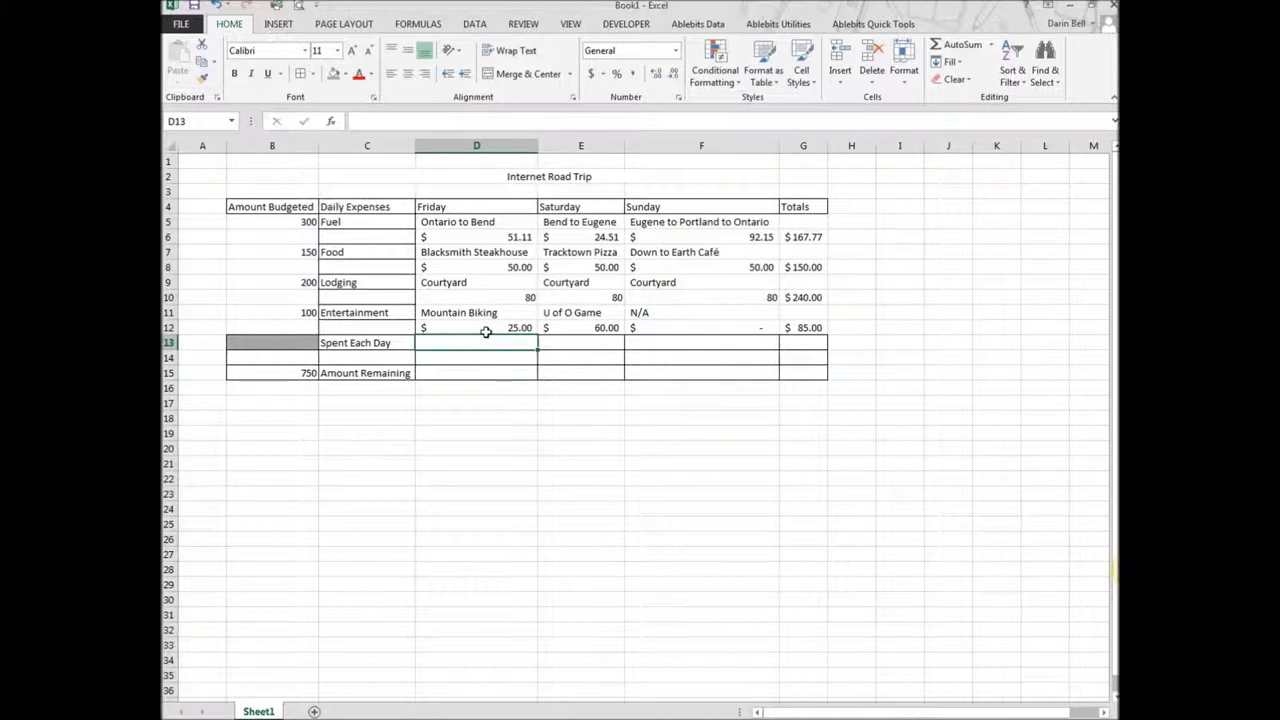
pyautogui.write('=')
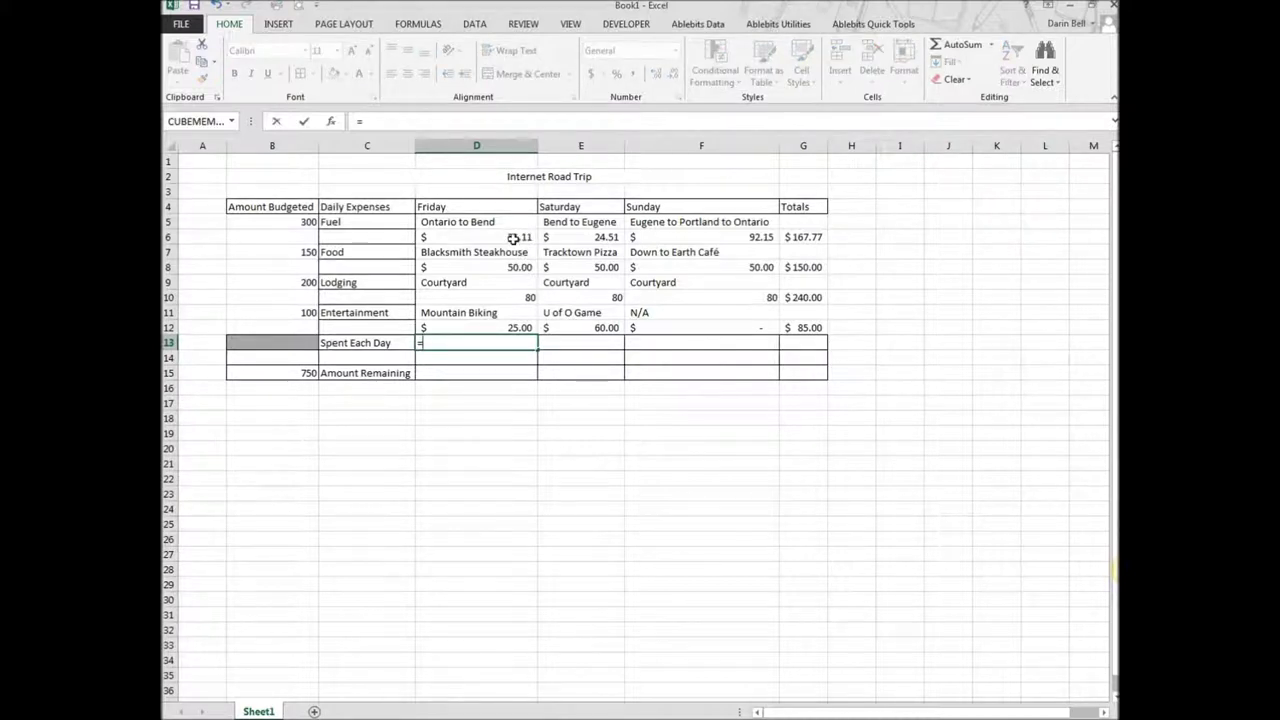
pyautogui.click(513, 237)
pyautogui.write('+')
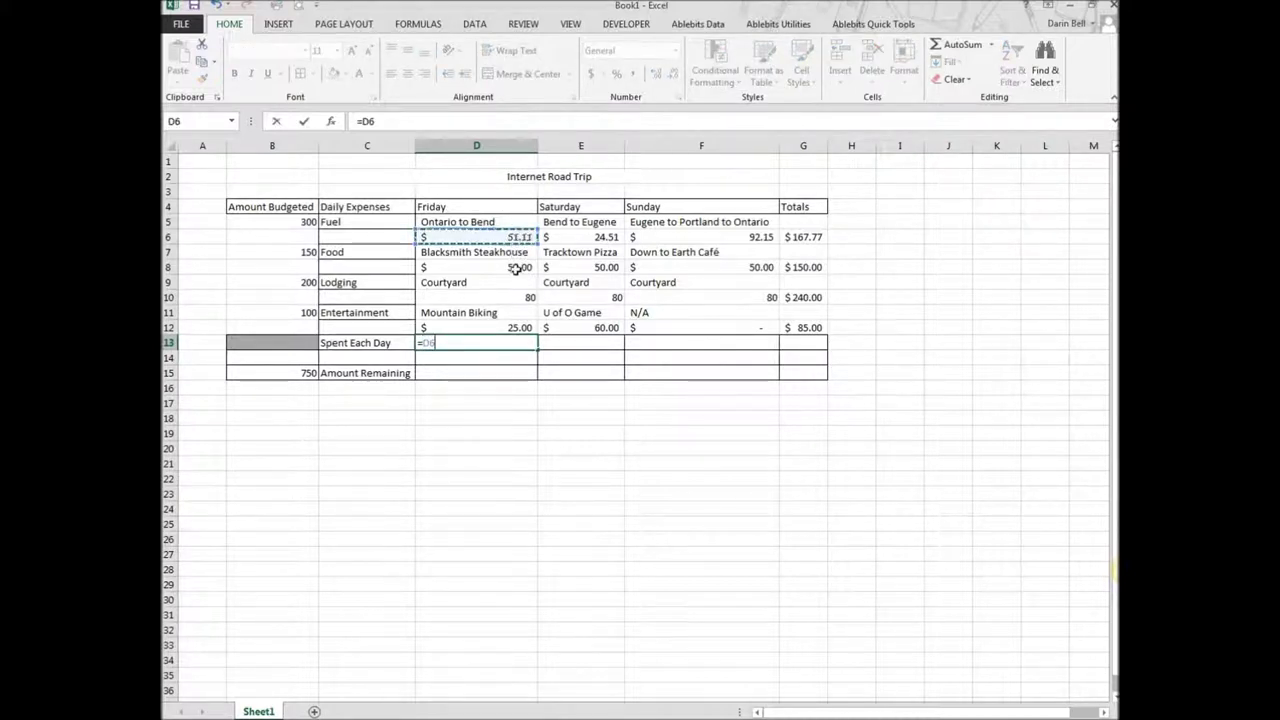
pyautogui.click(518, 265)
pyautogui.write('+')
pyautogui.click(516, 296)
pyautogui.write('+')
pyautogui.click(518, 327)
pyautogui.press('Return')
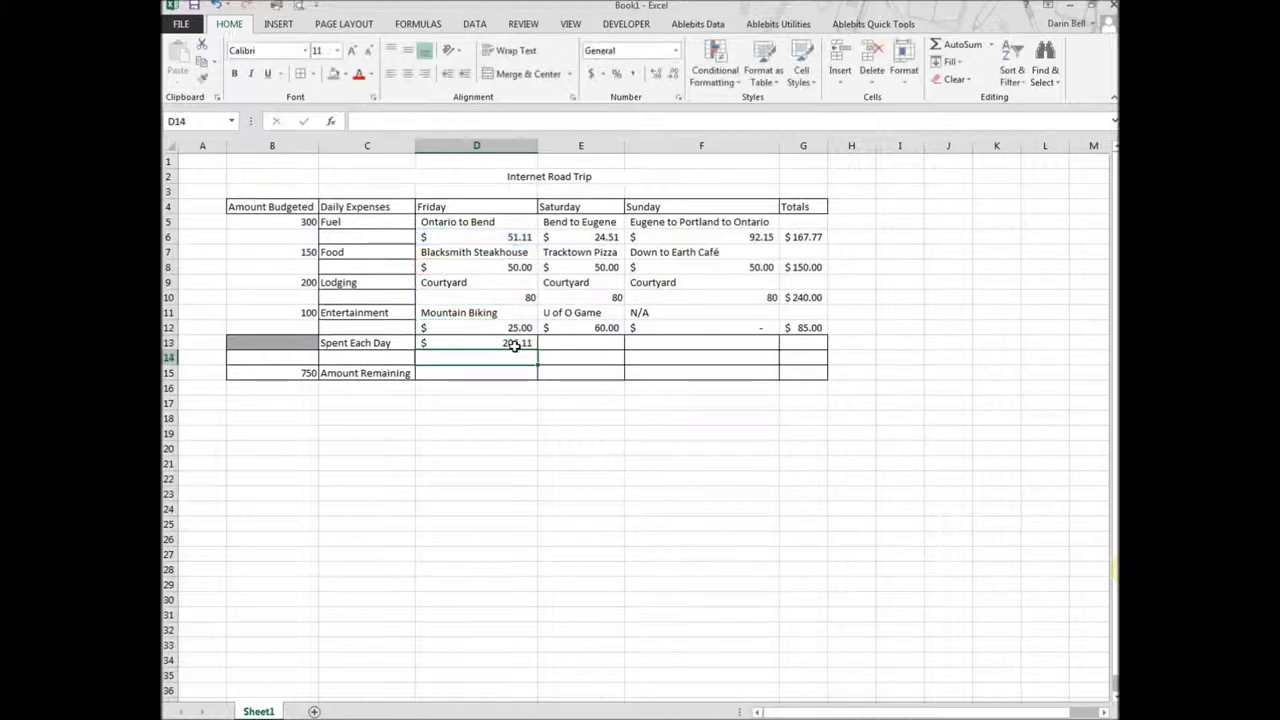
# Fill the Spent Each Day formula from D13 across to F13, and extend the total formula from G12 to G13.
pyautogui.click(522, 343)
pyautogui.moveTo(536, 351); pyautogui.dragTo(737, 354)
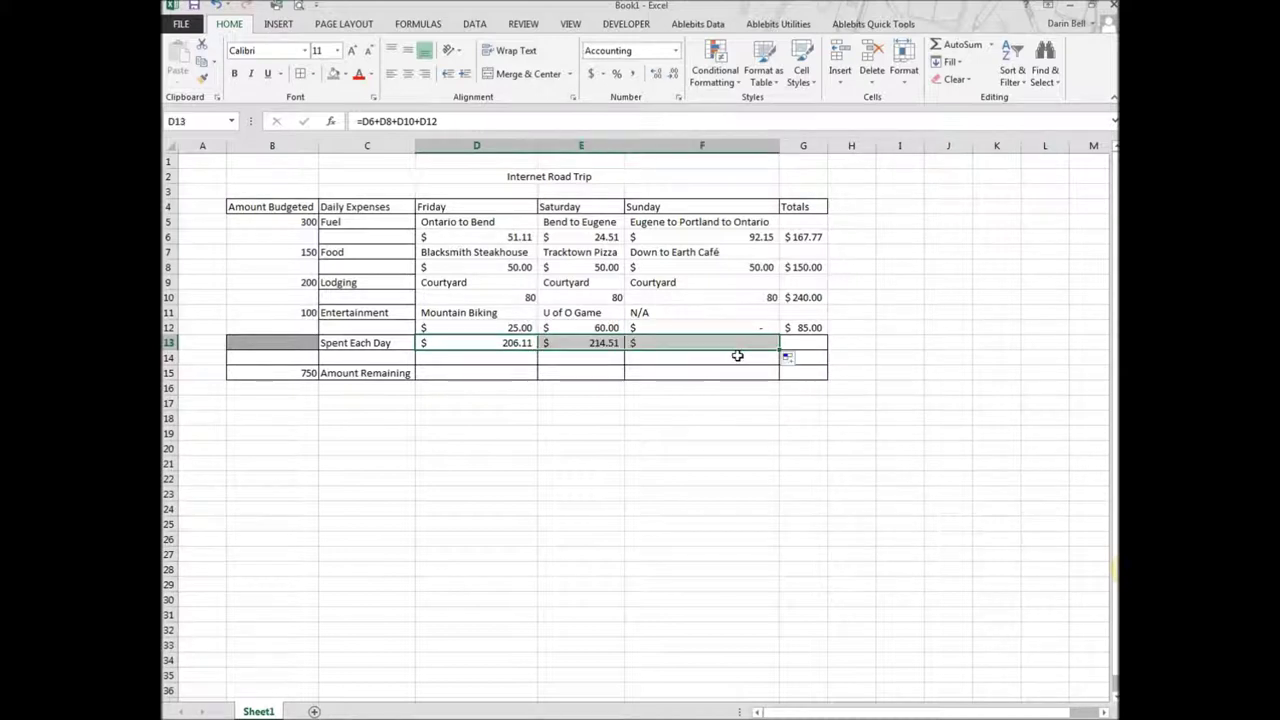
pyautogui.click(809, 328)
pyautogui.moveTo(829, 335); pyautogui.dragTo(830, 350)
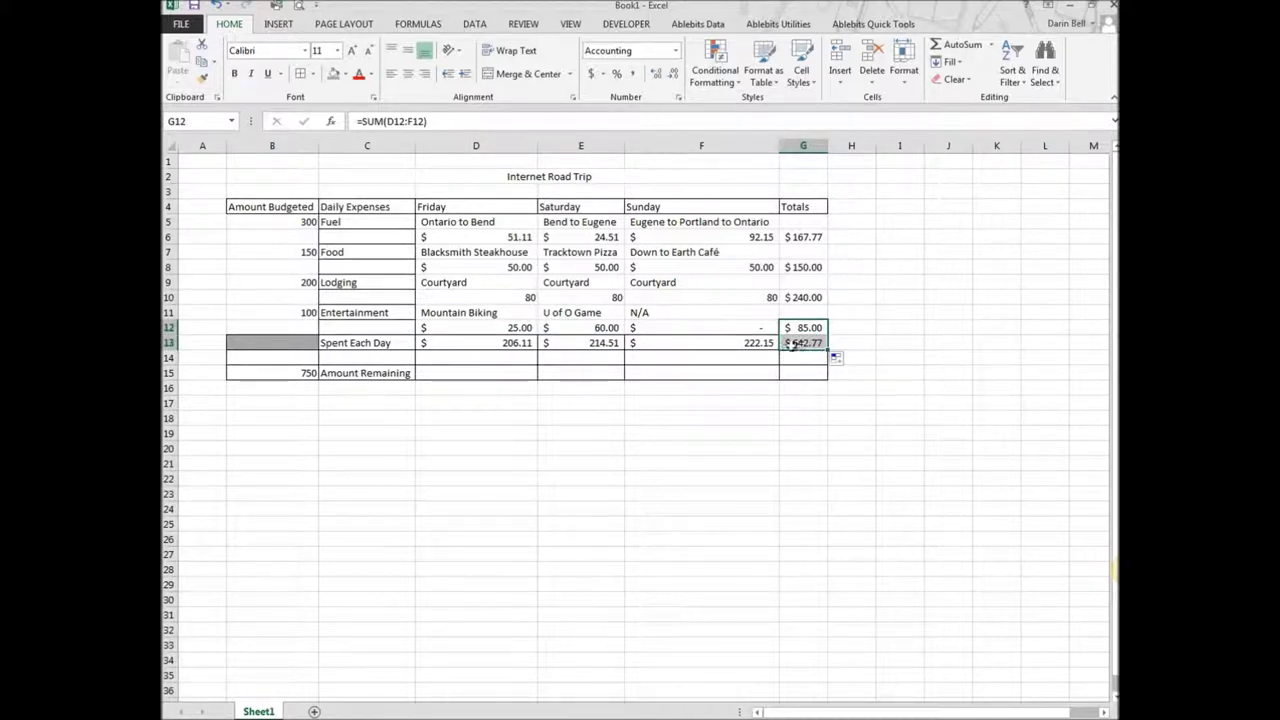
# Calculate Friday's Amount Remaining in D15 with the formula =B15-D13.
pyautogui.click(493, 372)
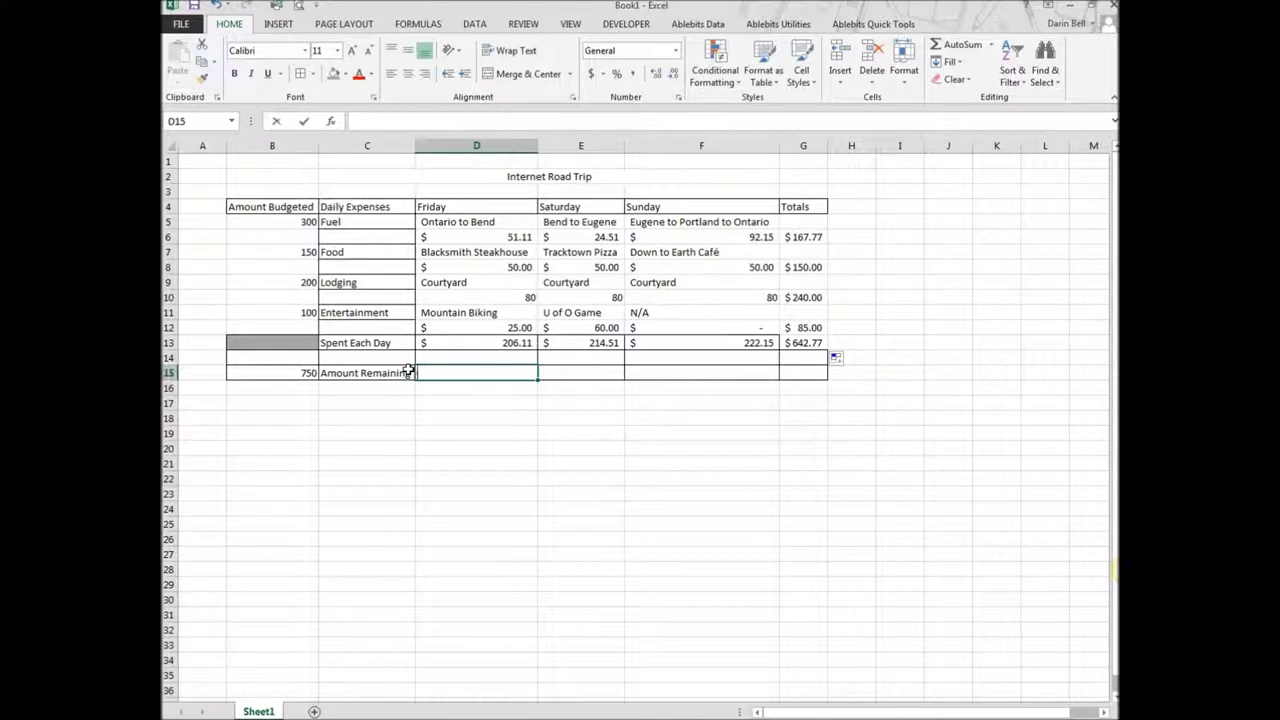
pyautogui.write('=')
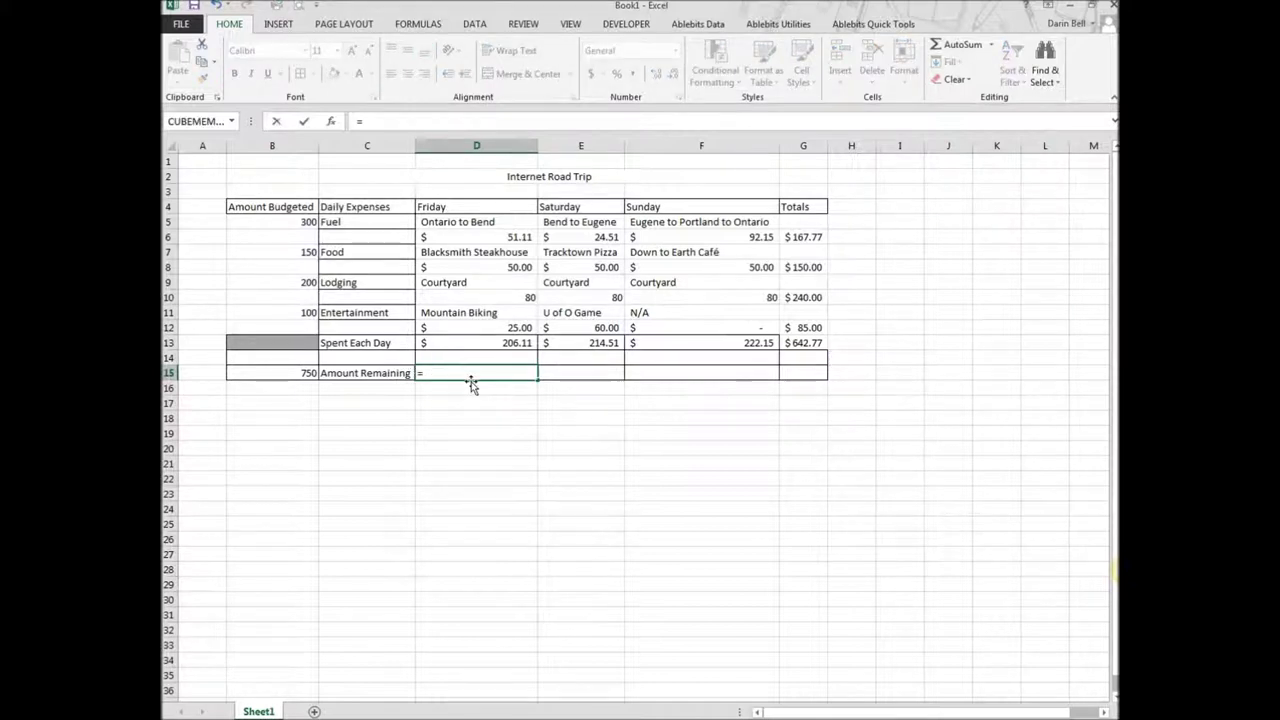
pyautogui.click(296, 373)
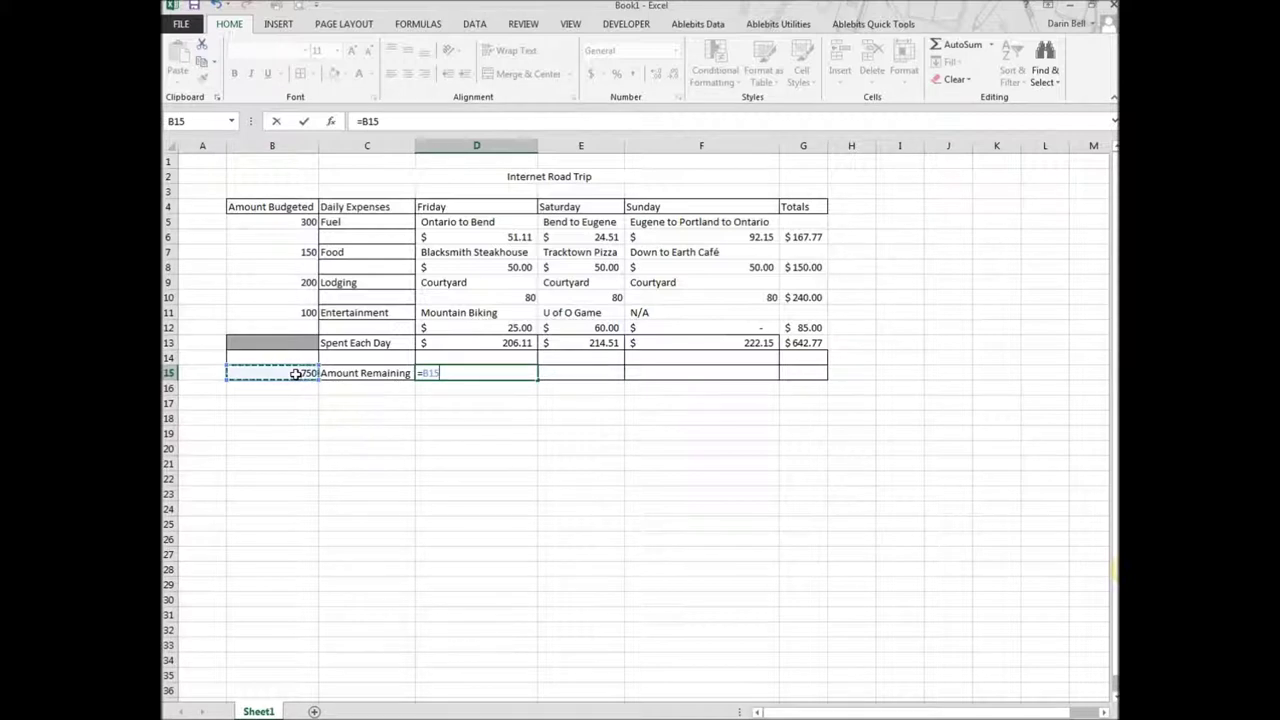
pyautogui.write('-')
pyautogui.click(488, 343)
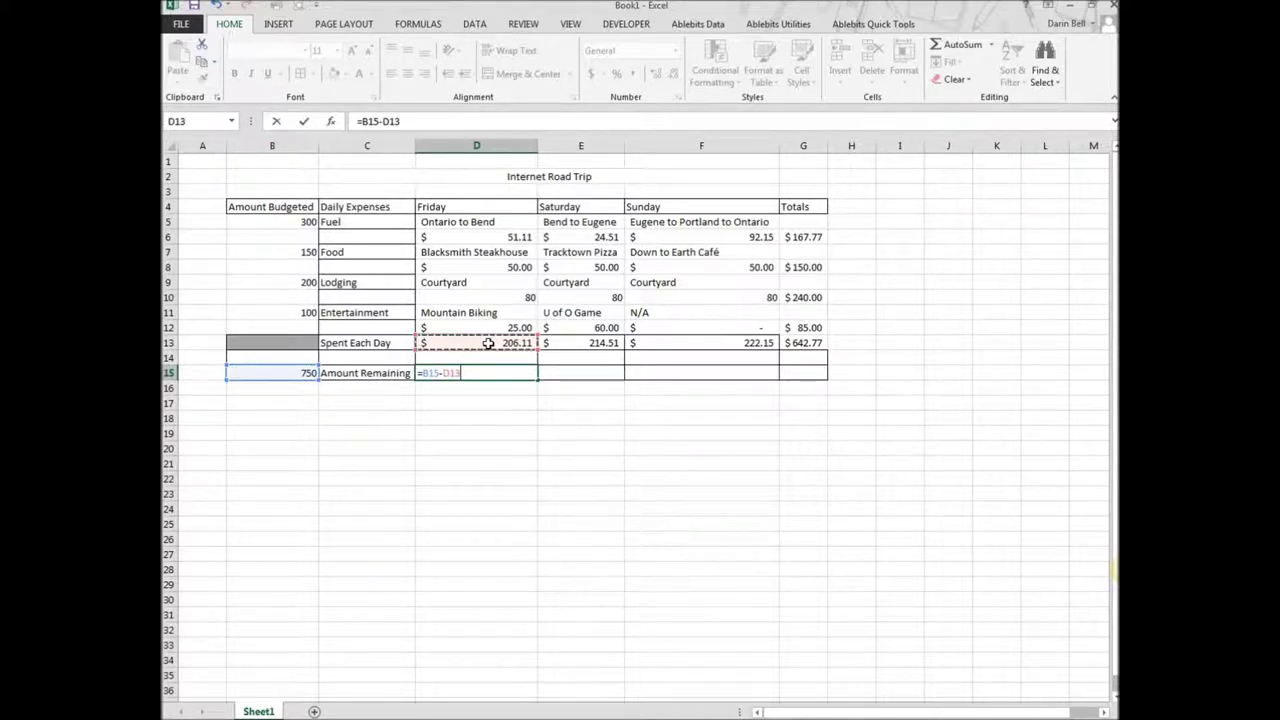
pyautogui.press('Return')
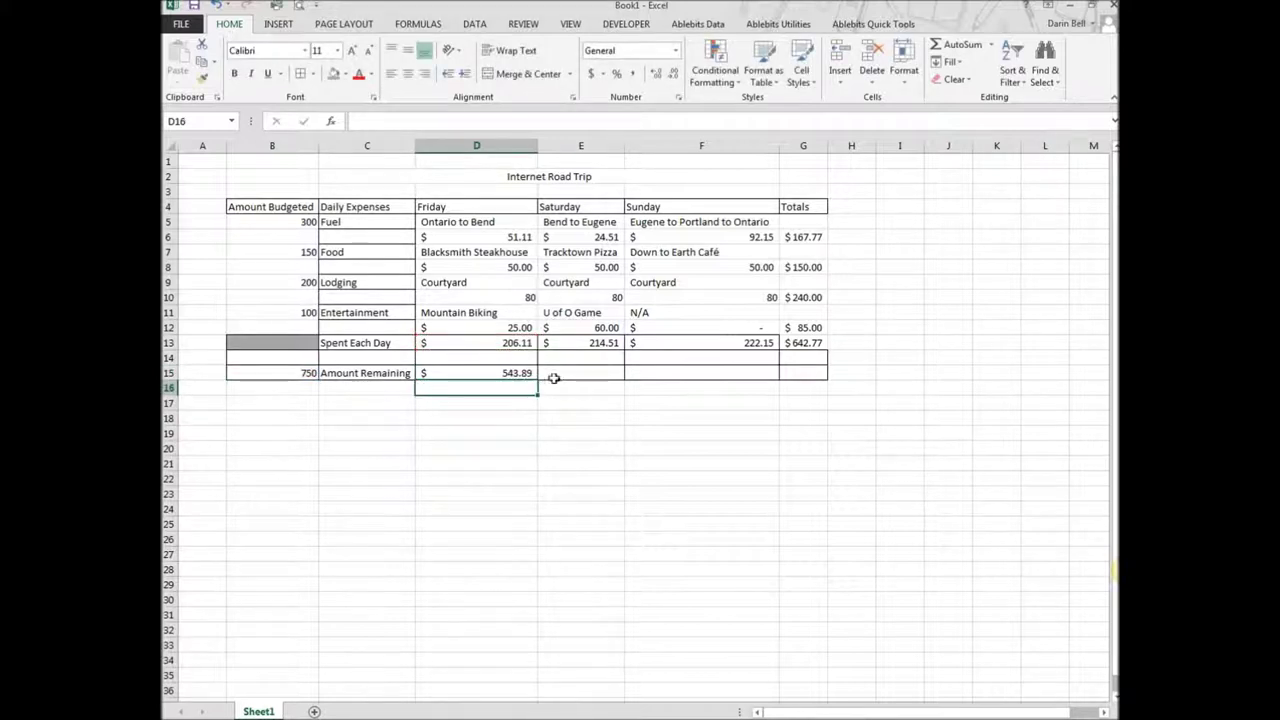
# Calculate Saturday's Amount Remaining in E15 with the formula =D15-E13.
pyautogui.click(591, 371)
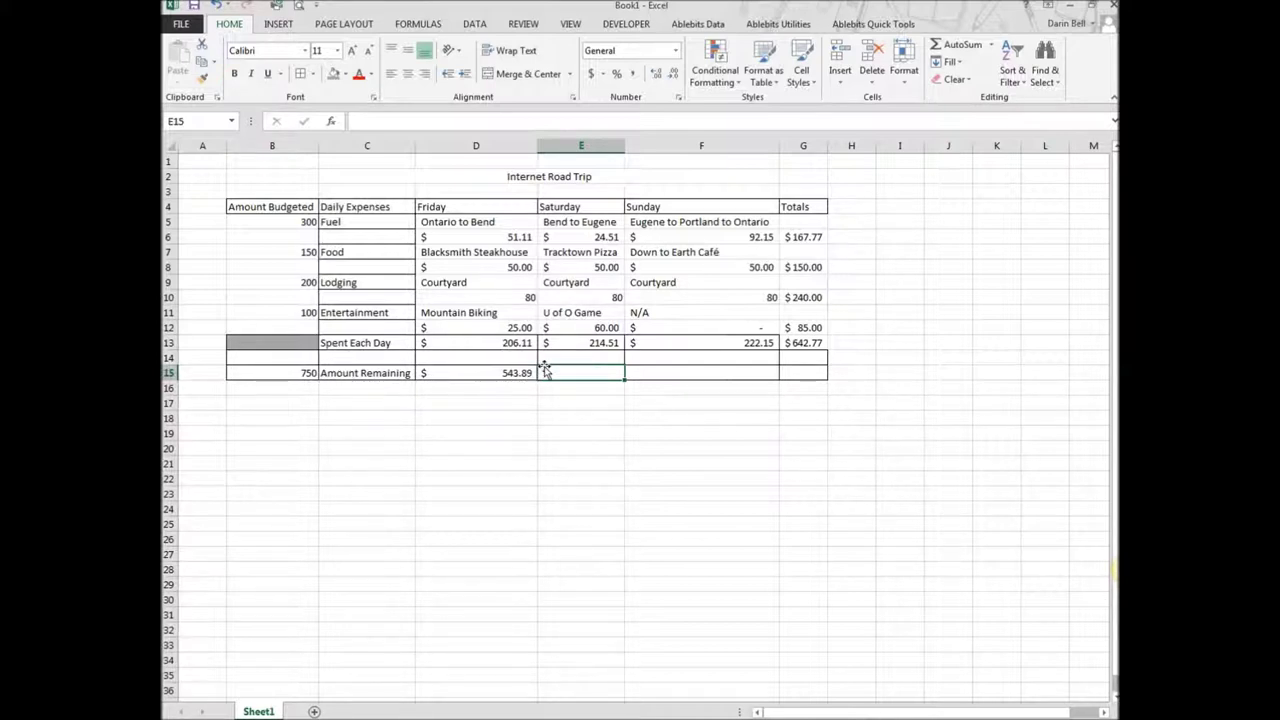
pyautogui.write('=')
pyautogui.click(497, 372)
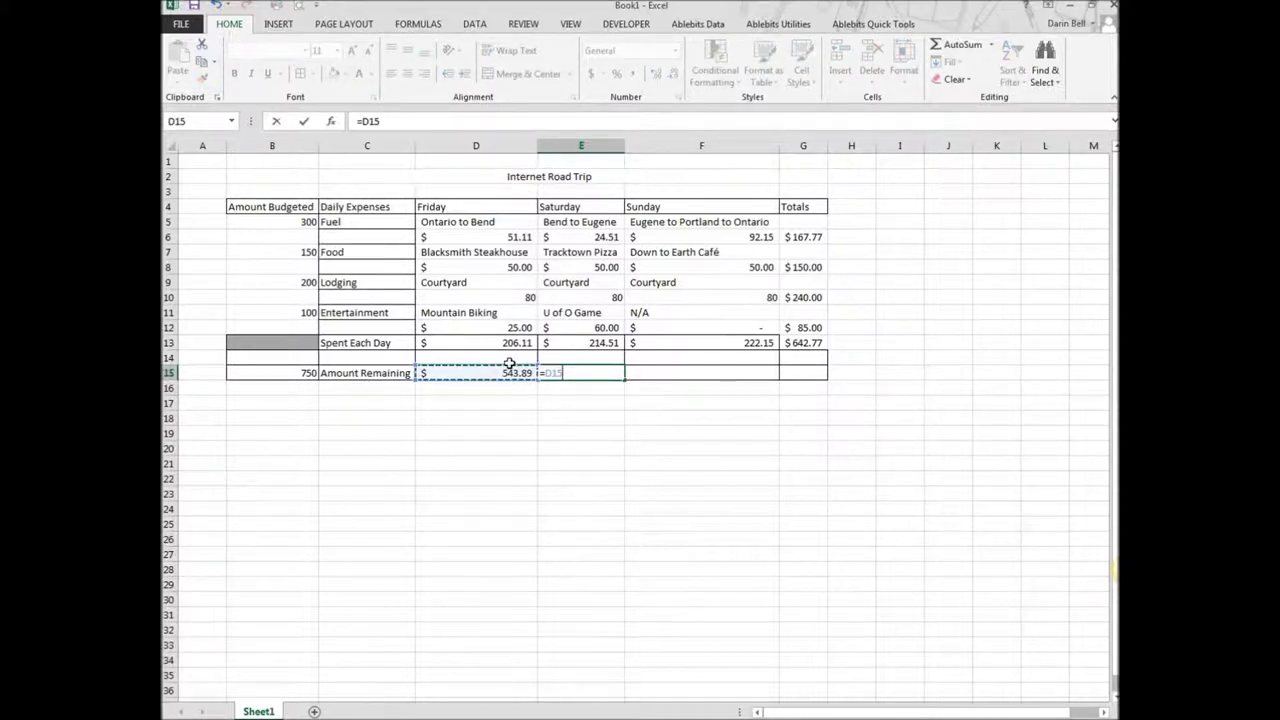
pyautogui.write('-')
pyautogui.click(600, 342)
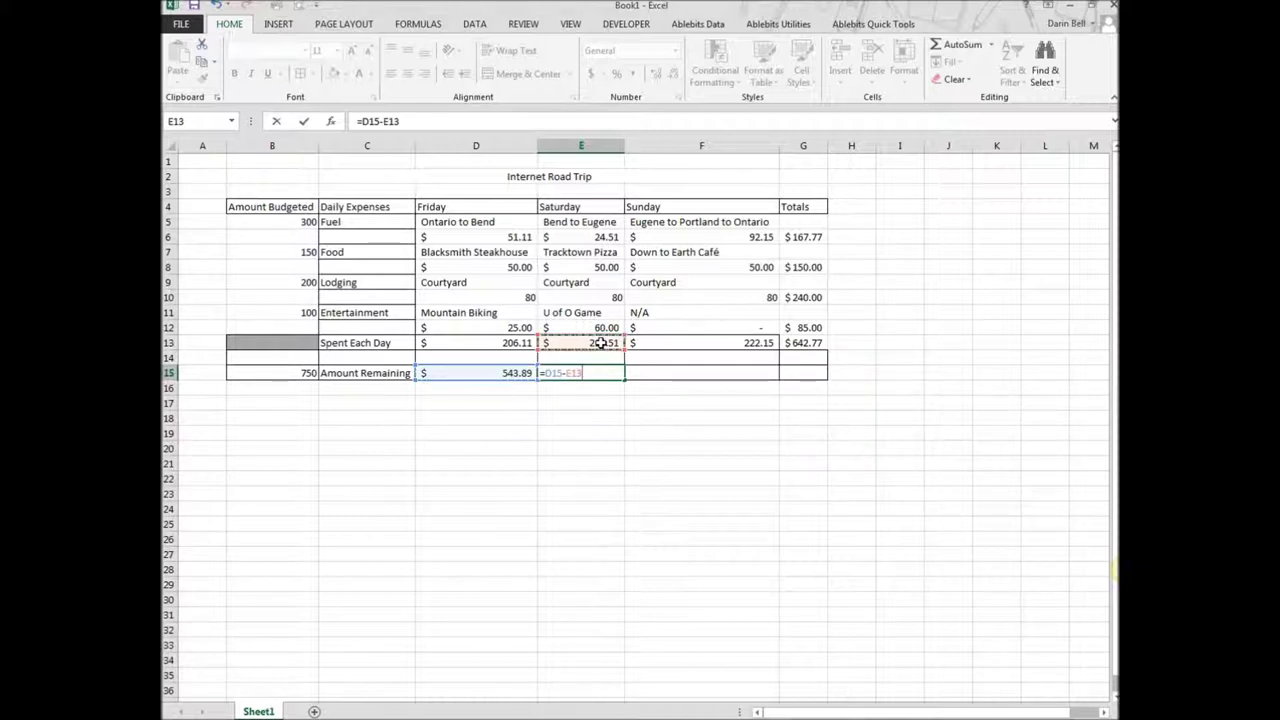
pyautogui.press('Return')
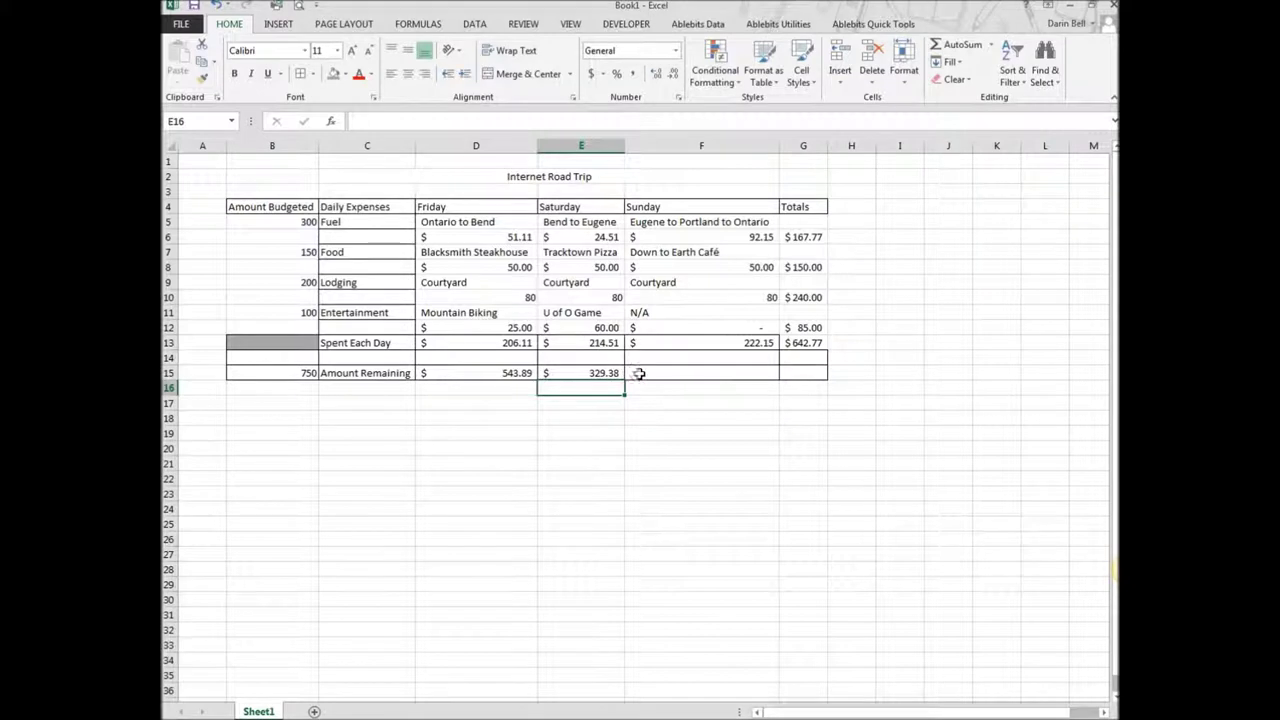
# Fill the Amount Remaining formula from E15 across to G15 and widen column G slightly to fit its contents.
pyautogui.click(608, 372)
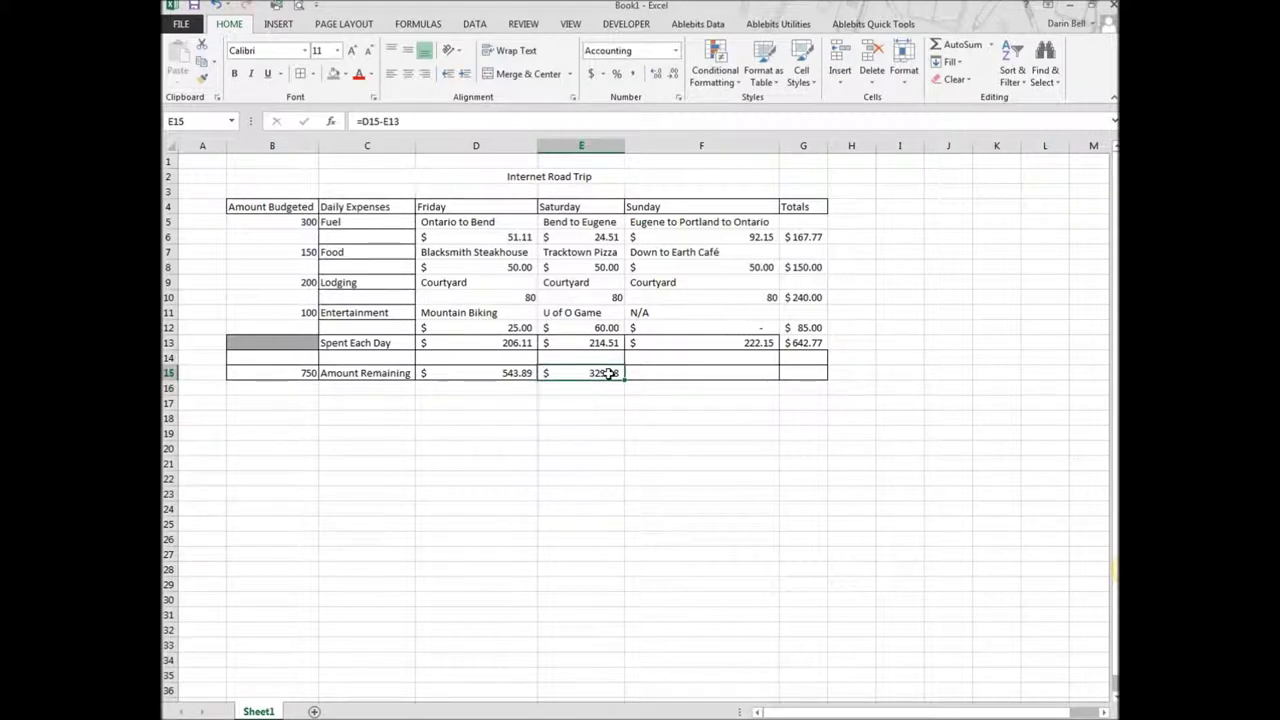
pyautogui.moveTo(624, 381); pyautogui.dragTo(811, 375)
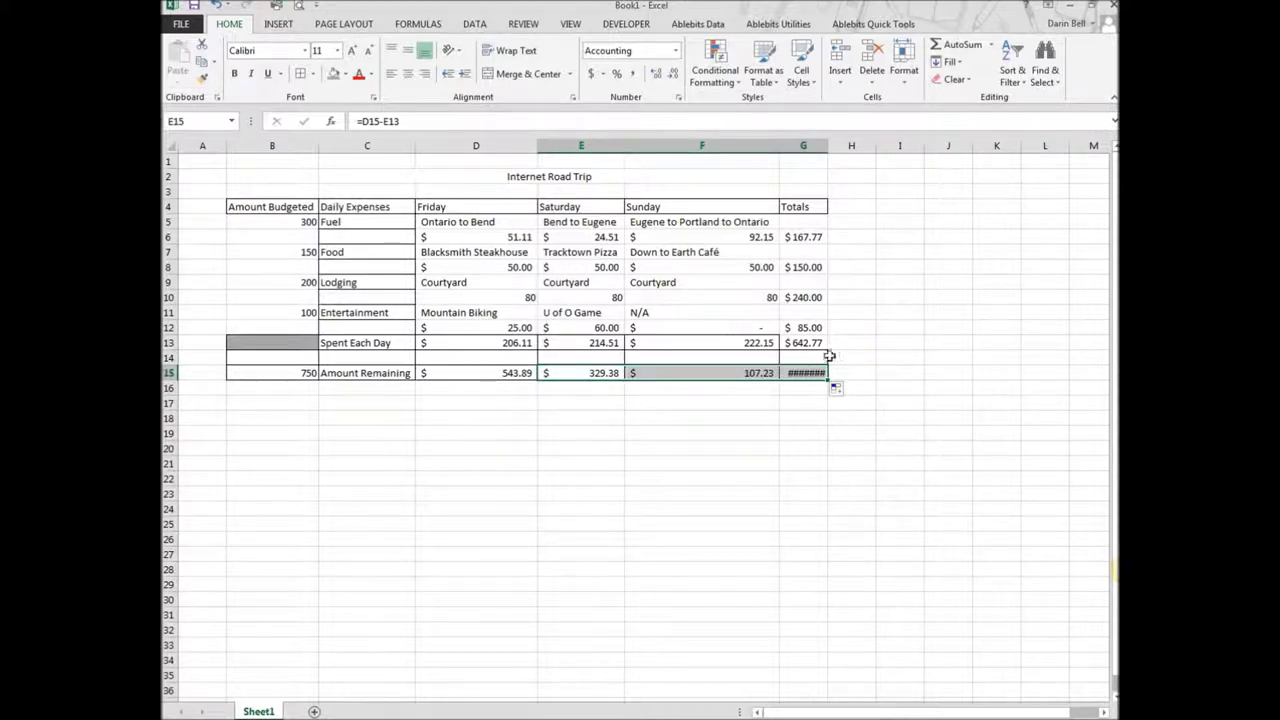
pyautogui.moveTo(828, 148); pyautogui.dragTo(831, 148)
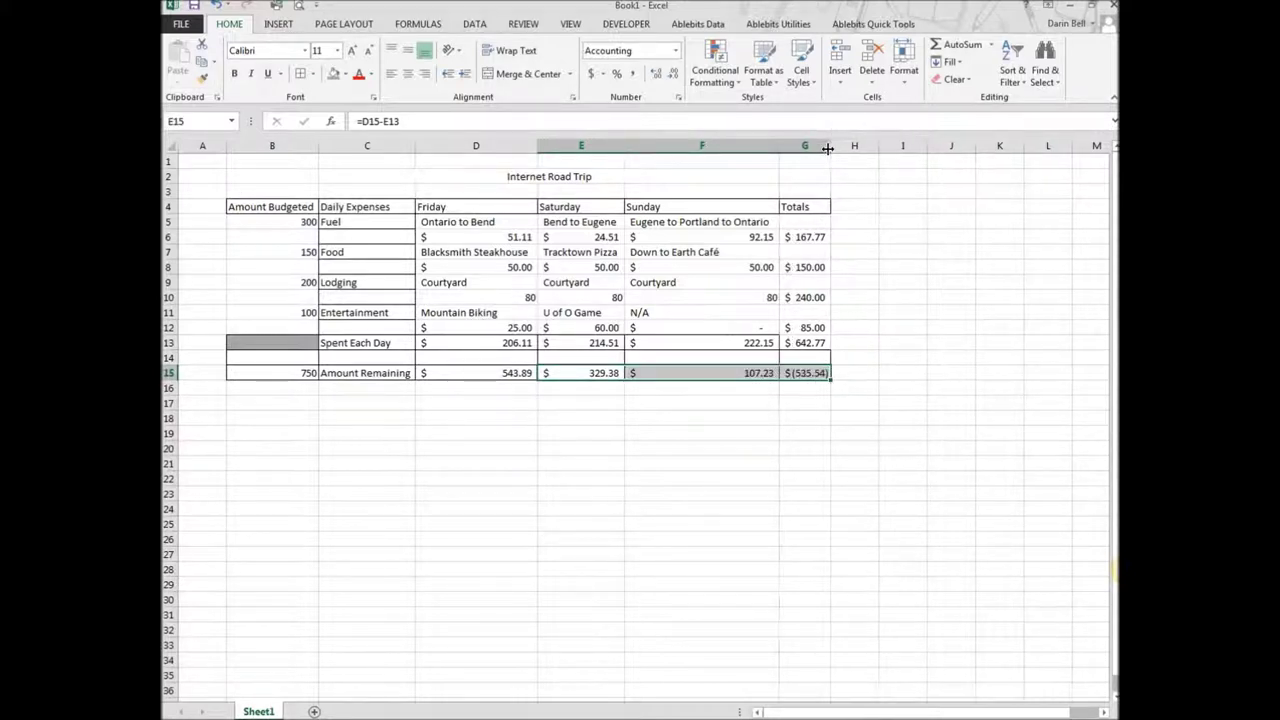
# Clear the Amount Remaining formula from G15 in the Totals column and check Sunday's formula in F15.
pyautogui.click(806, 372)
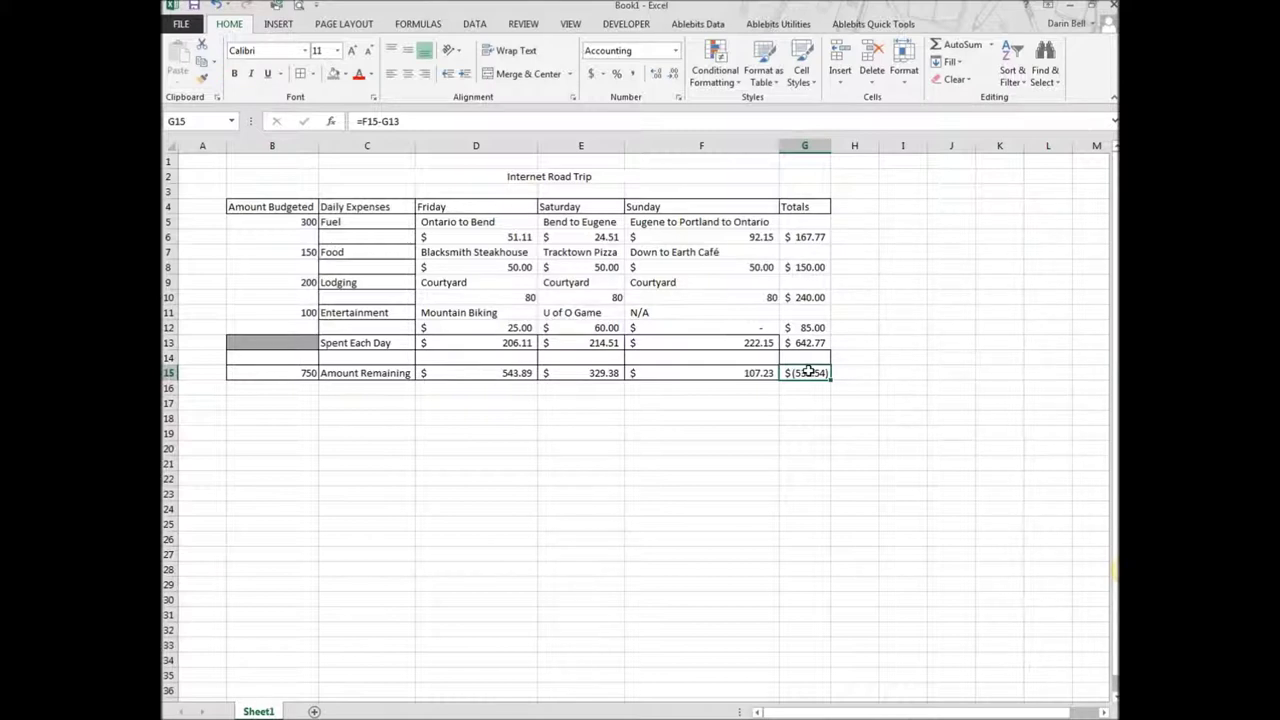
pyautogui.press('Delete')
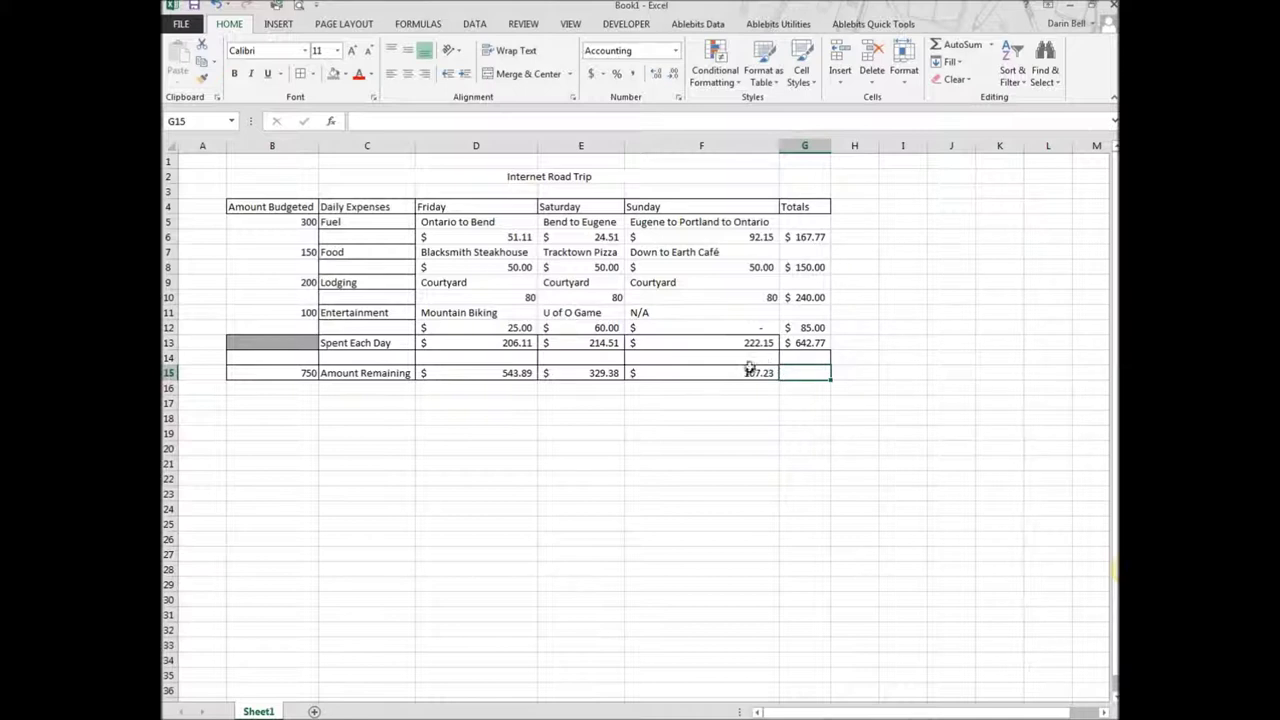
pyautogui.click(742, 372)
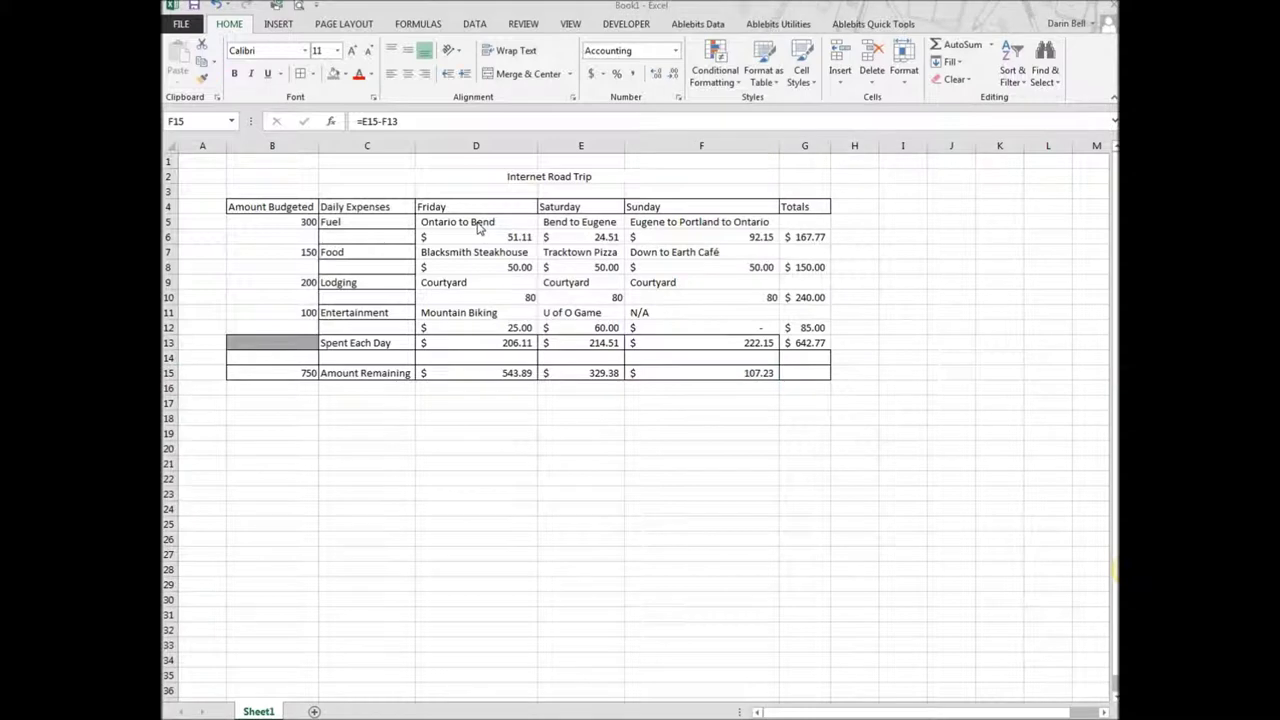
# Insert a 3-D Pie chart of the fuel costs for the three trip legs from the range D5:F6.
pyautogui.moveTo(474, 220); pyautogui.dragTo(707, 242)
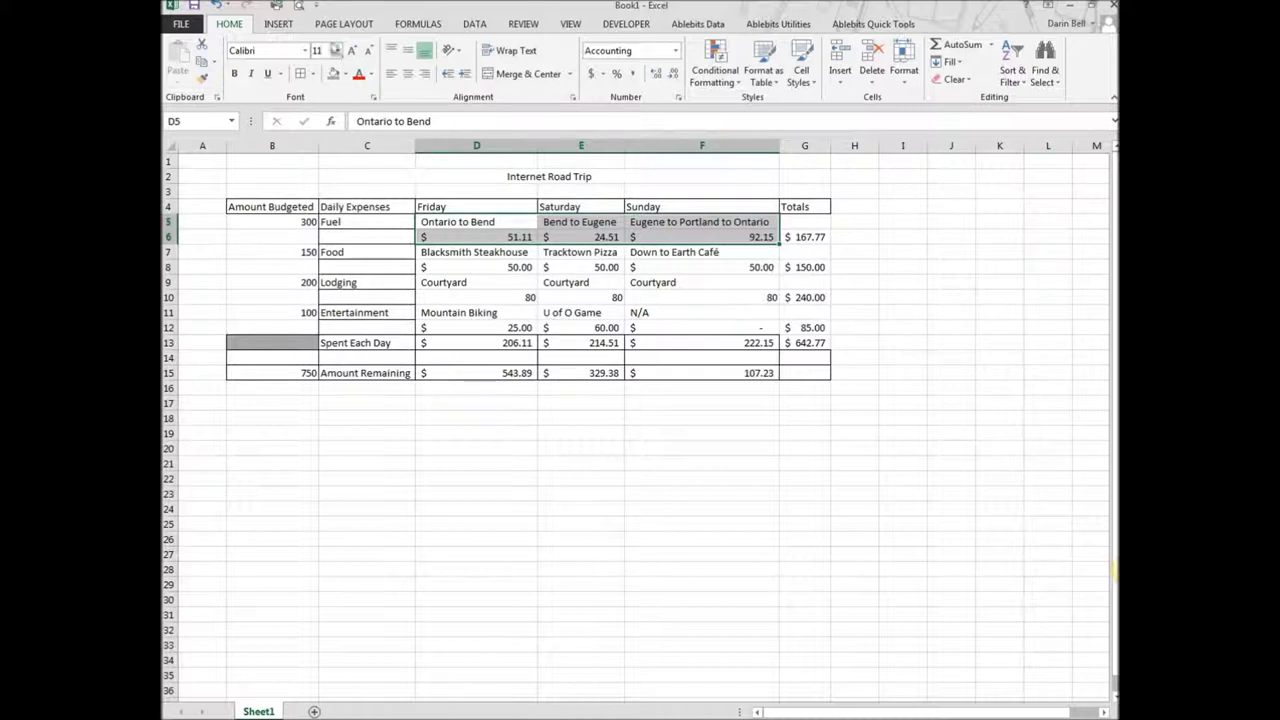
pyautogui.click(284, 25)
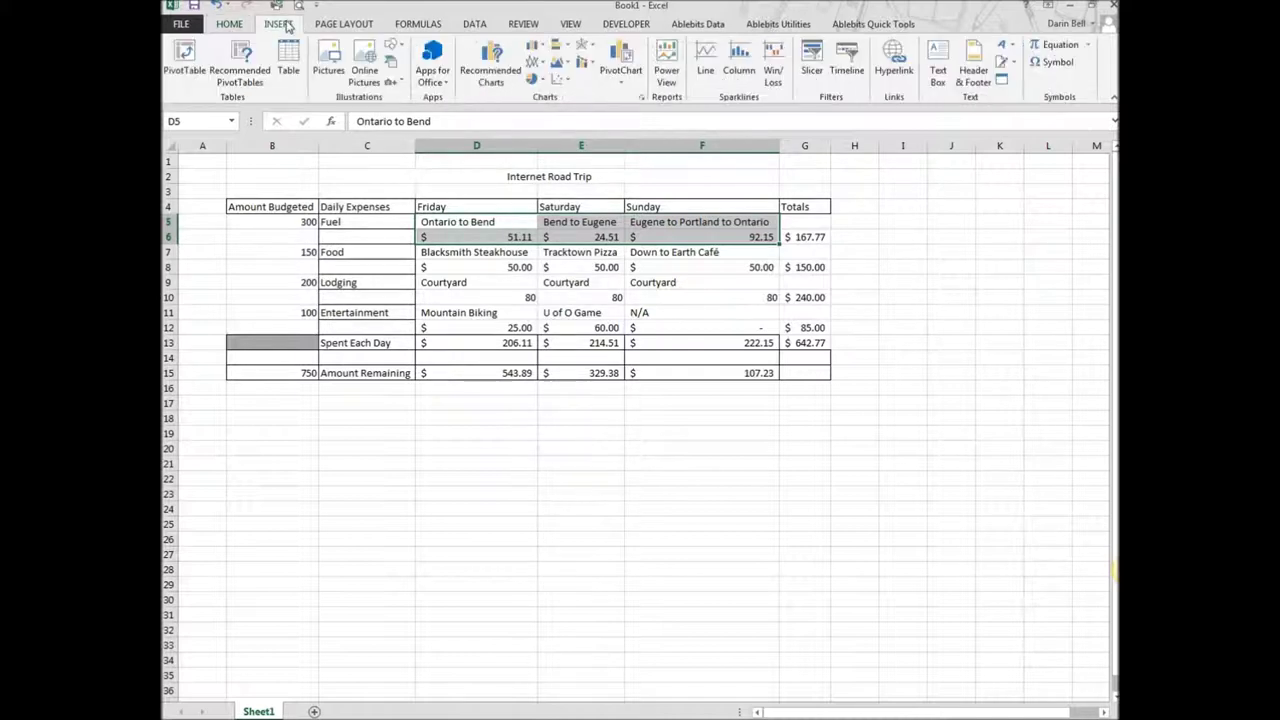
pyautogui.click(535, 81)
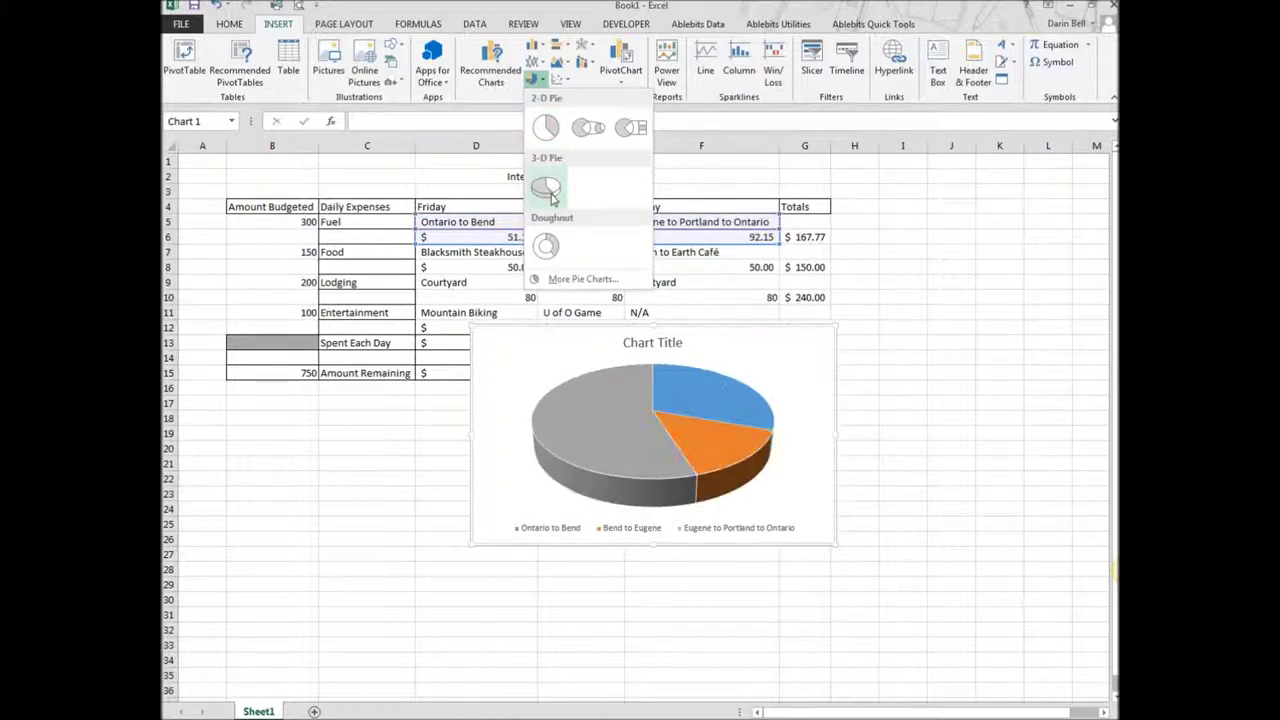
pyautogui.click(588, 280)
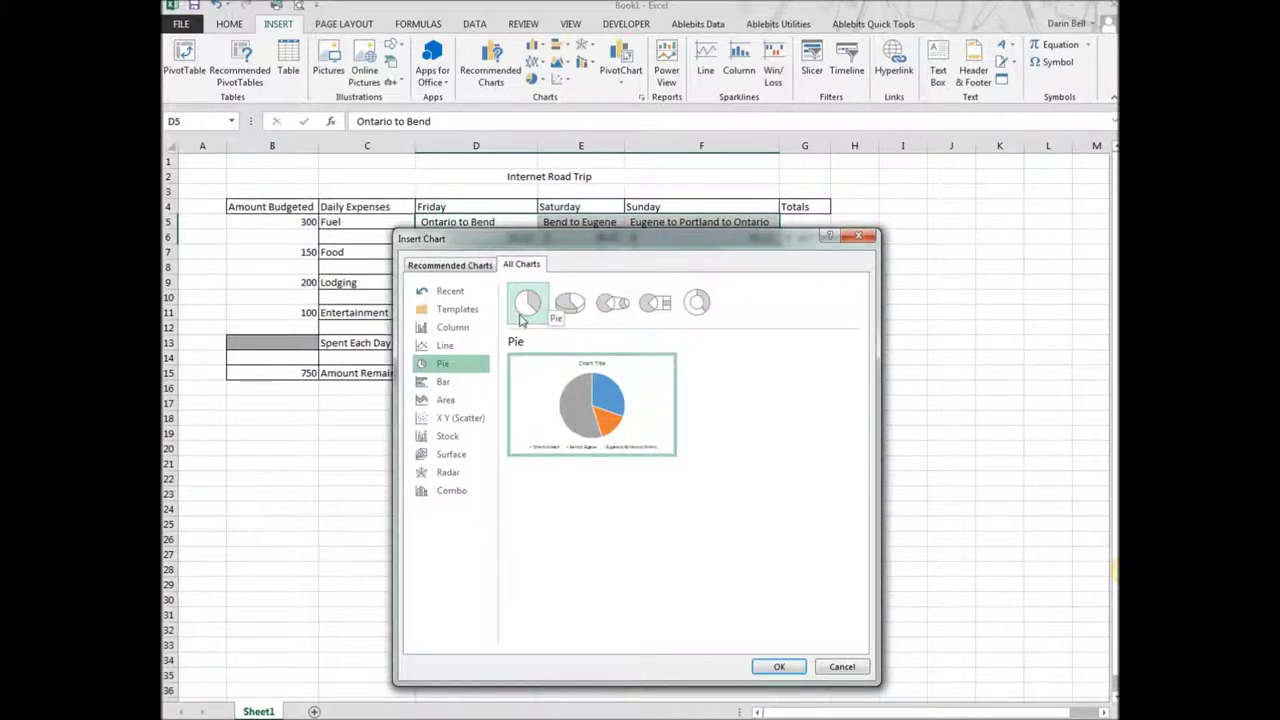
pyautogui.click(577, 310)
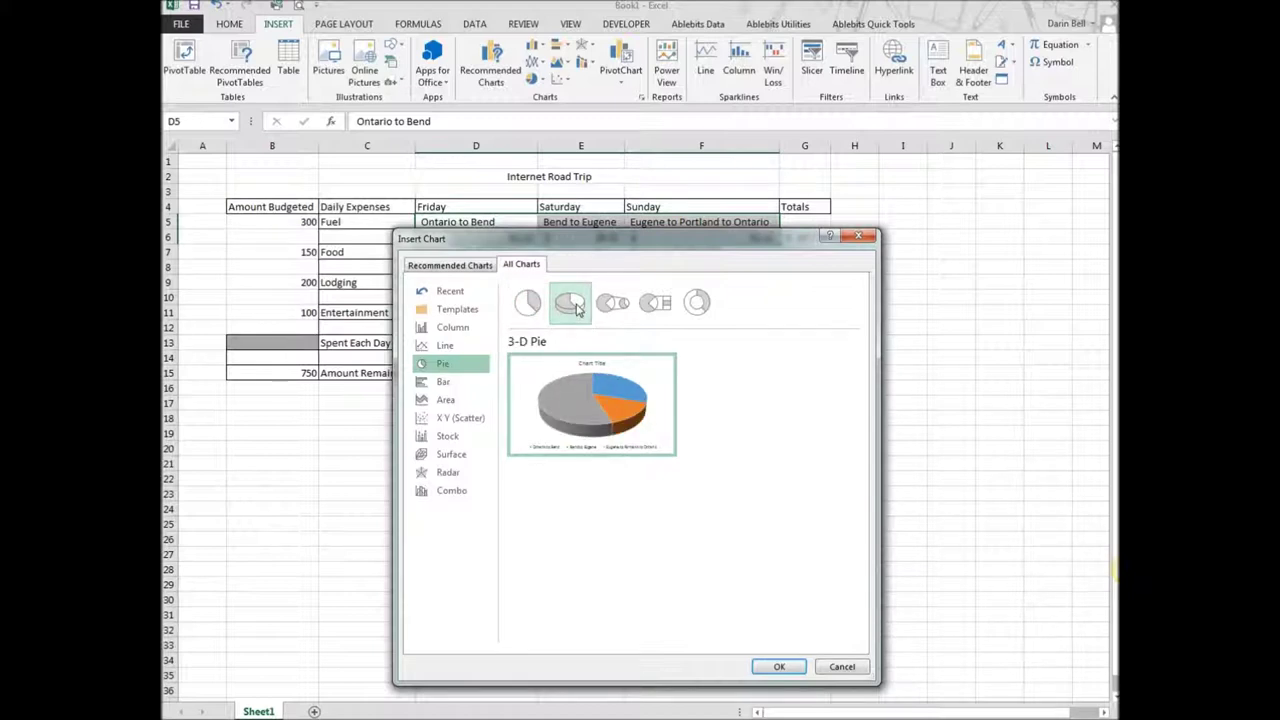
pyautogui.click(778, 668)
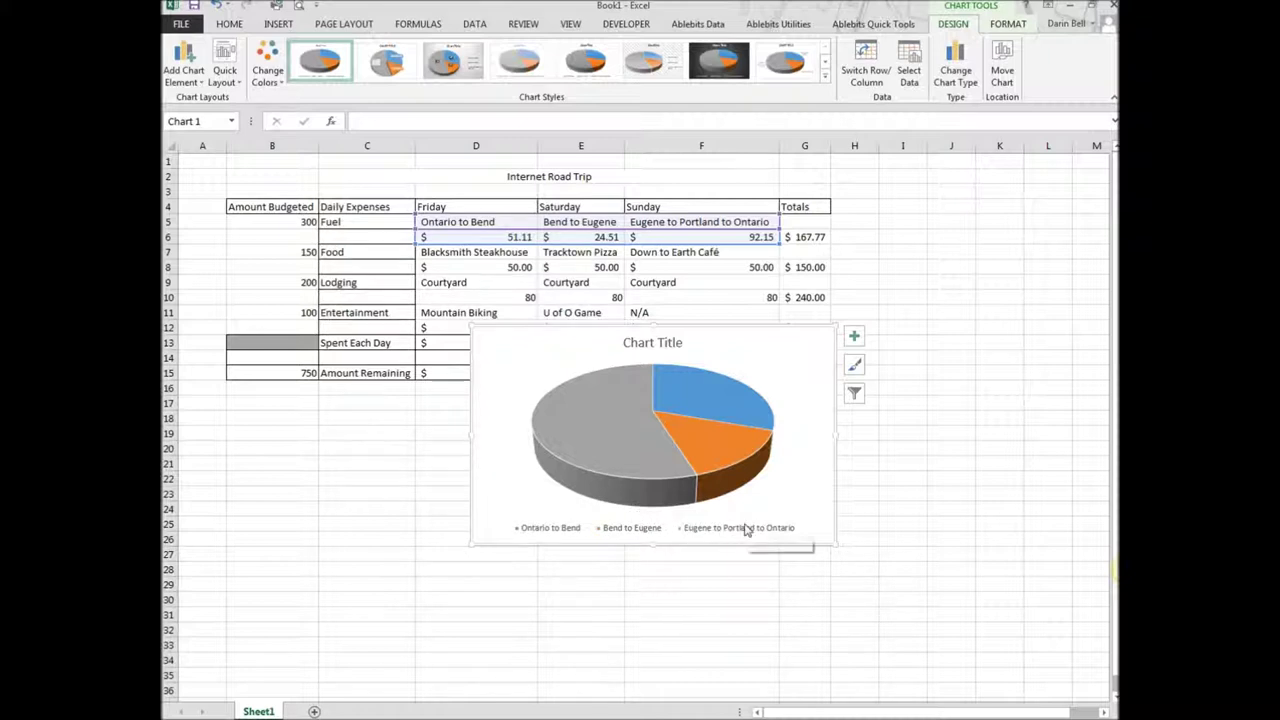
# Give the pie chart a quick layout with leg names and percentages, and a style with coloured labels outside the slices.
pyautogui.click(234, 82)
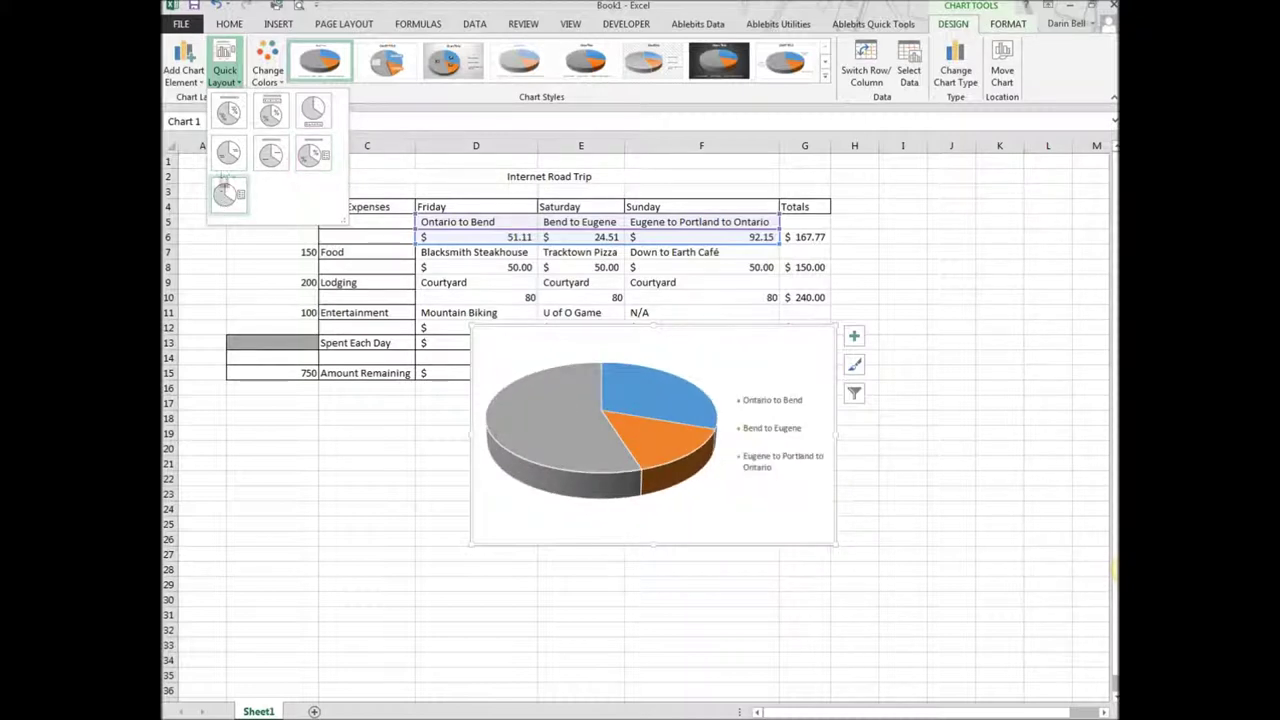
pyautogui.click(229, 113)
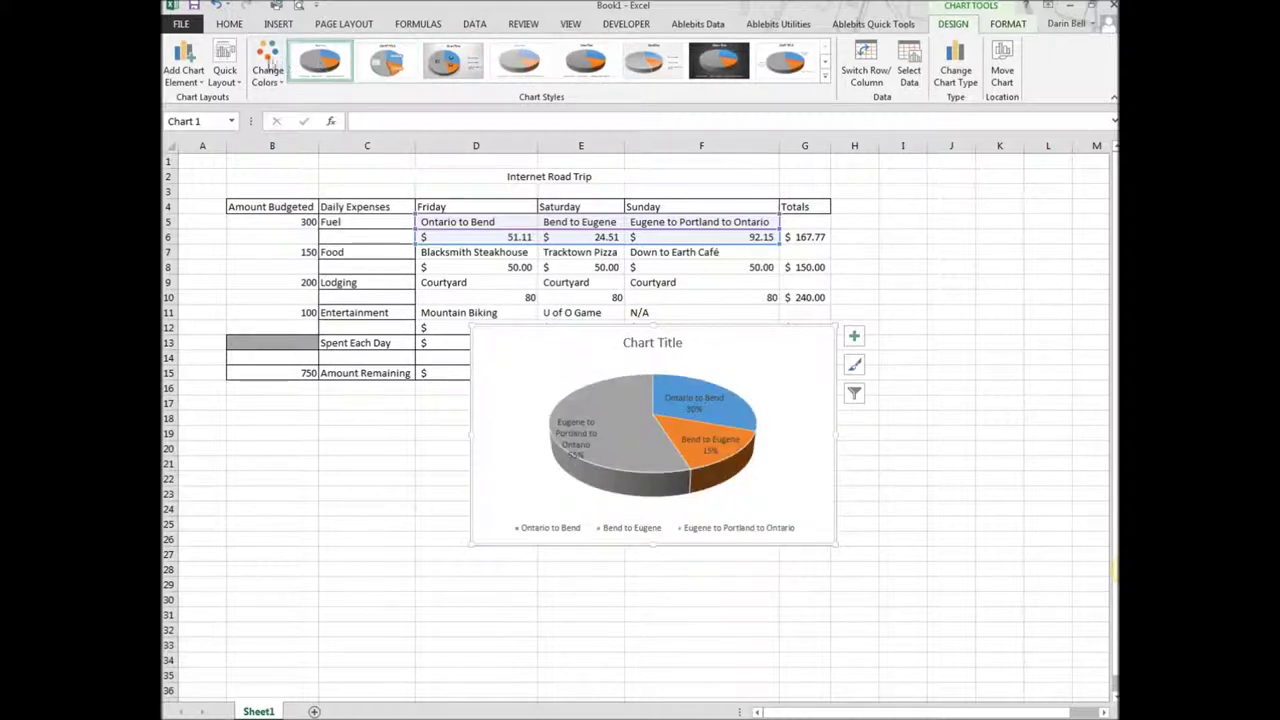
pyautogui.click(320, 62)
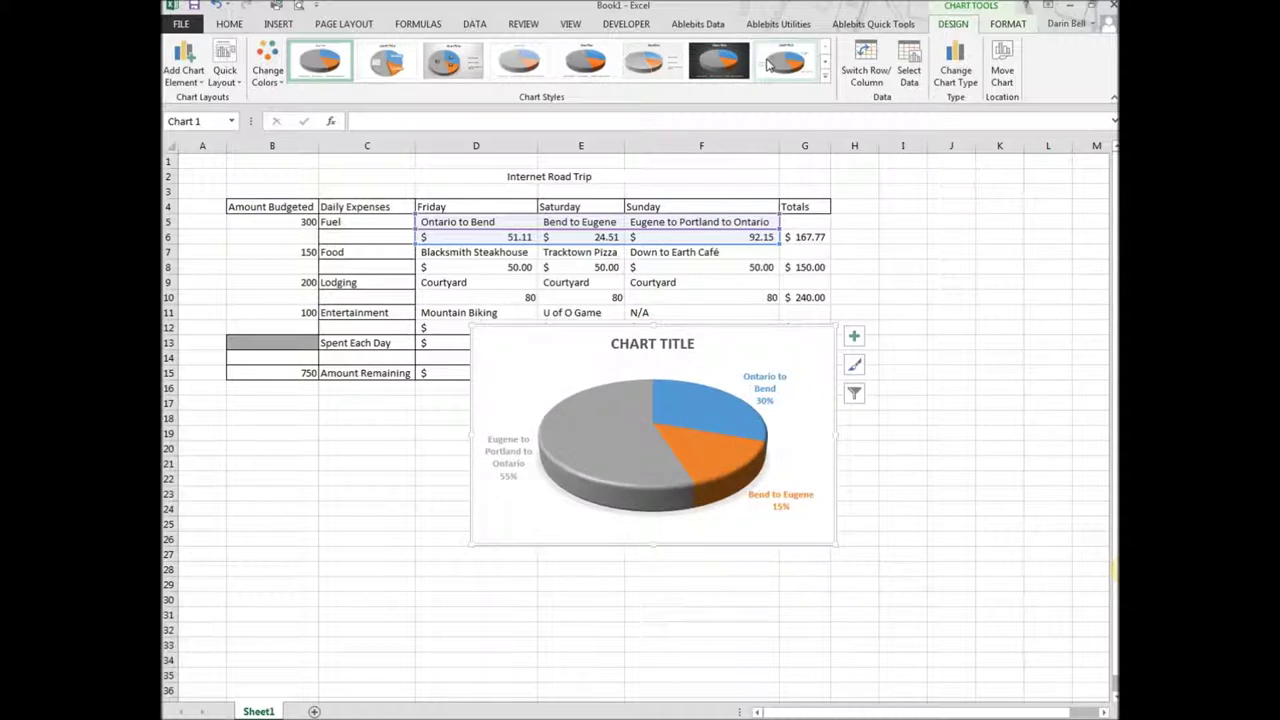
pyautogui.click(772, 62)
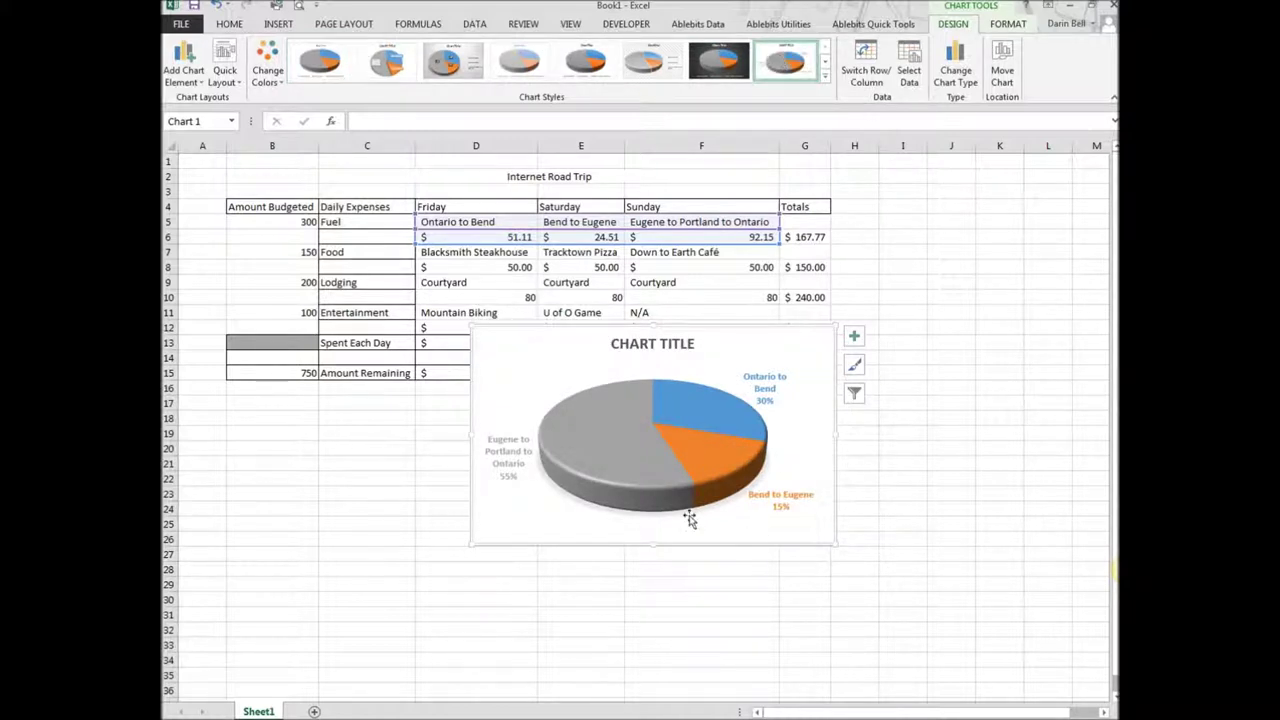
# Replace the pie chart's placeholder title with ROAD TRIP FUEL.
pyautogui.click(661, 338)
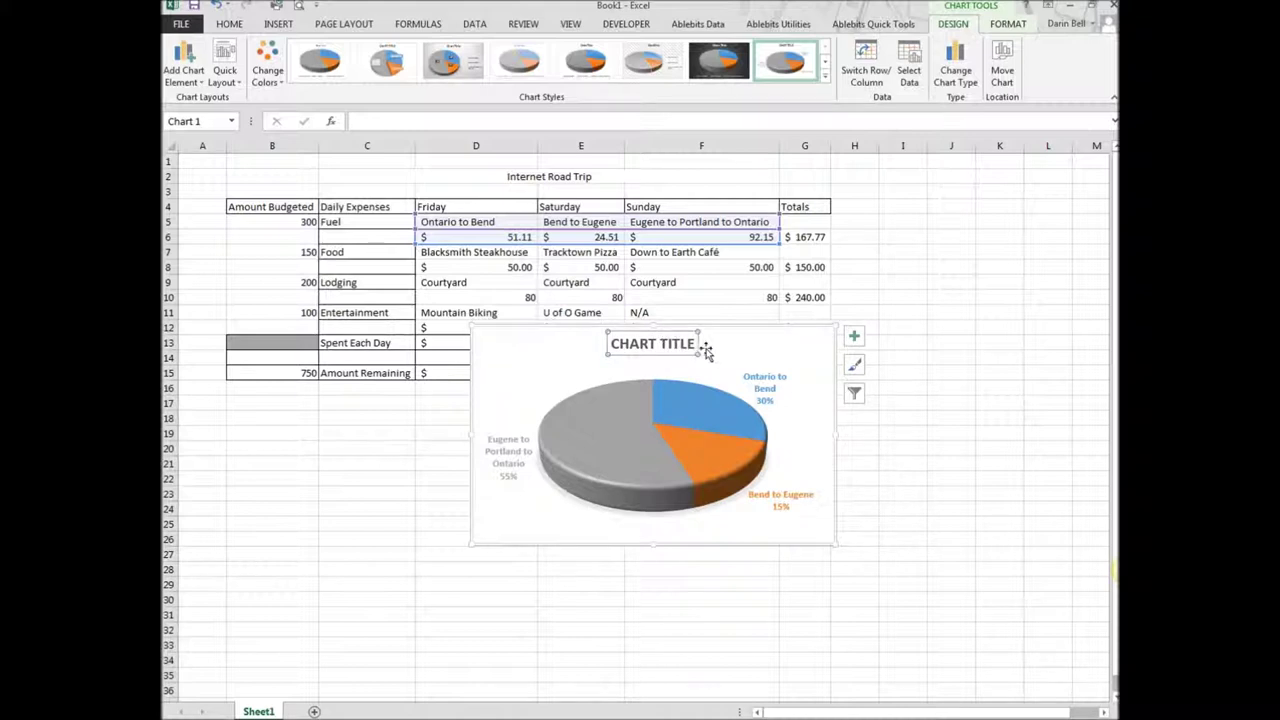
pyautogui.tripleClick(645, 343)
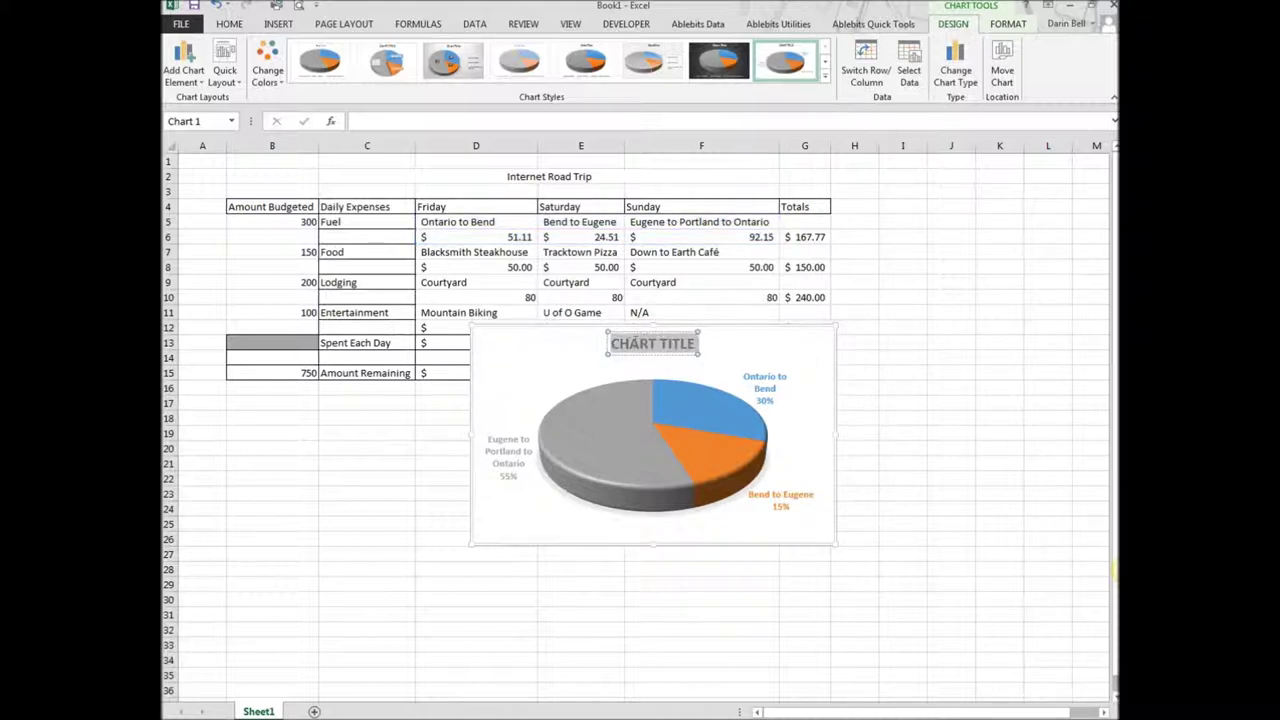
pyautogui.moveTo(628, 348)
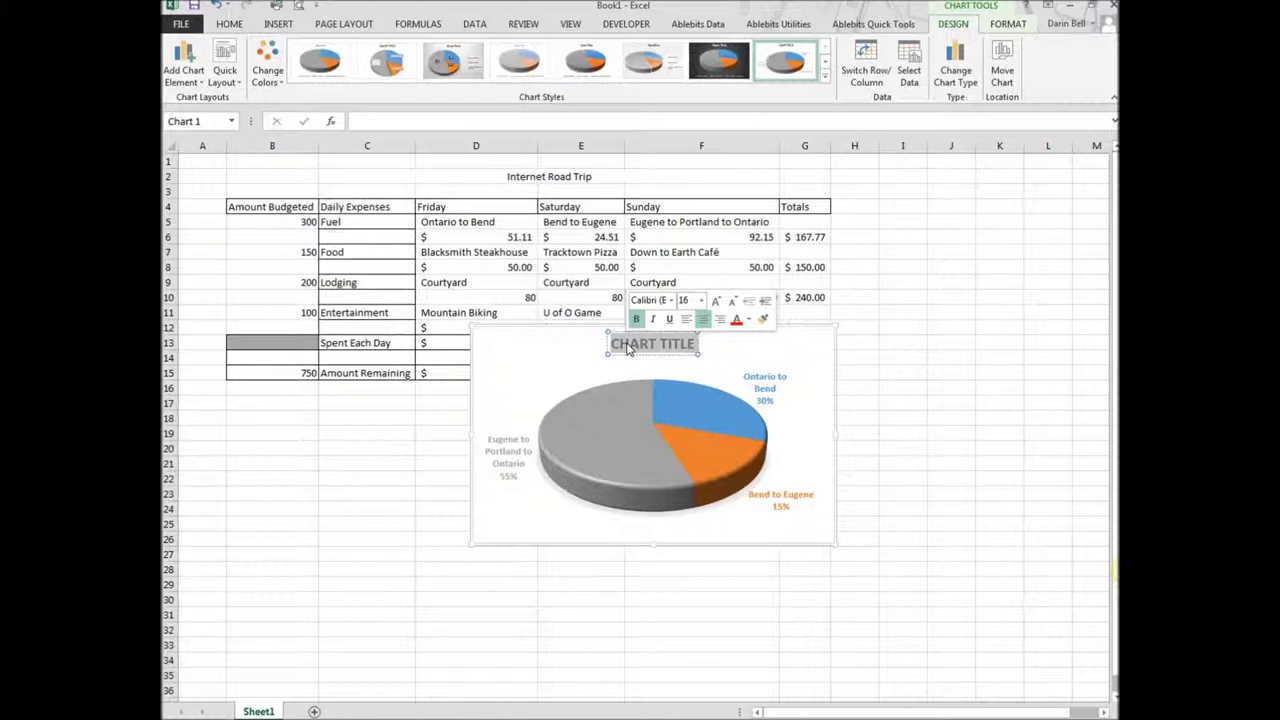
pyautogui.write('ROAD')
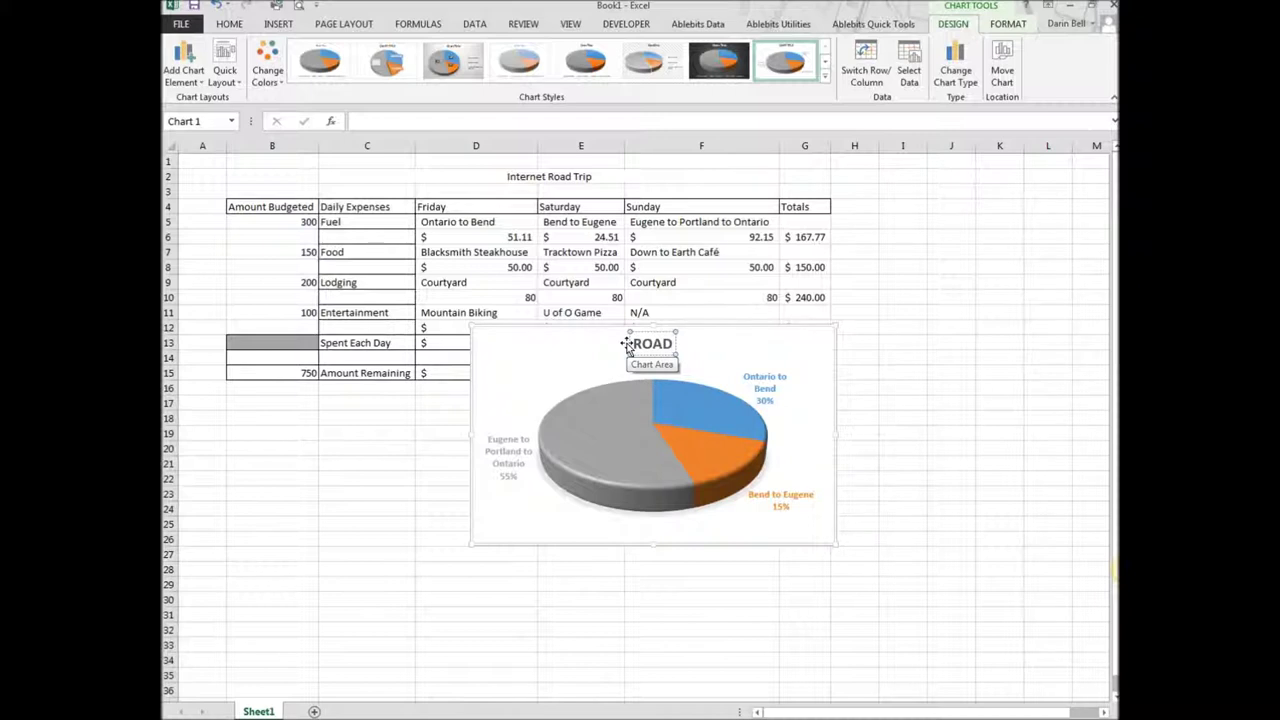
pyautogui.write('TR')
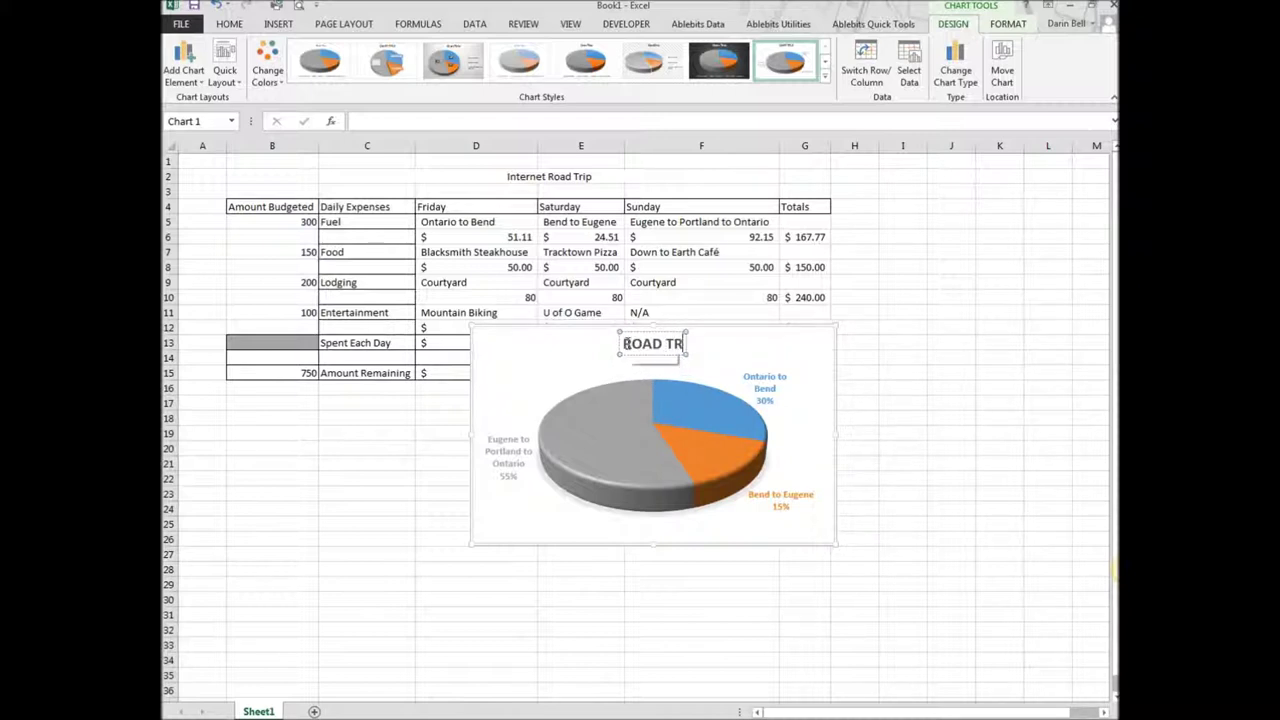
pyautogui.write('IP FU')
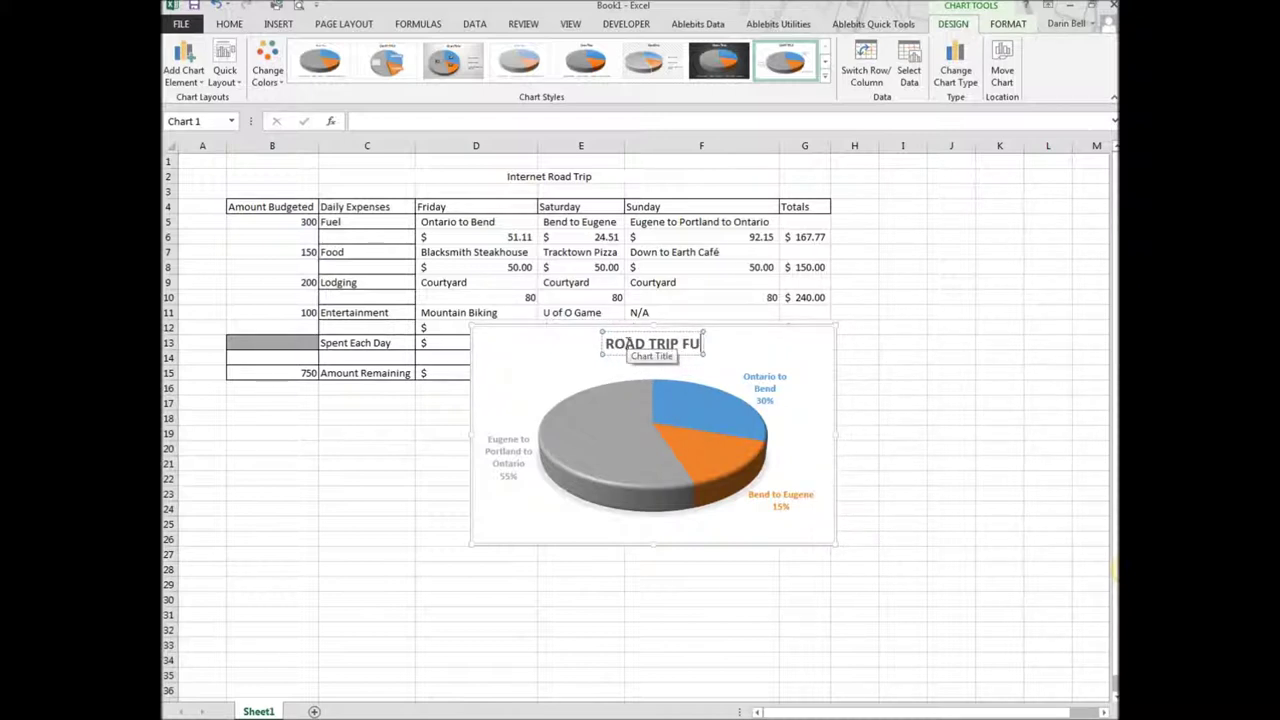
pyautogui.write('EL')
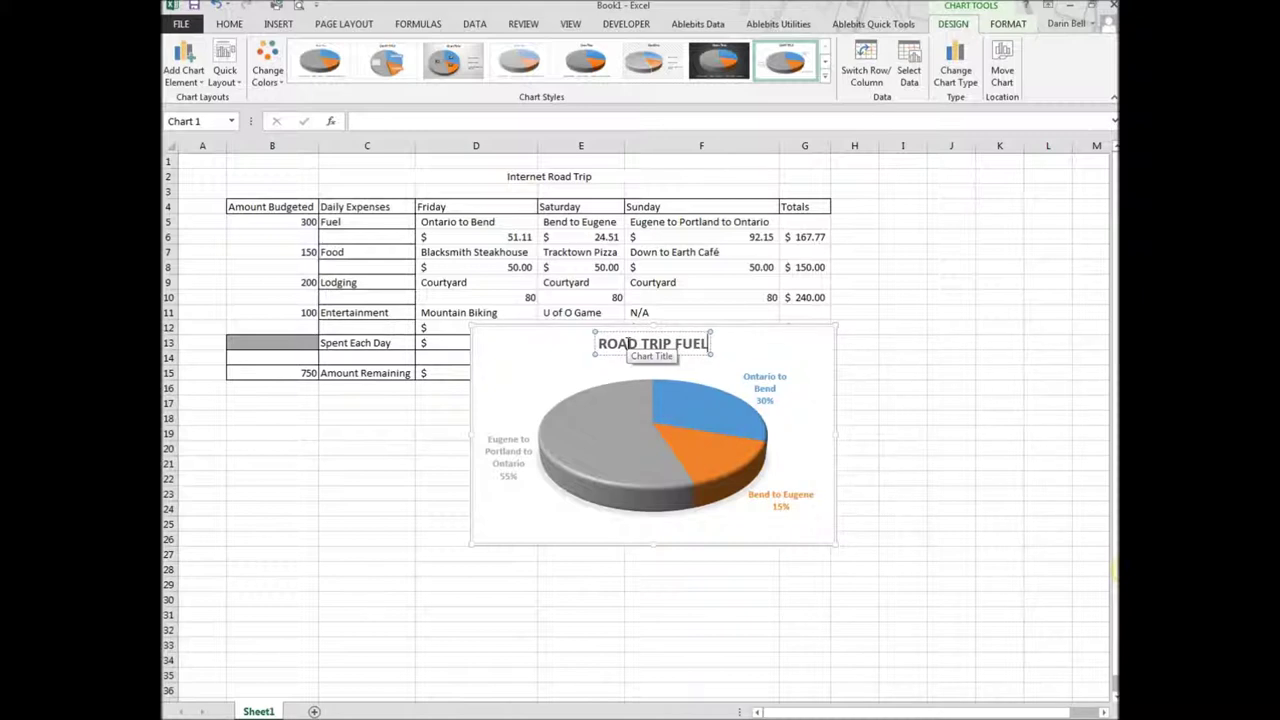
# Move the pie chart below the budget table, to about rows 17 to 31, and deselect it.
pyautogui.click(517, 514)
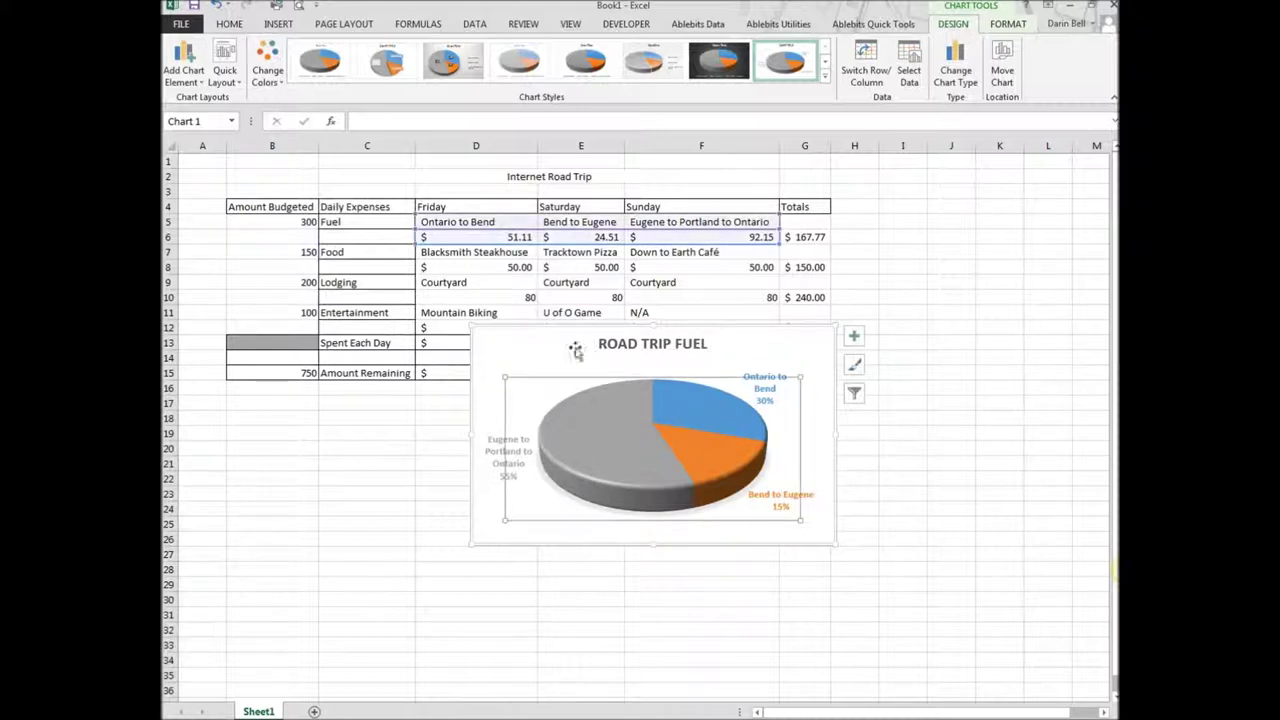
pyautogui.moveTo(735, 333); pyautogui.dragTo(790, 406)
pyautogui.click(1048, 478)
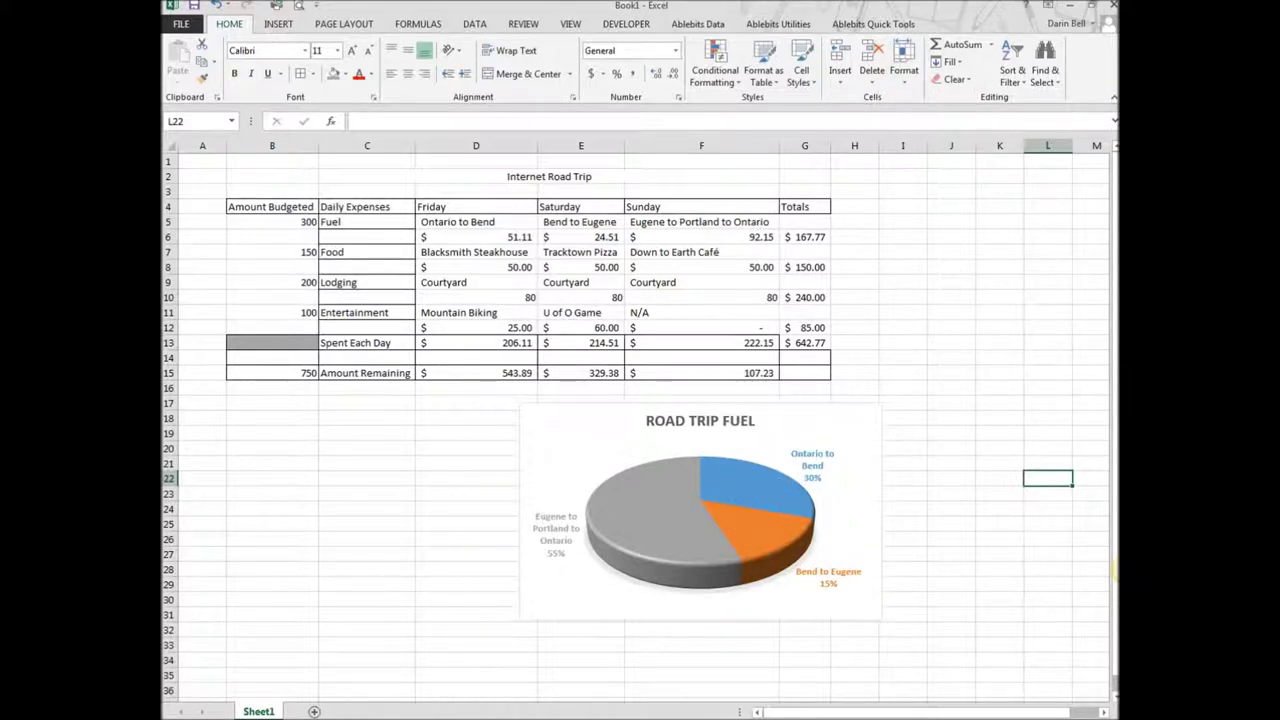
# Switch to the Blackboard Learn browser window with the Microsoft Office Assignment page and move it over the spreadsheet.
pyautogui.hotkey('alt', 'Tab')
pyautogui.moveTo(787, 8); pyautogui.dragTo(615, 32)
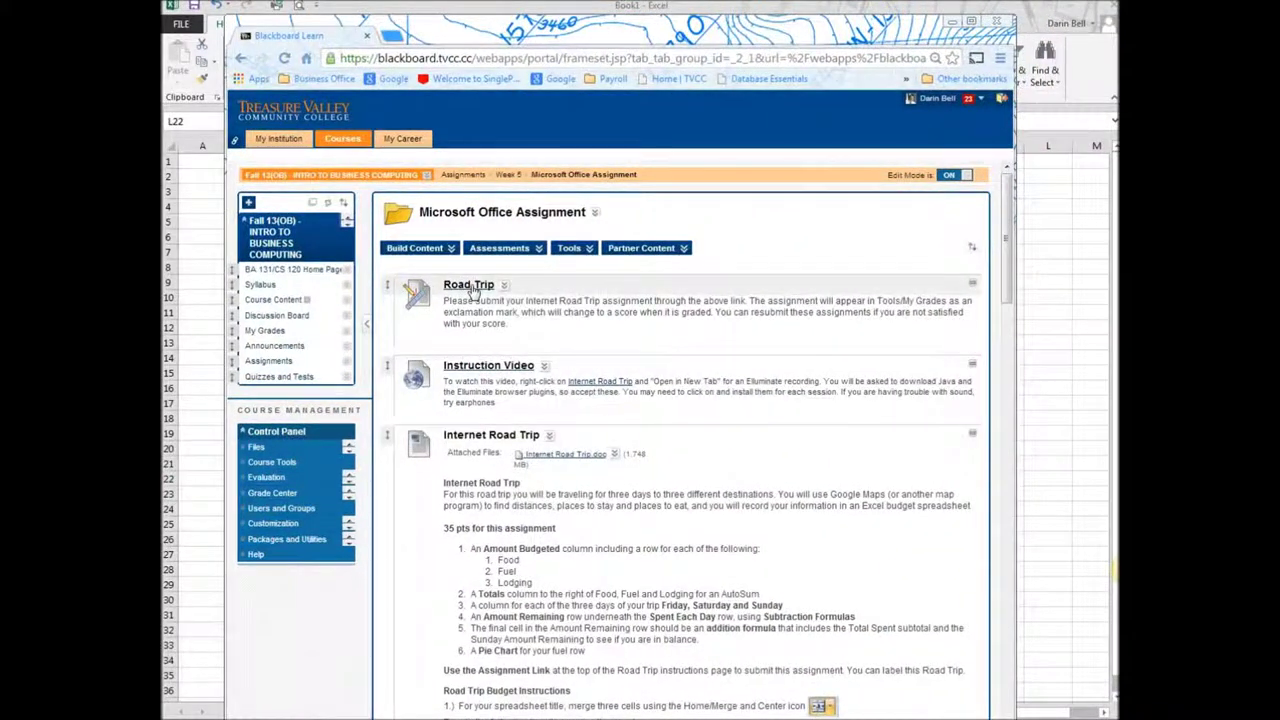